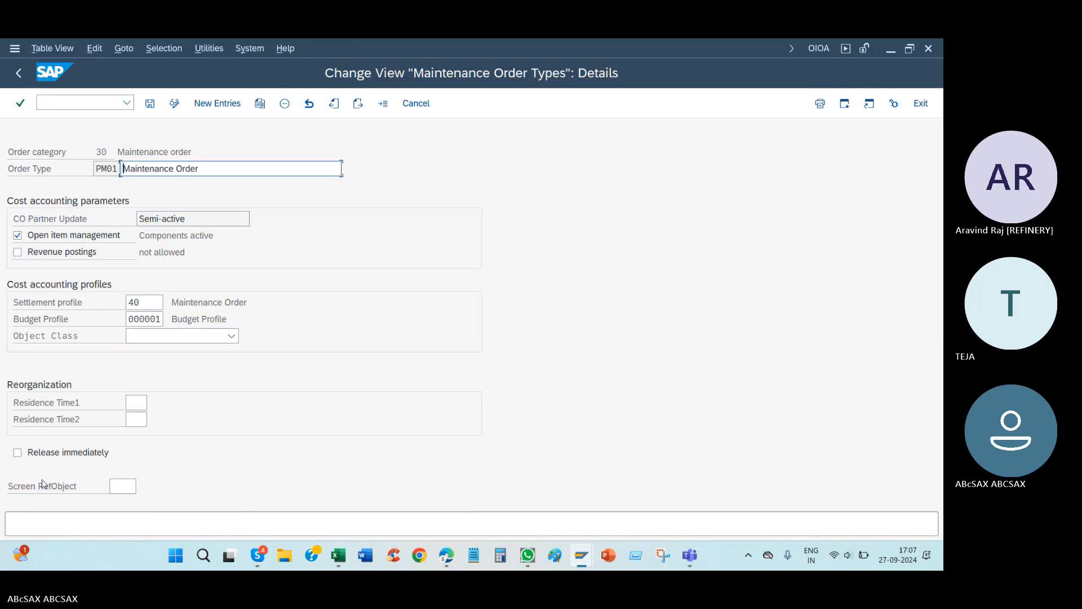
# Step: In the new maintenance order's operations, set operation 0010 to work 50000 HR, number 34 and duration 5 HR
pyautogui.hotkey('alt', 'Tab')
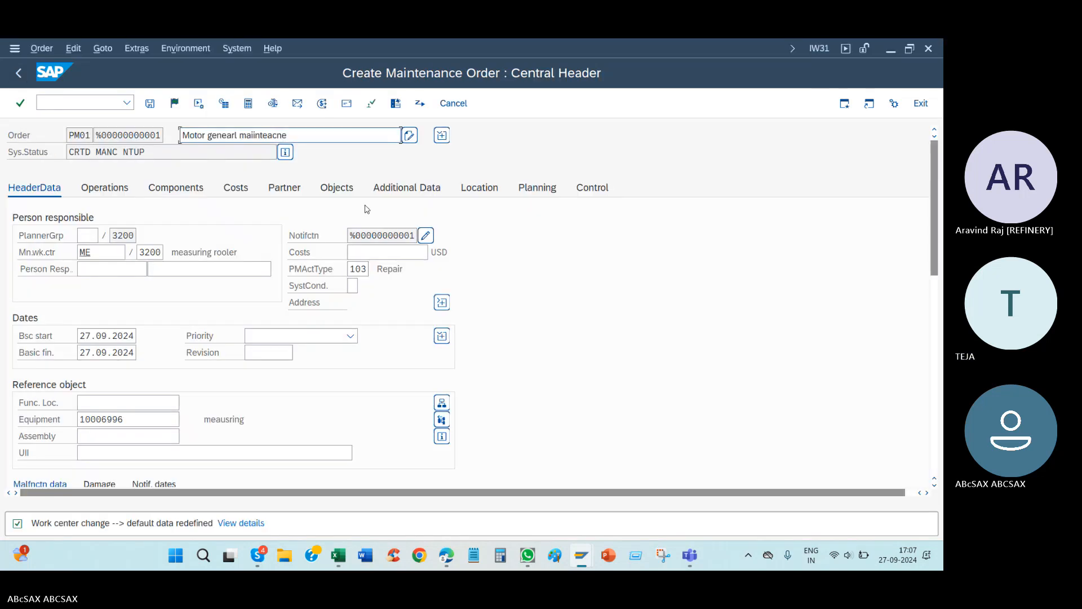
pyautogui.click(113, 192)
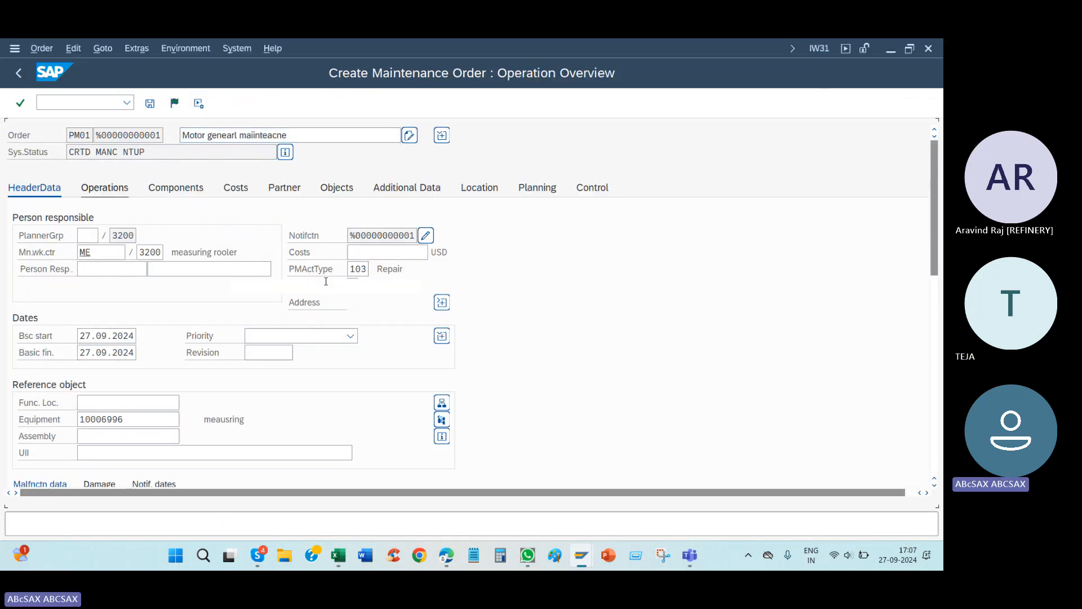
pyautogui.click(464, 243)
pyautogui.click(469, 255)
pyautogui.click(513, 239)
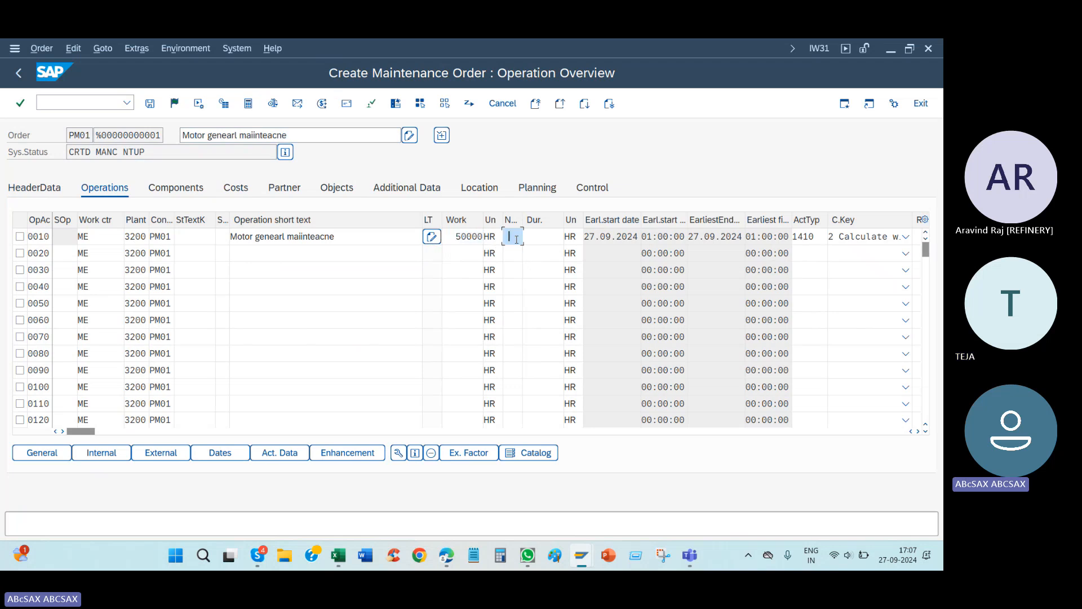
pyautogui.click(519, 255)
pyautogui.click(543, 241)
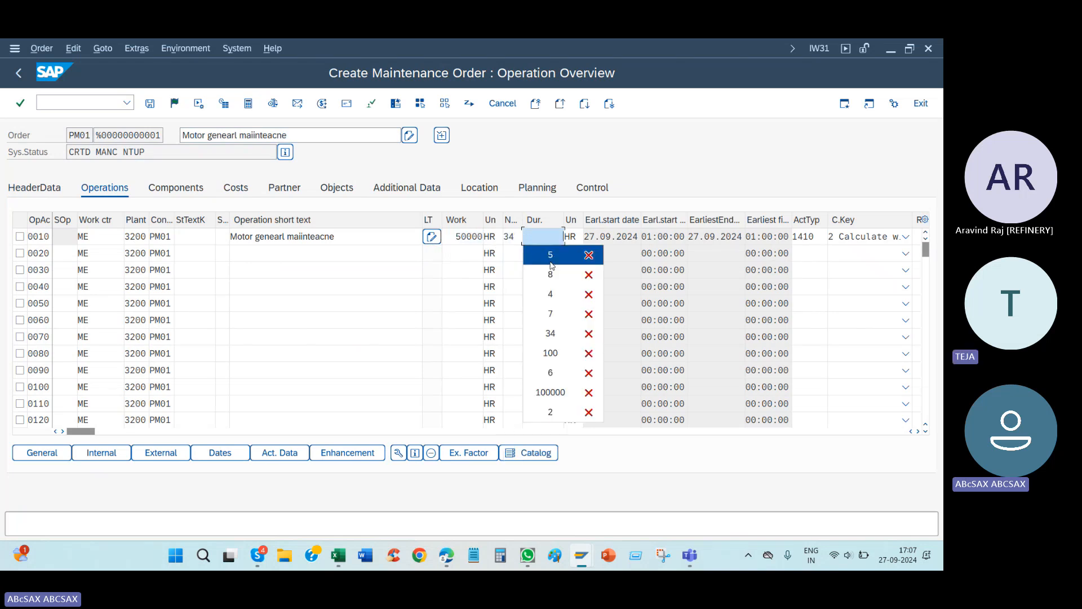
# Step: Switch to the SAP PM (2) Excel workbook and find the notes on labor plan cost and actual cost
pyautogui.click(340, 553)
pyautogui.click(226, 517)
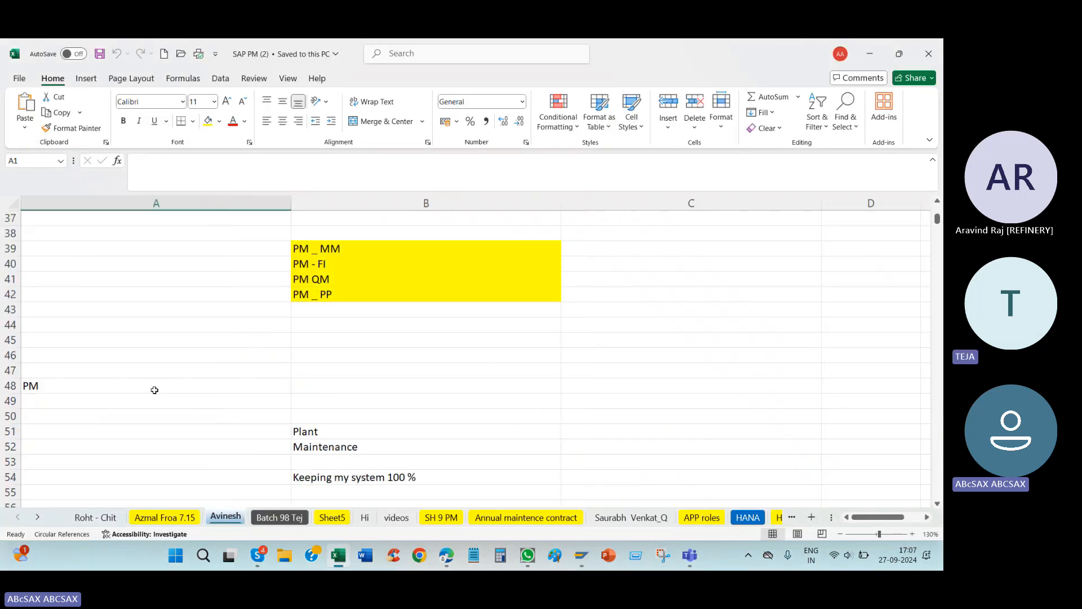
pyautogui.scroll(-10, 230, 355)
pyautogui.scroll(-17, 231, 357)
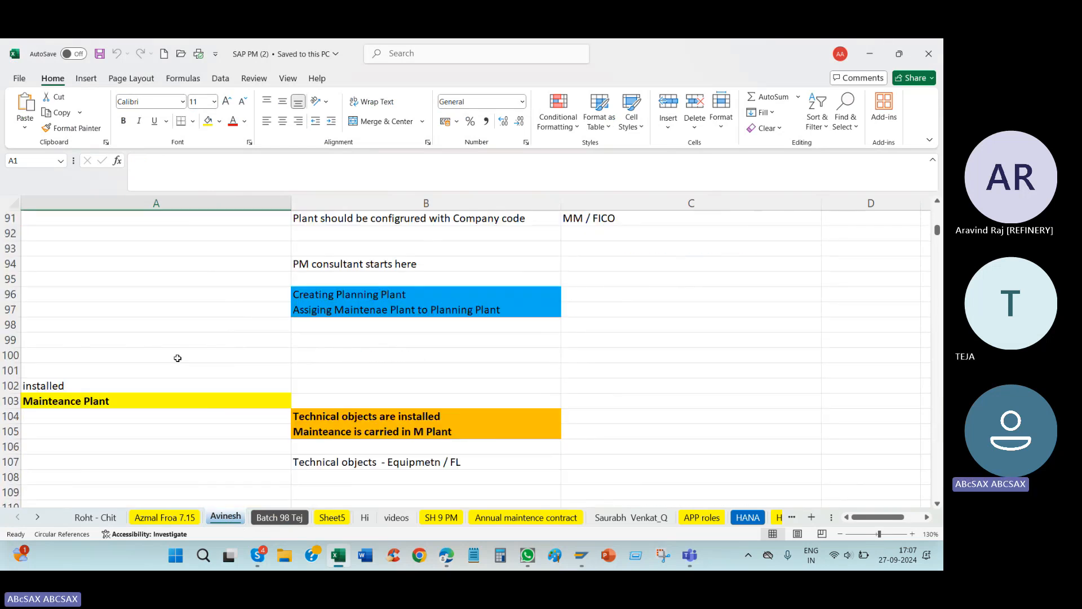
pyautogui.scroll(7, 208, 360)
pyautogui.scroll(-20, 208, 359)
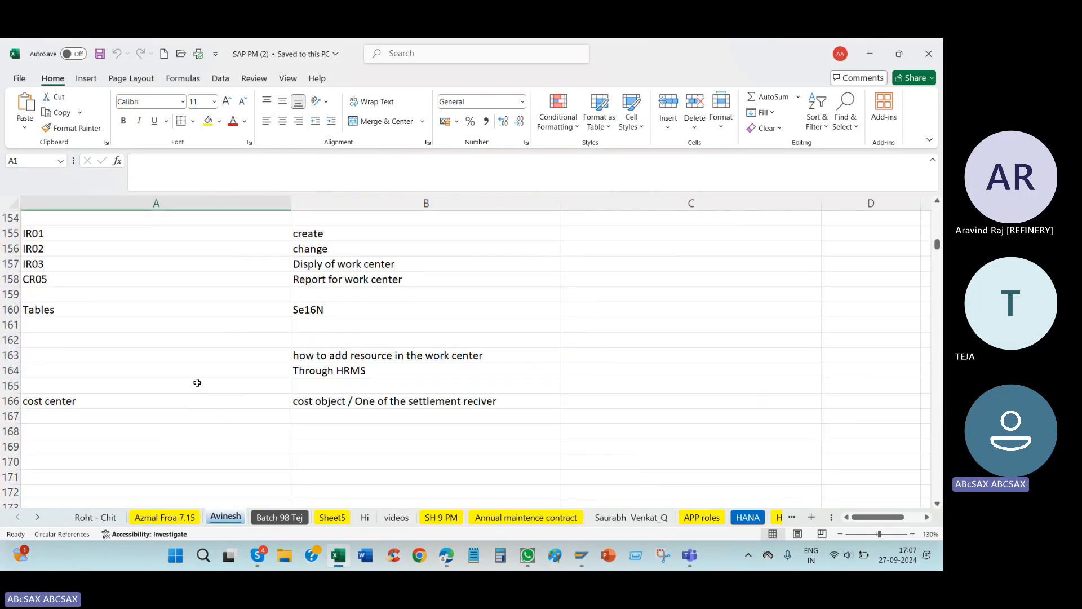
pyautogui.scroll(-20, 196, 391)
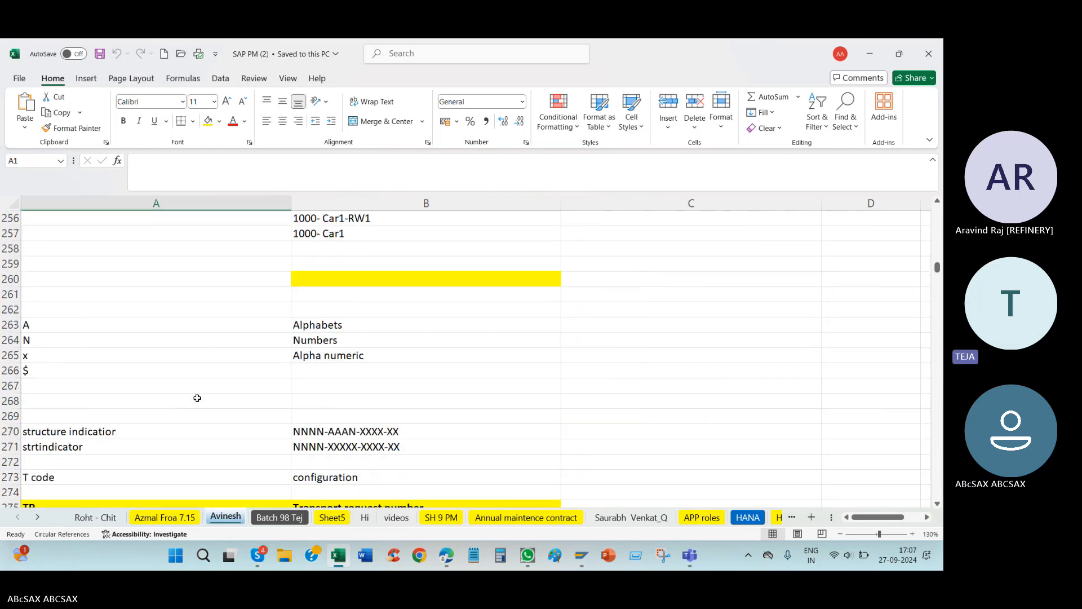
pyautogui.scroll(-15, 190, 391)
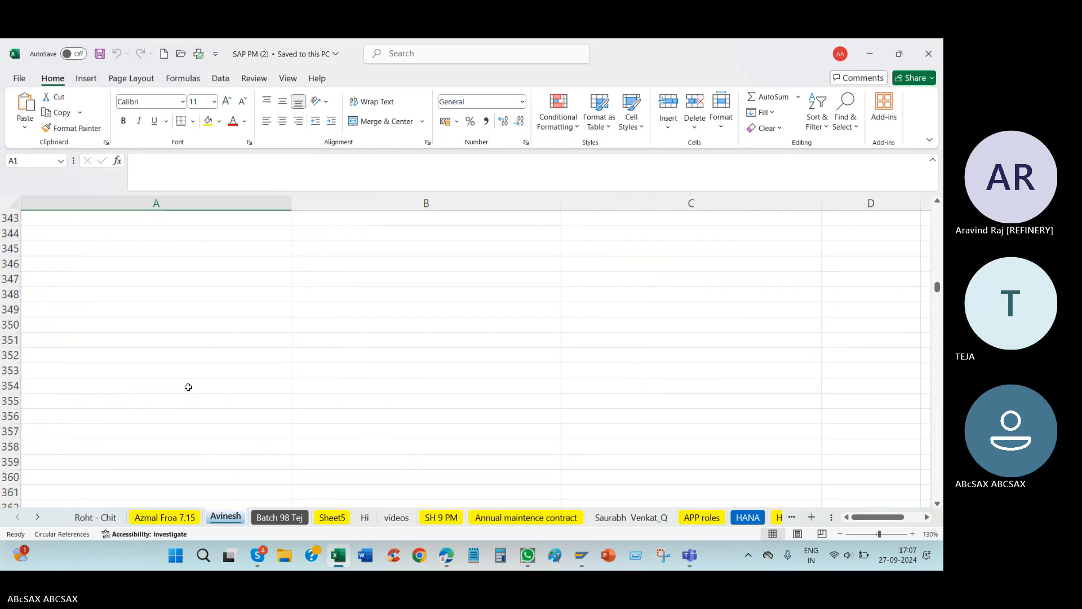
pyautogui.scroll(5, 188, 386)
pyautogui.click(98, 389)
pyautogui.click(76, 313)
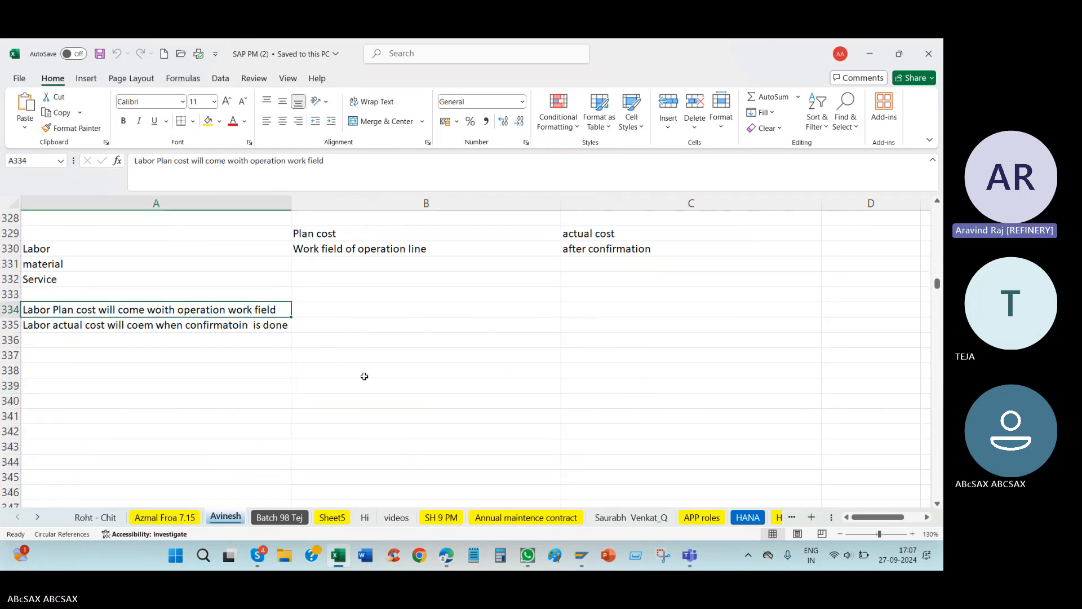
# Step: Review the labor, material and service entries against the plan cost and actual cost headings in the notes
pyautogui.scroll(2, 366, 375)
pyautogui.moveTo(95, 357); pyautogui.dragTo(89, 380)
pyautogui.click(83, 331)
pyautogui.click(77, 367)
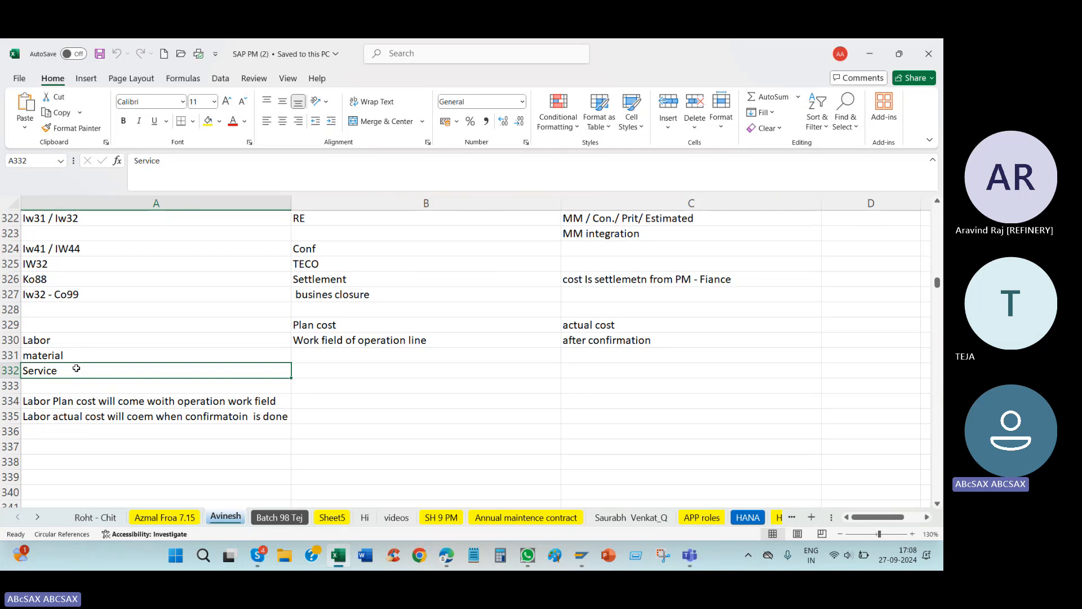
pyautogui.click(75, 342)
pyautogui.click(80, 357)
pyautogui.click(79, 368)
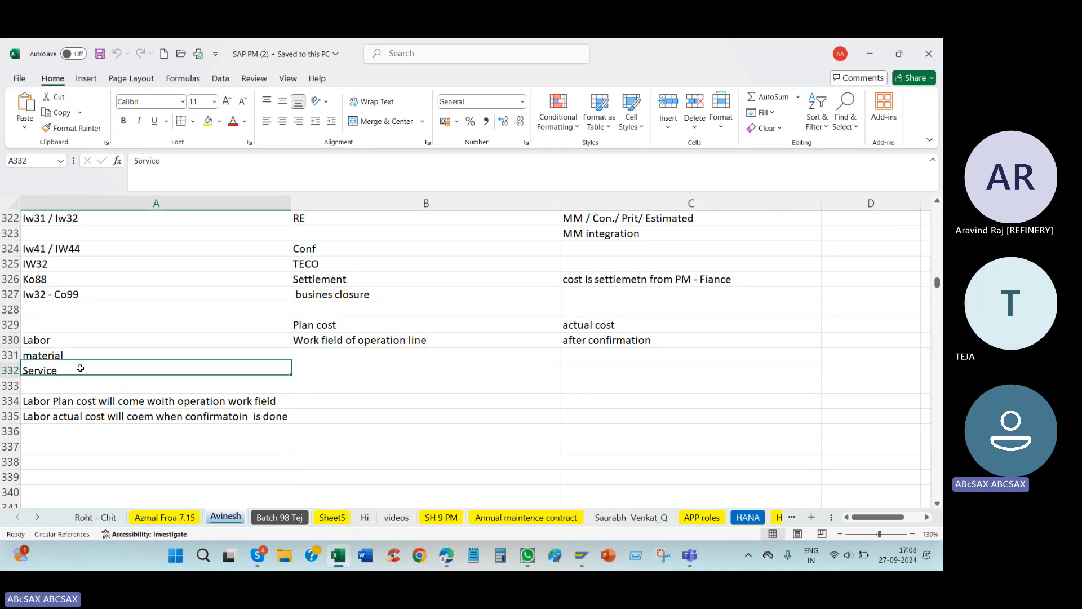
pyautogui.click(98, 351)
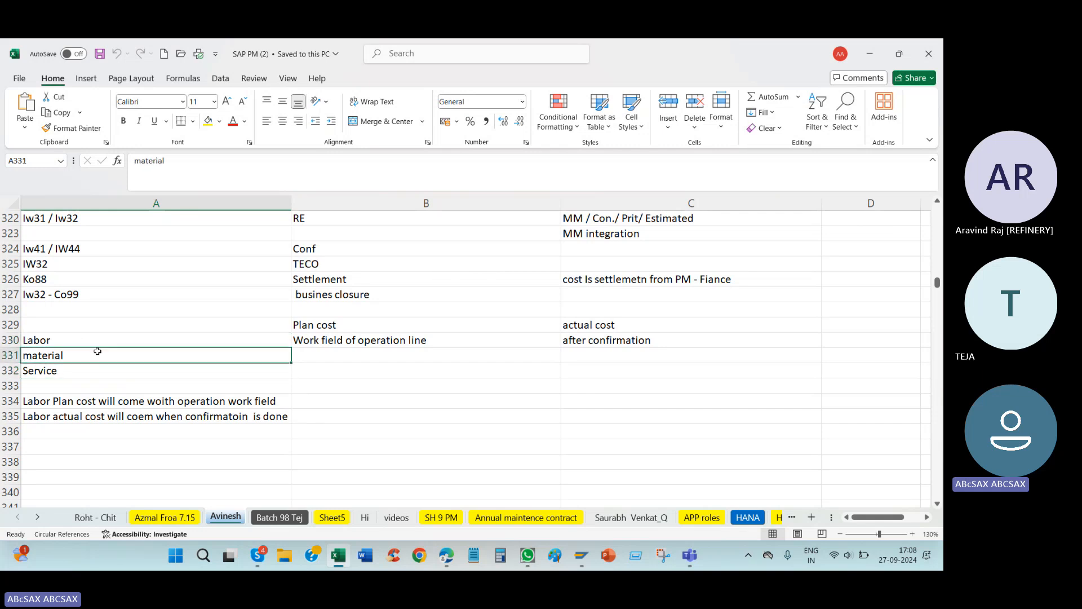
pyautogui.click(85, 371)
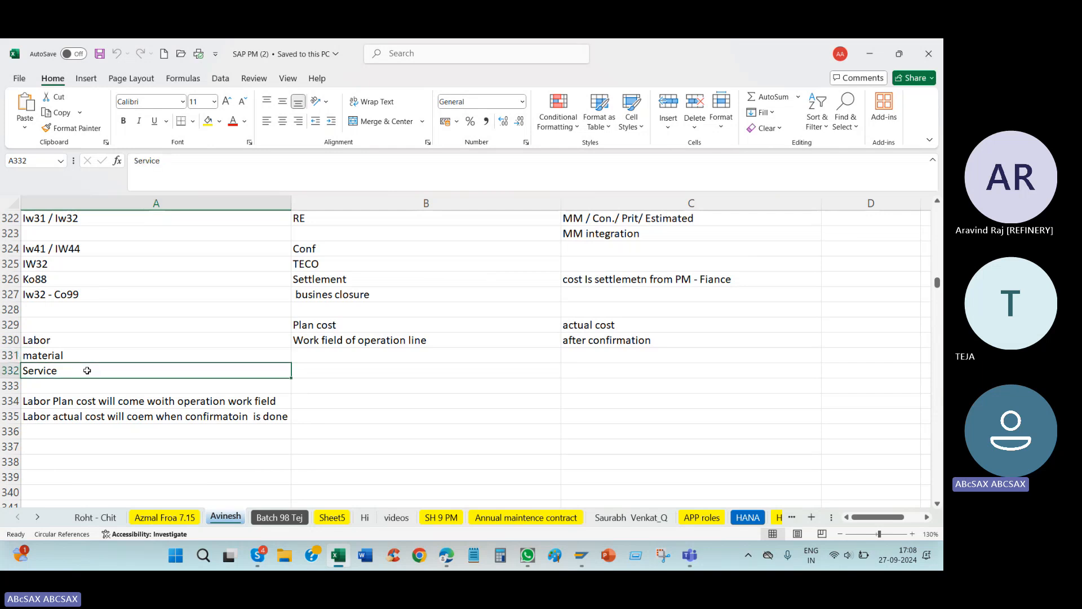
pyautogui.moveTo(97, 344); pyautogui.dragTo(98, 371)
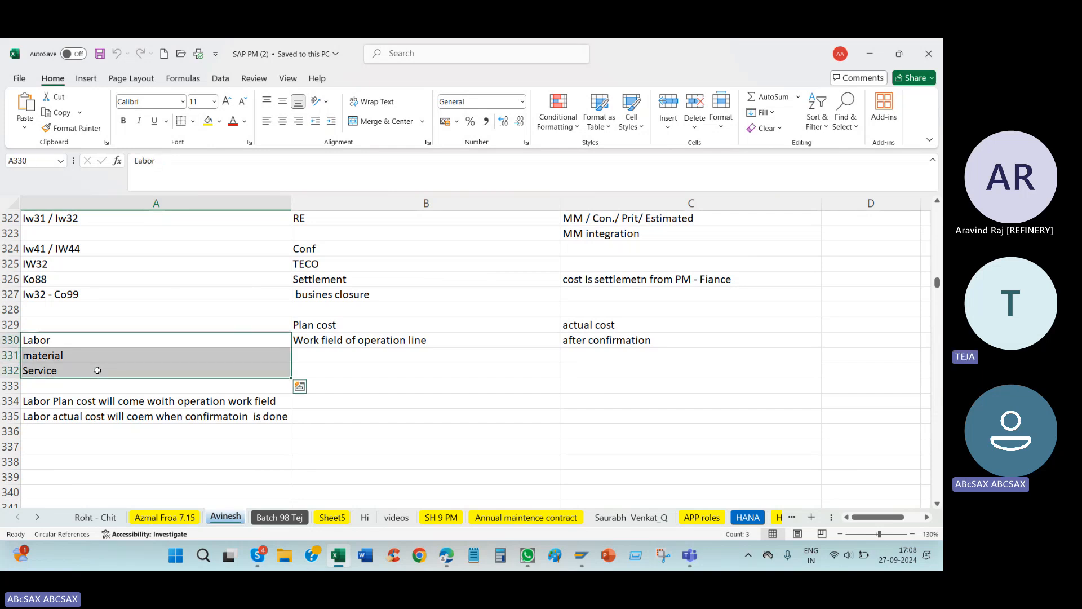
pyautogui.scroll(1, 361, 355)
pyautogui.click(347, 365)
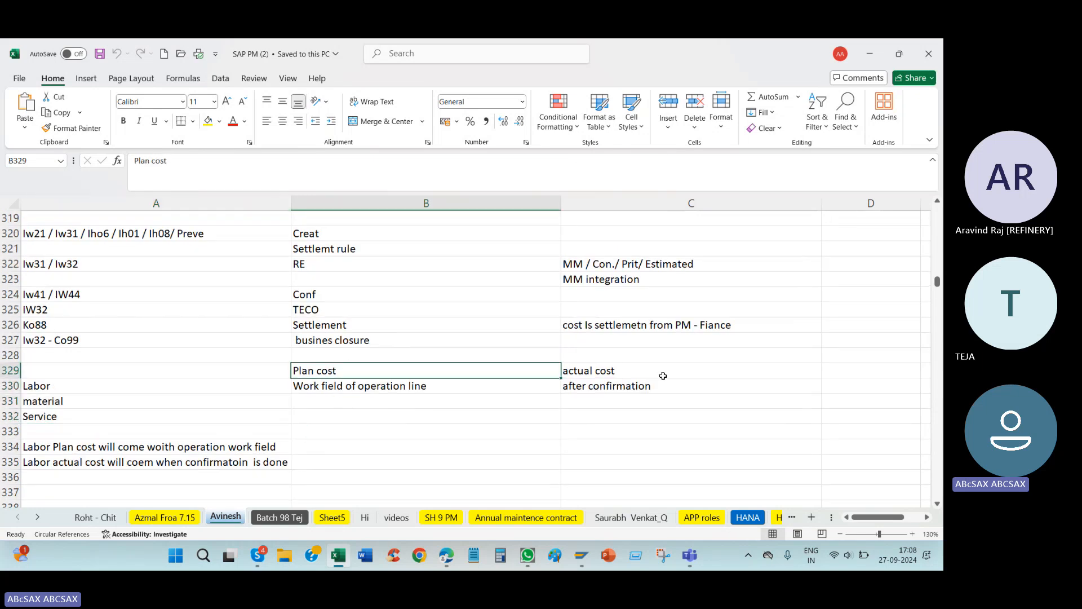
pyautogui.click(671, 377)
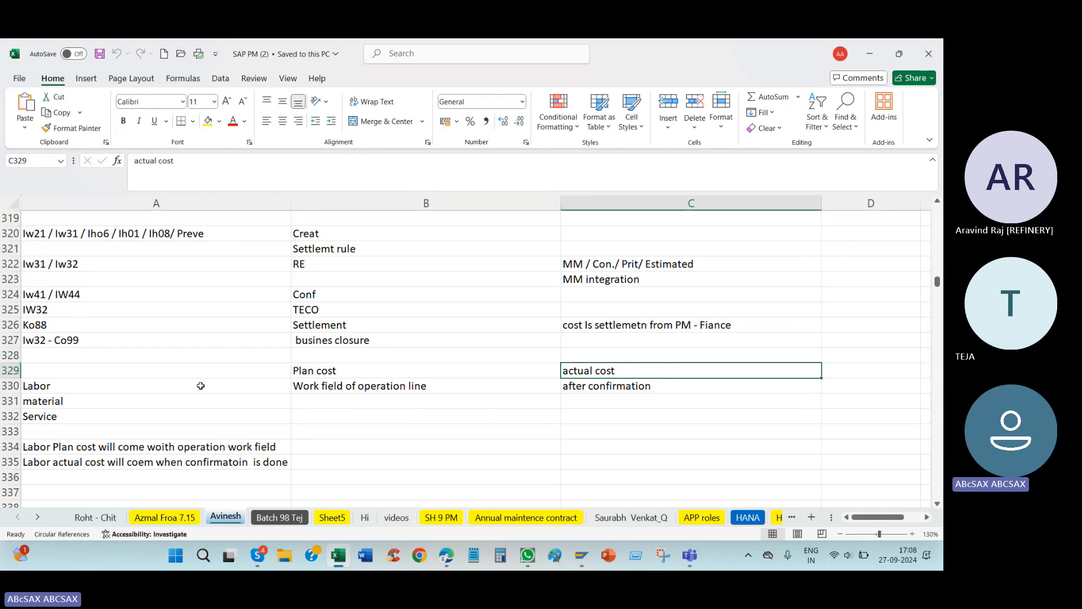
# Step: Switch back to the SAP maintenance order and display its costs by value category, checking the internal labor row
pyautogui.hotkey('alt', 'Tab')
pyautogui.press('Return')
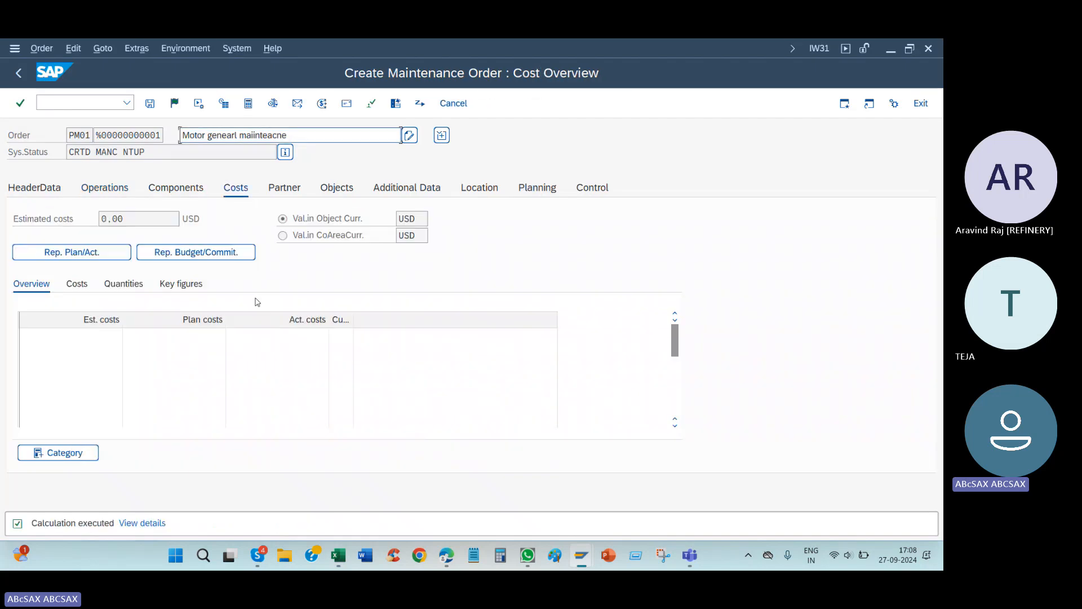
pyautogui.click(76, 284)
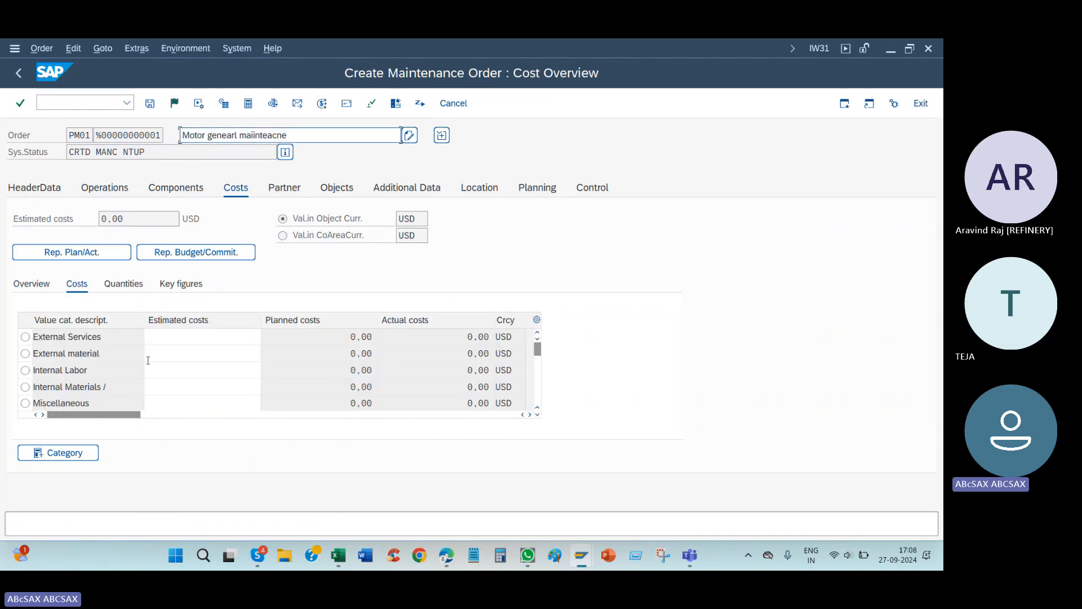
pyautogui.click(175, 365)
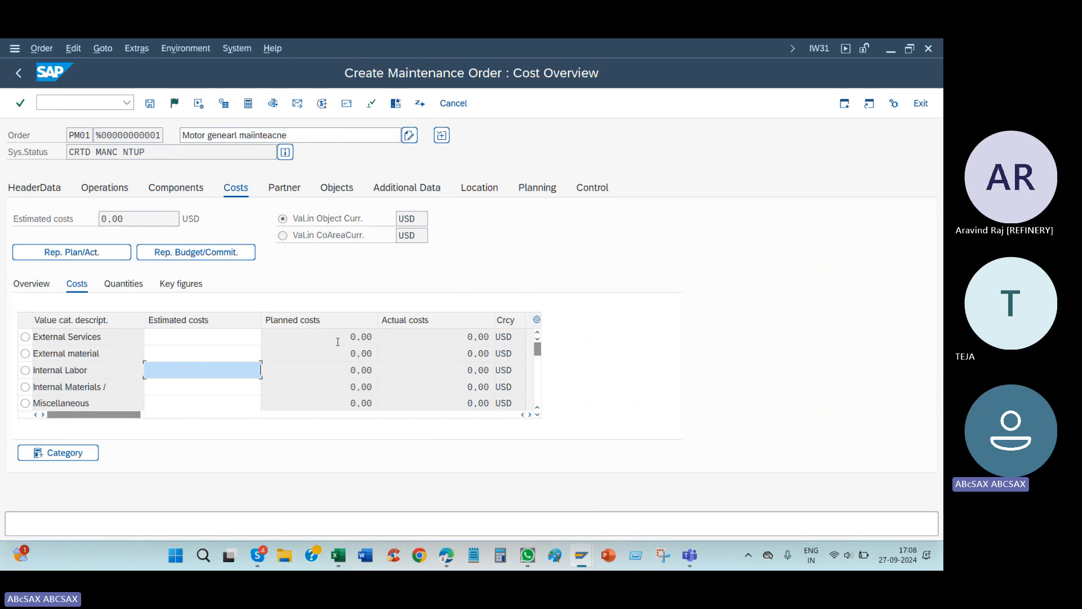
# Step: Return to the Excel notes and underline the word "Plan" in the labor plan cost sentence in cell A334
pyautogui.click(338, 555)
pyautogui.moveTo(210, 446); pyautogui.dragTo(210, 454)
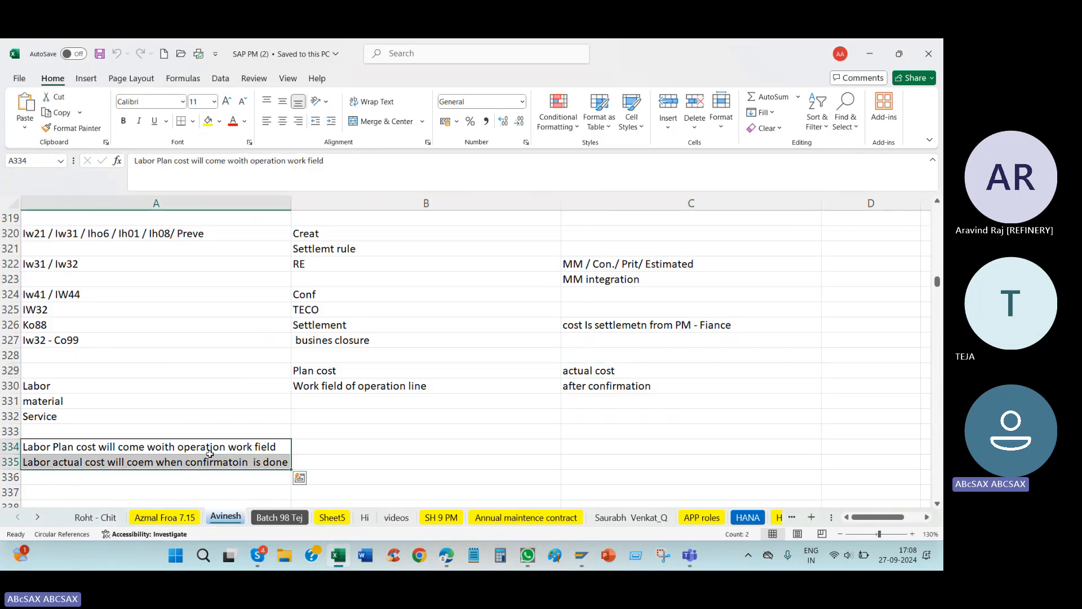
pyautogui.click(451, 446)
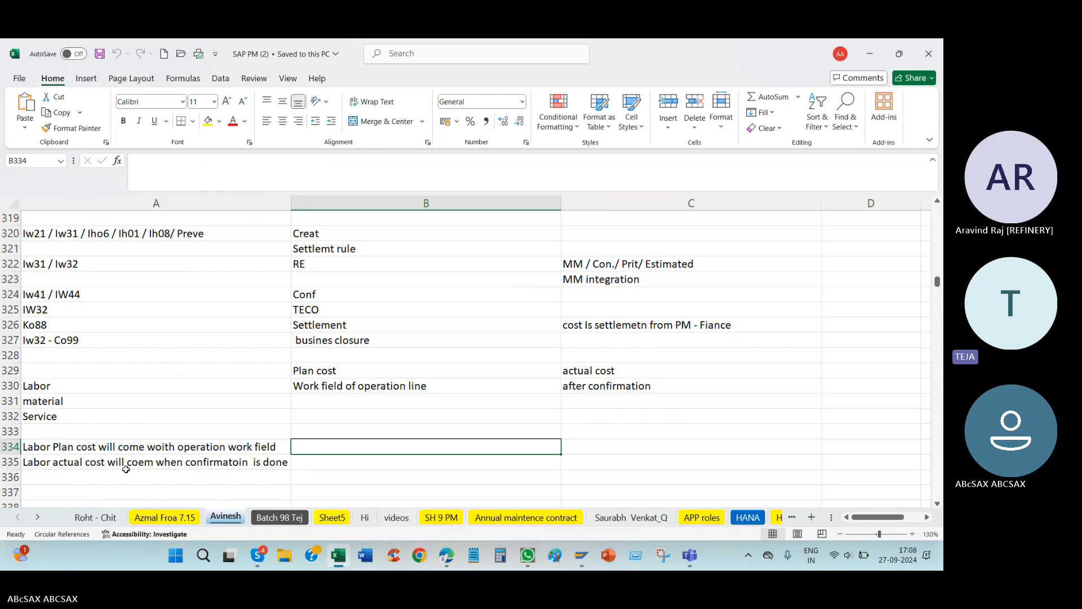
pyautogui.click(31, 451)
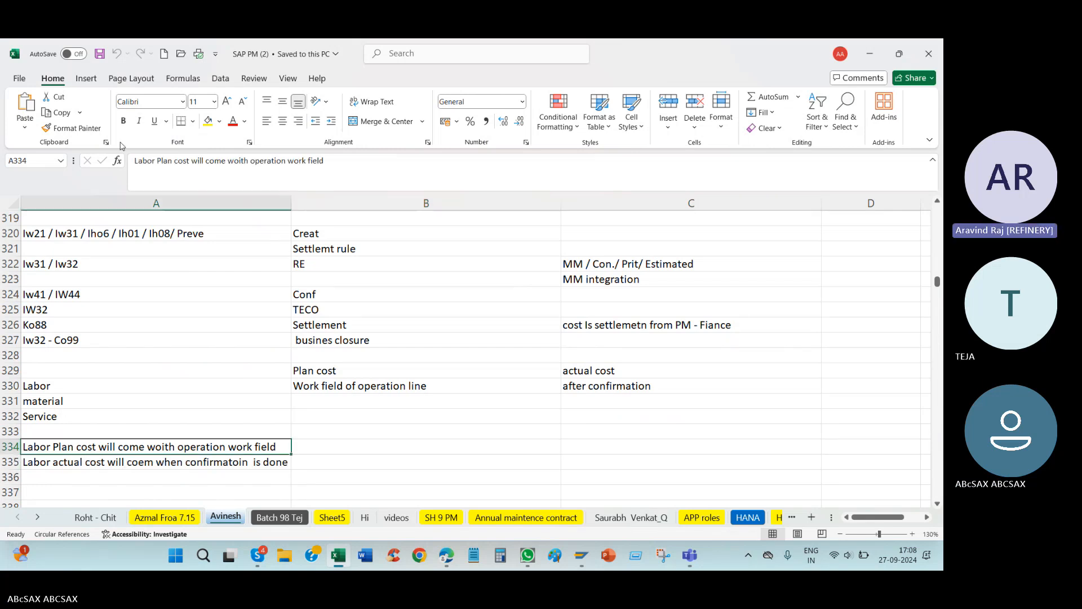
pyautogui.moveTo(168, 161); pyautogui.dragTo(173, 162)
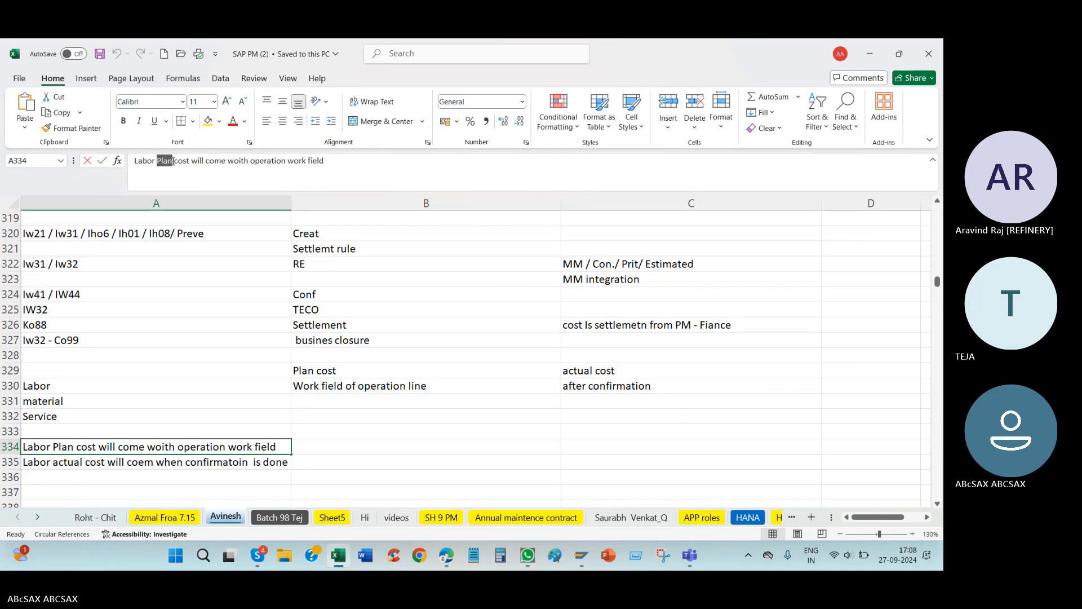
pyautogui.click(154, 121)
pyautogui.press('Return')
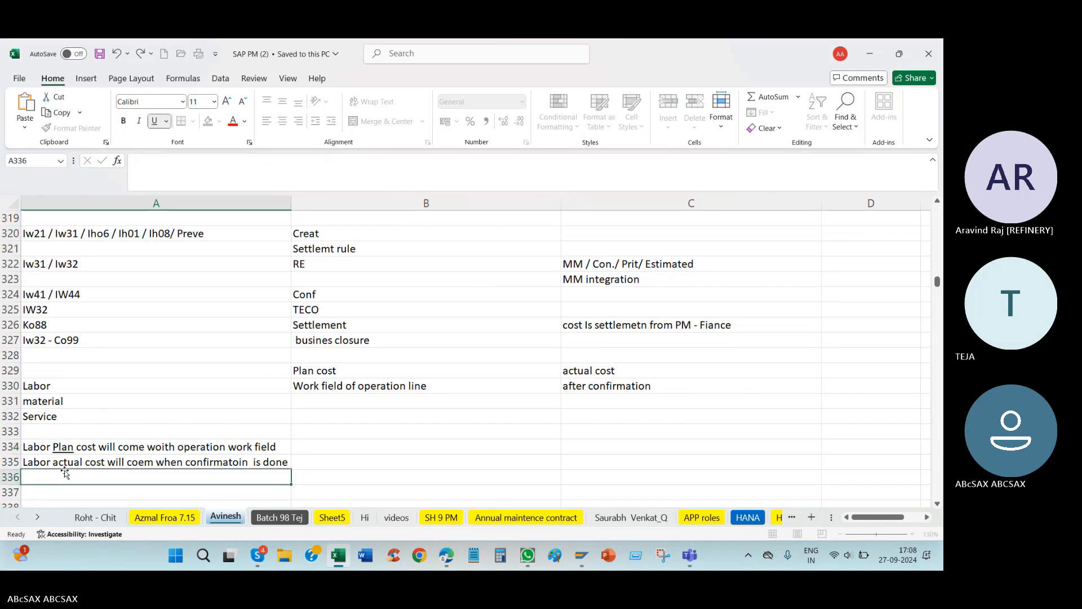
# Step: Underline and bold the word "actual" in the labor actual cost sentence in cell A335
pyautogui.moveTo(157, 161); pyautogui.dragTo(177, 161)
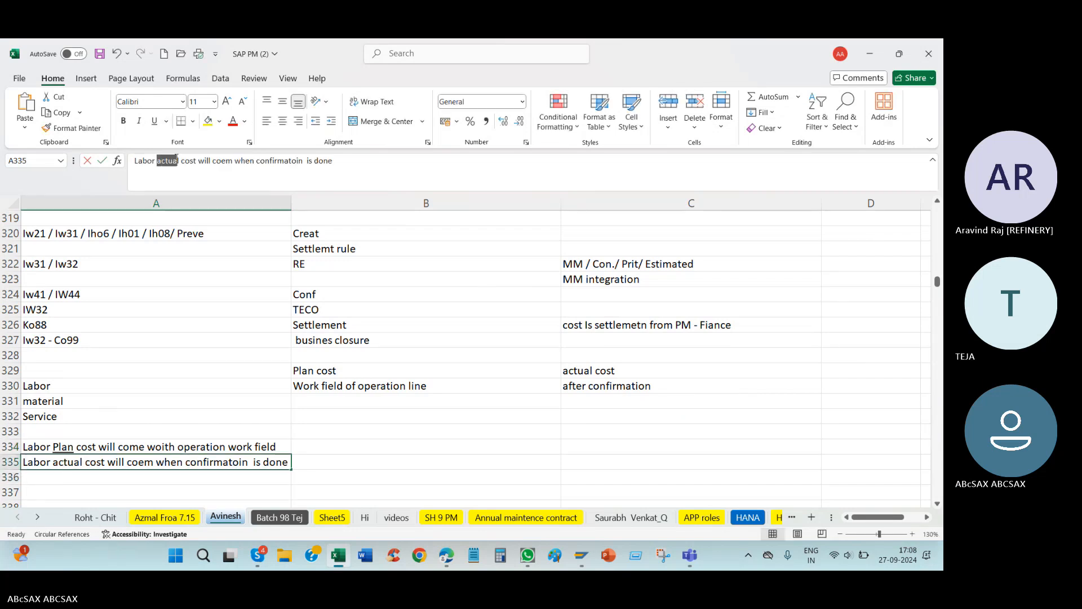
pyautogui.hotkey('ctrl', 'u')
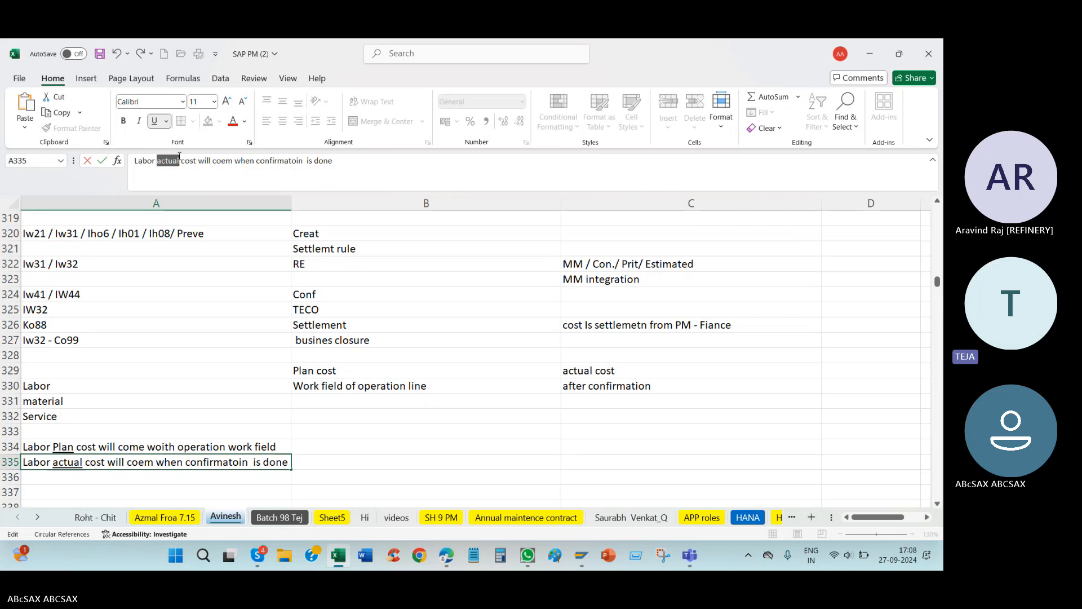
pyautogui.hotkey('ctrl', 'b')
pyautogui.click(75, 417)
# Step: Make the underlined word "Plan" in cell A334 bold
pyautogui.click(35, 451)
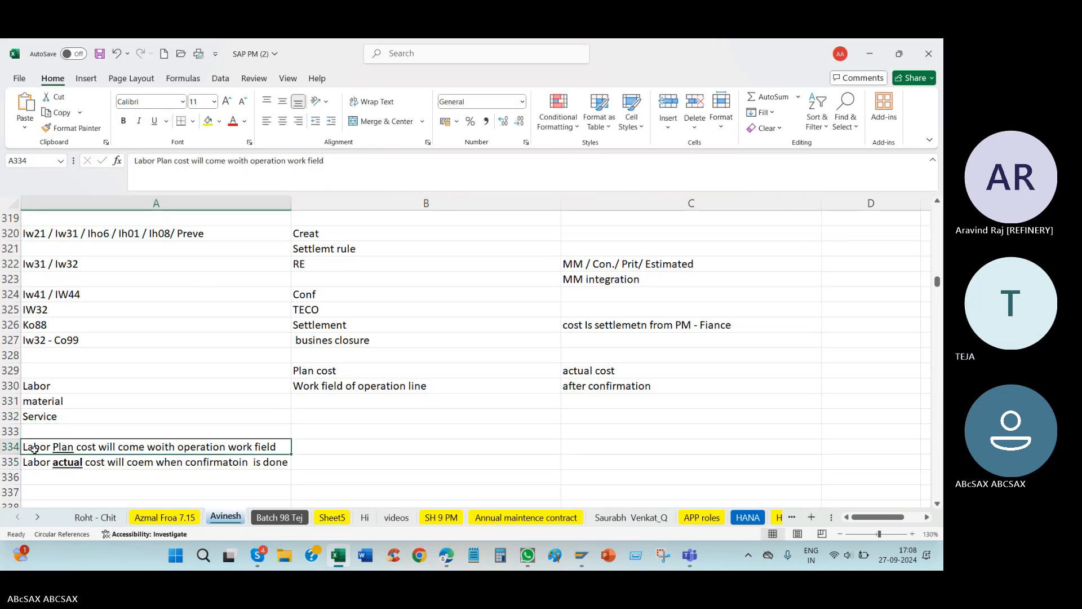
pyautogui.click(158, 161)
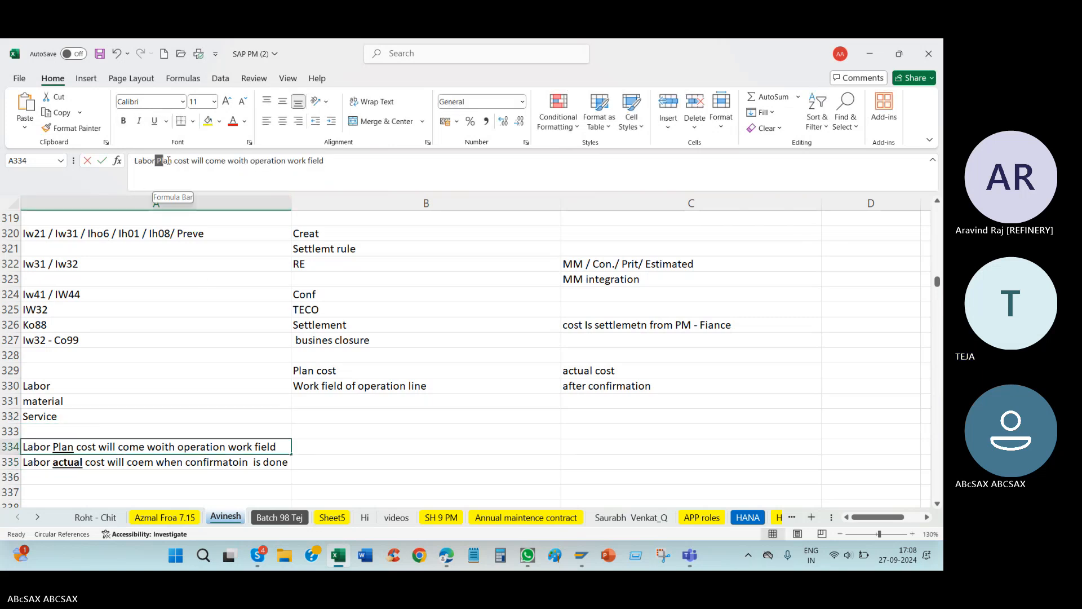
pyautogui.moveTo(168, 161); pyautogui.dragTo(172, 160)
pyautogui.hotkey('ctrl', 'b')
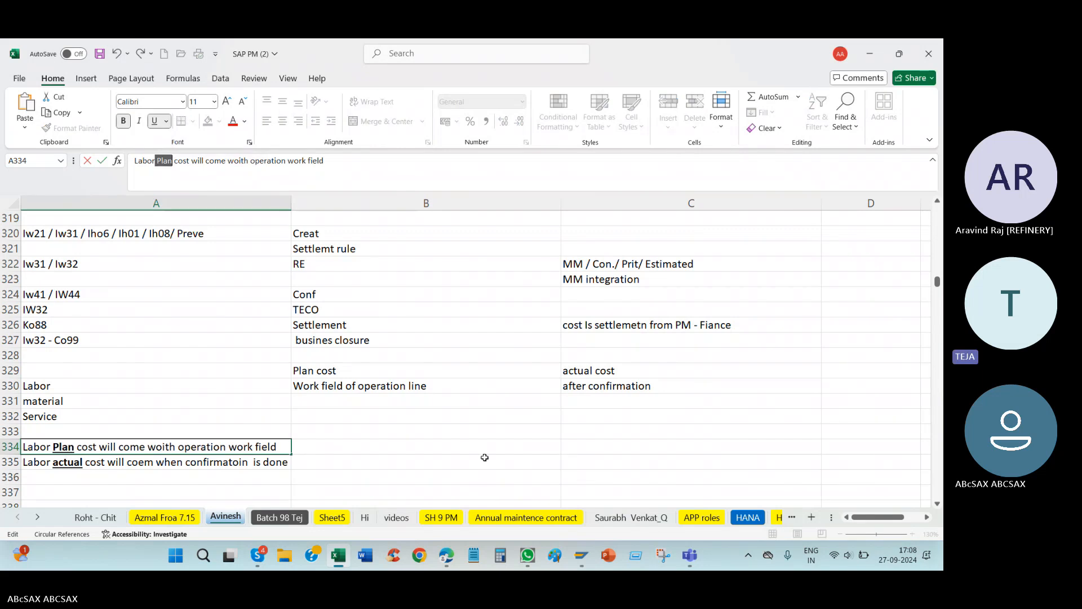
pyautogui.press('Tab')
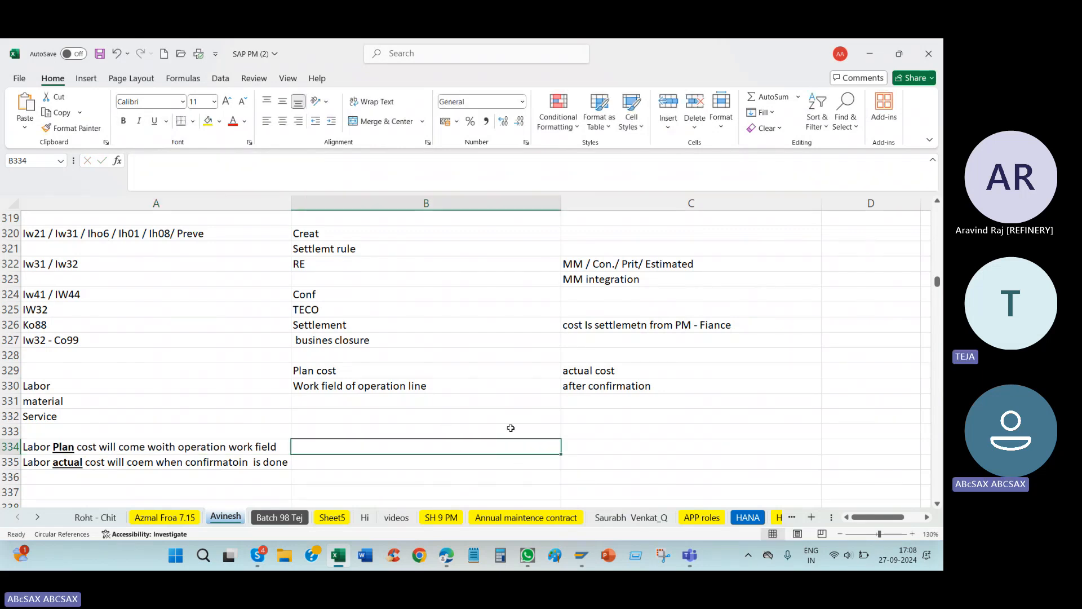
# Step: Switch back to the SAP order and compare operation 0010's work value with the planned costs by category
pyautogui.hotkey('alt', 'Tab')
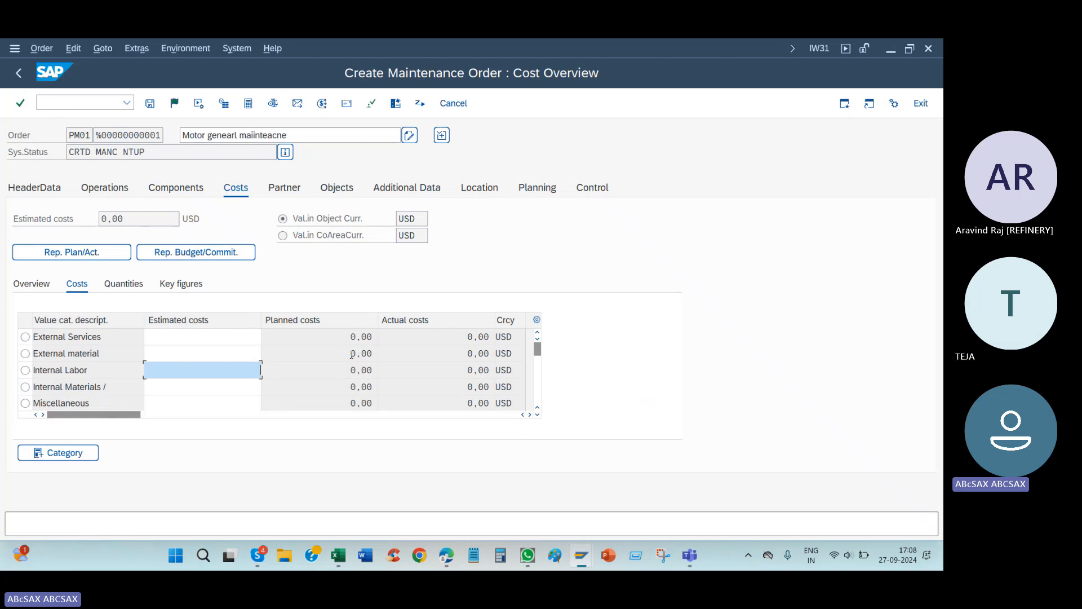
pyautogui.click(361, 336)
pyautogui.click(117, 190)
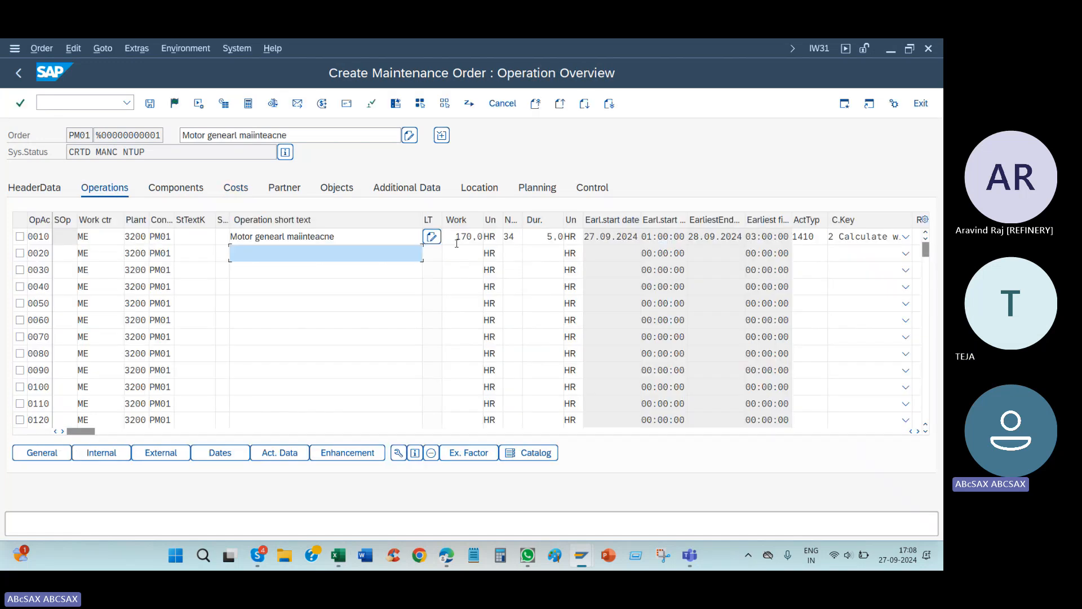
pyautogui.moveTo(457, 237); pyautogui.dragTo(497, 233)
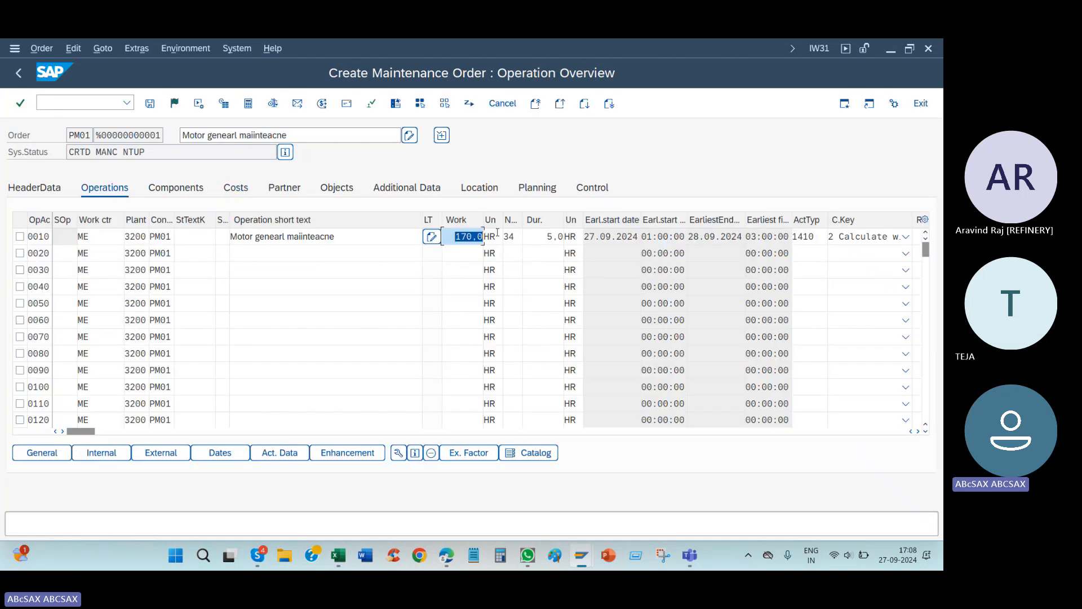
pyautogui.click(239, 192)
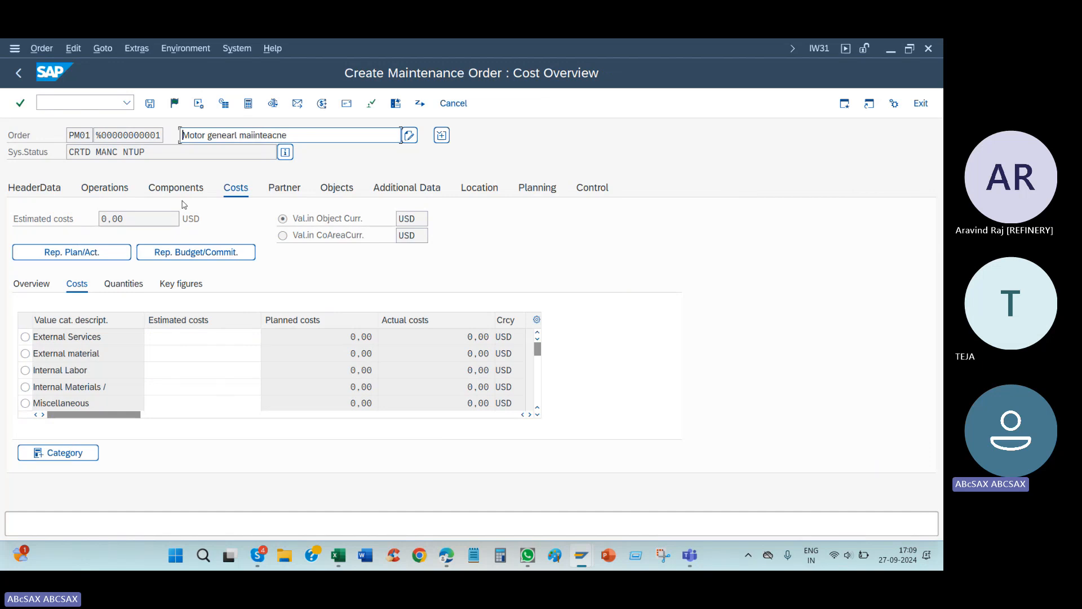
# Step: Calculate the order's costs from operation 0010's work value and check the planned cost for Internal Labor
pyautogui.click(105, 188)
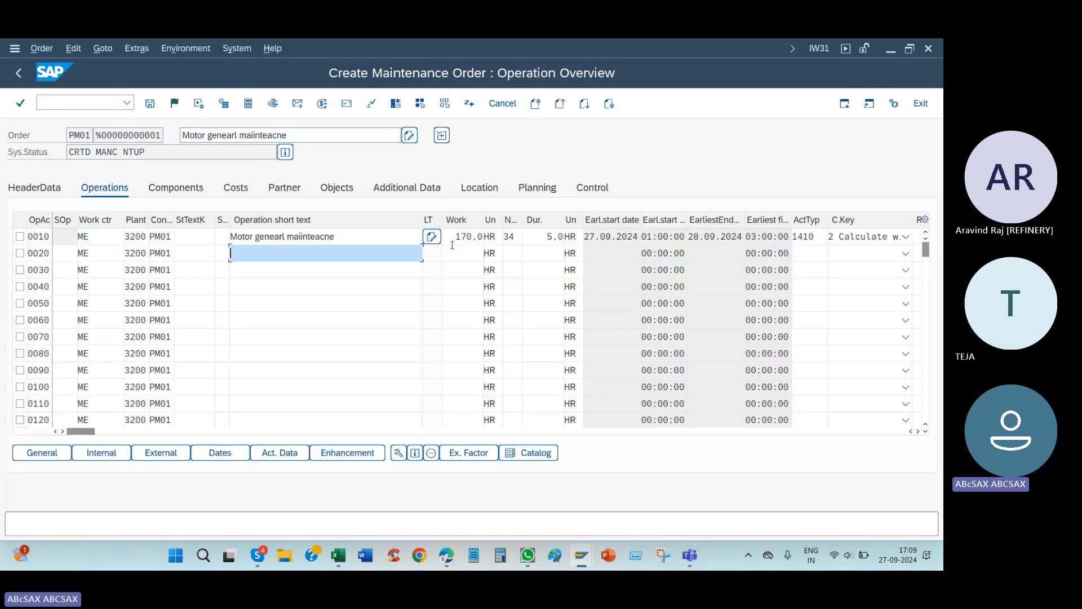
pyautogui.doubleClick(452, 241)
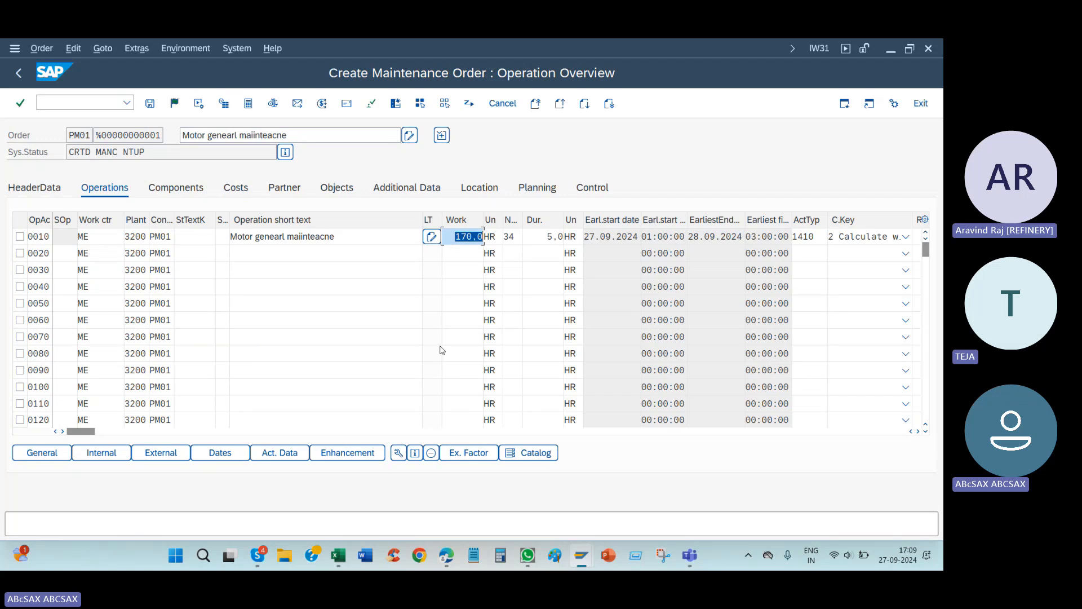
pyautogui.click(248, 103)
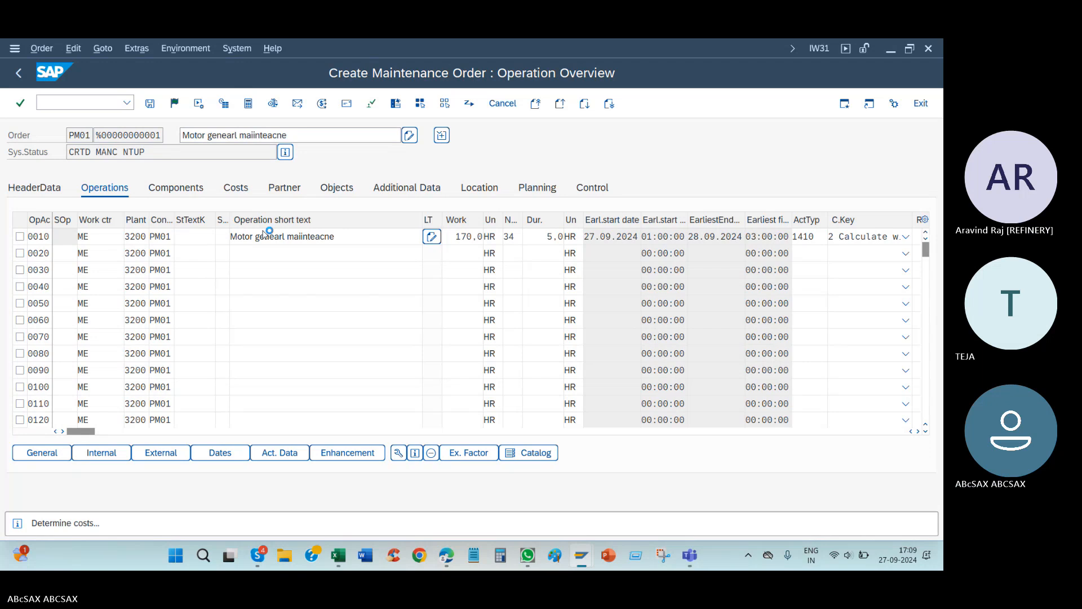
pyautogui.click(237, 188)
pyautogui.moveTo(318, 375); pyautogui.dragTo(407, 366)
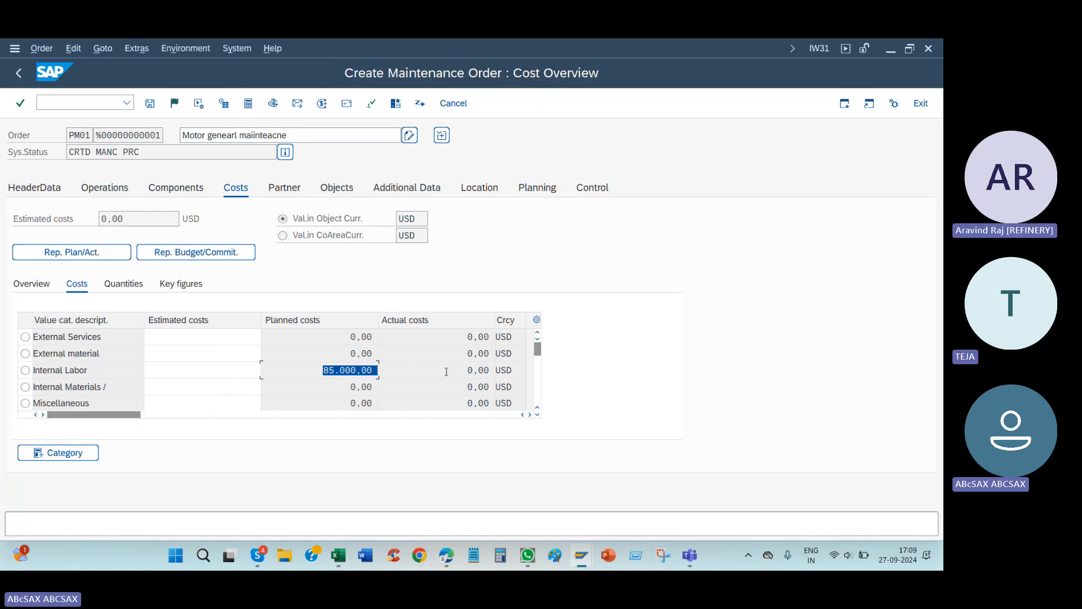
# Step: Release the maintenance order from its header data and save it
pyautogui.click(41, 192)
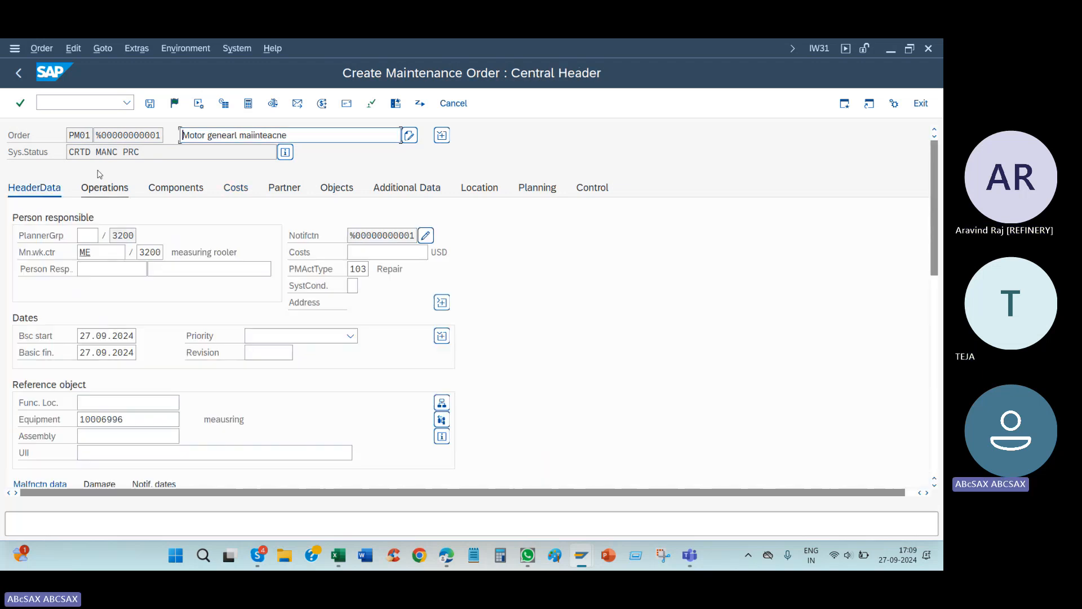
pyautogui.click(174, 103)
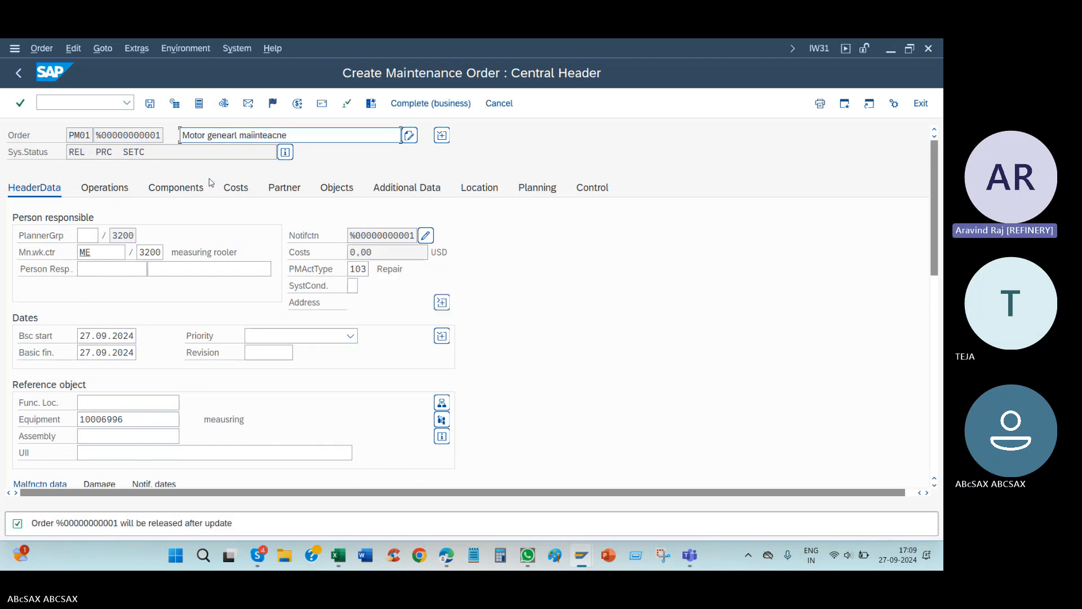
pyautogui.click(149, 104)
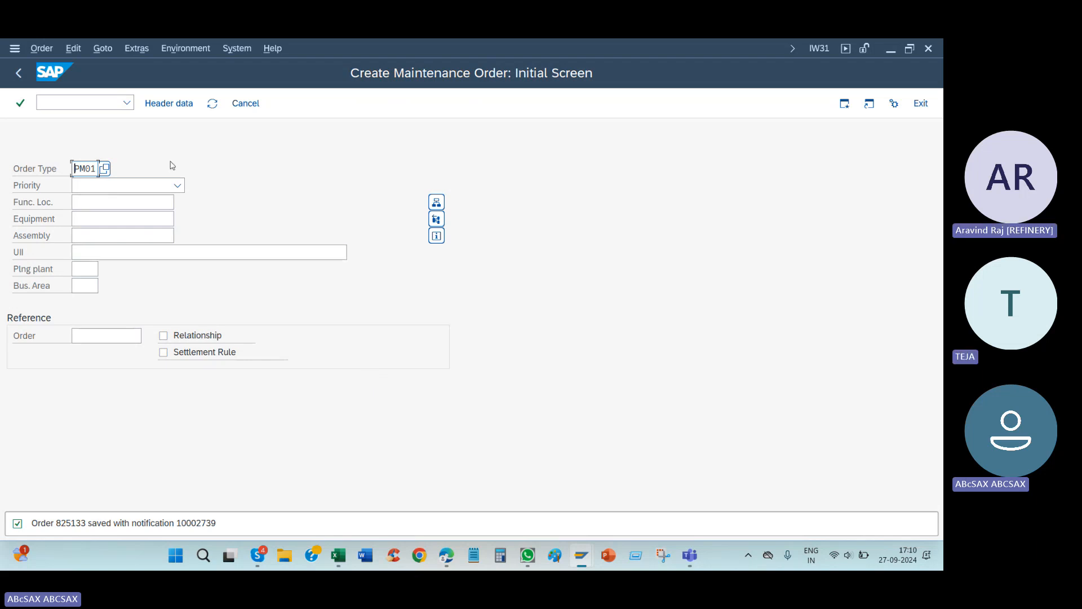
# Step: Start transaction IW41 and open the confirmation for operation 0010 of the saved order
pyautogui.click(105, 103)
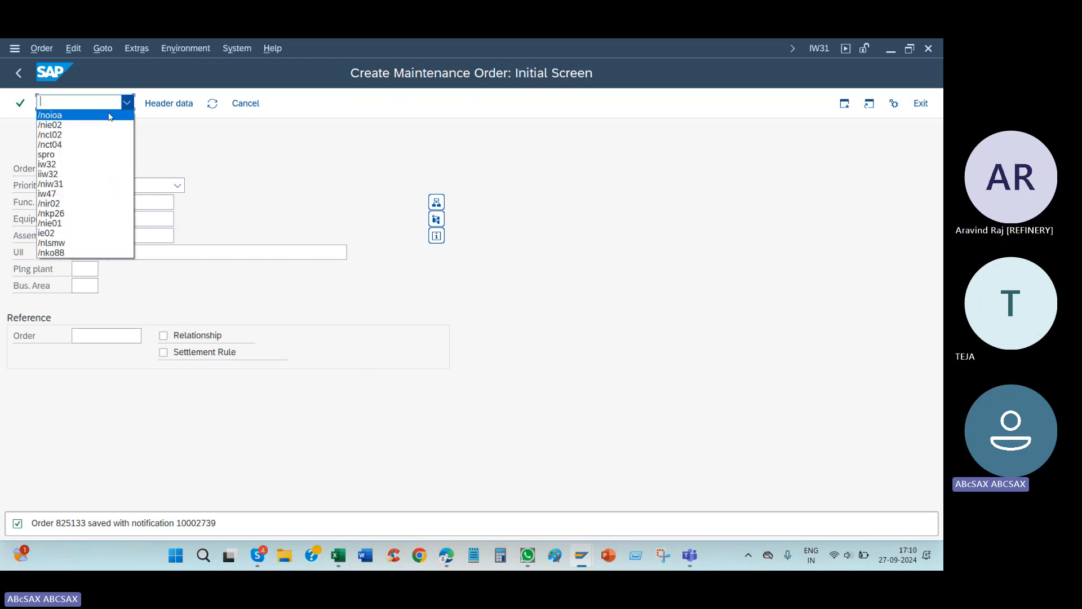
pyautogui.click(82, 184)
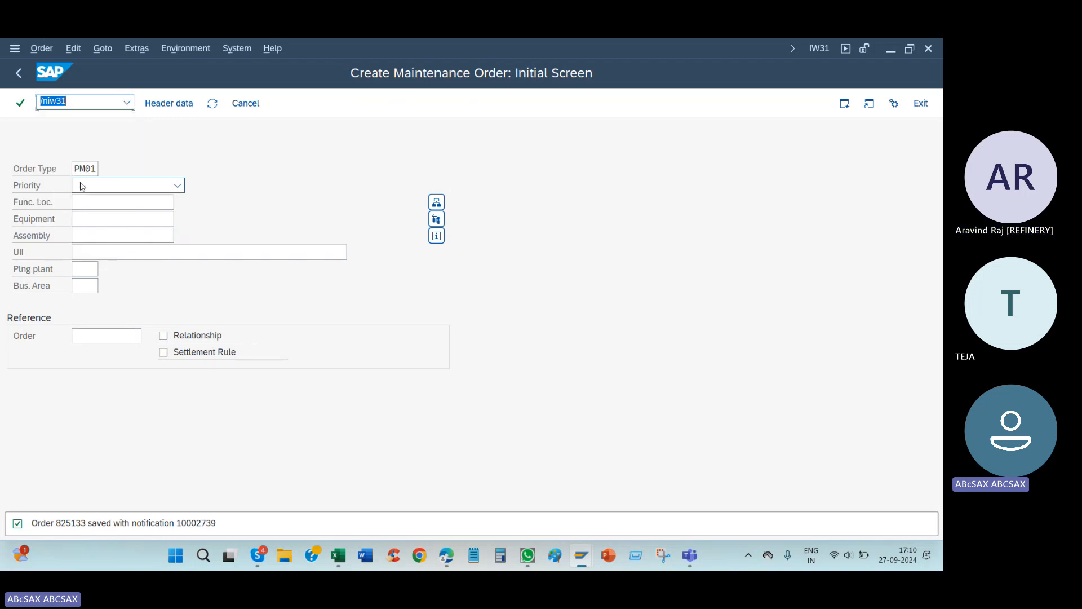
pyautogui.write('/niw41')
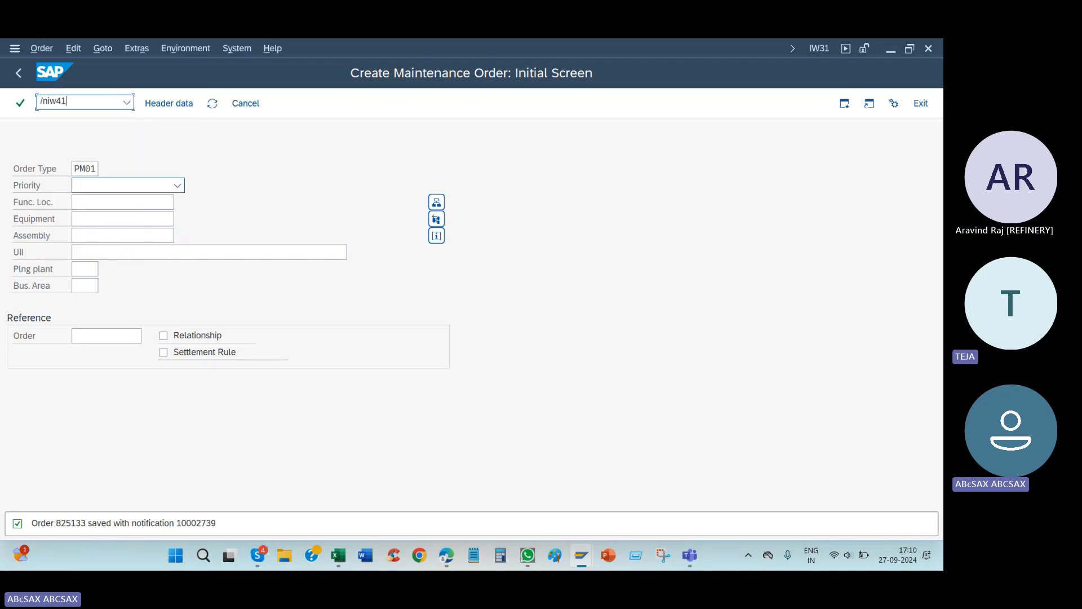
pyautogui.press('Return')
pyautogui.click(107, 225)
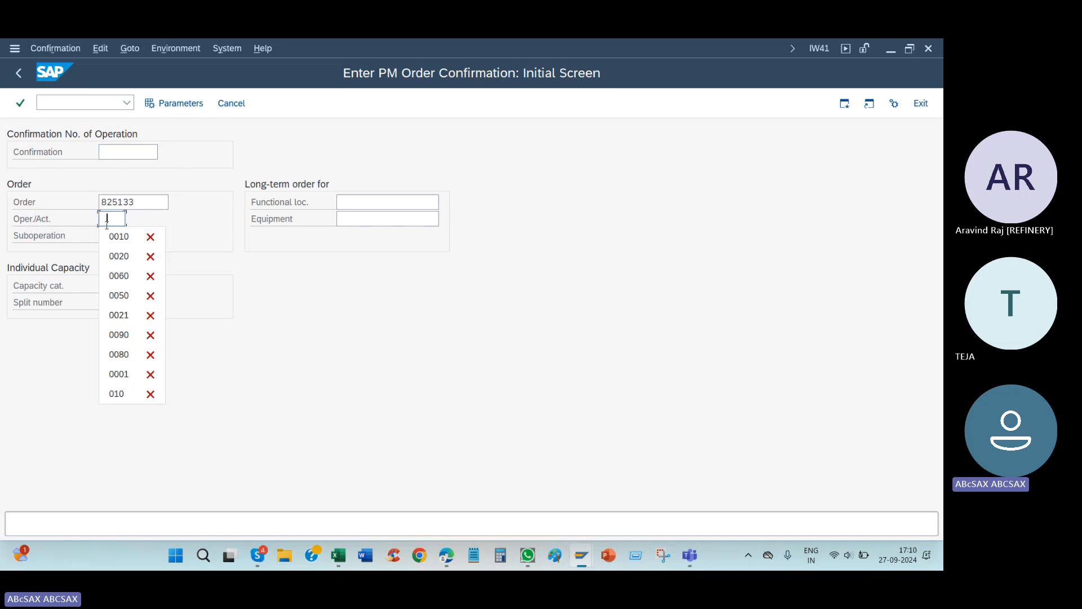
pyautogui.click(110, 234)
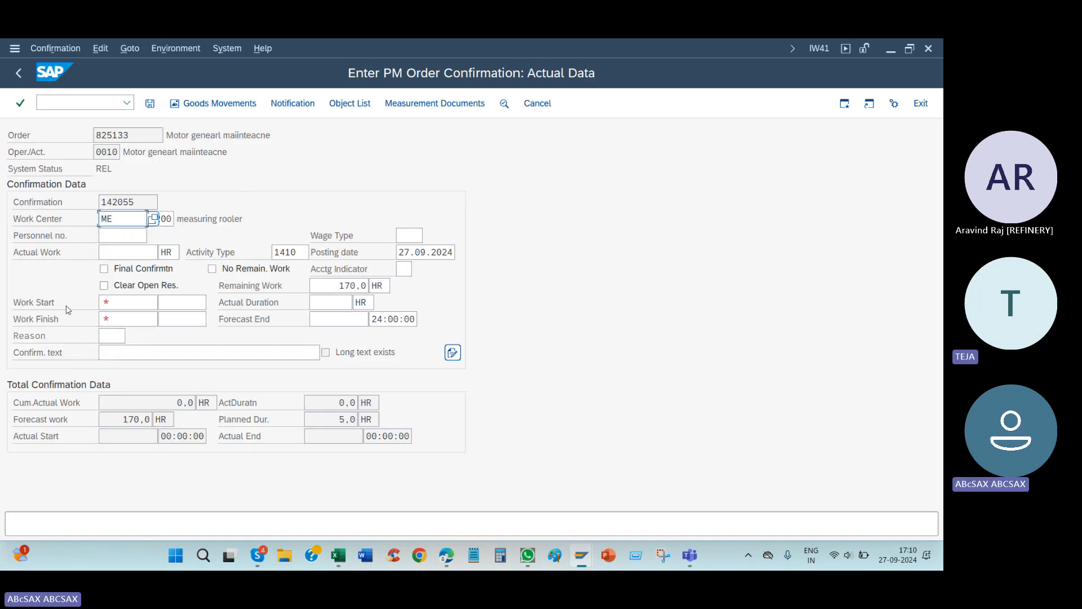
# Step: Mark operation 0010 as a final confirmation and enter 2334 HR of actual work
pyautogui.click(105, 269)
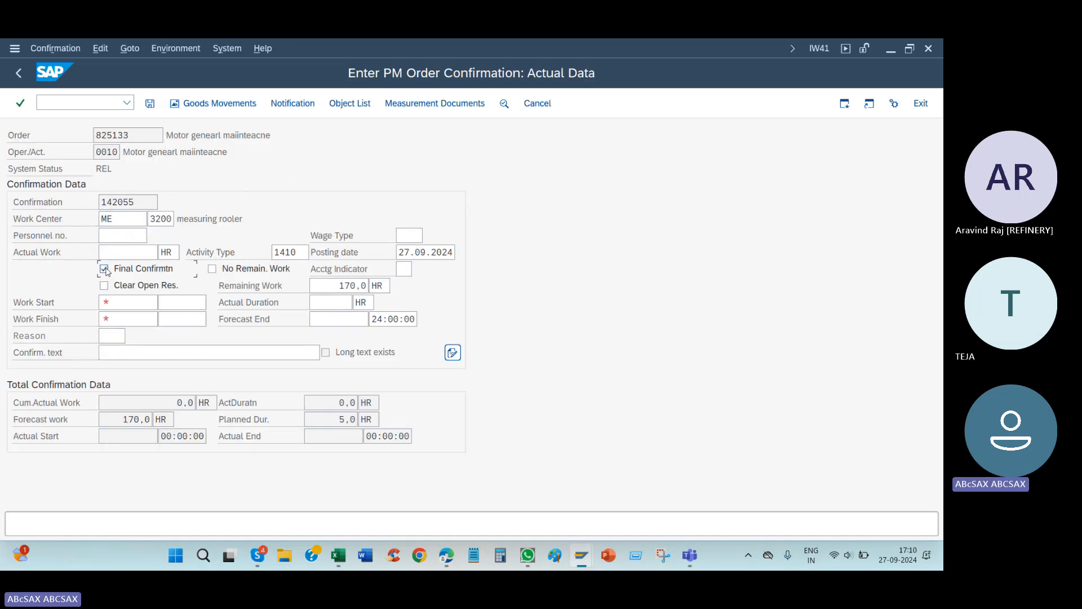
pyautogui.click(147, 254)
pyautogui.press('Down')
pyautogui.press('Return')
# Step: Switch to the Excel notes and enter "After confrimtatiom" in cell B335 beside the labor actual cost sentence
pyautogui.hotkey('alt', 'Tab')
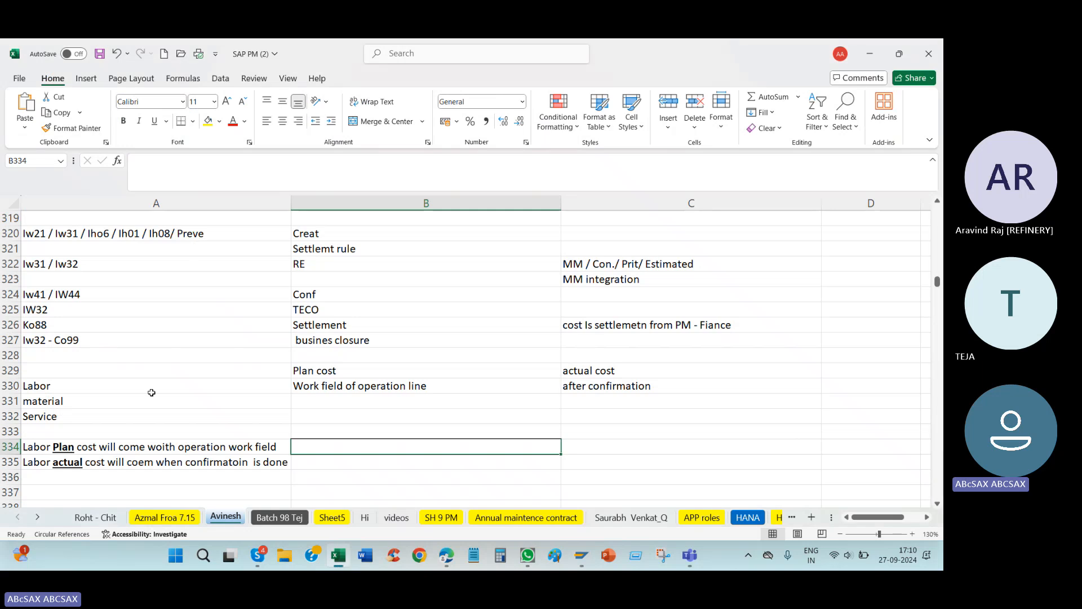
pyautogui.click(103, 464)
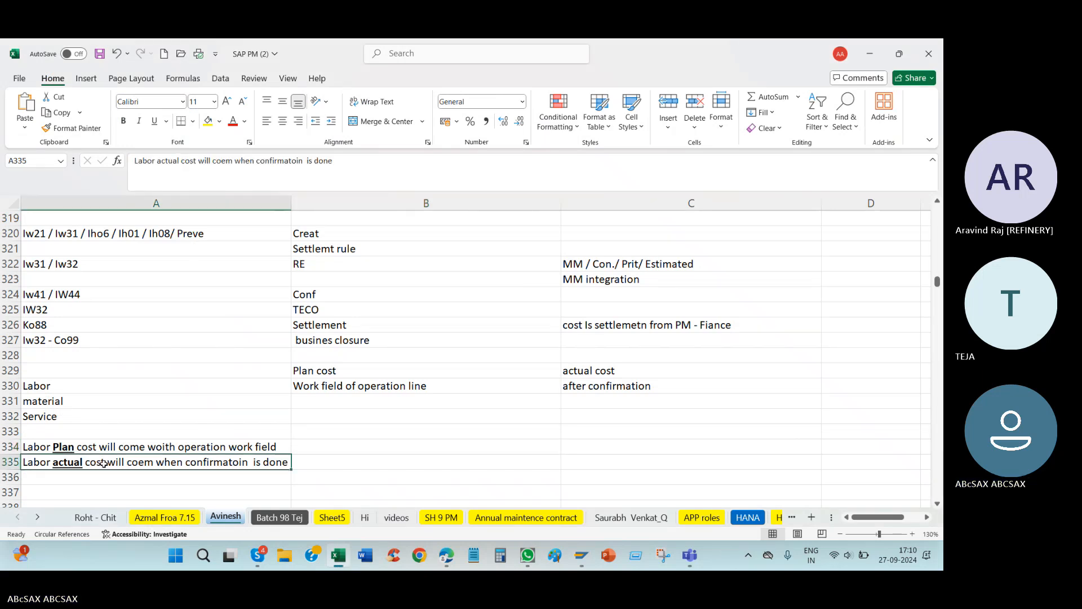
pyautogui.click(318, 468)
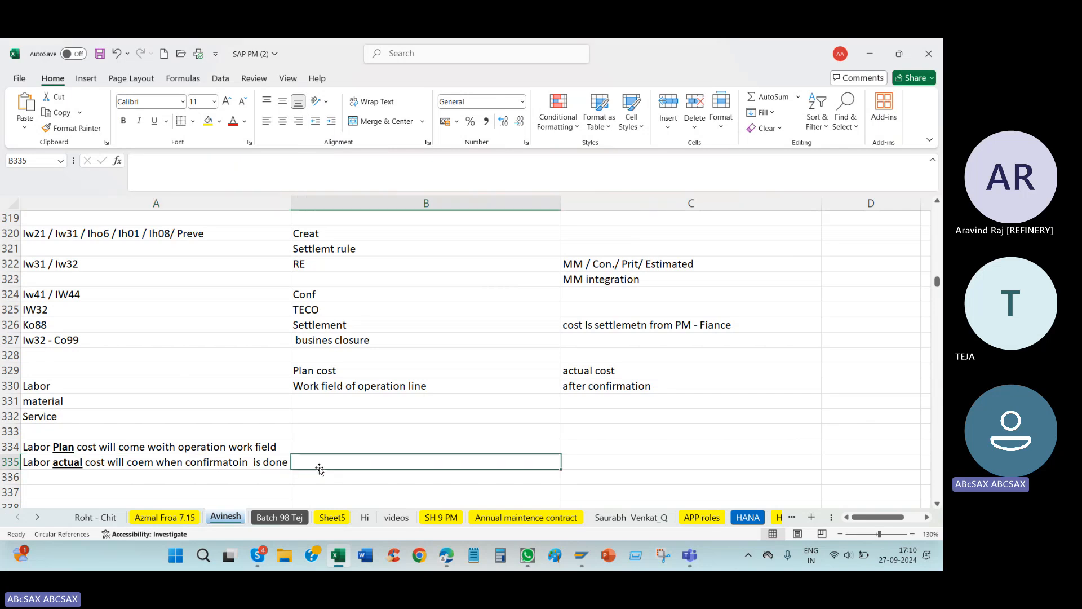
pyautogui.write('After conf')
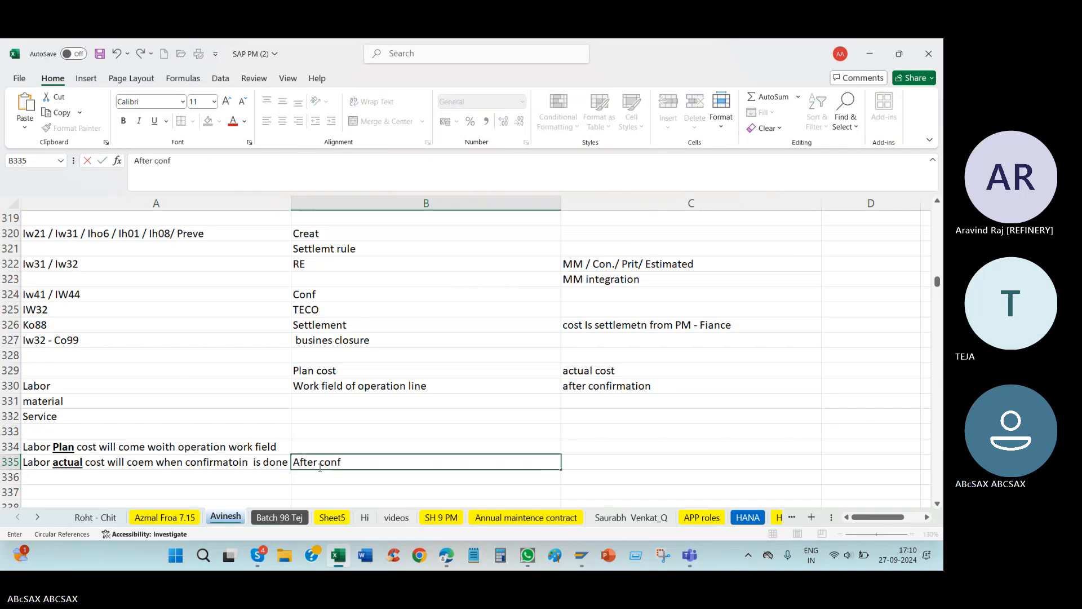
pyautogui.write('rimtat')
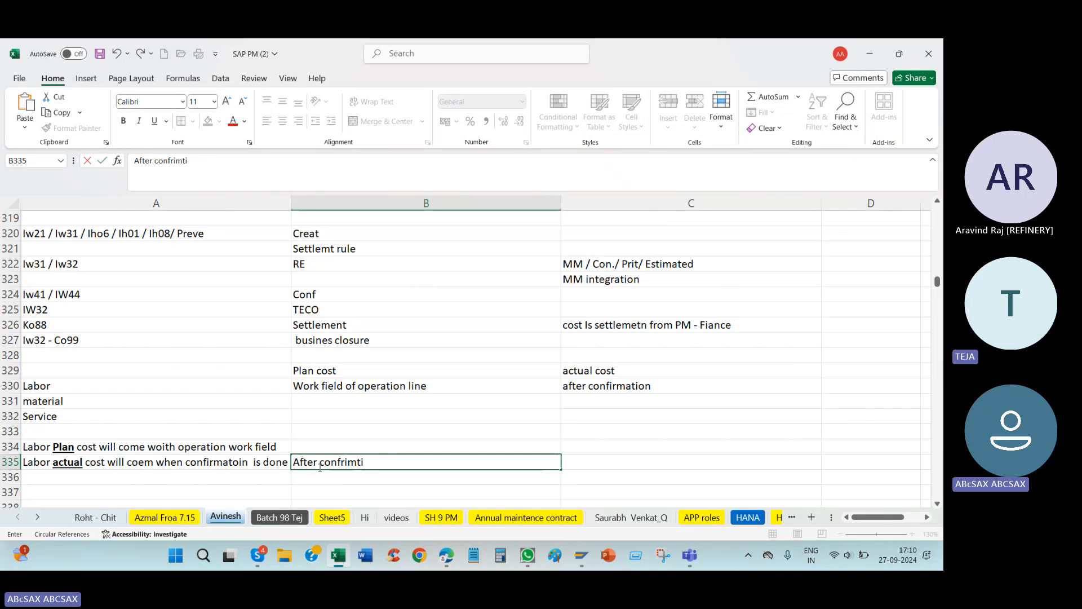
pyautogui.write('iom')
pyautogui.press('Return')
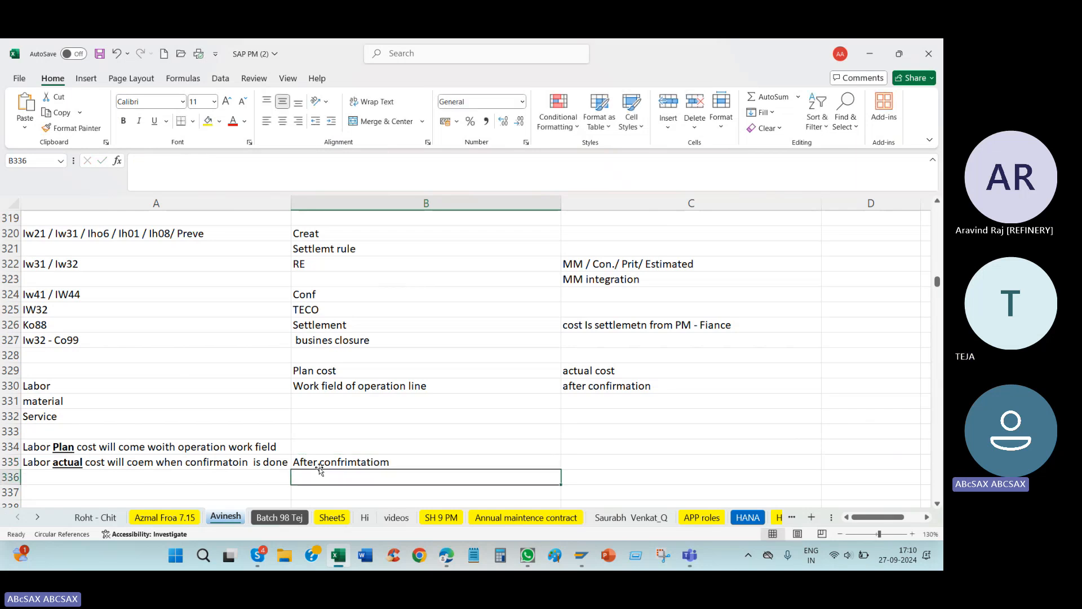
pyautogui.click(325, 465)
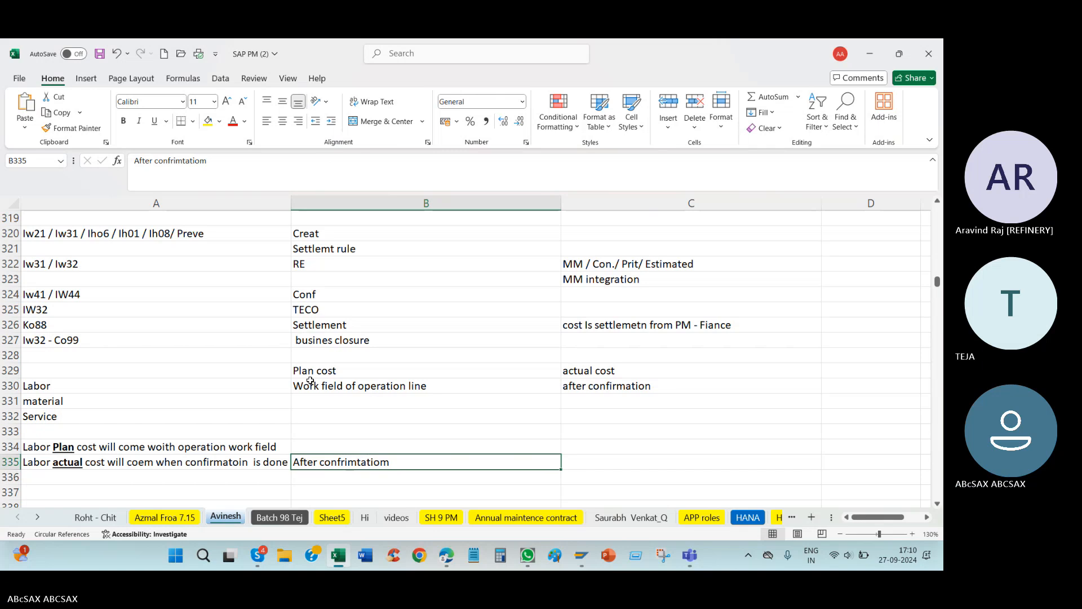
pyautogui.click(515, 416)
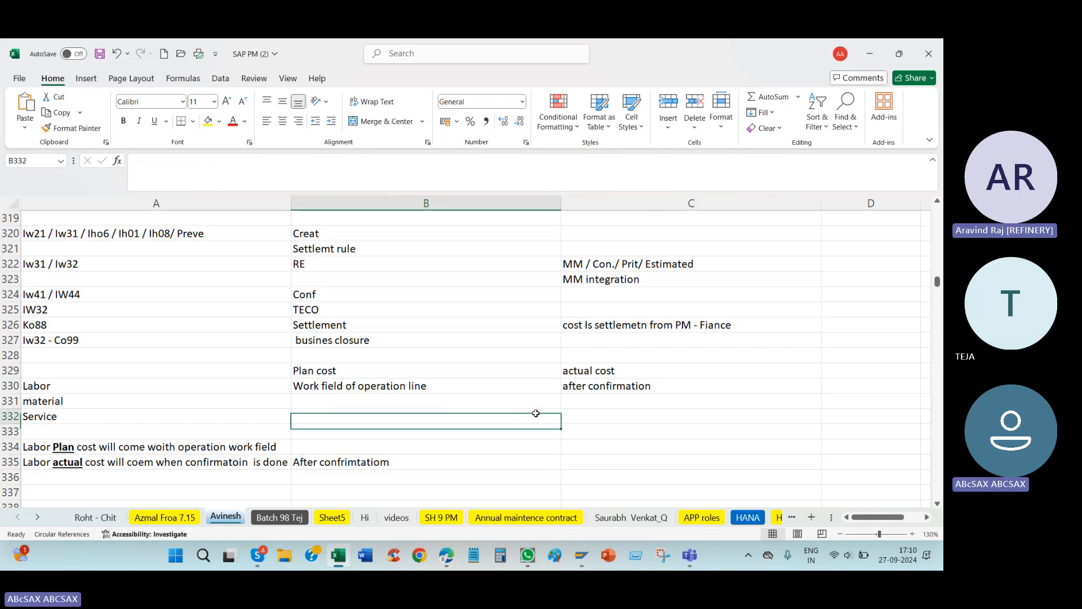
# Step: Return to the SAP confirmation, set work start and finish to 23.07.2024, and save it
pyautogui.hotkey('alt', 'Tab')
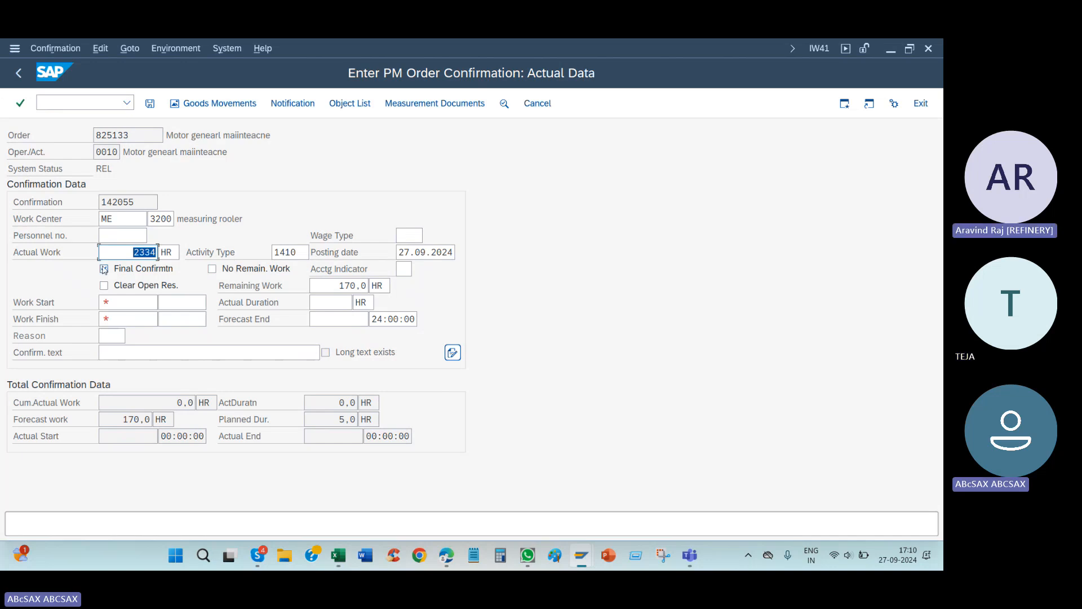
pyautogui.click(128, 303)
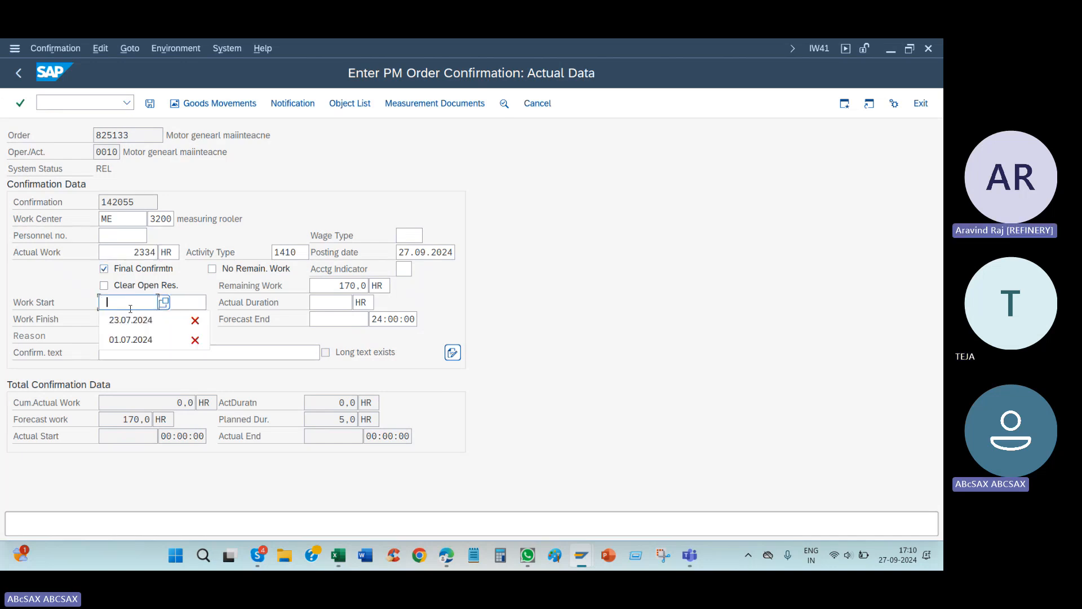
pyautogui.click(131, 319)
pyautogui.click(133, 320)
pyautogui.press('Return')
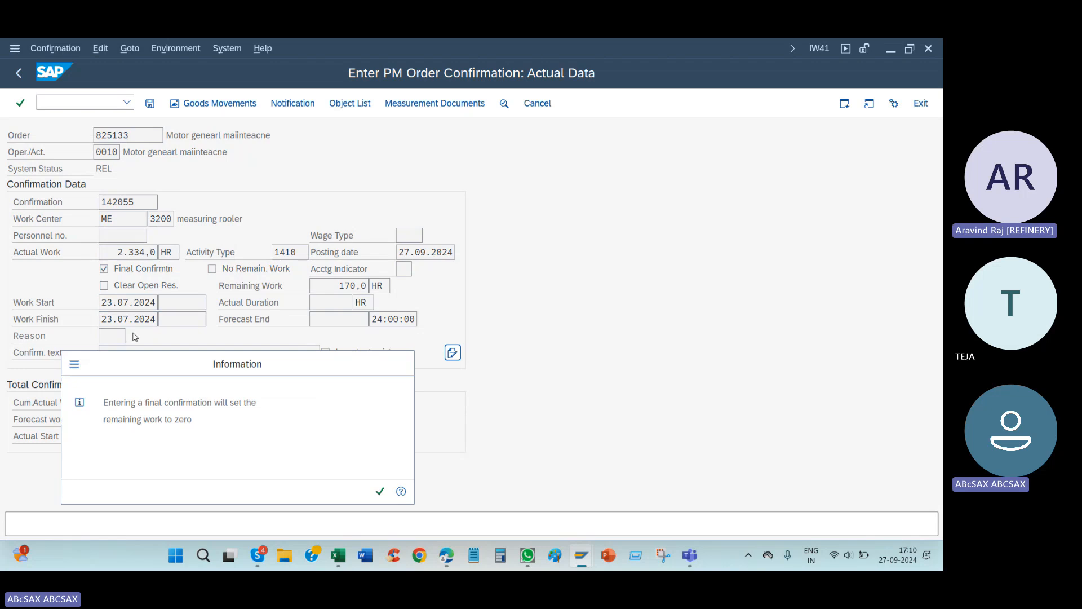
pyautogui.press('Return')
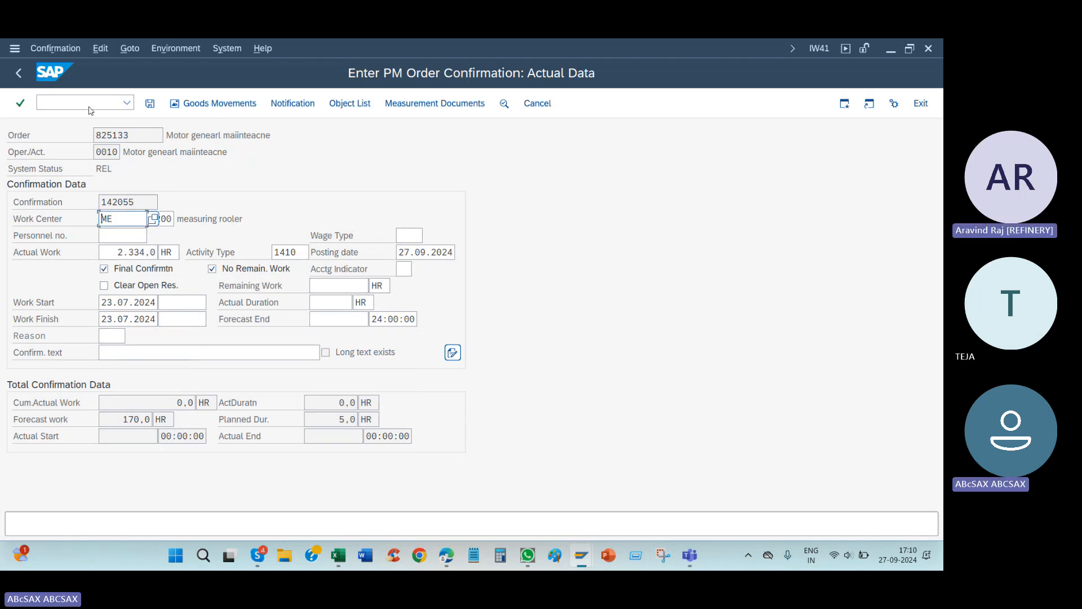
pyautogui.click(149, 103)
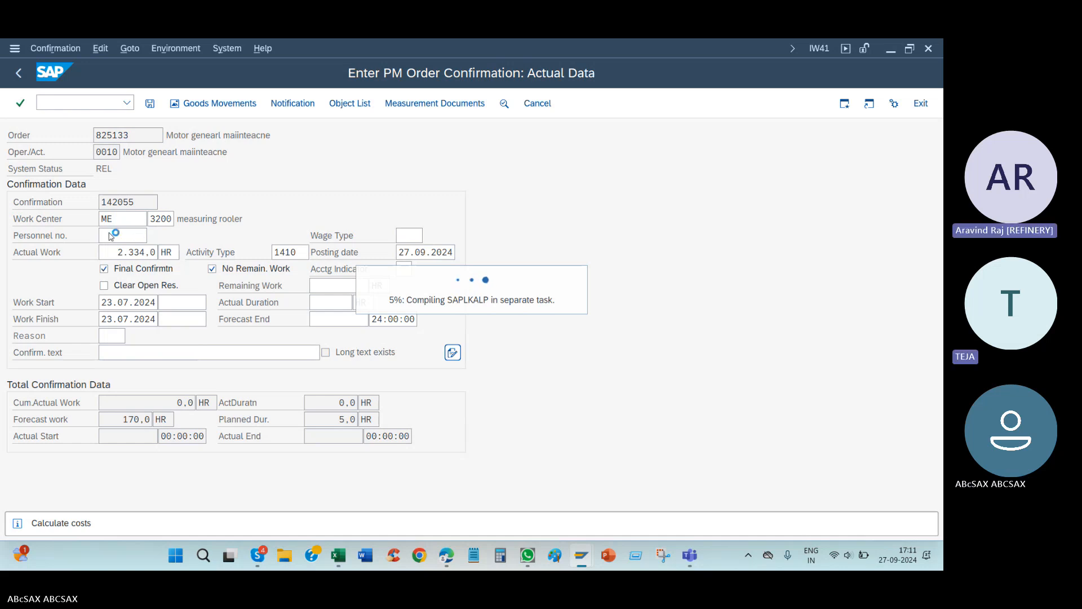
# Step: Start transaction IW32 and open the confirmed order for change
pyautogui.click(128, 103)
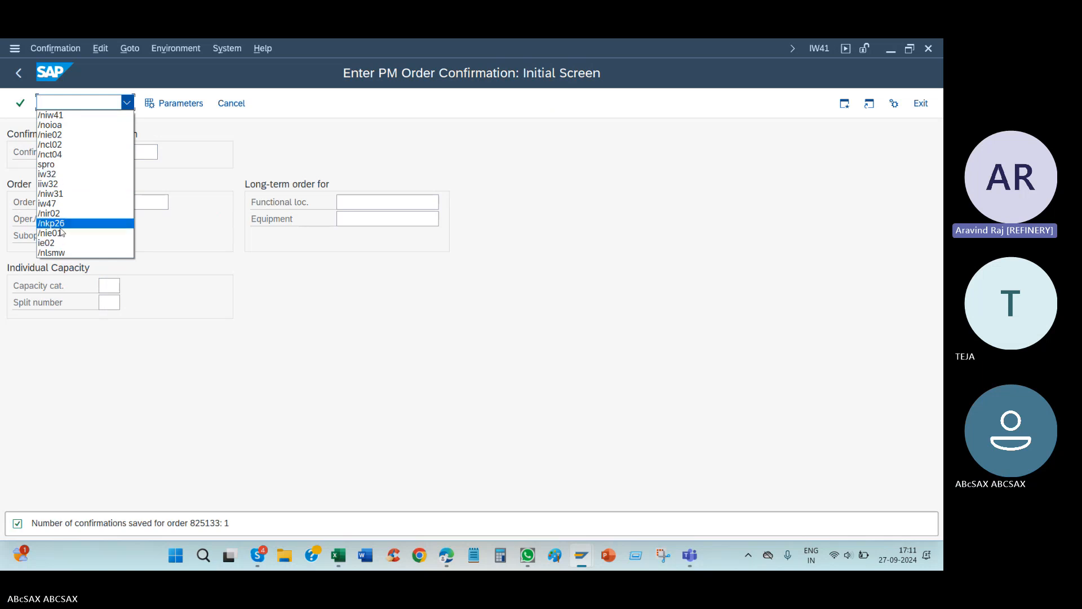
pyautogui.click(64, 193)
pyautogui.click(75, 99)
pyautogui.press('BackSpace')
pyautogui.write('2')
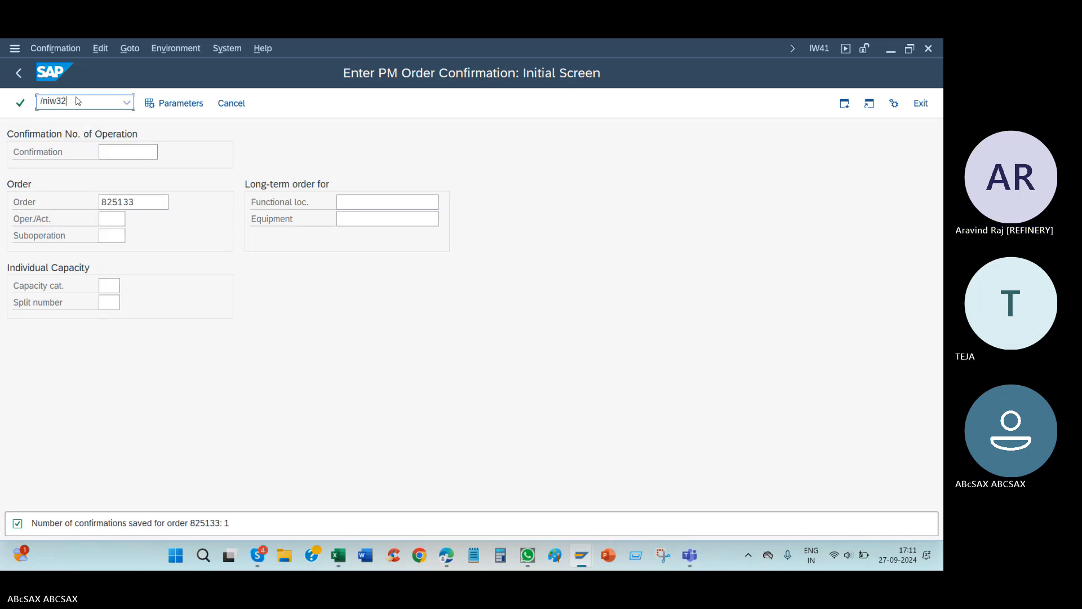
pyautogui.press('Return')
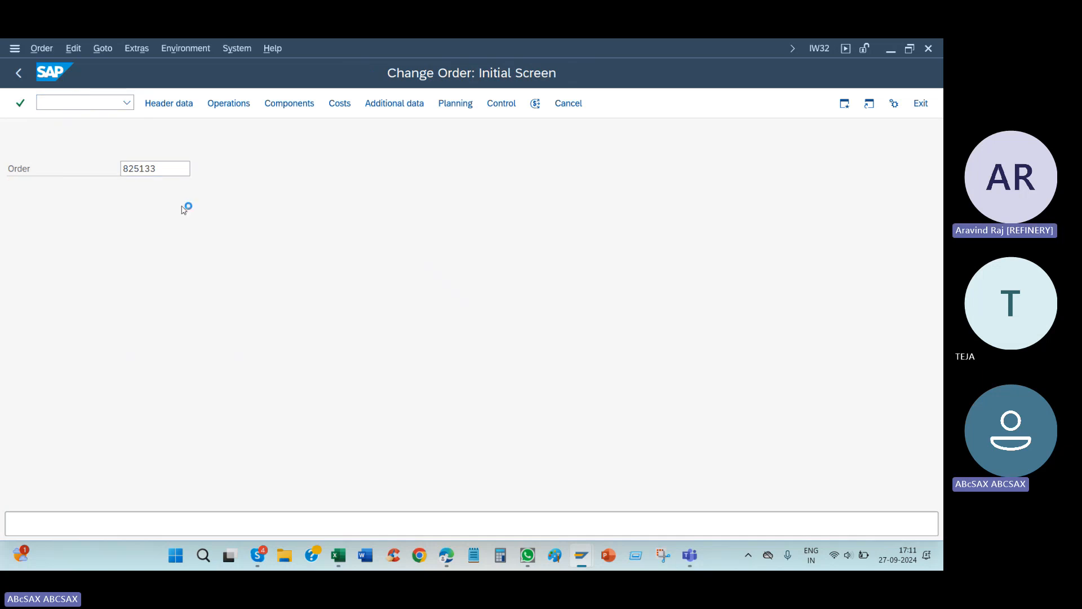
pyautogui.press('Return')
# Step: Compare the planned and actual costs for Internal Labor in the order's cost breakdown by category
pyautogui.click(236, 187)
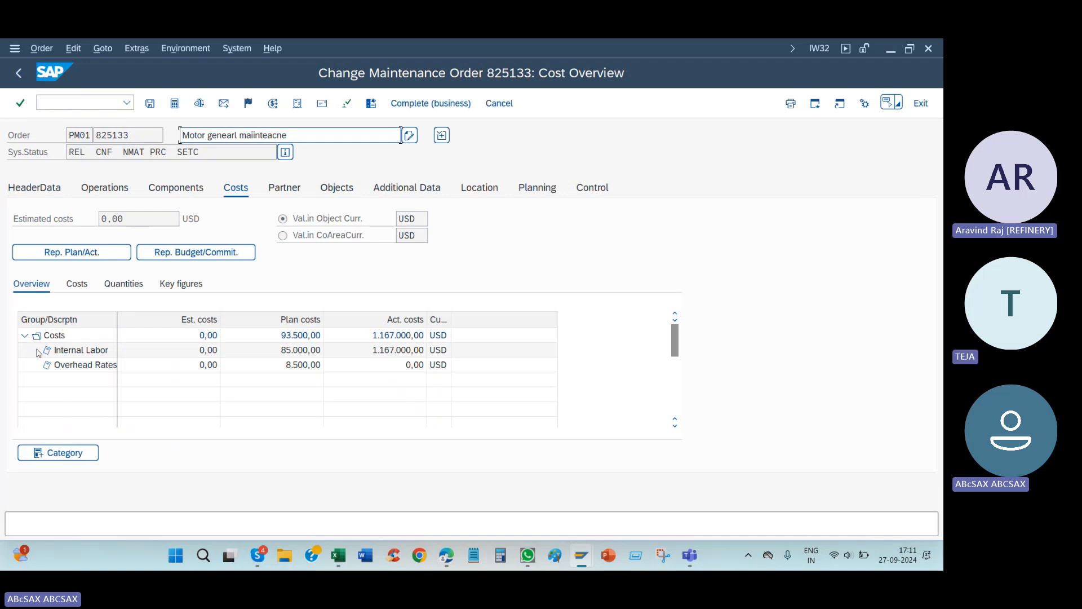
pyautogui.click(76, 284)
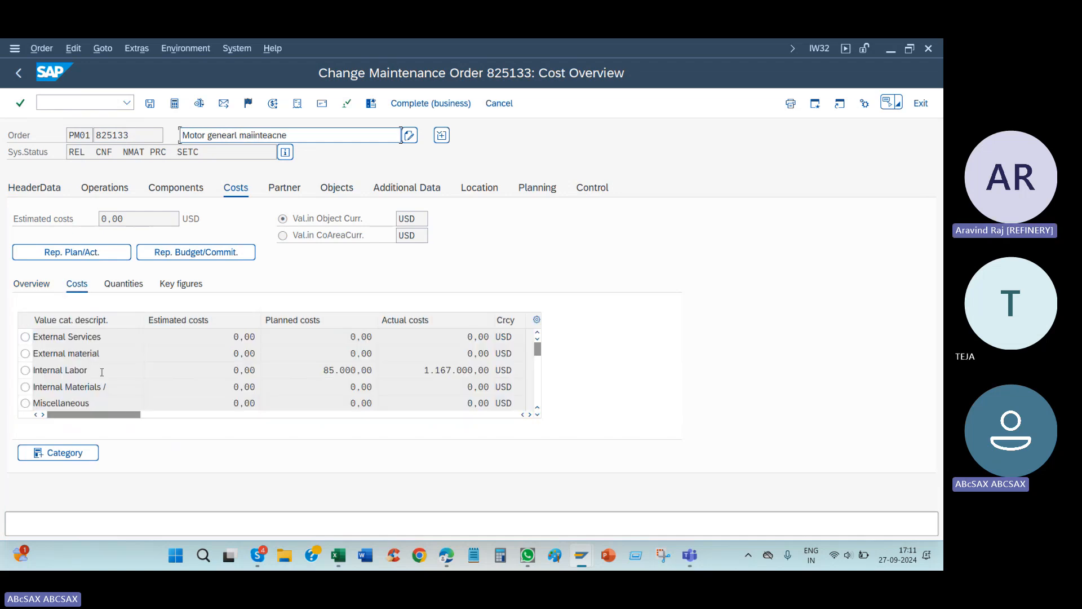
pyautogui.click(445, 372)
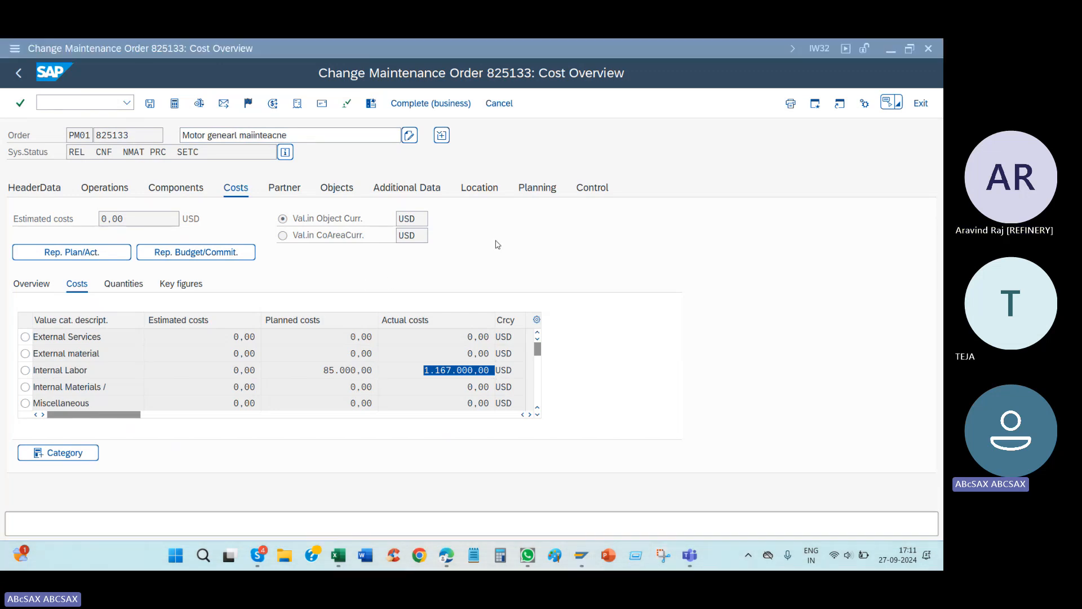
# Step: Capture the order's cost overview with Snipping Tool and circle Rep. Plan/Act. in orange on the snip
pyautogui.click(54, 79)
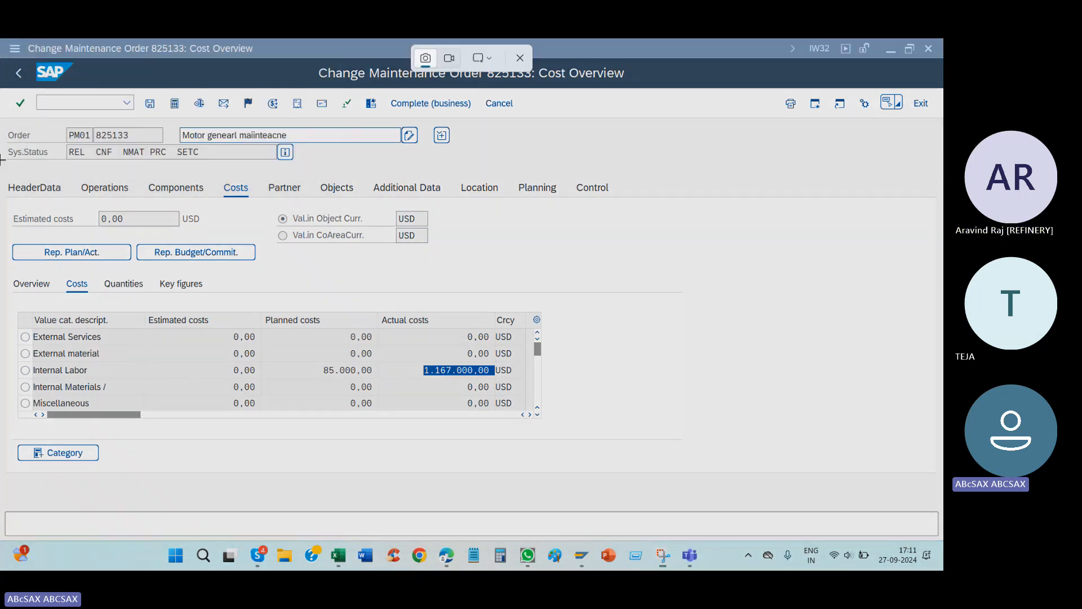
pyautogui.moveTo(1, 90); pyautogui.dragTo(712, 443)
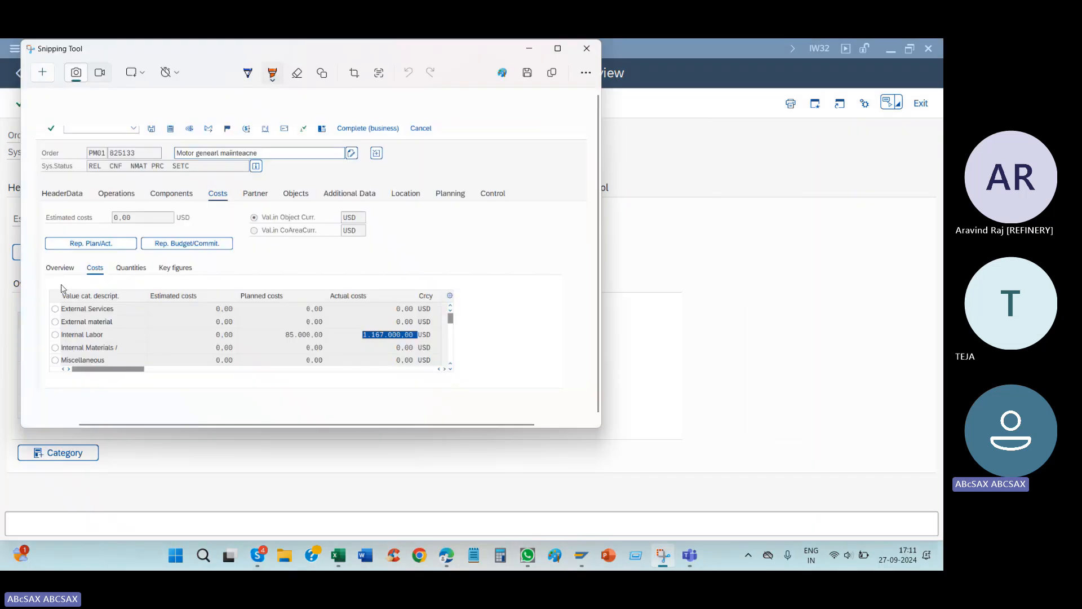
pyautogui.moveTo(27, 263)
pyautogui.mouseDown()
pyautogui.moveTo(144, 261)
pyautogui.moveTo(102, 226)
pyautogui.moveTo(23, 279)
pyautogui.moveTo(50, 271)
pyautogui.mouseUp()
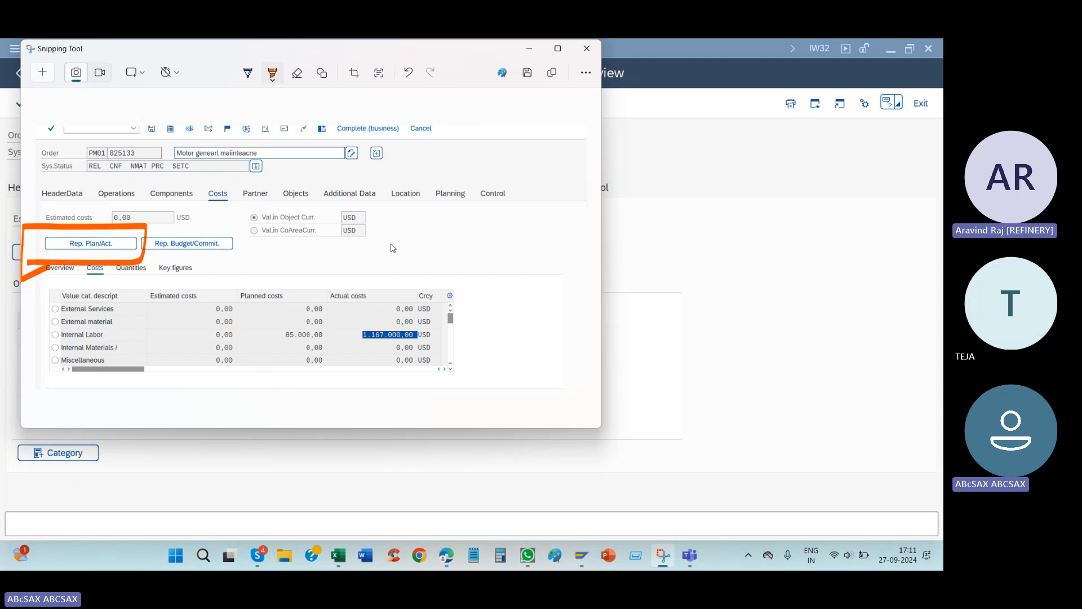
# Step: Open the order's Rep. Plan/Act. cost report in SAP and capture its header and cost element table with Snipping Tool
pyautogui.click(697, 268)
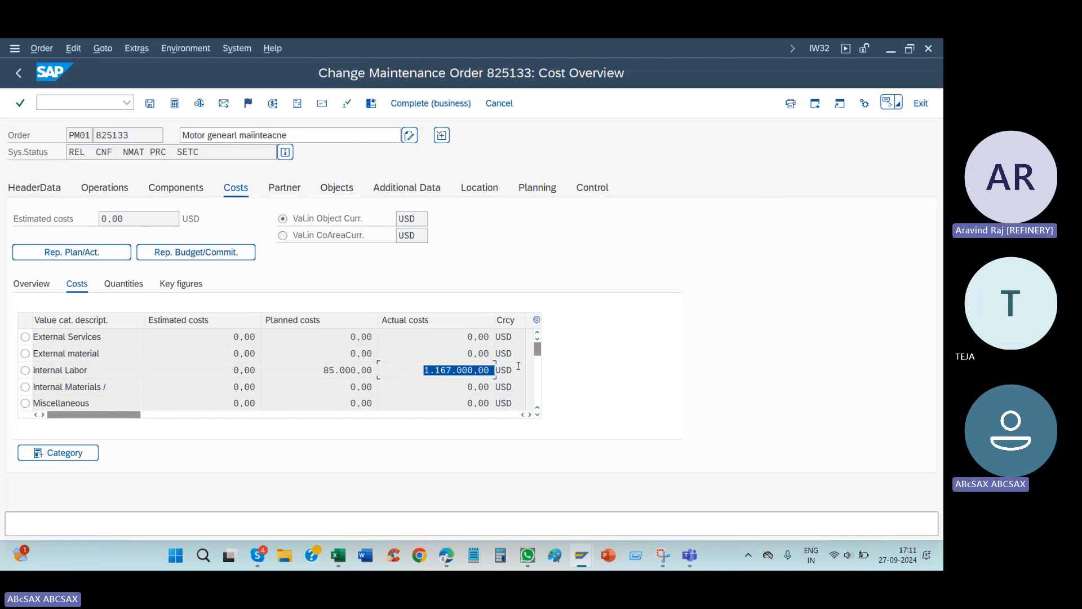
pyautogui.click(90, 253)
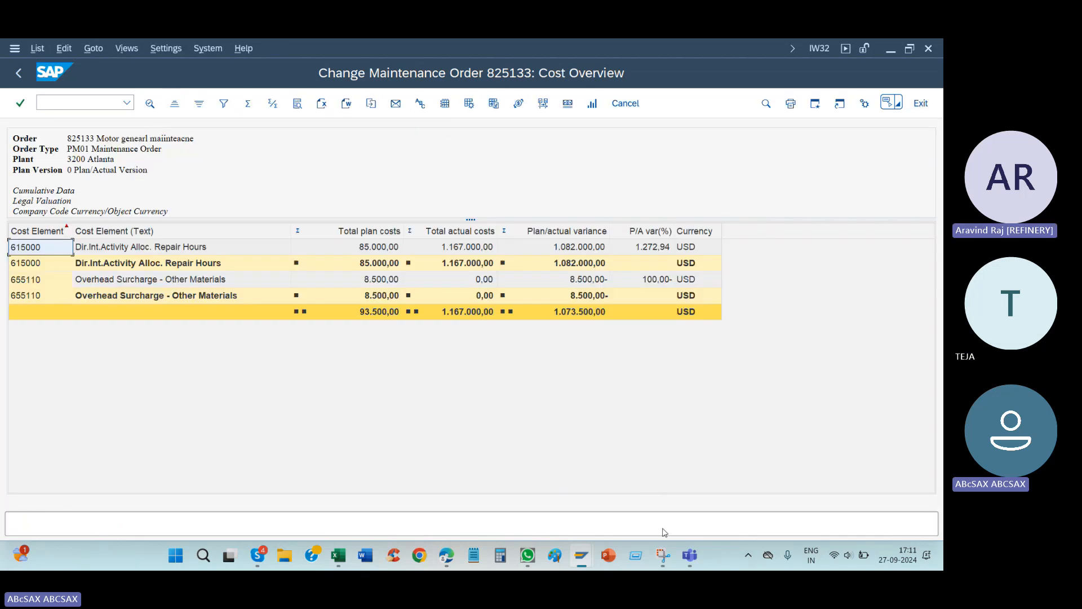
pyautogui.click(663, 555)
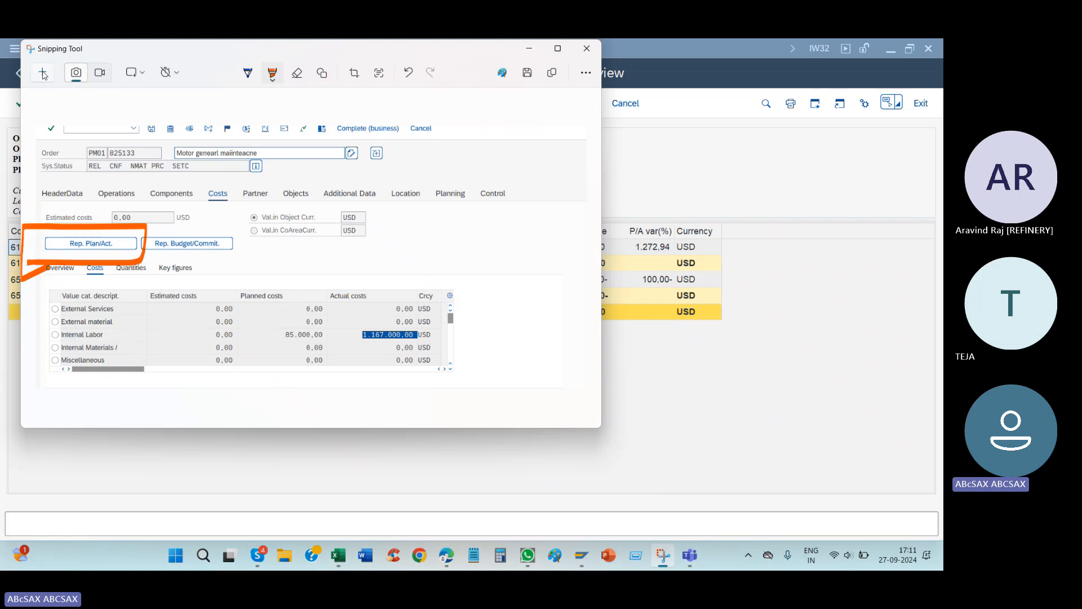
pyautogui.click(43, 74)
pyautogui.moveTo(2, 106); pyautogui.dragTo(576, 353)
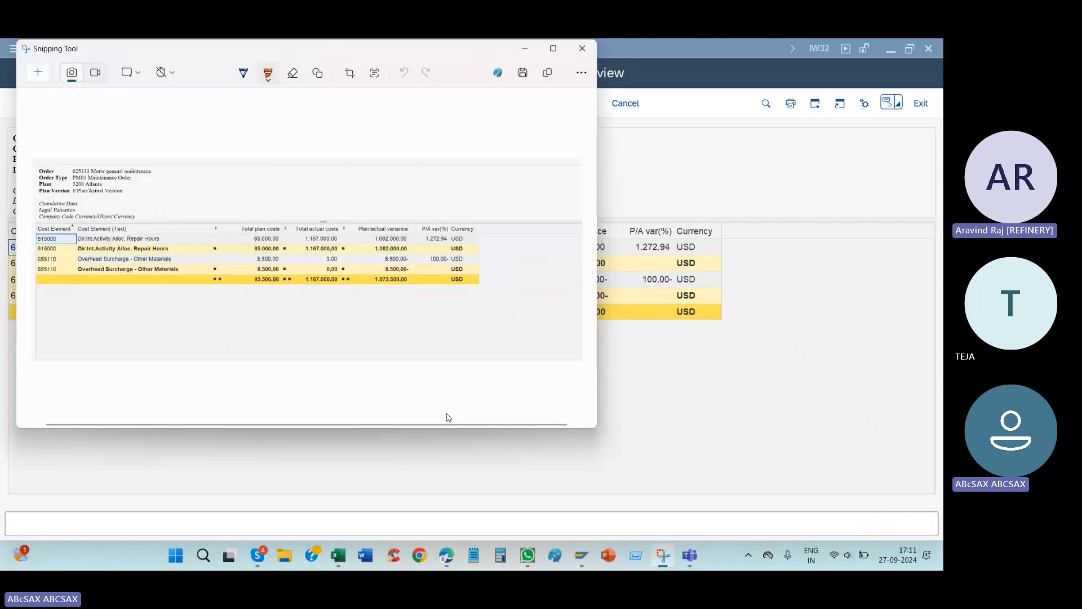
# Step: Box the total actual costs of 1.167.000,00 in orange on the snip and add a handwritten note below it
pyautogui.moveTo(359, 283)
pyautogui.mouseDown()
pyautogui.moveTo(296, 278)
pyautogui.moveTo(341, 290)
pyautogui.moveTo(307, 271)
pyautogui.moveTo(341, 271)
pyautogui.moveTo(342, 291)
pyautogui.moveTo(303, 291)
pyautogui.moveTo(323, 326)
pyautogui.mouseUp()
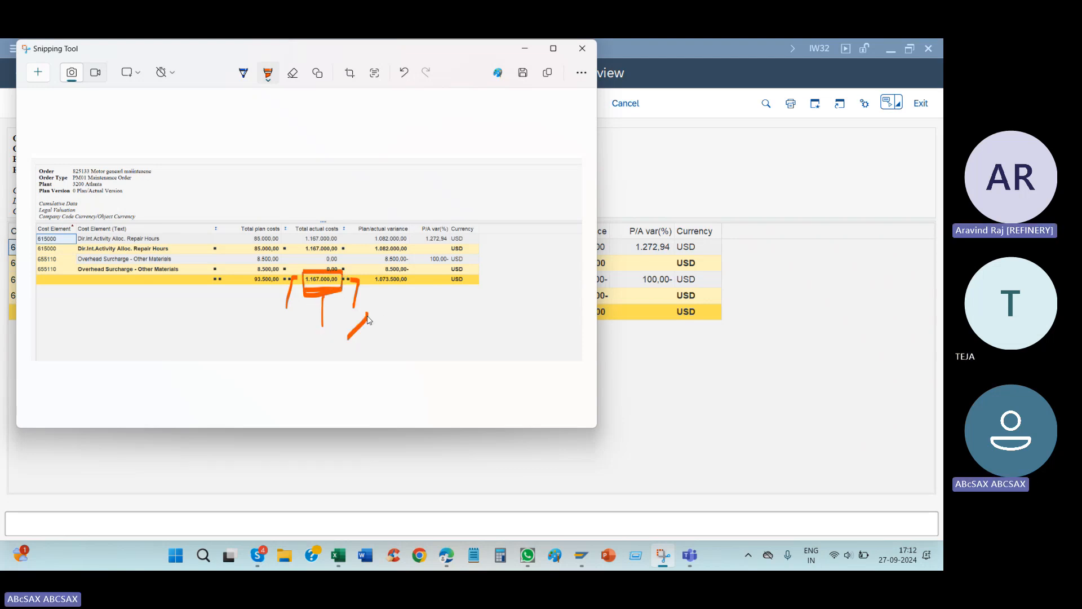
pyautogui.moveTo(393, 305)
pyautogui.mouseDown()
pyautogui.moveTo(414, 295)
pyautogui.moveTo(429, 321)
pyautogui.mouseUp()
pyautogui.moveTo(247, 425); pyautogui.dragTo(580, 366)
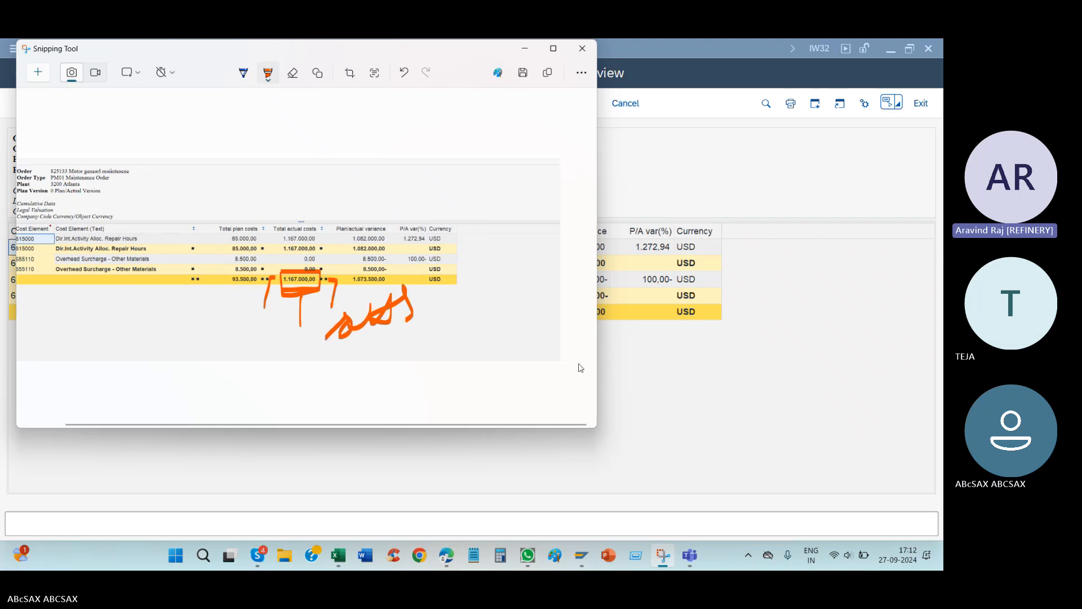
pyautogui.moveTo(275, 362); pyautogui.dragTo(475, 319)
# Step: Return to SAP, go back to the Internal Labor actual costs in the order, and reopen the plan/actual report
pyautogui.hotkey('alt', 'Tab')
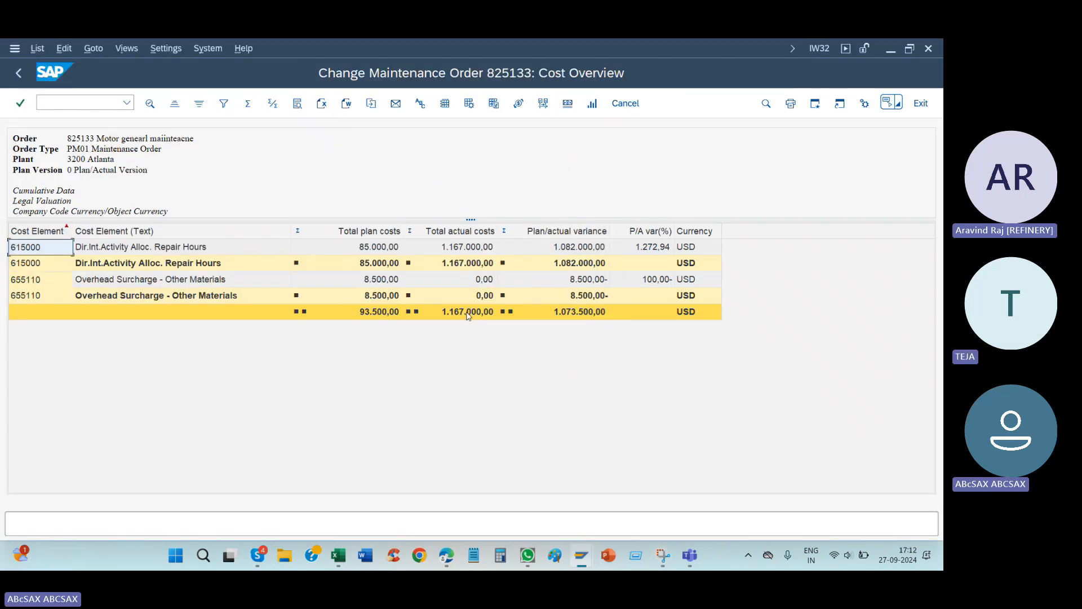
pyautogui.press('F3')
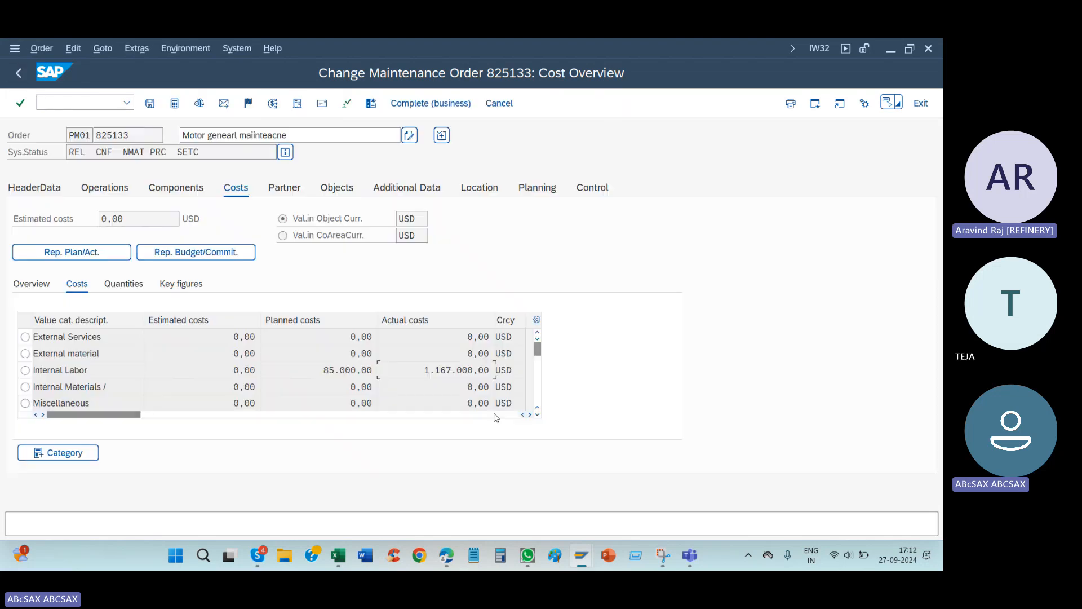
pyautogui.click(446, 370)
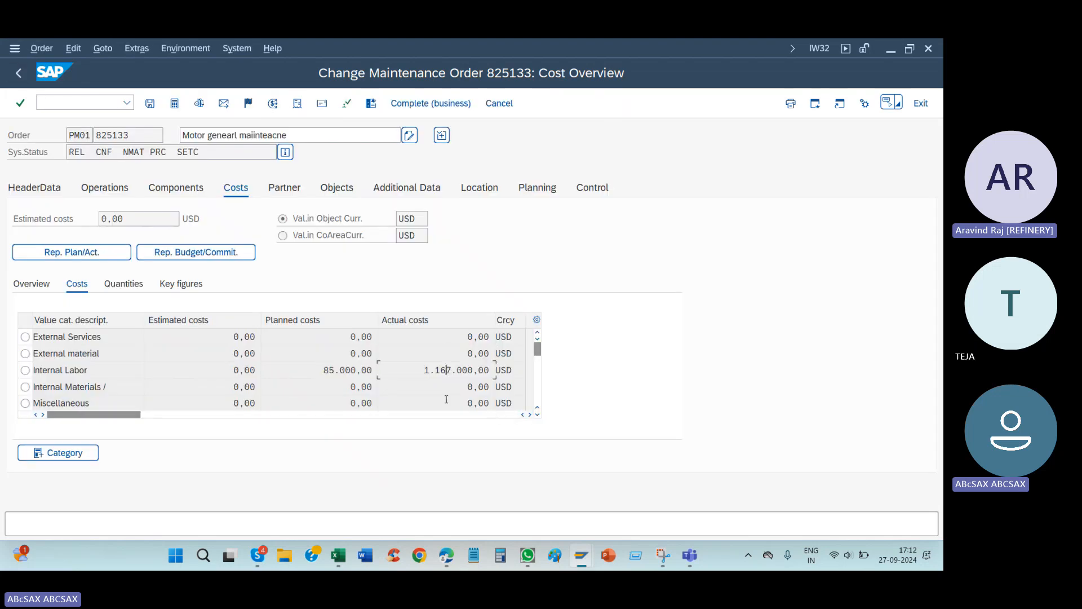
pyautogui.click(64, 253)
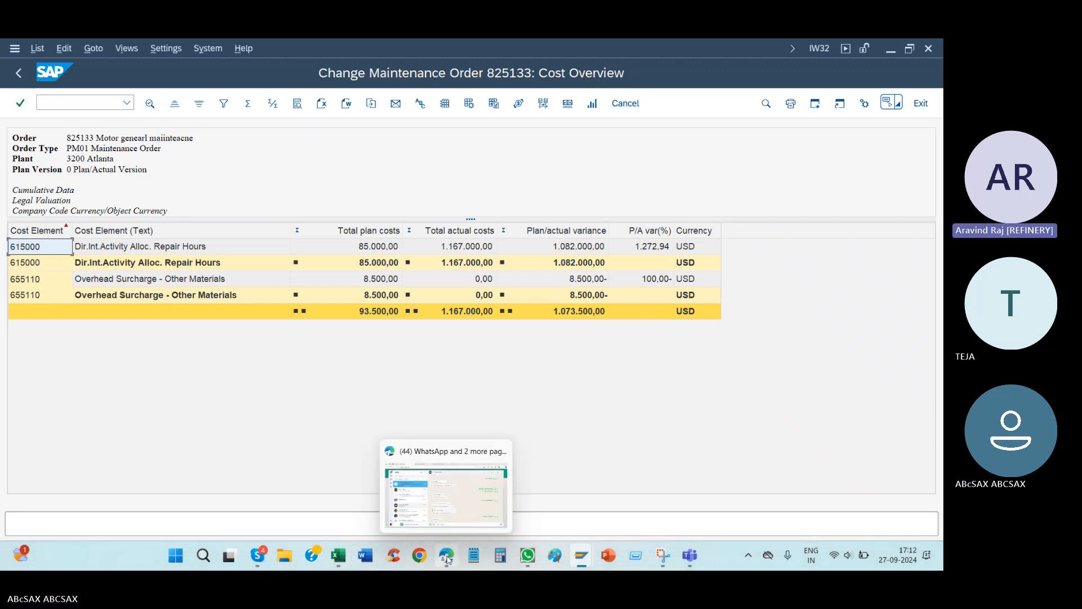
# Step: Switch to Chrome and open the SAP PM _1 spreadsheet in Google Sheets
pyautogui.click(424, 558)
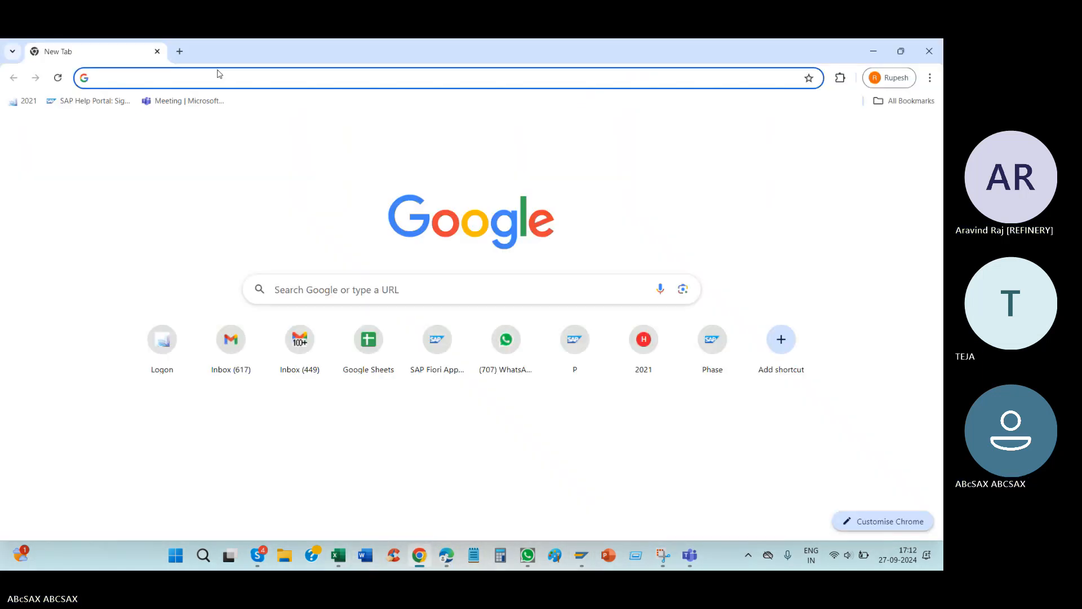
pyautogui.click(371, 344)
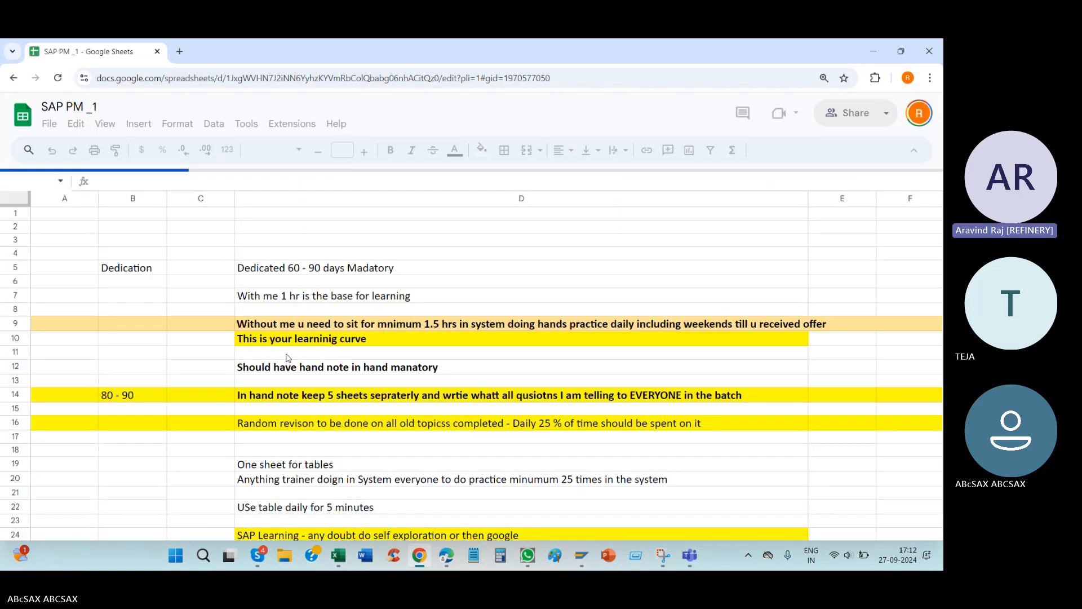
pyautogui.click(67, 533)
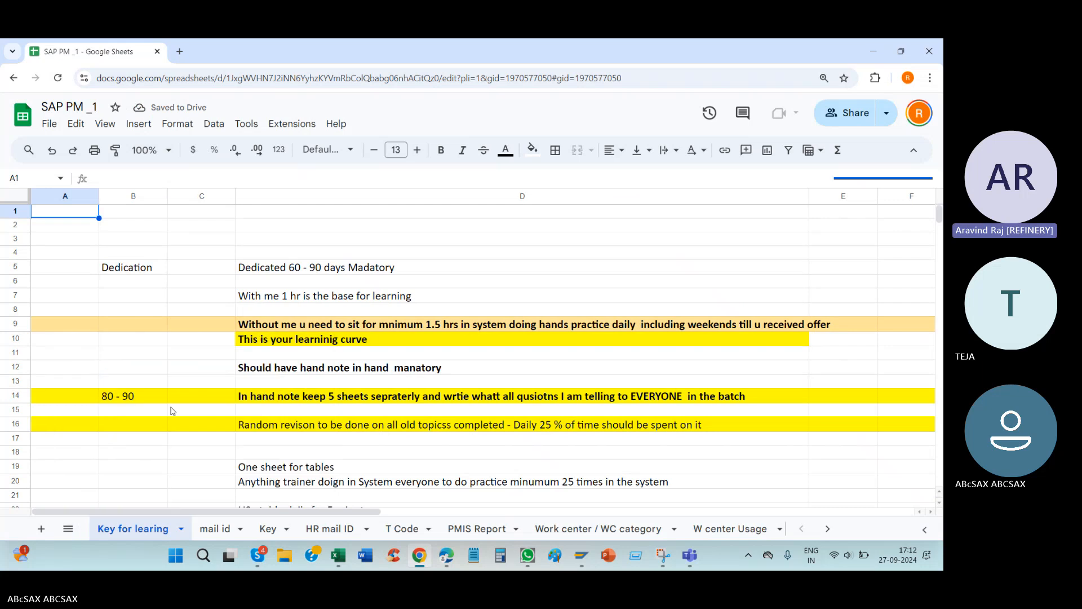
pyautogui.scroll(-1, 171, 410)
# Step: Search the workbook's list of sheets for the settlement notes and open the Settlement /Settlment rule sheet
pyautogui.click(73, 532)
pyautogui.scroll(-2, 201, 404)
pyautogui.scroll(-5, 201, 404)
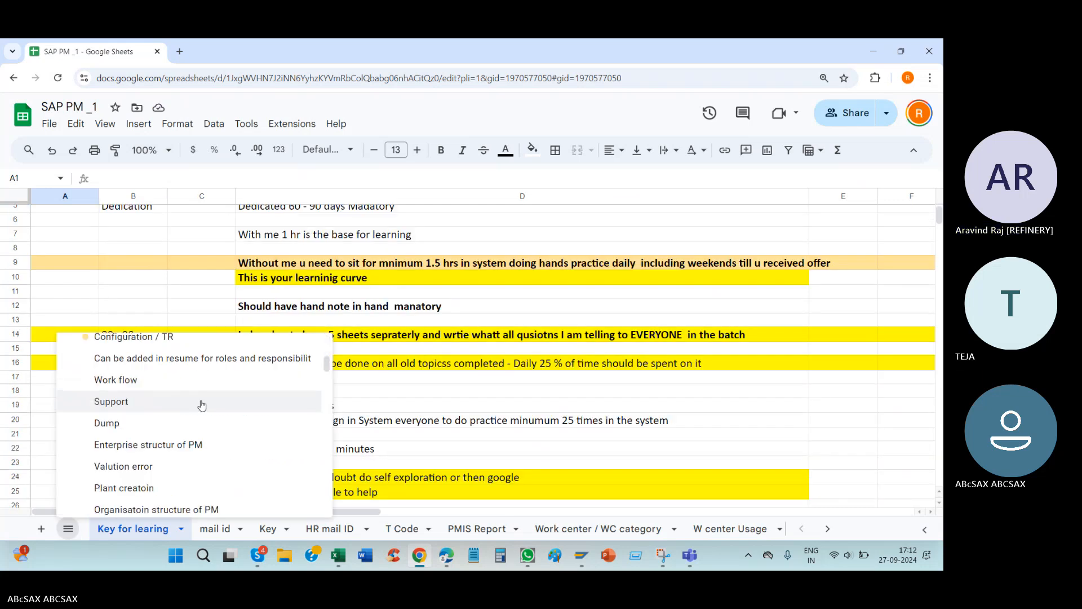
pyautogui.scroll(-6, 189, 393)
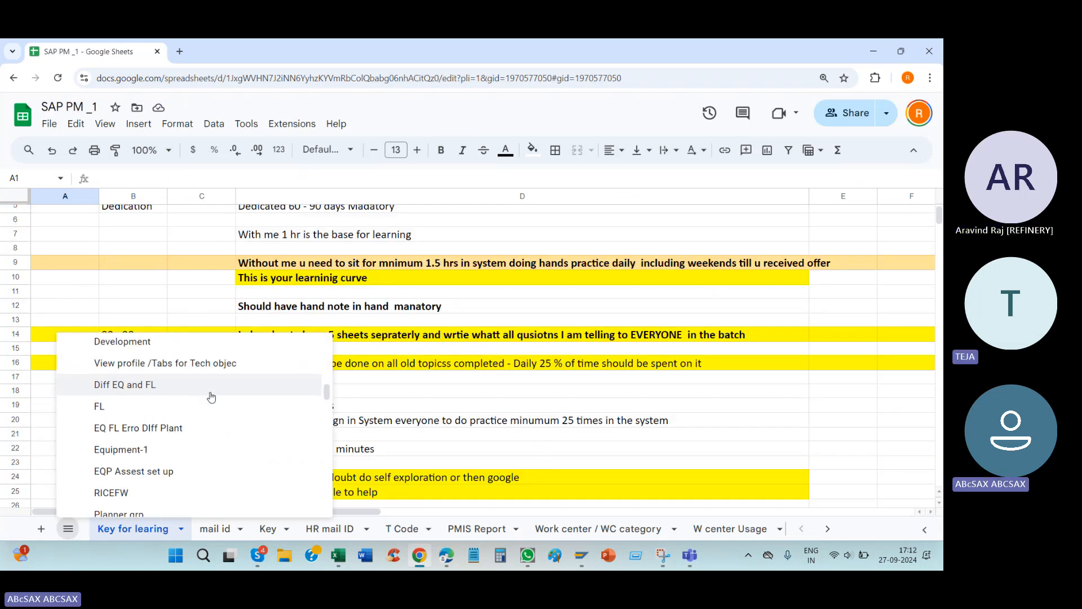
pyautogui.scroll(-5, 174, 410)
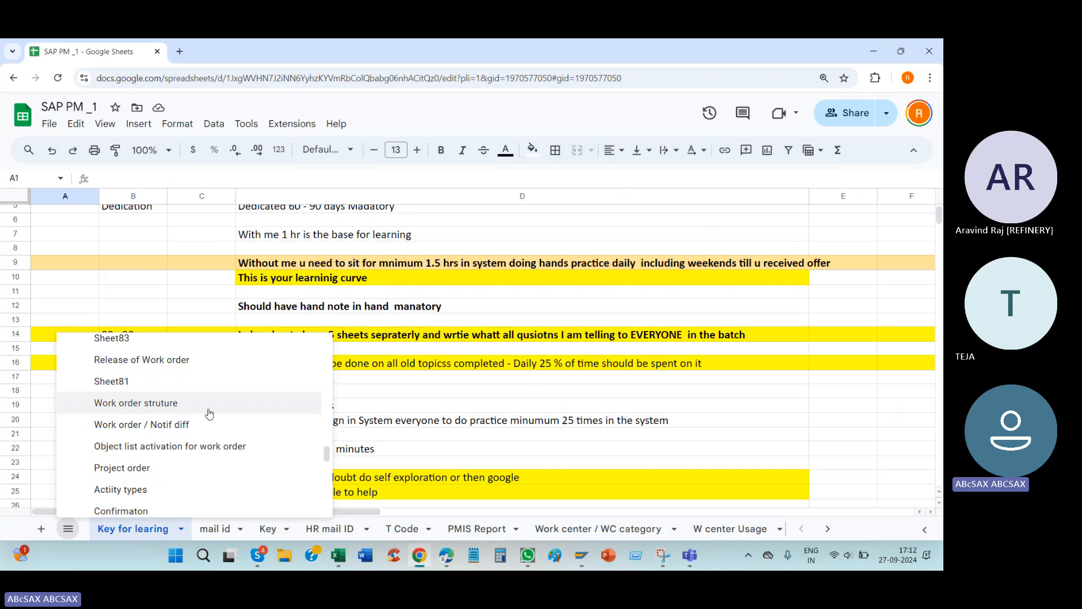
pyautogui.scroll(-3, 225, 409)
pyautogui.scroll(-5, 226, 406)
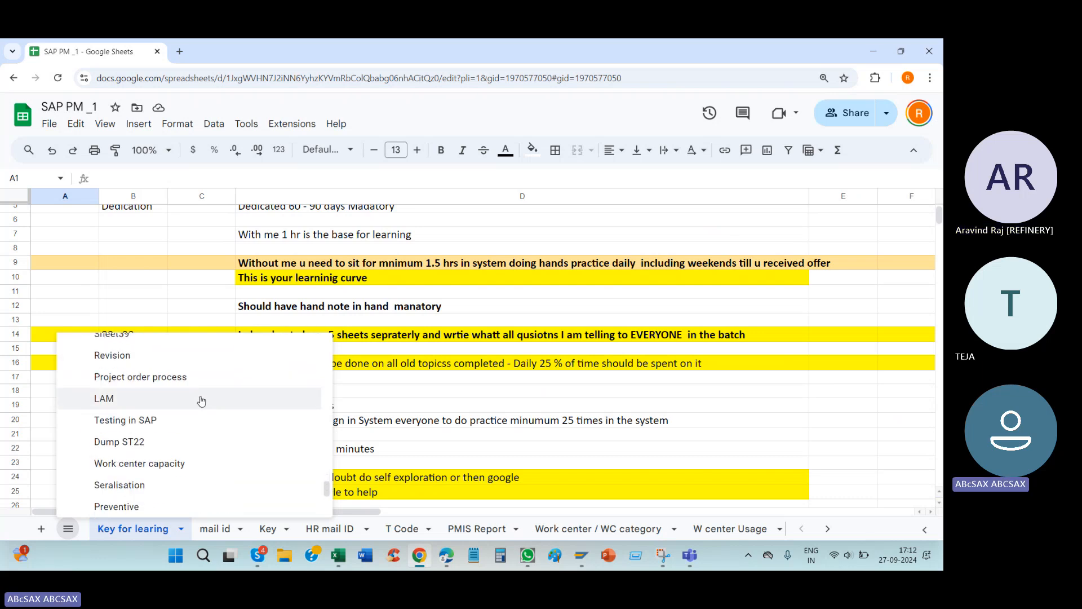
pyautogui.scroll(-2, 226, 403)
pyautogui.scroll(2, 217, 410)
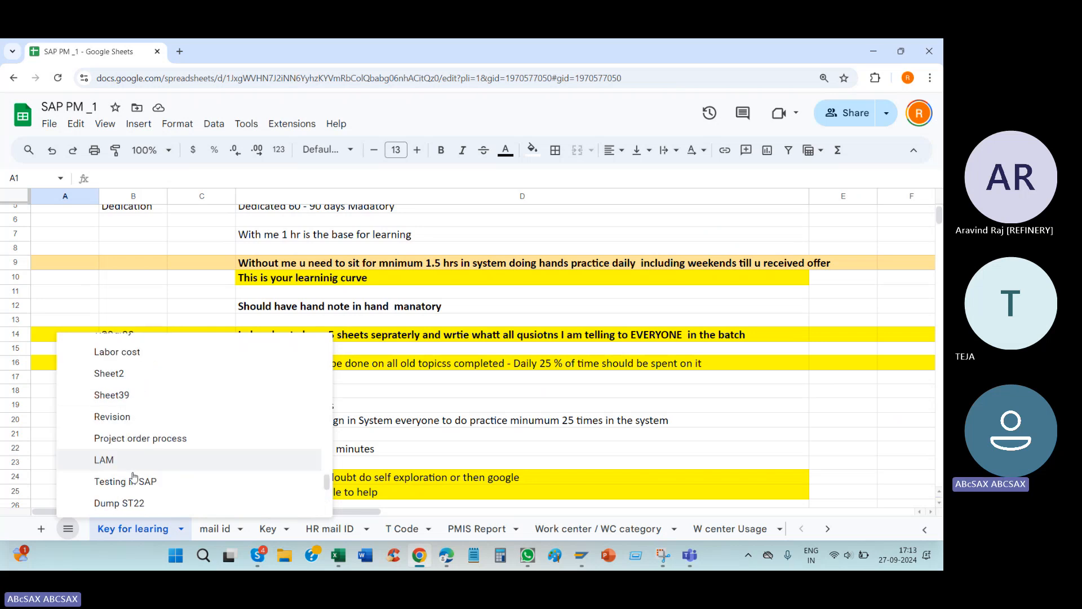
pyautogui.scroll(4, 170, 408)
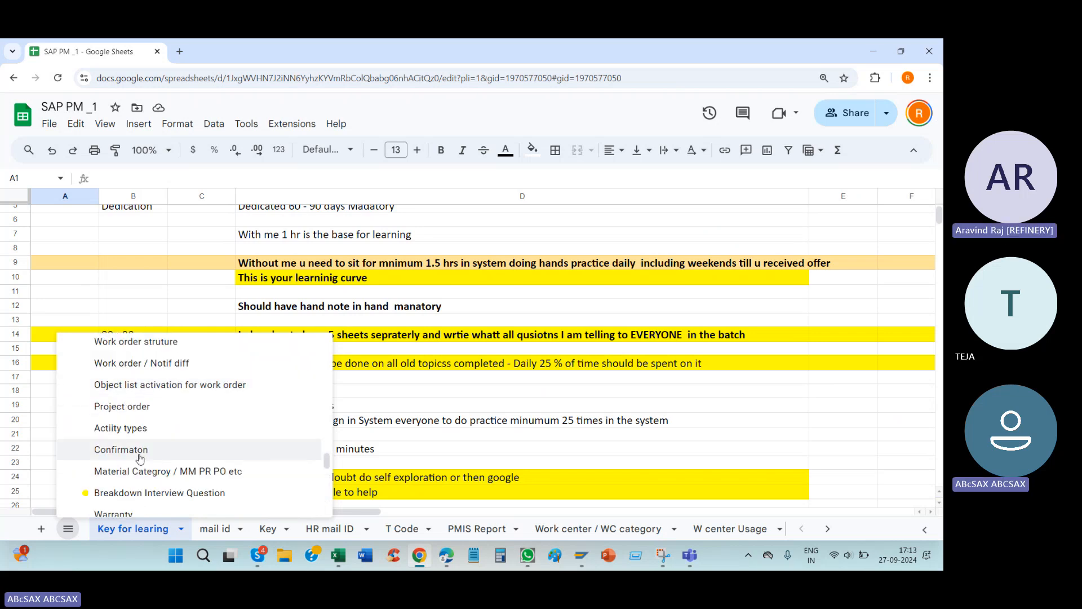
pyautogui.scroll(-6, 211, 442)
pyautogui.scroll(-3, 198, 406)
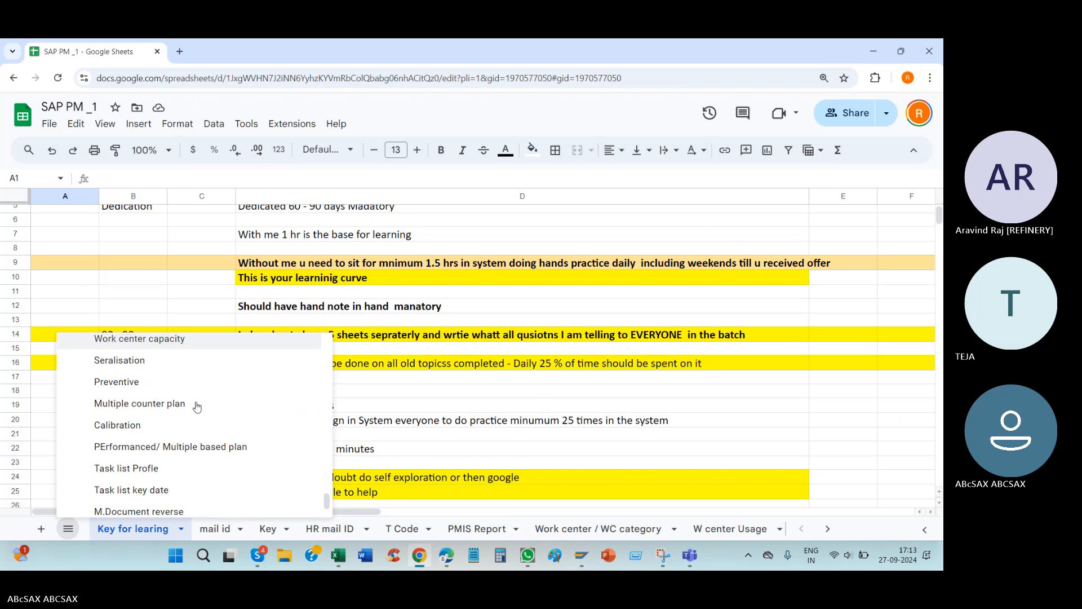
pyautogui.scroll(6, 203, 398)
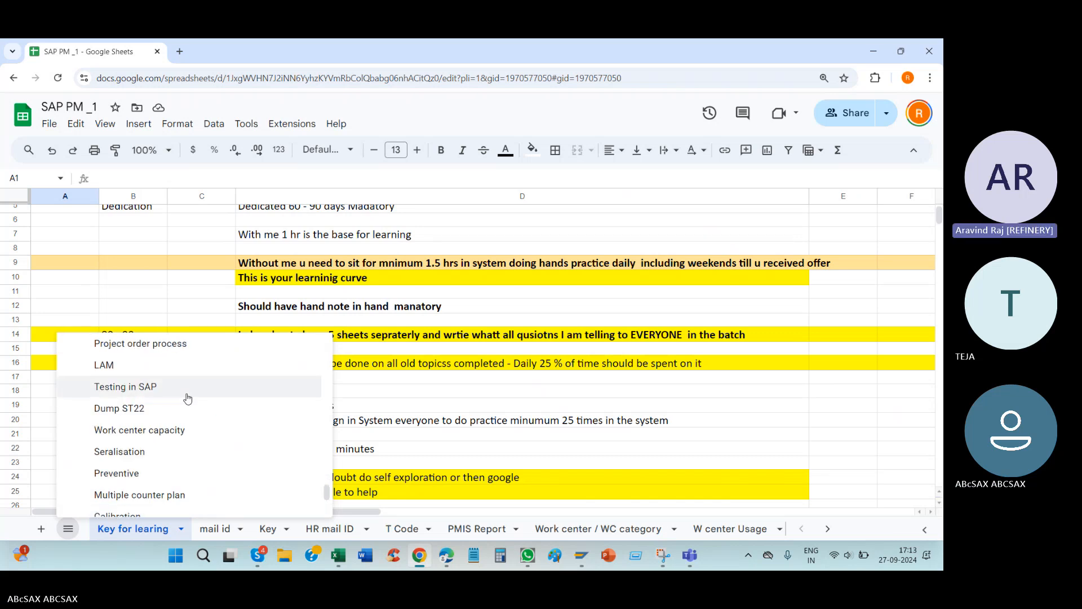
pyautogui.scroll(3, 192, 389)
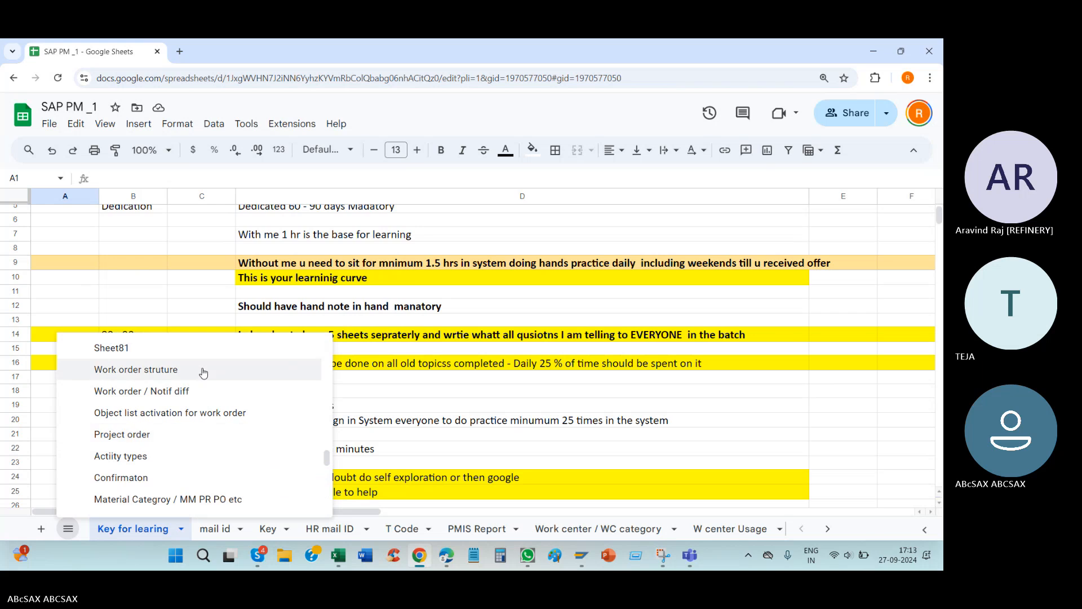
pyautogui.scroll(2, 203, 373)
pyautogui.scroll(1, 203, 373)
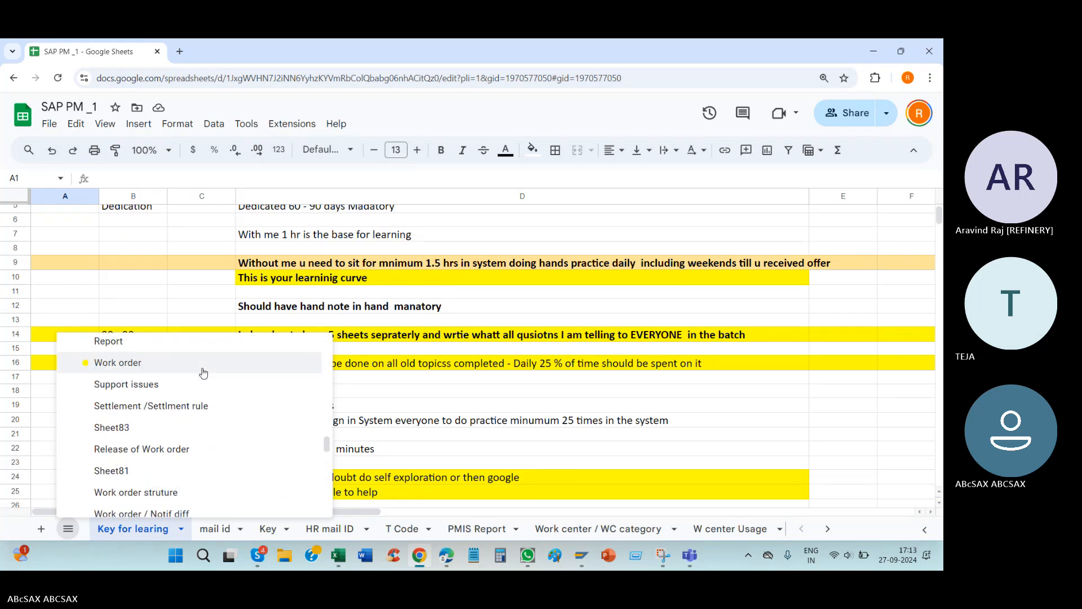
pyautogui.scroll(2, 203, 373)
pyautogui.click(273, 483)
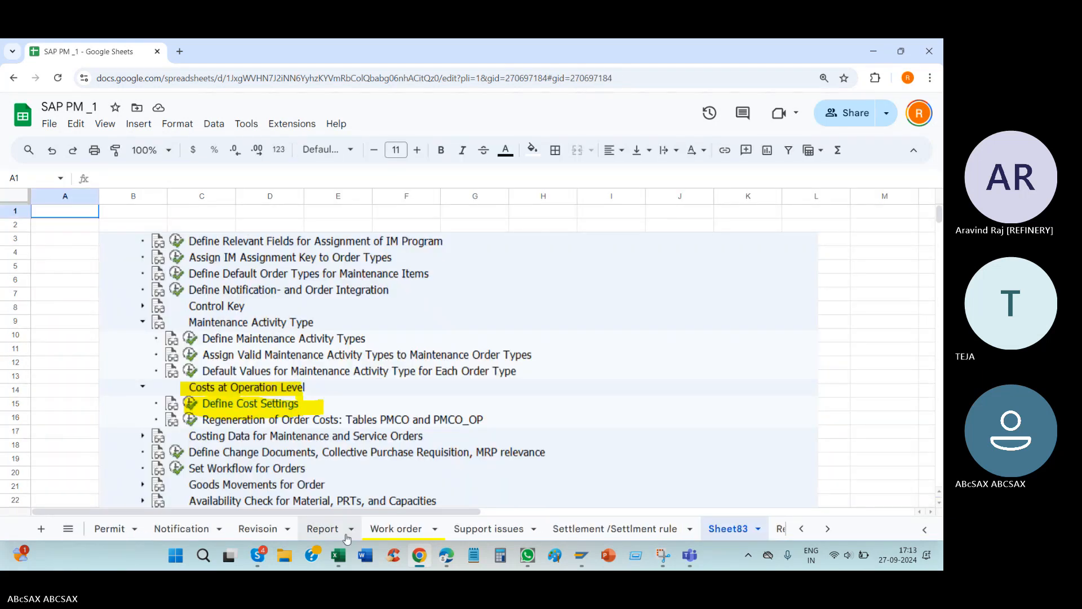
pyautogui.click(637, 528)
# Step: Find the report transaction code S_ALR_87013015 in cell A278 and copy it, undoing the mistaken screenshot paste
pyautogui.scroll(-10, 113, 389)
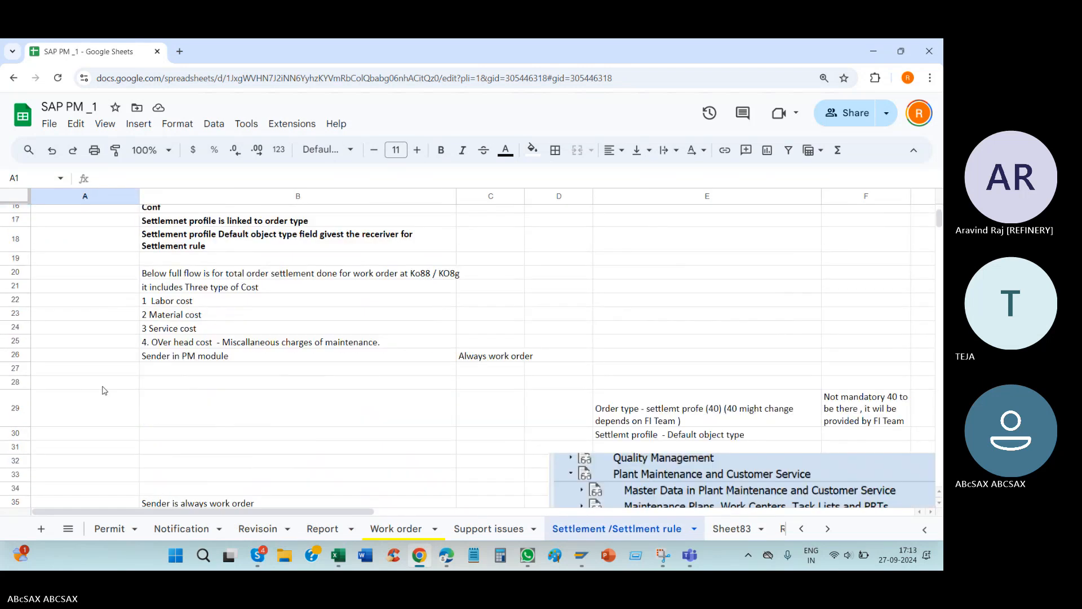
pyautogui.scroll(-20, 125, 402)
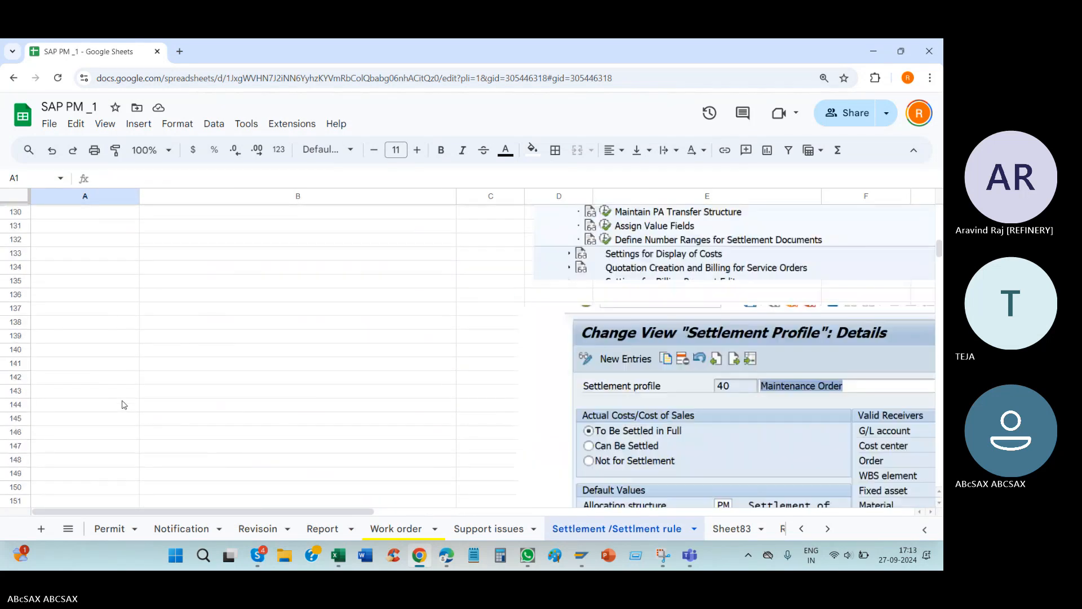
pyautogui.scroll(-20, 133, 403)
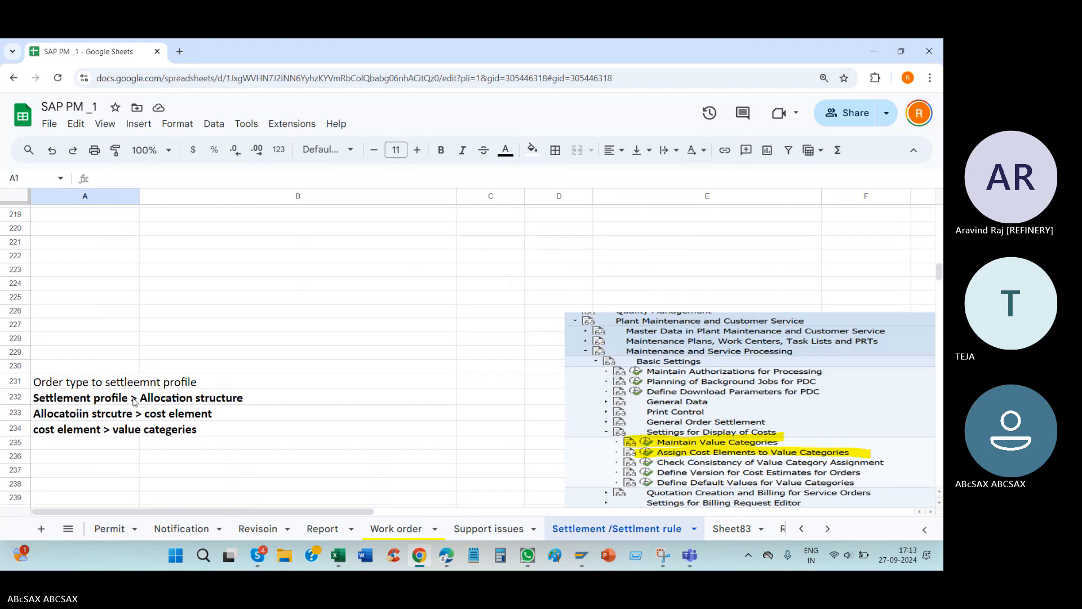
pyautogui.scroll(-4, 134, 403)
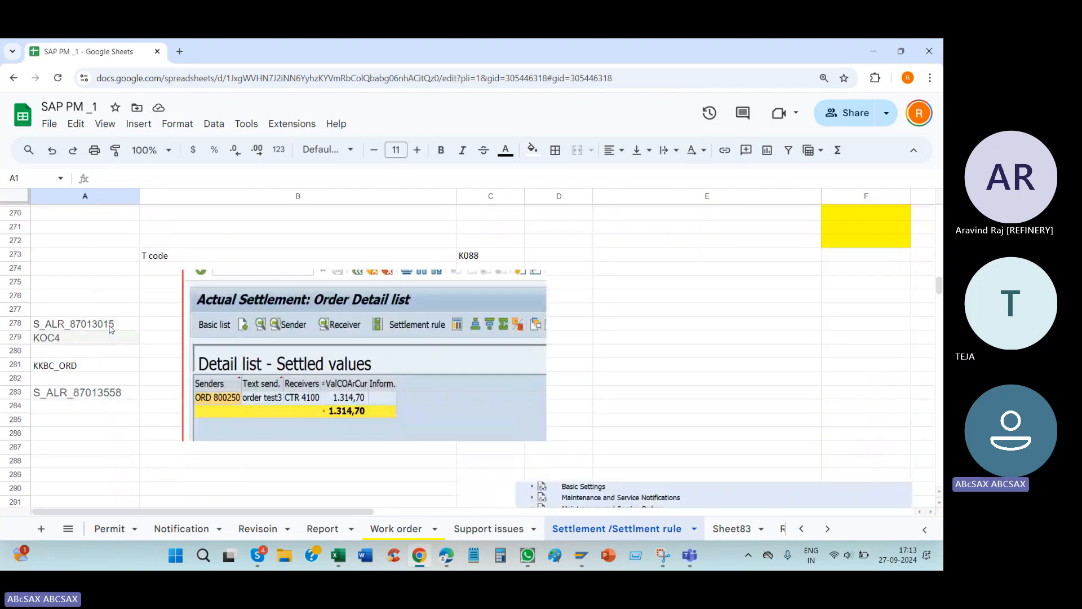
pyautogui.click(130, 323)
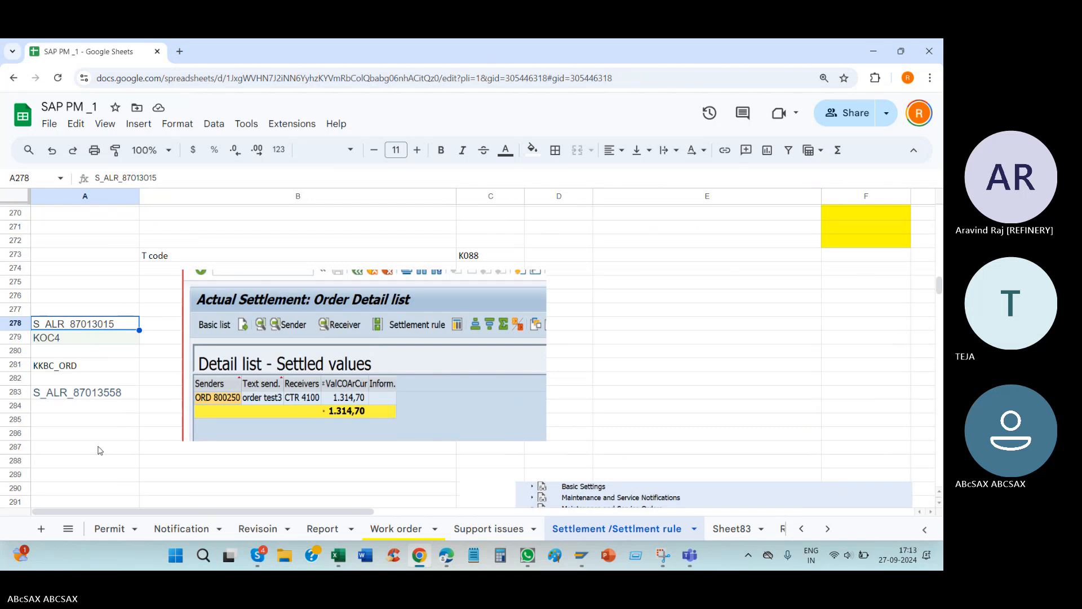
pyautogui.hotkey('ctrl', 'v')
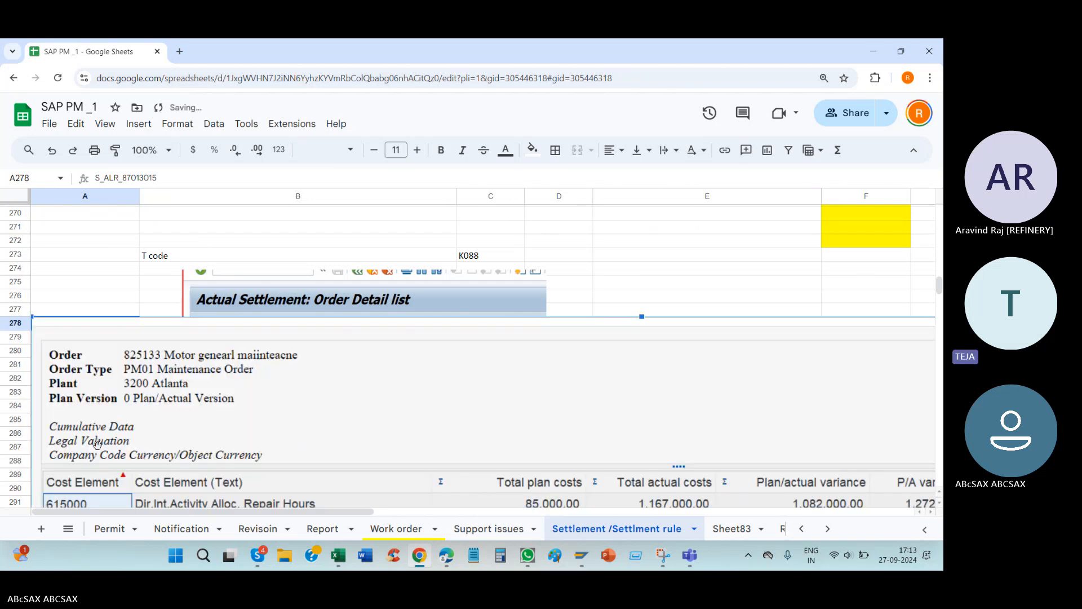
pyautogui.hotkey('ctrl', 'z')
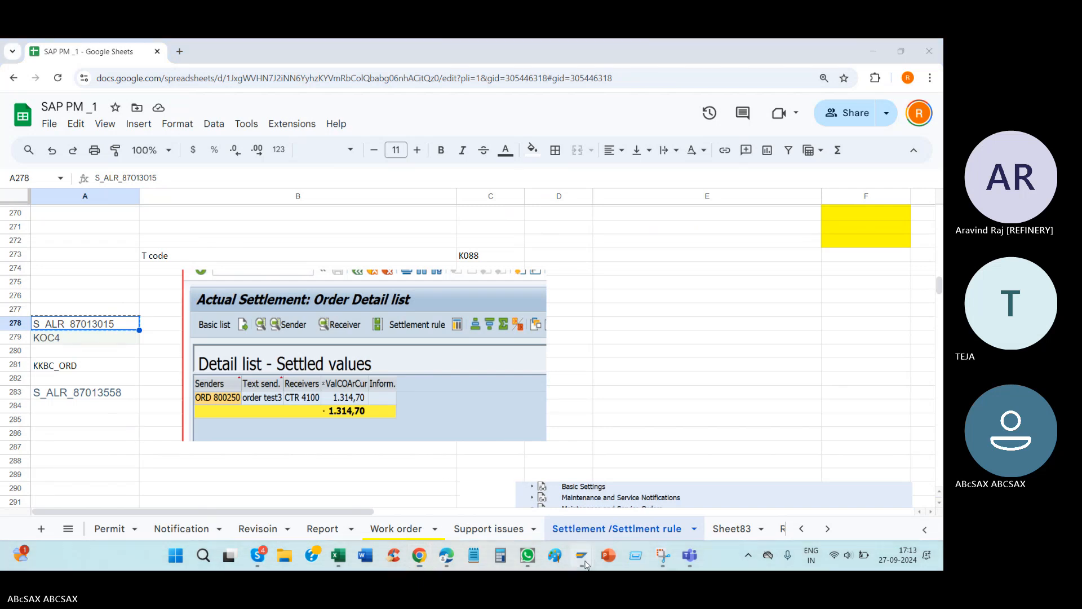
# Step: Switch to the OIOA session in SAP and start the copied transaction code with the /n prefix
pyautogui.moveTo(581, 555)
pyautogui.click(747, 476)
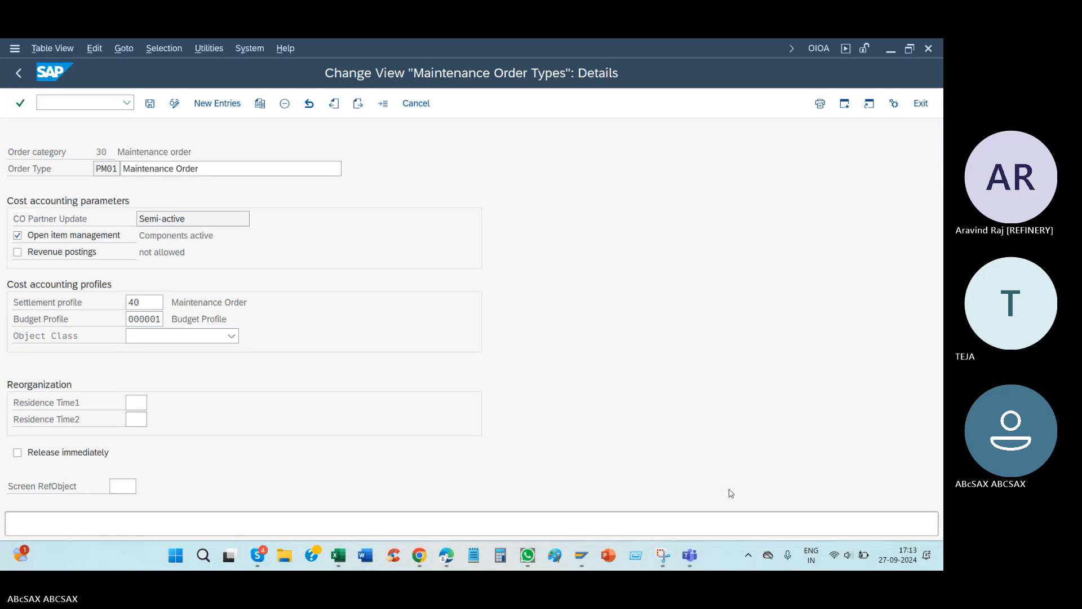
pyautogui.click(255, 49)
pyautogui.click(94, 107)
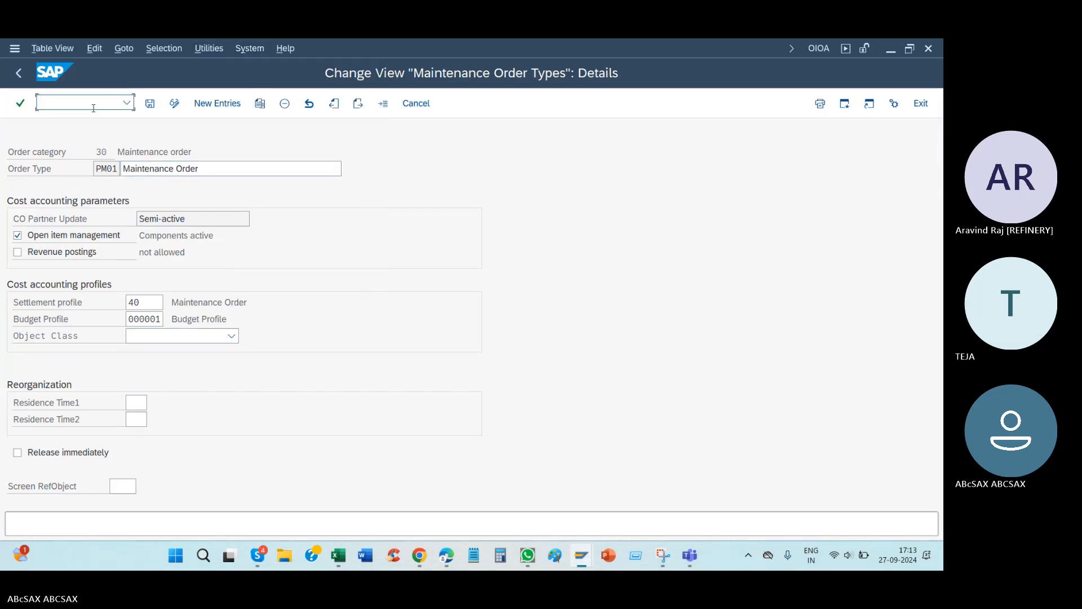
pyautogui.write('/n')
pyautogui.press('Return')
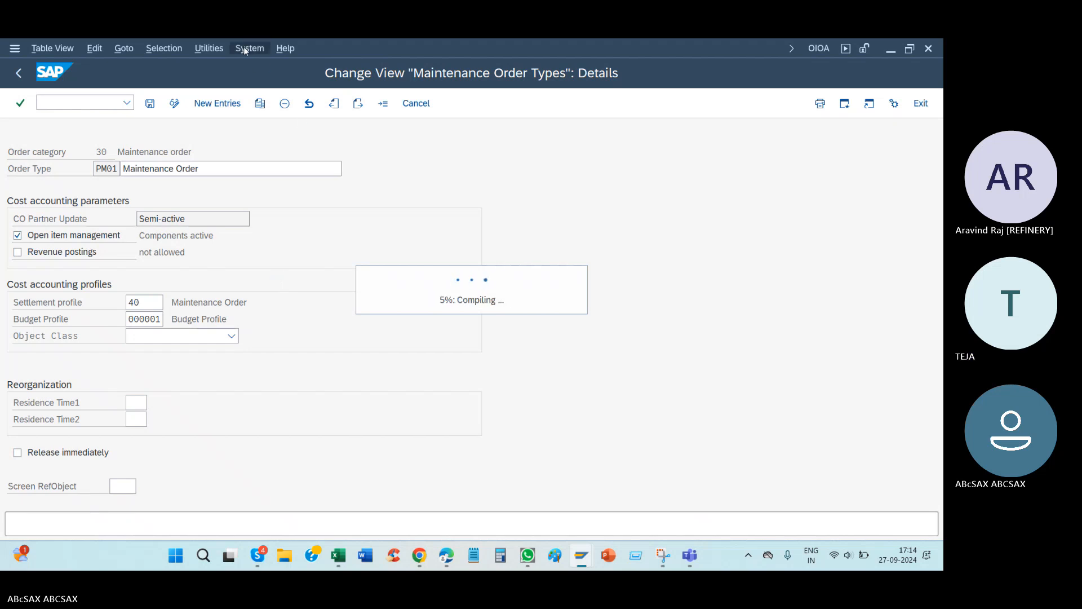
# Step: Create another SAP session and switch to the SAP PM (2) workbook in Excel
pyautogui.click(14, 49)
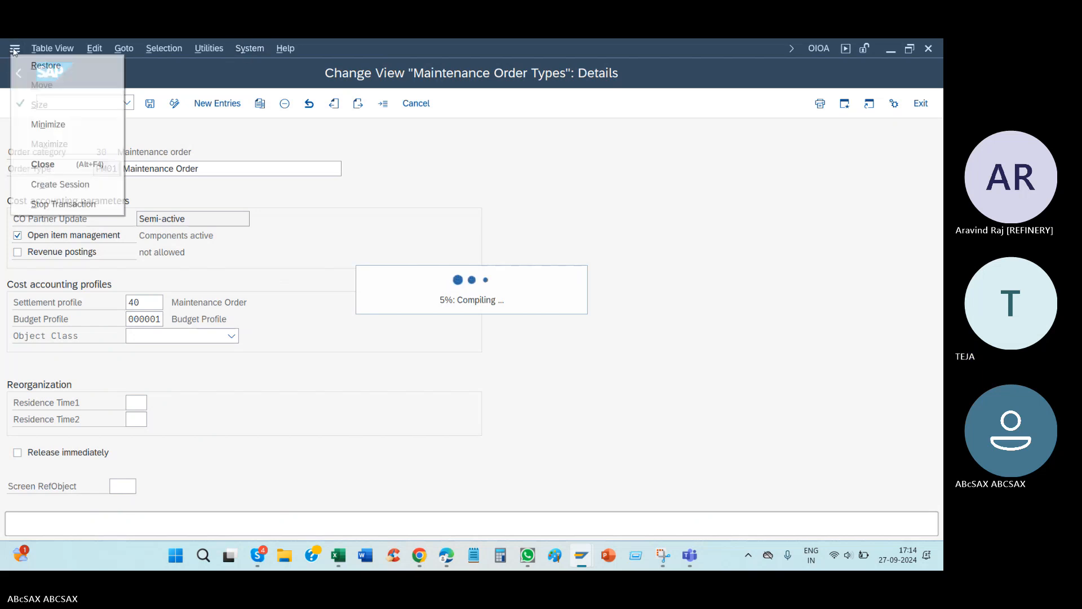
pyautogui.click(57, 184)
pyautogui.click(339, 556)
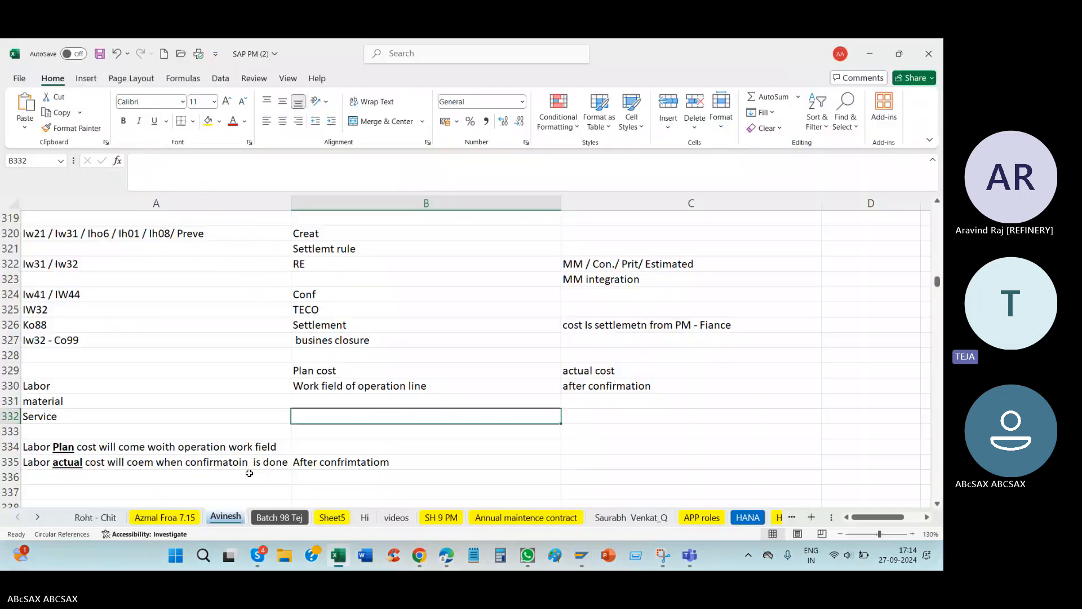
# Step: Switch from the Excel workbook to the SAP session that is running the report transaction S_ALR_87013015
pyautogui.click(419, 555)
pyautogui.click(76, 367)
pyautogui.hotkey('alt', 'Tab')
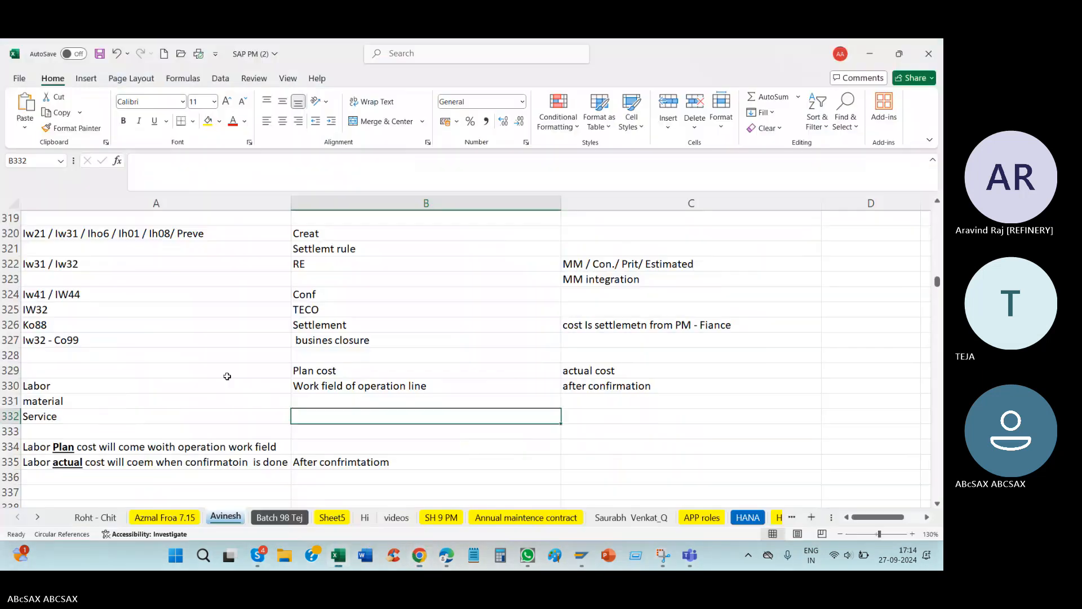
pyautogui.click(578, 558)
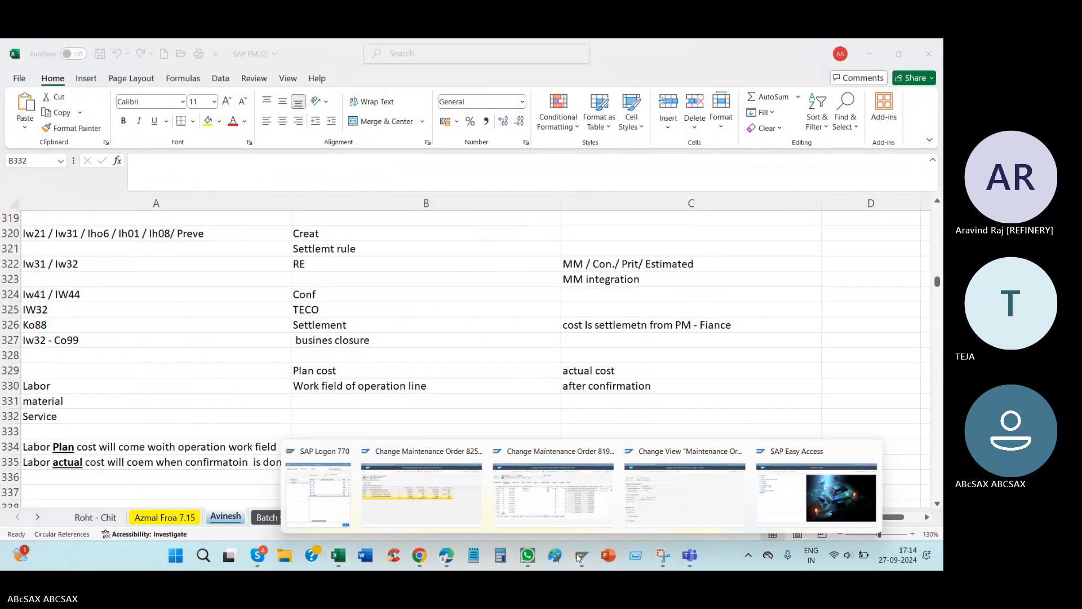
pyautogui.click(658, 495)
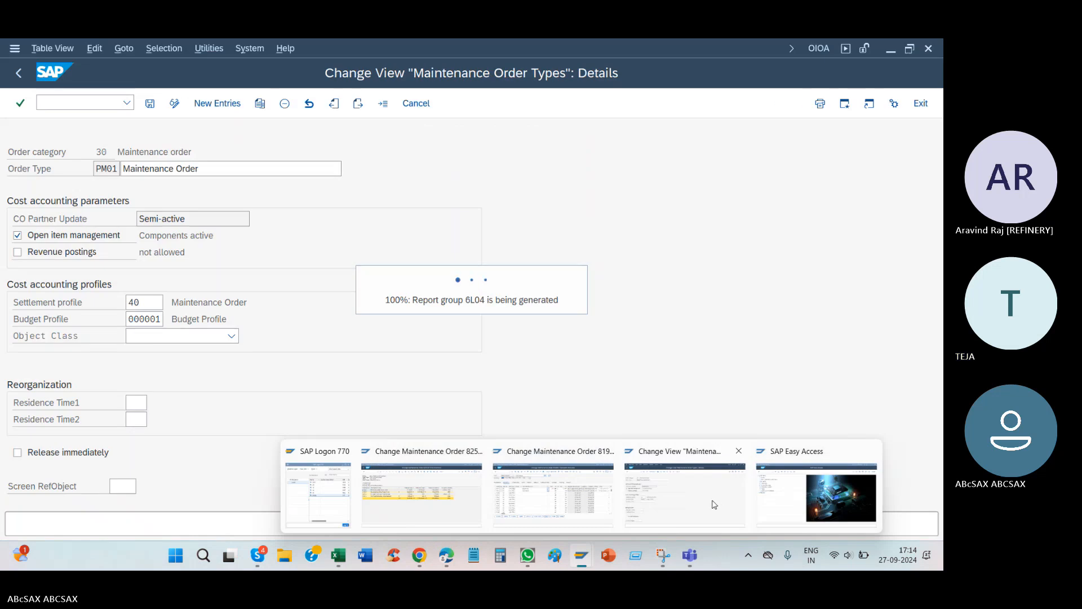
pyautogui.click(711, 504)
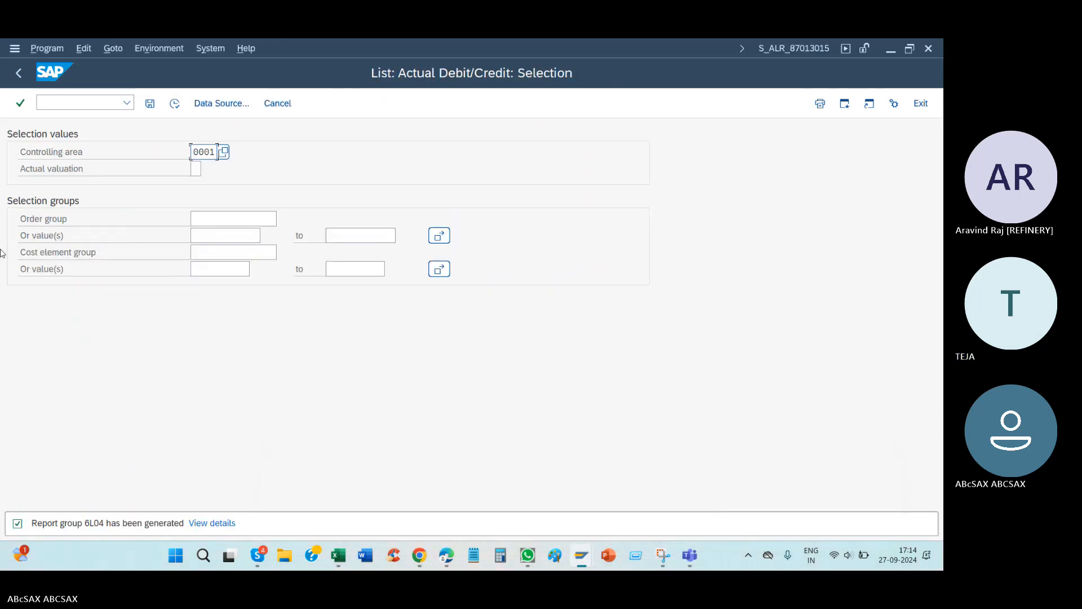
# Step: Copy the order number from the "maintanence" PM01 order and enter it as the order value in the Actual Debit/Credit selection
pyautogui.click(237, 241)
pyautogui.moveTo(590, 552)
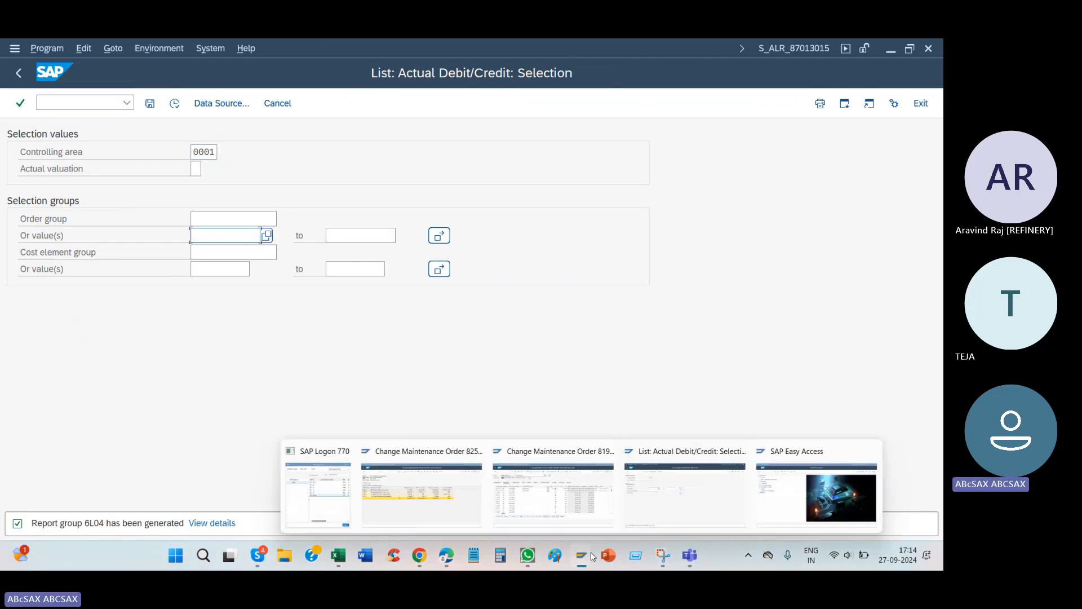
pyautogui.click(556, 499)
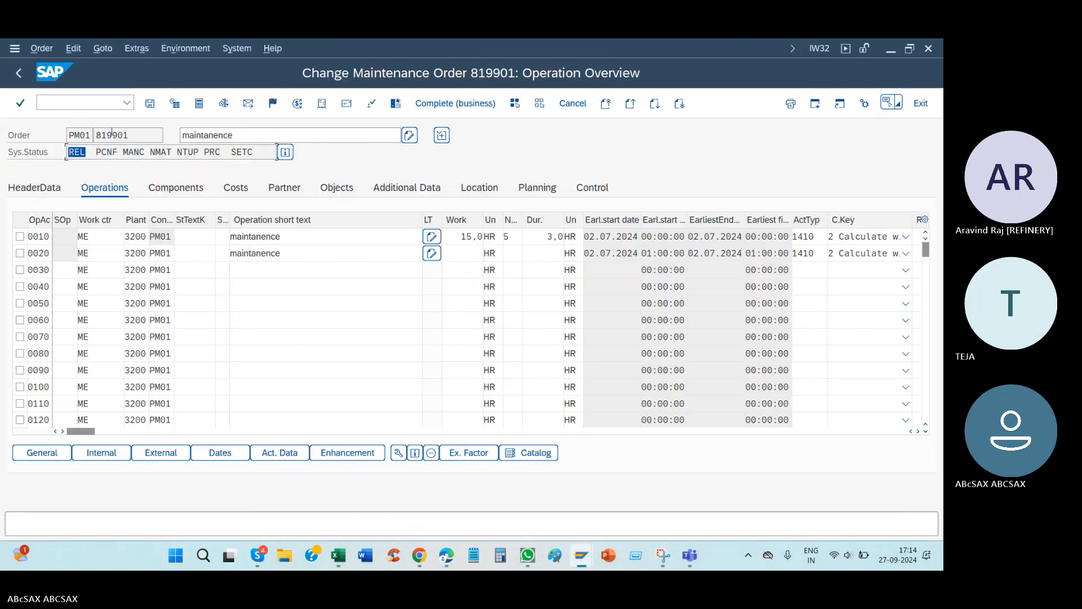
pyautogui.moveTo(94, 143); pyautogui.dragTo(52, 154)
pyautogui.hotkey('ctrl', 'c')
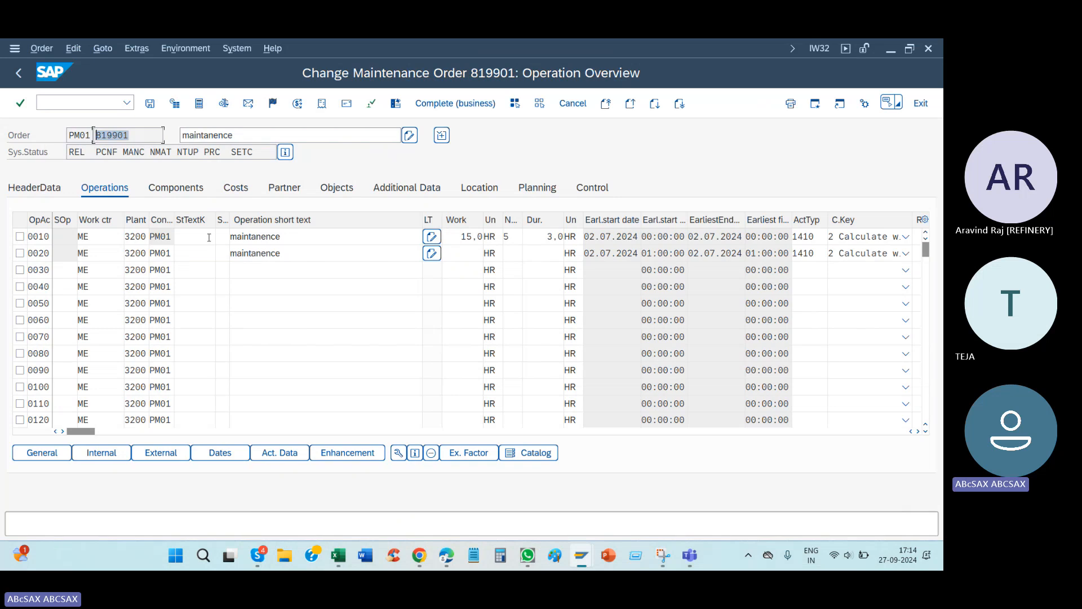
pyautogui.hotkey('alt', 'Tab')
pyautogui.hotkey('ctrl', 'v')
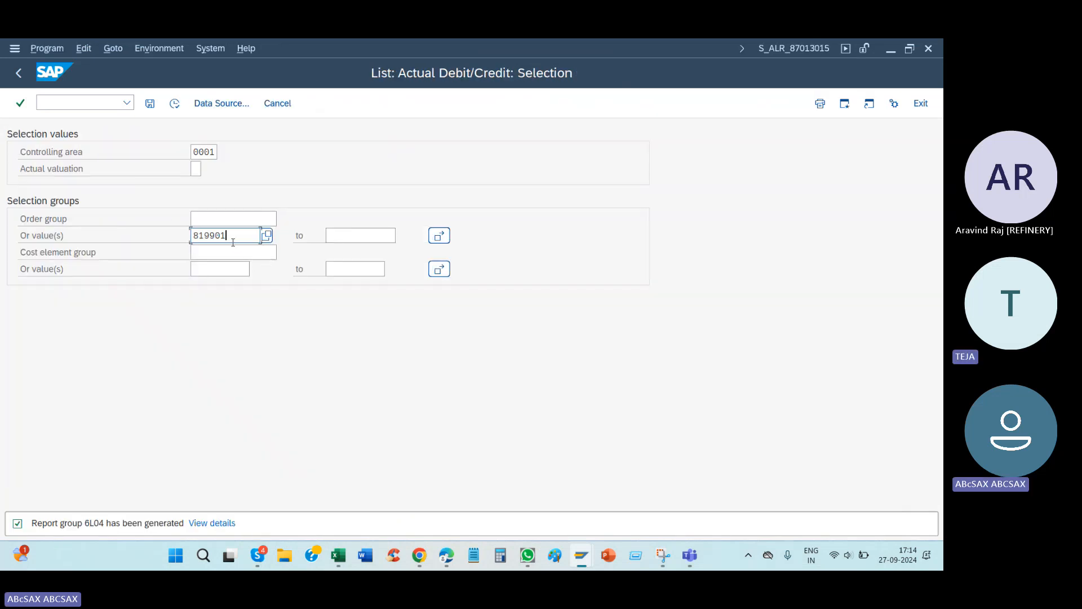
# Step: Look up the controlling area in the order's additional data, set the report's controlling area to 2000 and execute it
pyautogui.hotkey('alt', 'Tab')
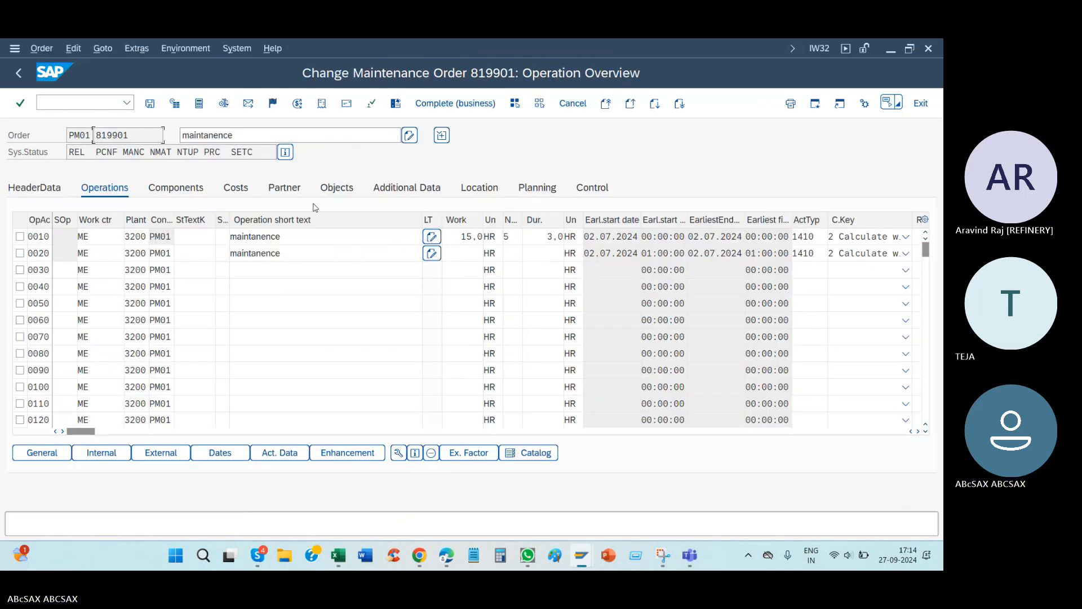
pyautogui.click(488, 187)
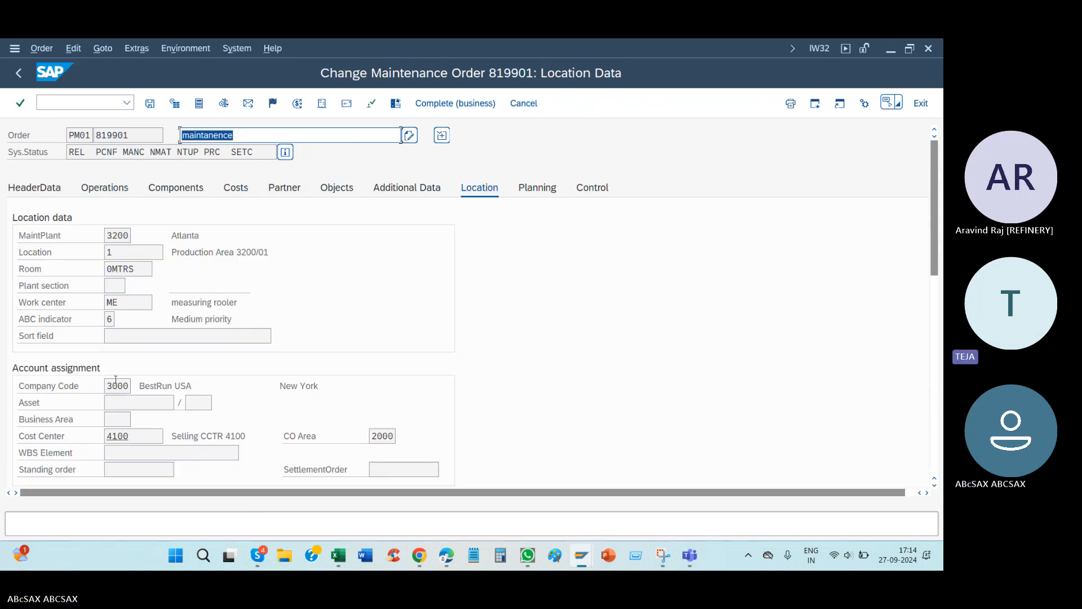
pyautogui.click(411, 187)
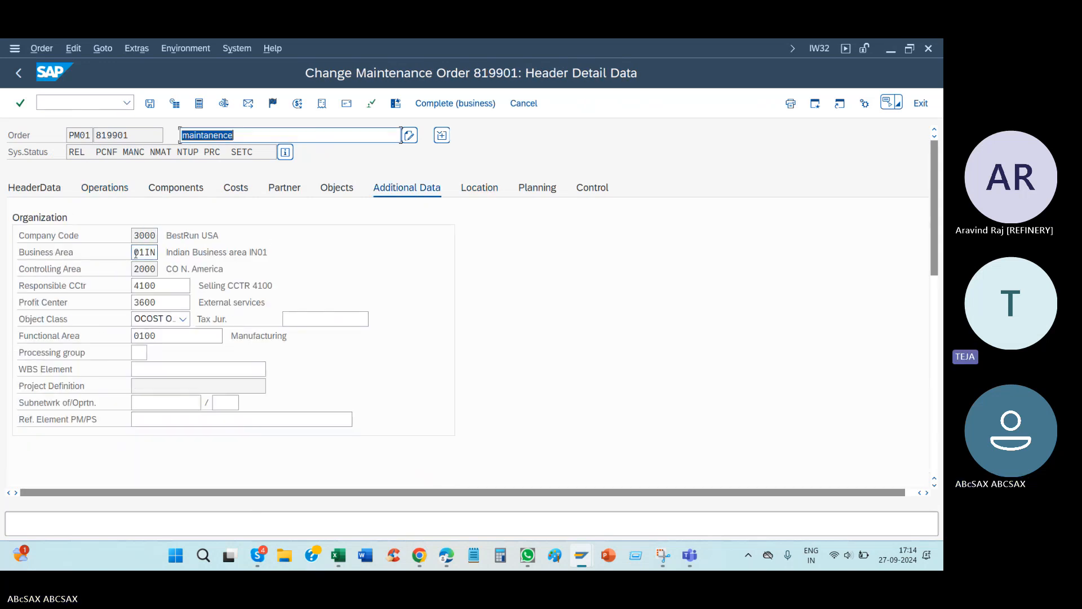
pyautogui.doubleClick(143, 269)
pyautogui.hotkey('alt', 'Tab')
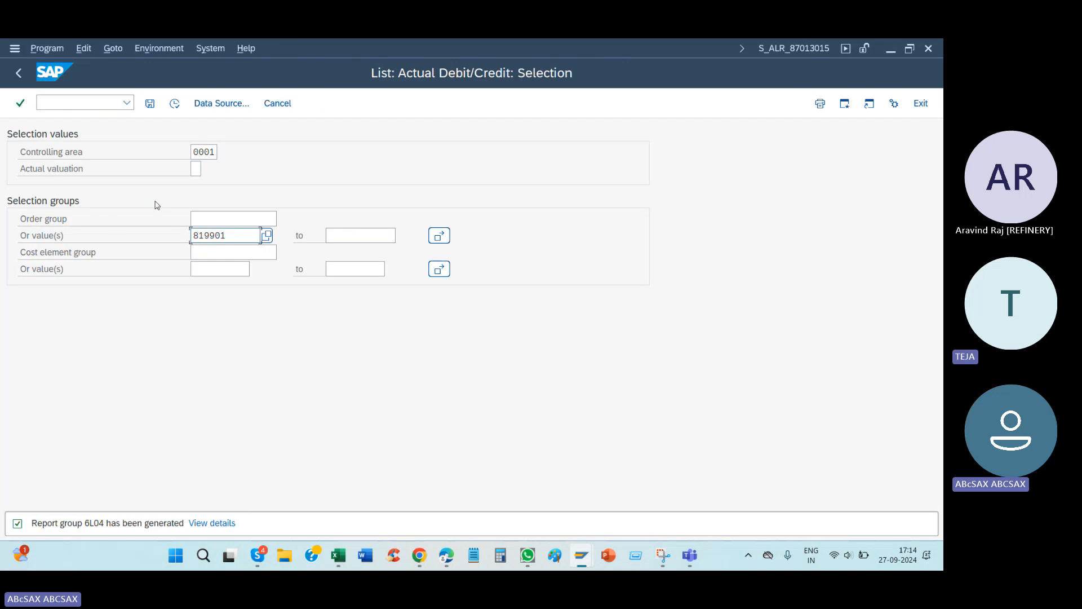
pyautogui.doubleClick(201, 151)
pyautogui.write('2000')
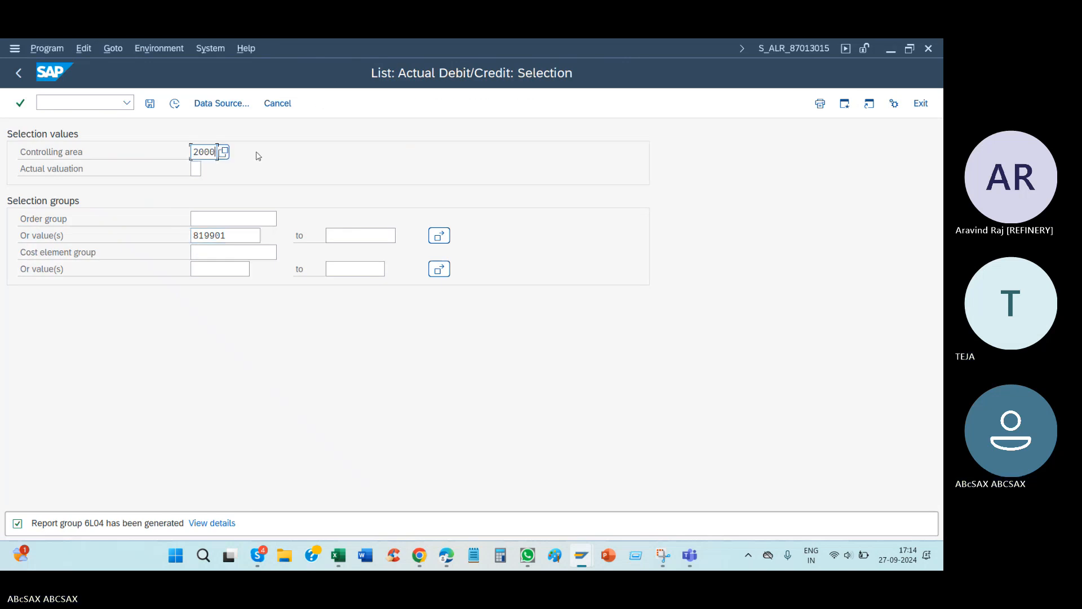
pyautogui.click(174, 104)
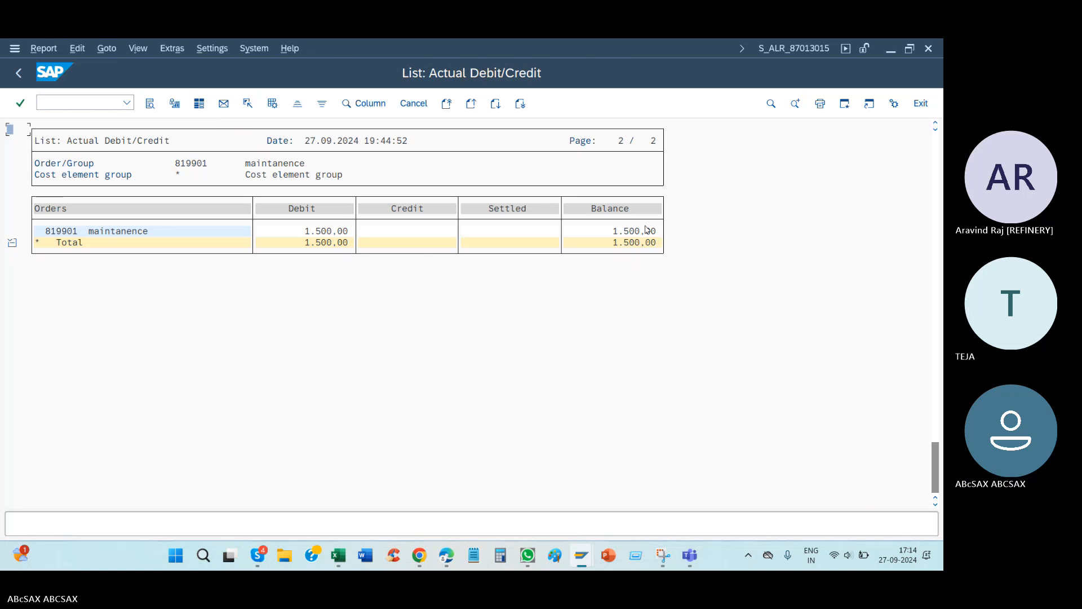
# Step: Switch to the "Motor genearl maiinteacne" order, leave its plan/actual cost report and copy the order number
pyautogui.moveTo(581, 562)
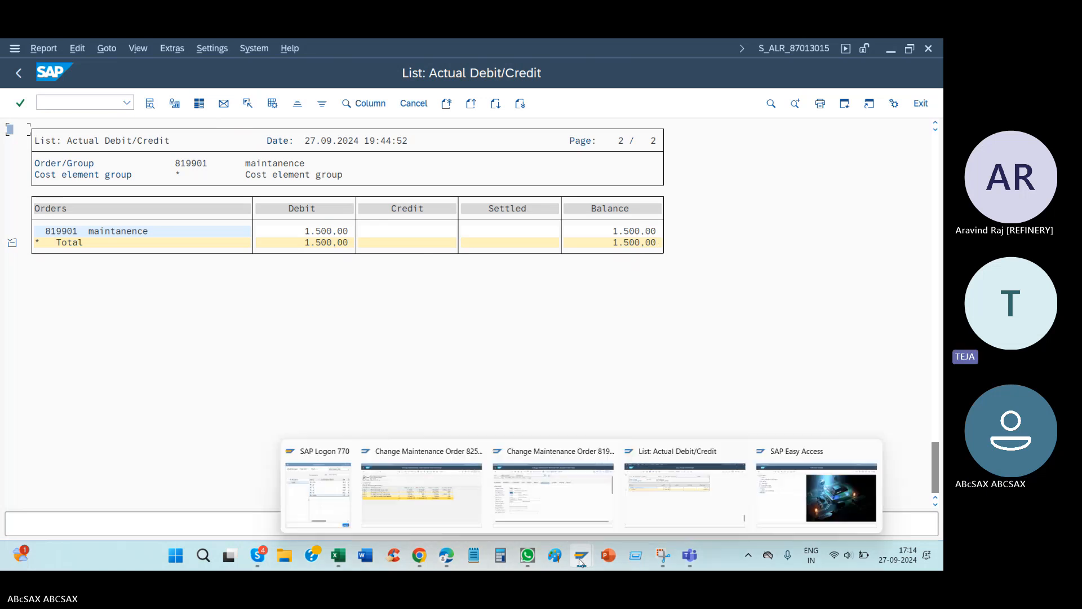
pyautogui.click(442, 512)
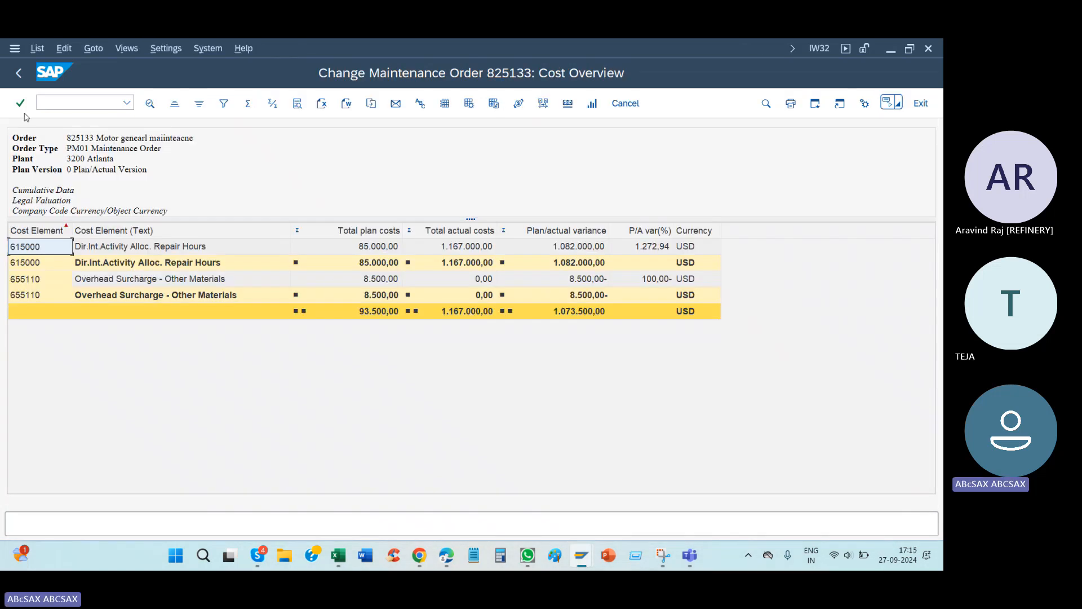
pyautogui.click(20, 77)
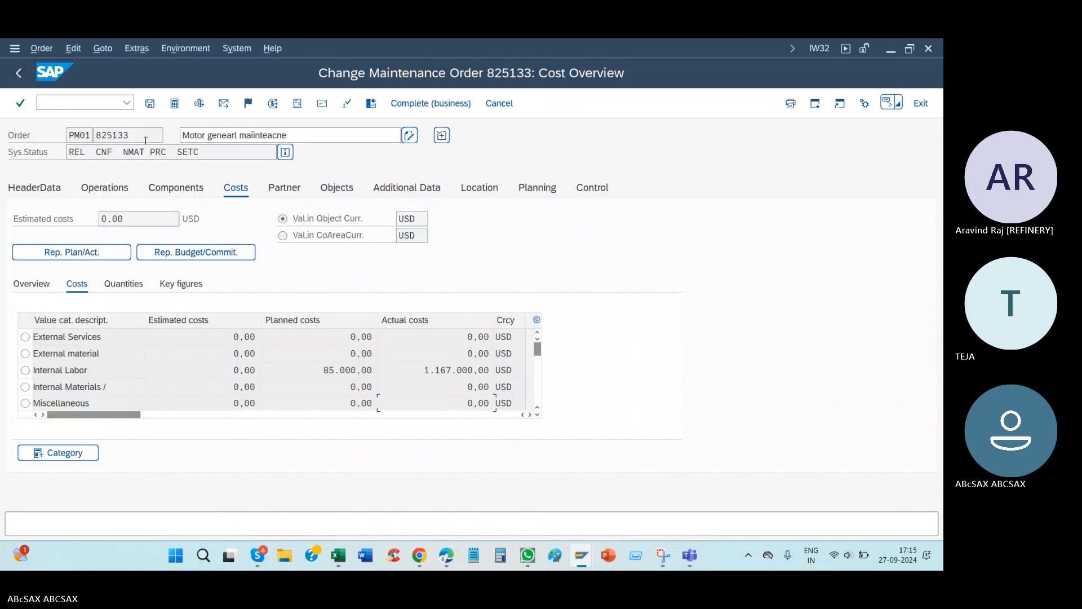
pyautogui.moveTo(137, 136); pyautogui.dragTo(96, 135)
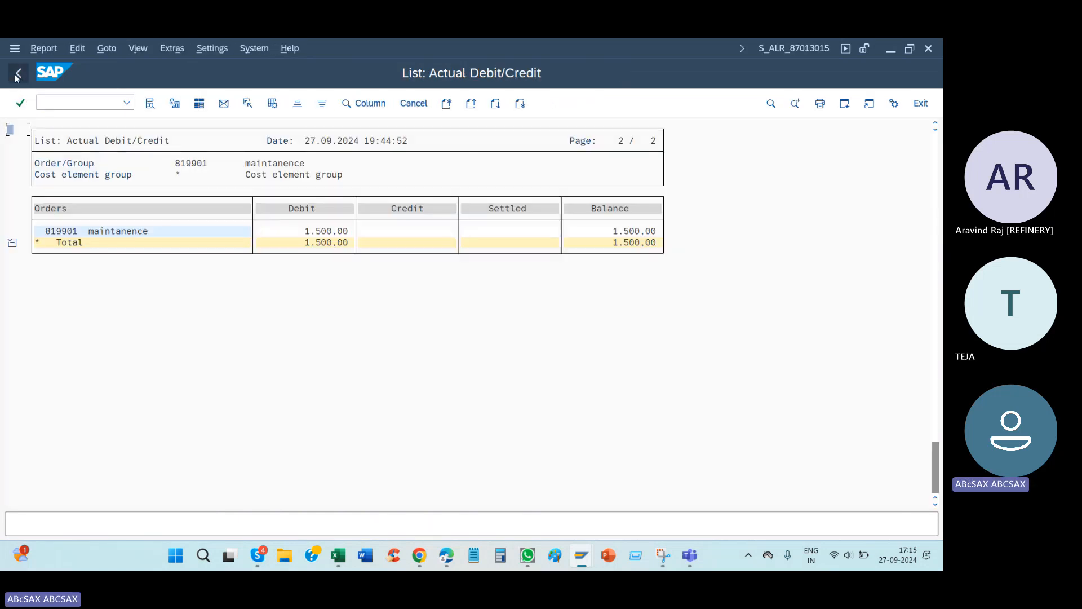
# Step: Exit the current report output and rerun the Actual Debit/Credit list with the motor maintenance order's number as the order value
pyautogui.click(19, 73)
pyautogui.click(186, 230)
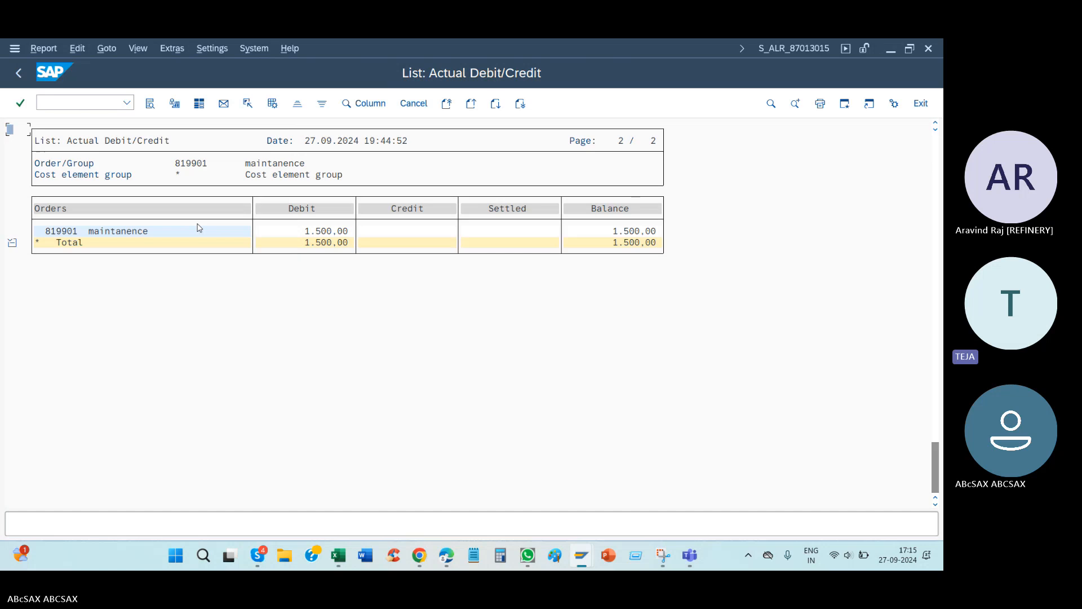
pyautogui.click(18, 73)
pyautogui.click(172, 229)
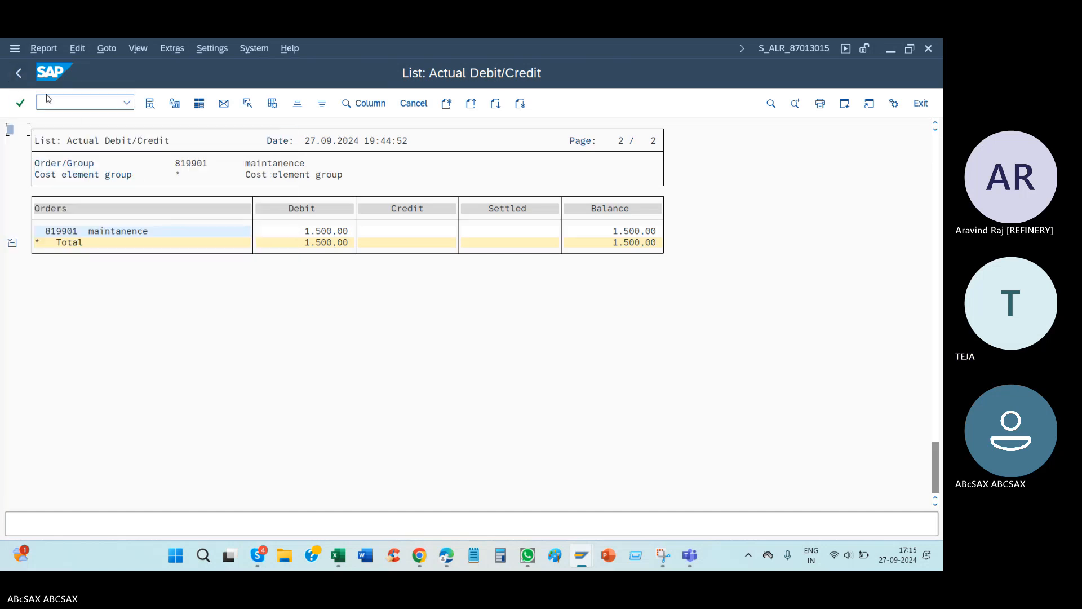
pyautogui.click(18, 74)
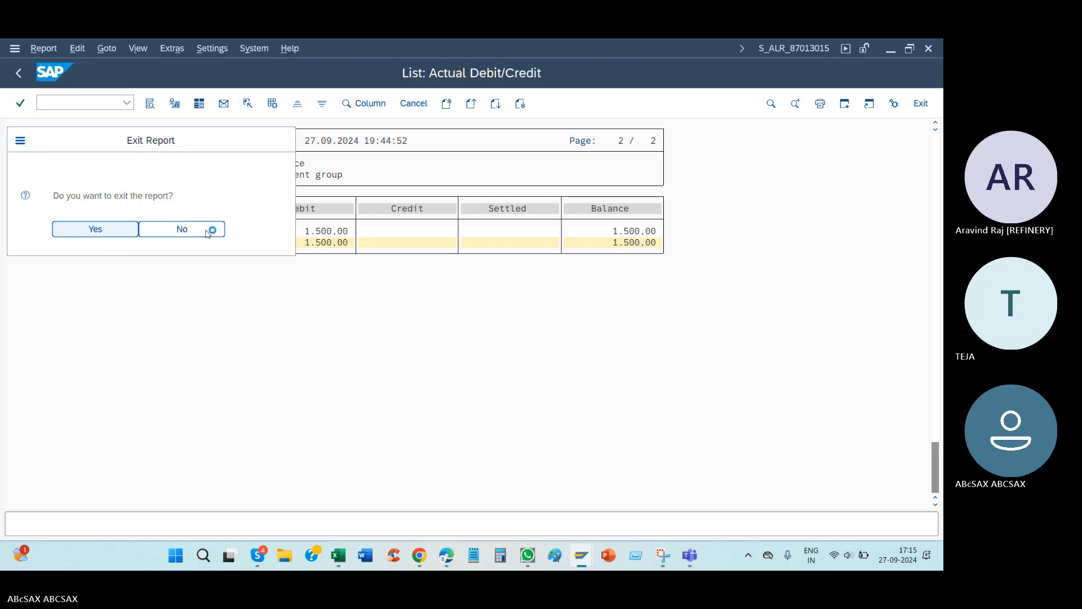
pyautogui.press('Return')
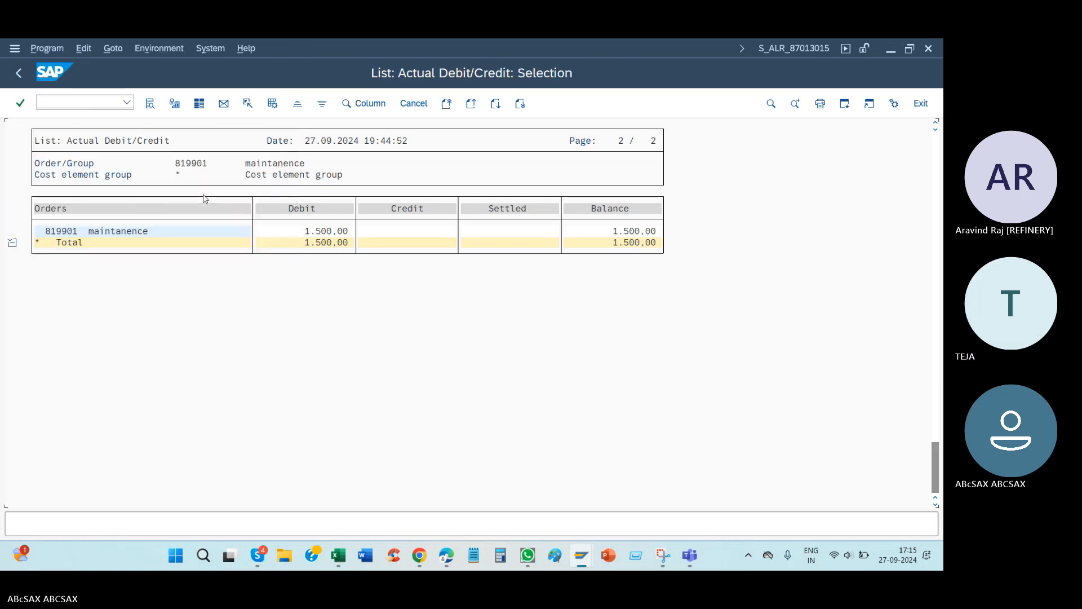
pyautogui.doubleClick(249, 230)
pyautogui.write('825133')
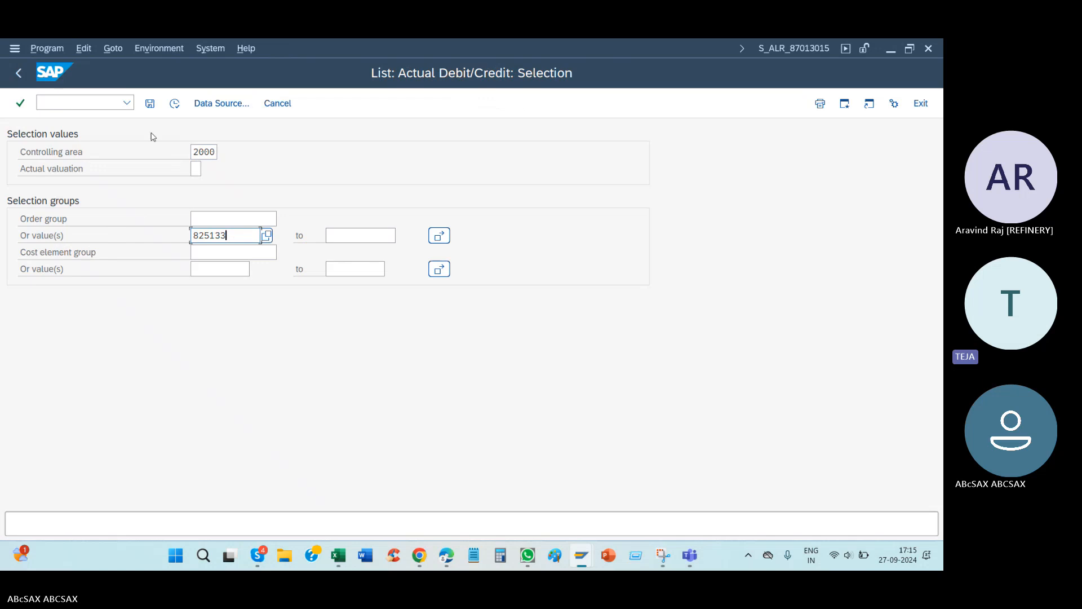
pyautogui.click(174, 104)
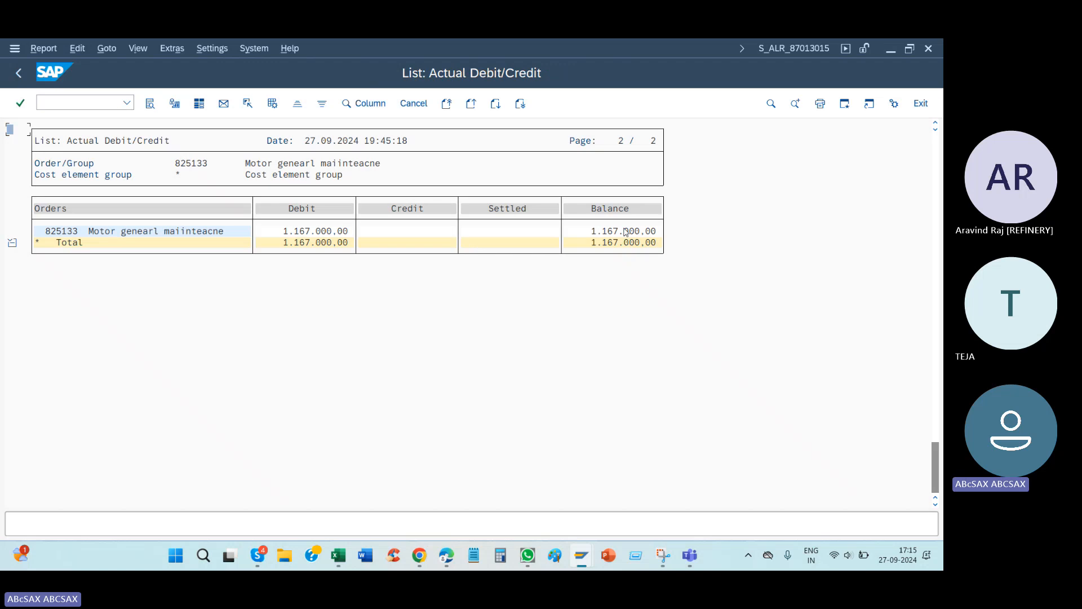
# Step: Check the motor maintenance order's internal labor actual cost and the total actual costs in its plan/actual report
pyautogui.moveTo(584, 558)
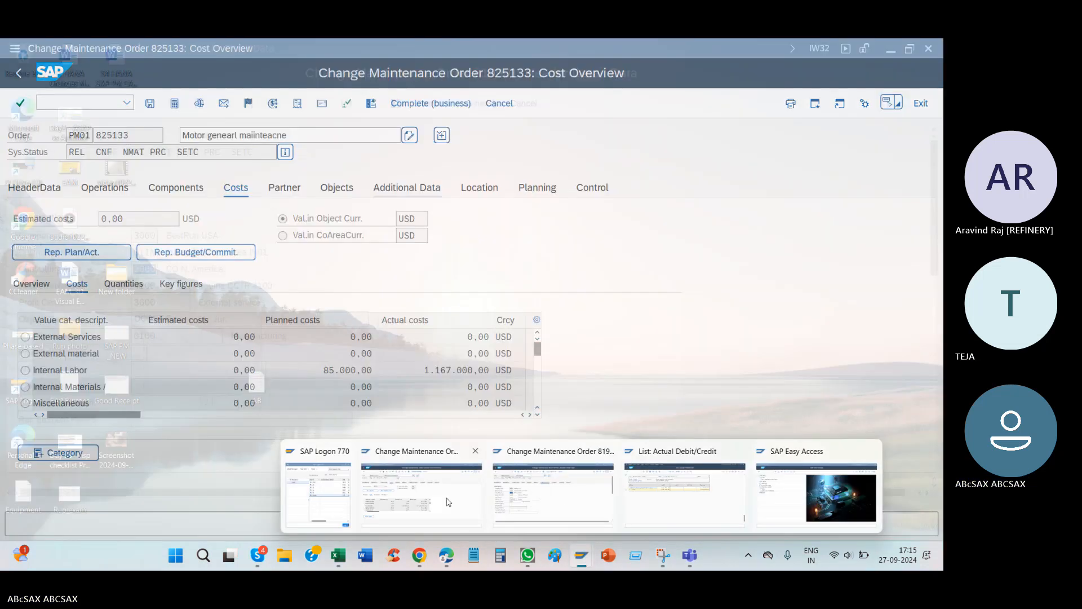
pyautogui.click(532, 502)
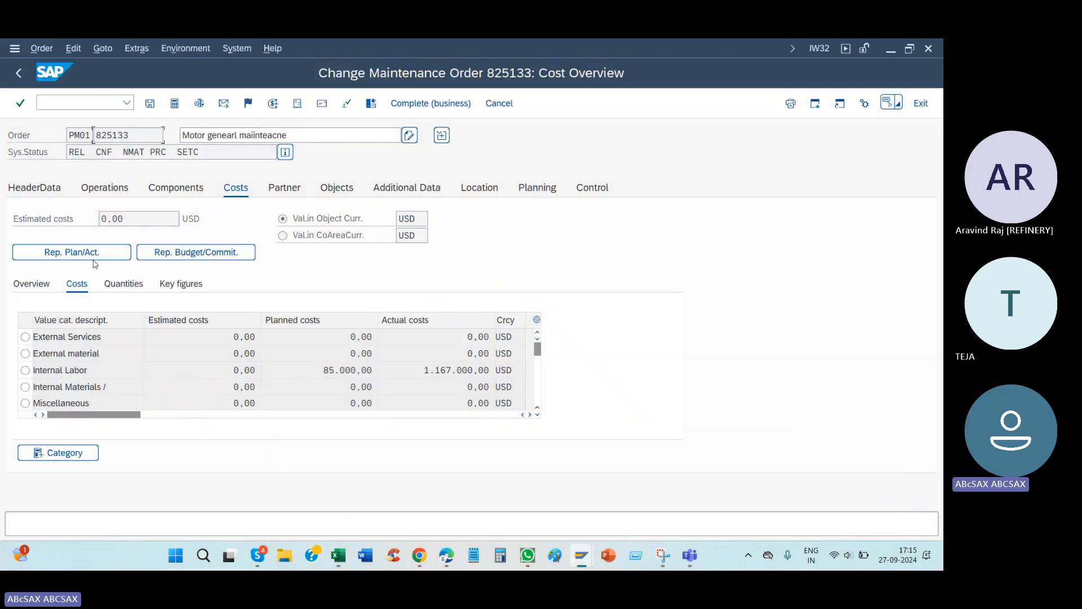
pyautogui.moveTo(423, 370); pyautogui.dragTo(504, 367)
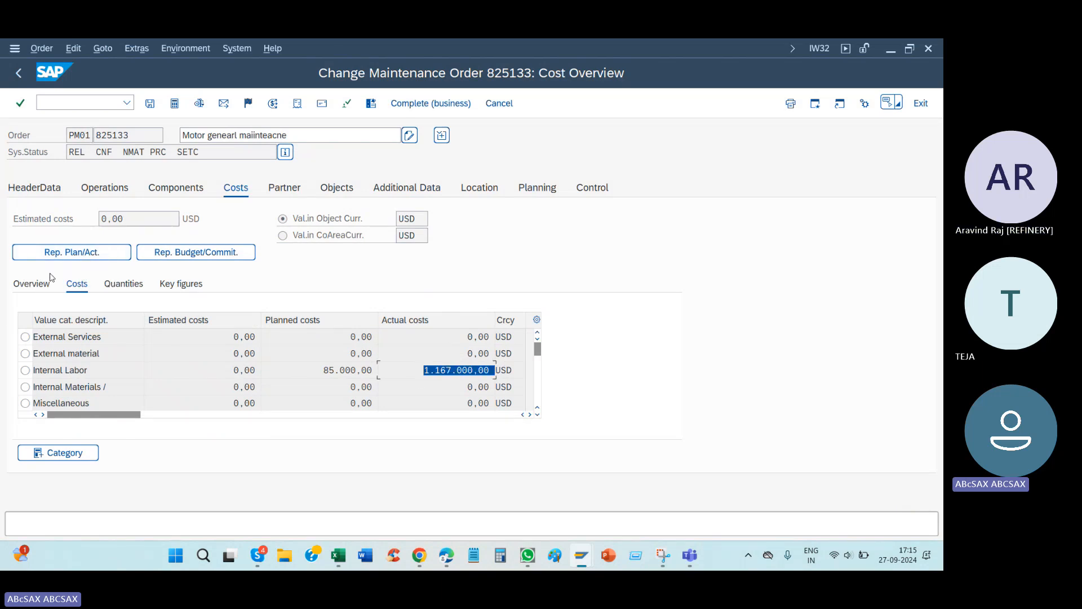
pyautogui.click(454, 355)
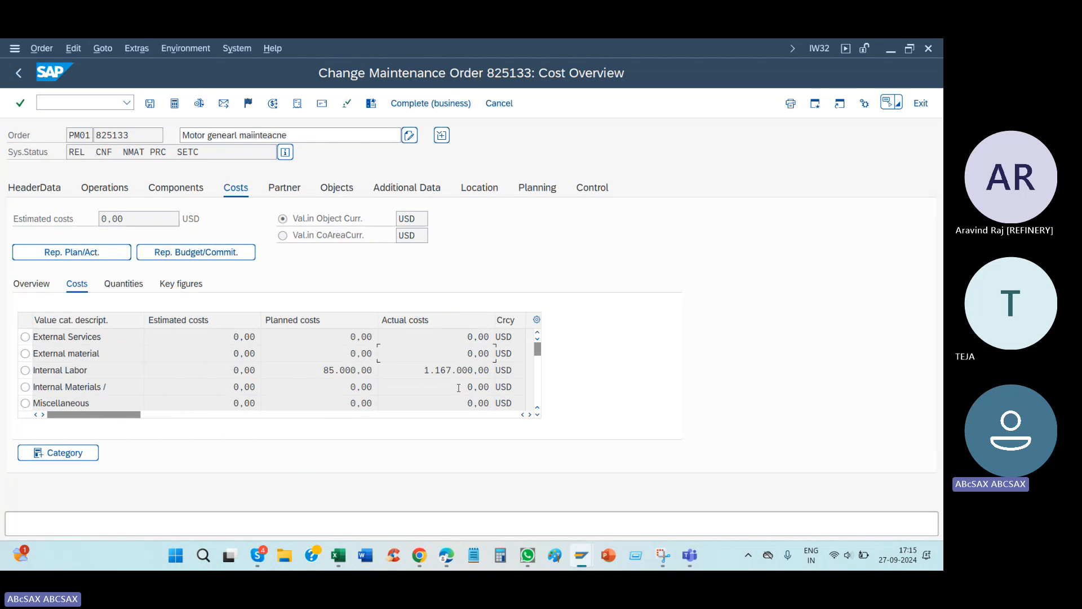
pyautogui.click(55, 255)
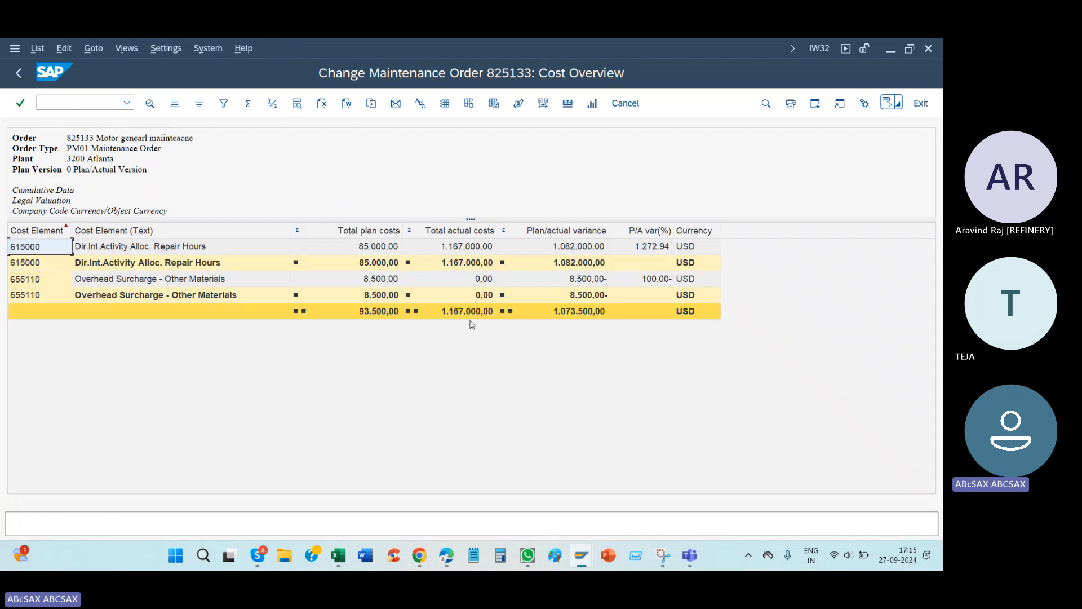
pyautogui.click(467, 316)
pyautogui.click(19, 73)
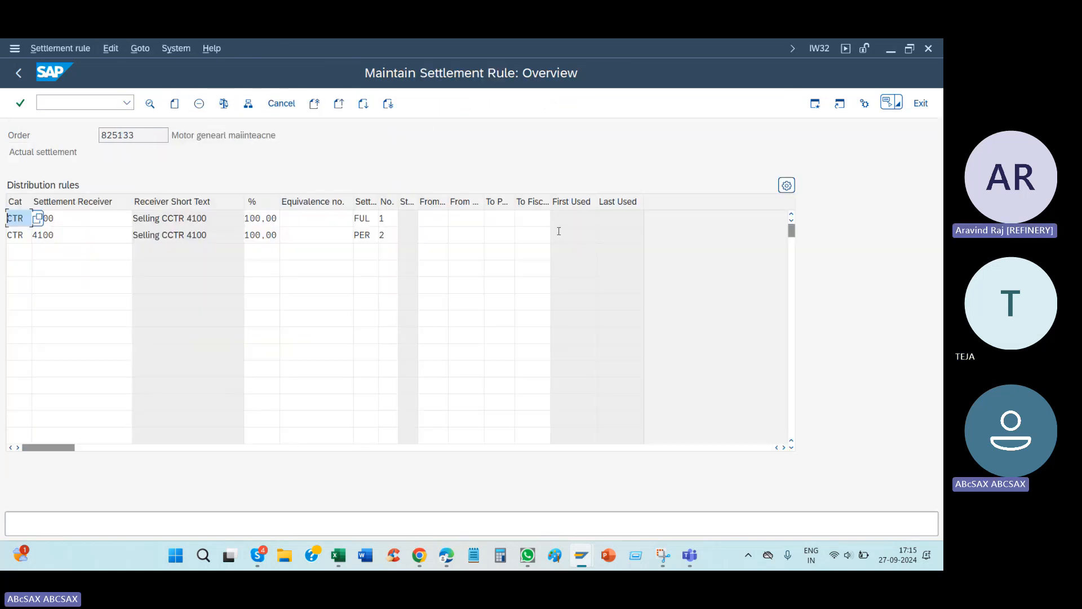
# Step: Examine the validity period fields and the order number in the motor maintenance order's settlement rule
pyautogui.click(532, 217)
pyautogui.click(499, 217)
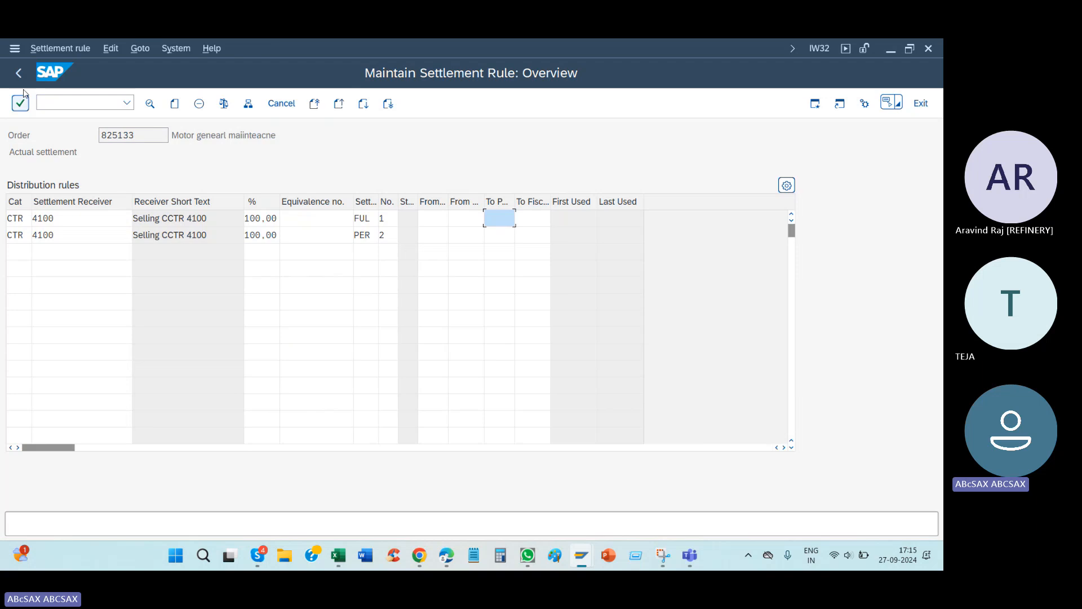
pyautogui.moveTo(135, 136); pyautogui.dragTo(83, 143)
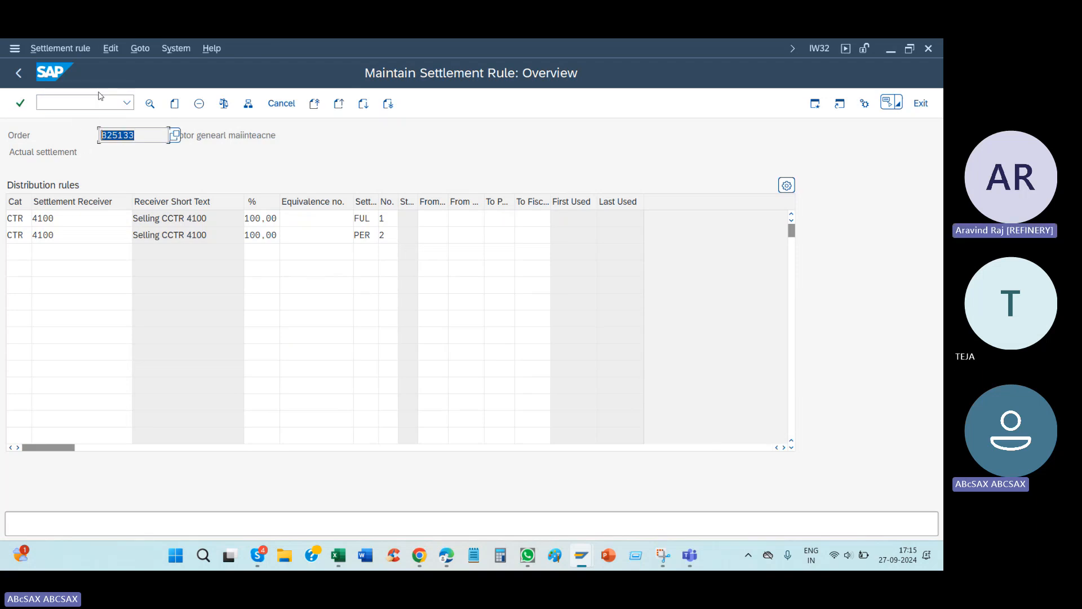
# Step: Switch to the Excel process notes and review the Ko88 settlement row and the Labor, material and Service entries in A330:A332
pyautogui.click(345, 553)
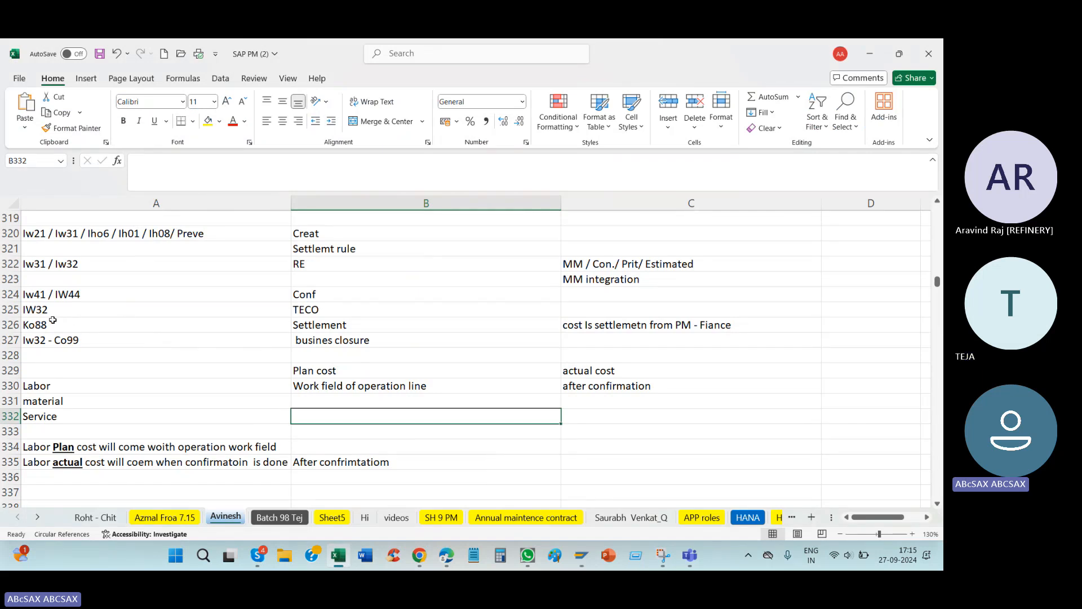
pyautogui.click(50, 340)
pyautogui.click(49, 325)
pyautogui.click(356, 325)
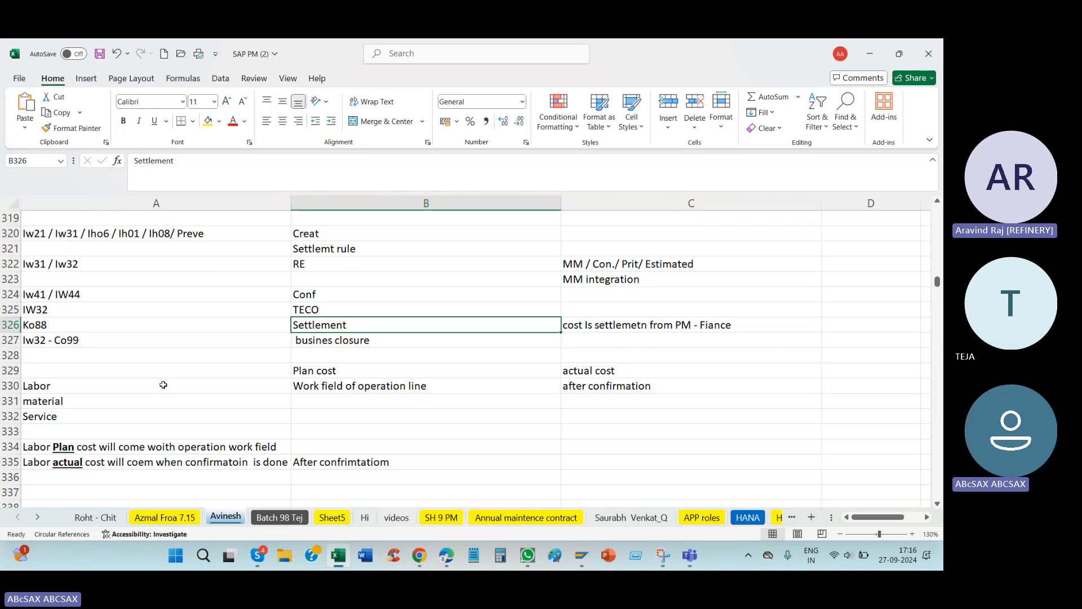
pyautogui.moveTo(82, 384); pyautogui.dragTo(80, 416)
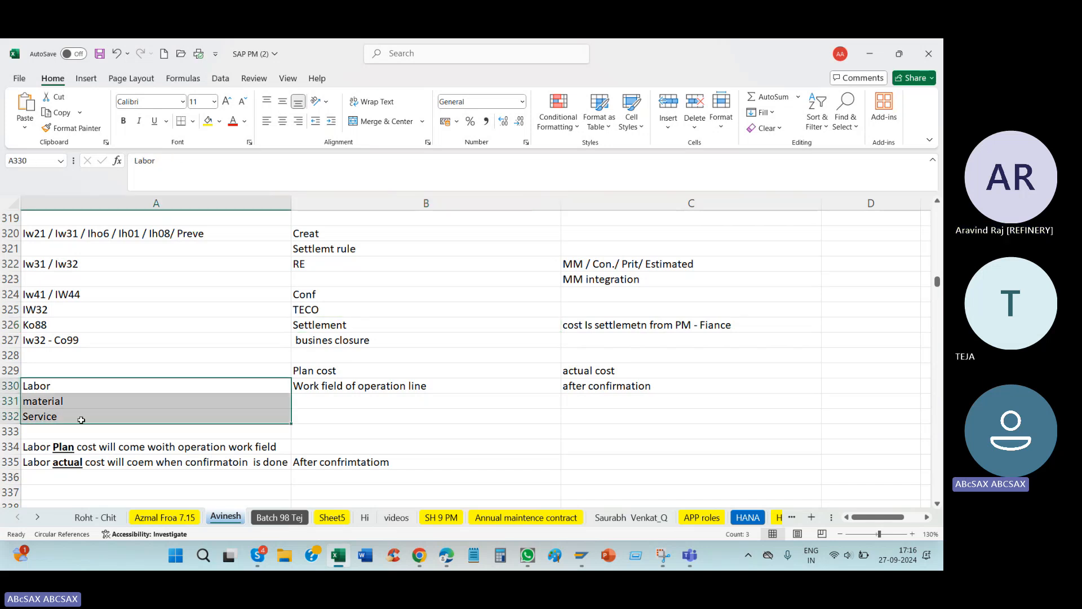
# Step: Extend the Ko88 entry in A326 to "Ko88 (Labor / Material / sEverio)" and review the settlement notes beside it
pyautogui.click(85, 325)
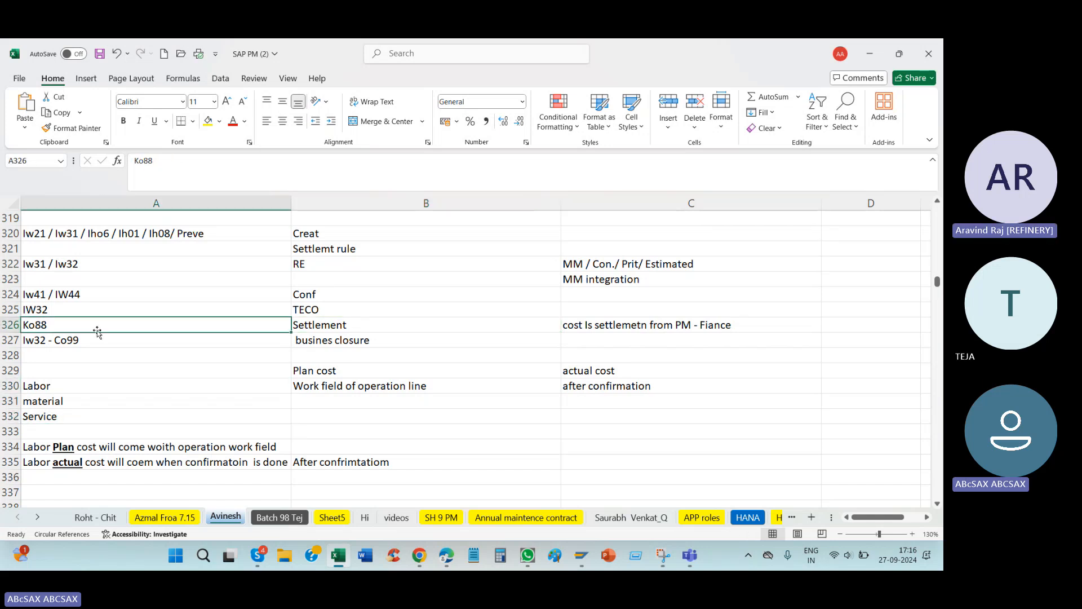
pyautogui.moveTo(90, 386); pyautogui.dragTo(90, 420)
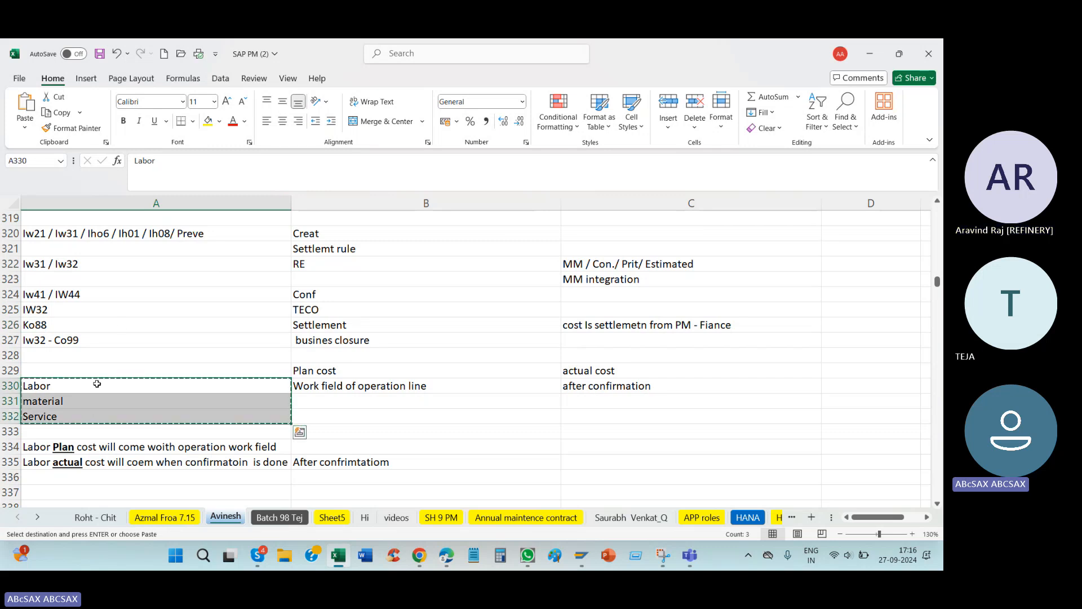
pyautogui.doubleClick(123, 325)
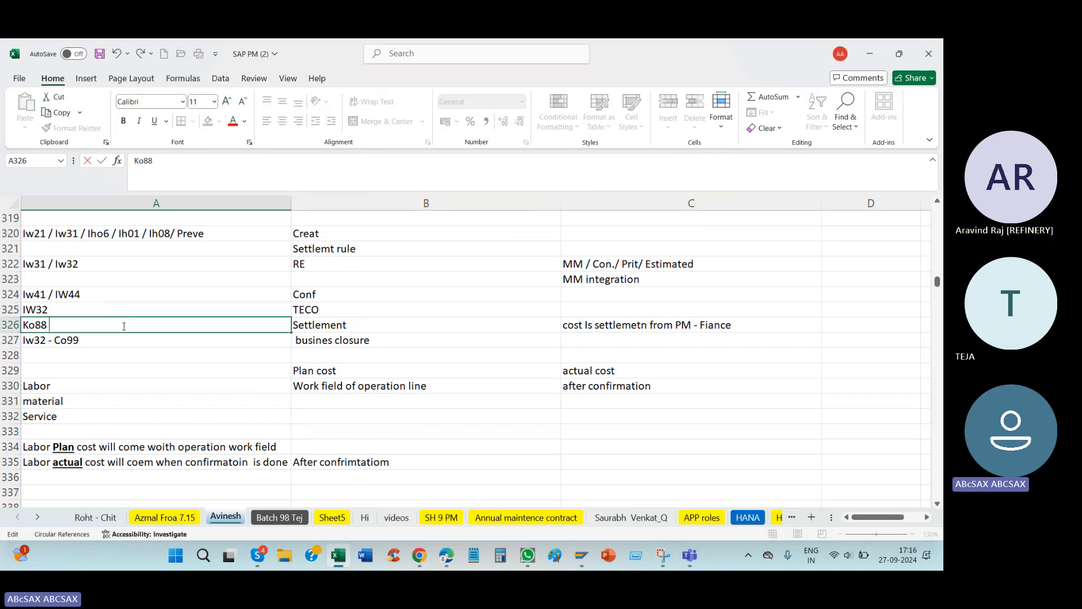
pyautogui.write('(La')
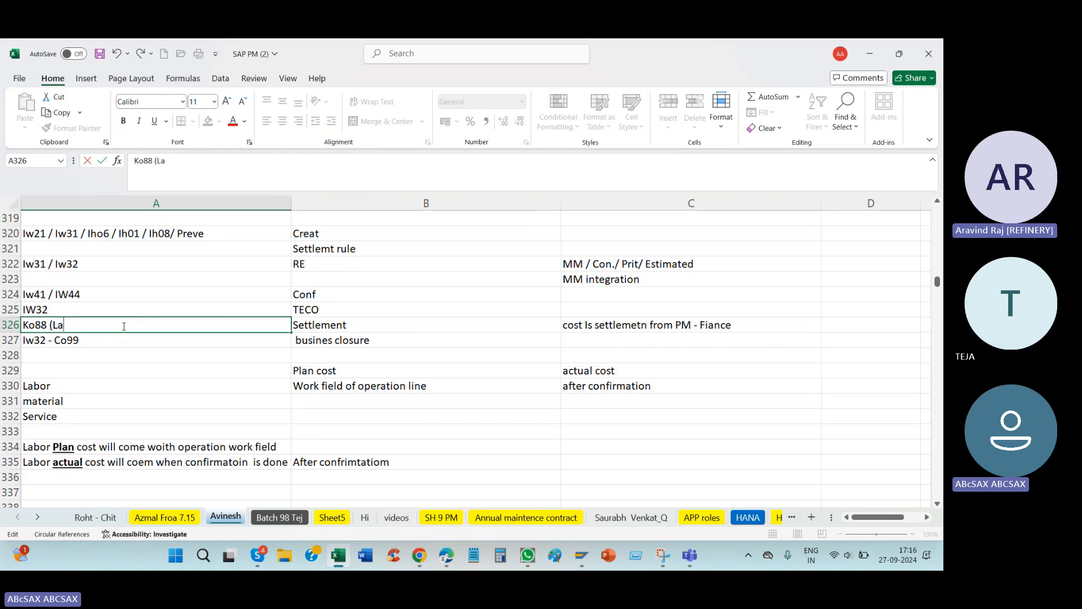
pyautogui.write('bor / Mat')
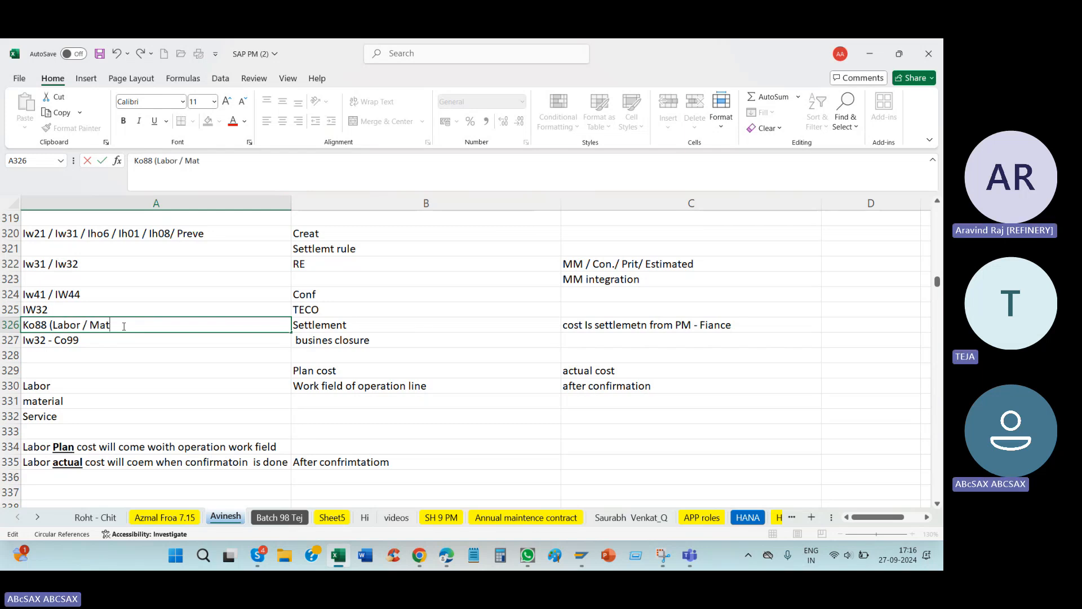
pyautogui.write('erial / sEverio')
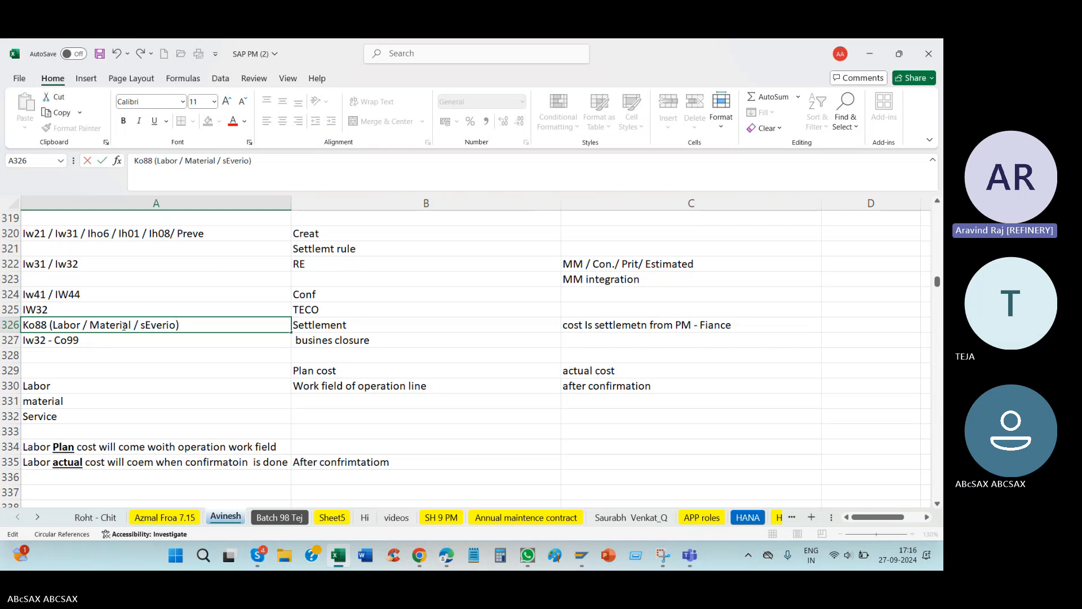
pyautogui.write(')')
pyautogui.press('Return')
pyautogui.press('Return')
pyautogui.click(510, 329)
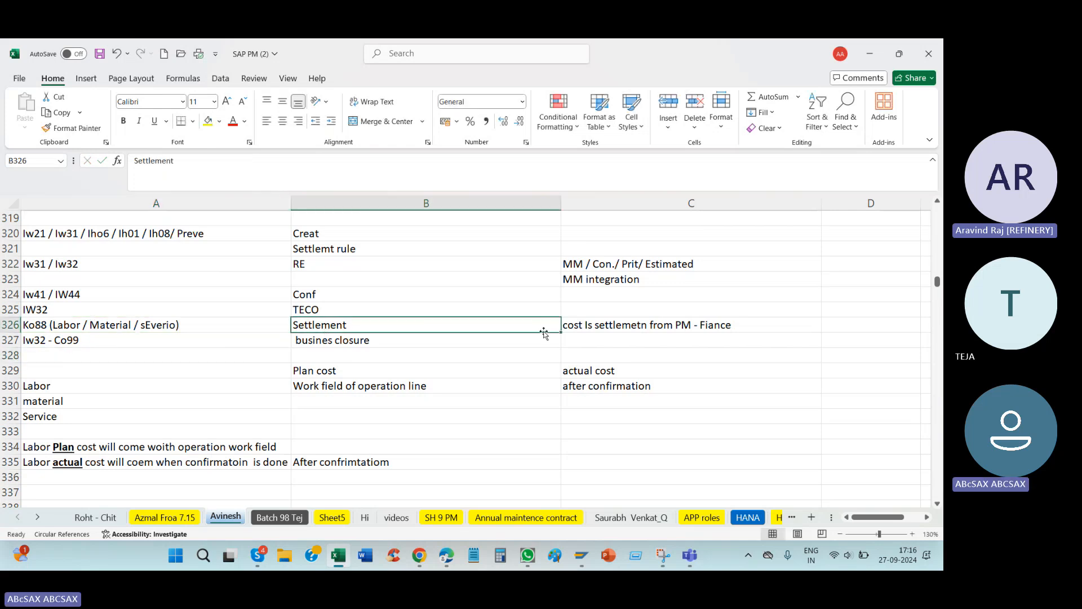
pyautogui.click(575, 325)
# Step: Find the Settleement note in the Batch 98 Tej sheet's order life cycle list and highlight the words "Actual cost" in B919
pyautogui.scroll(4, 478, 354)
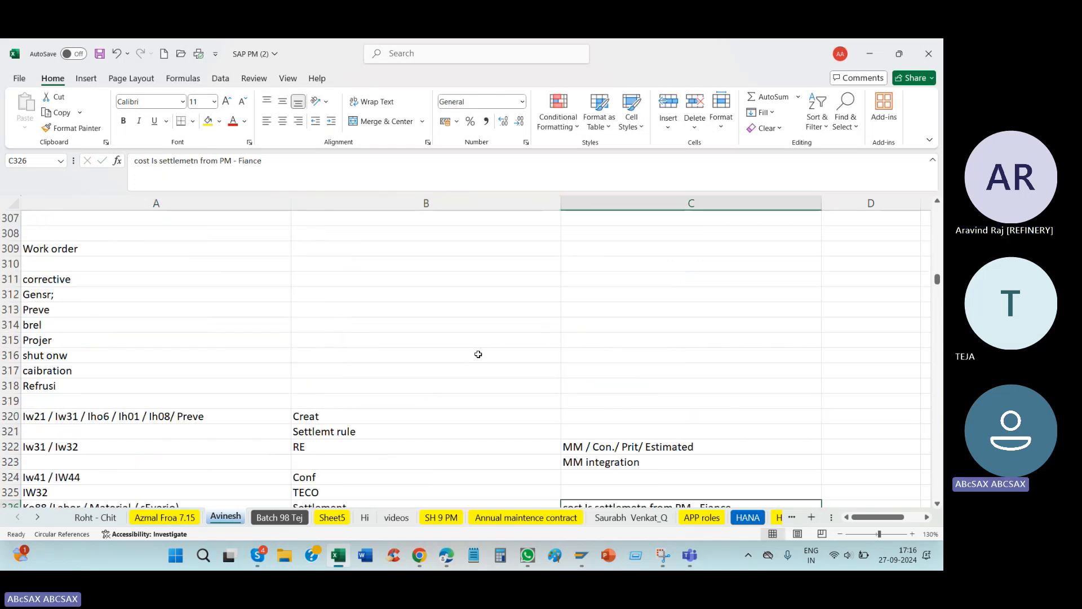
pyautogui.scroll(-6, 479, 354)
pyautogui.click(284, 517)
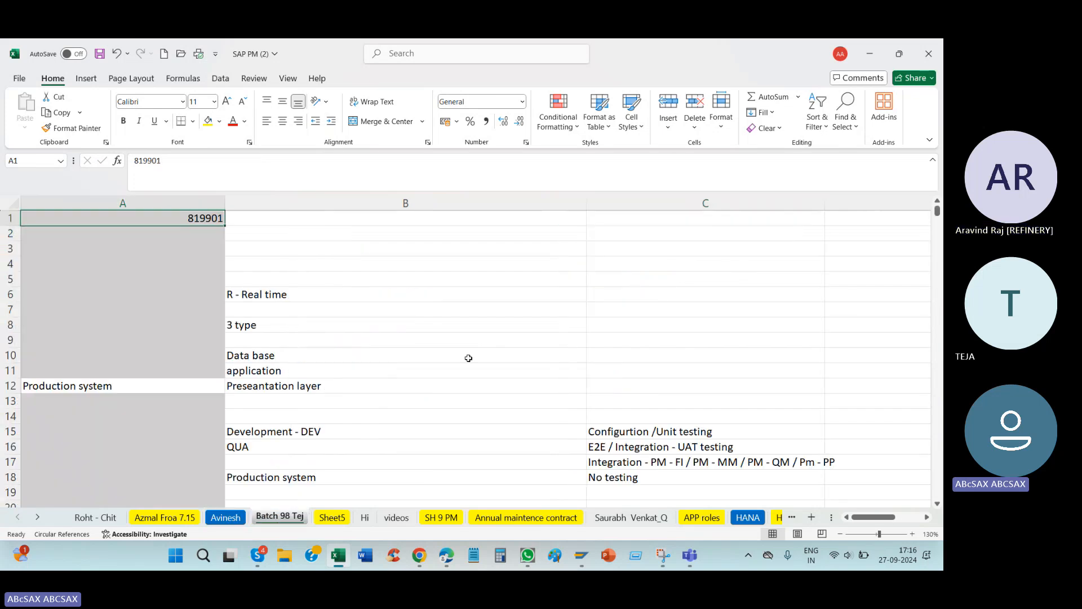
pyautogui.scroll(-9, 472, 359)
pyautogui.scroll(-20, 372, 372)
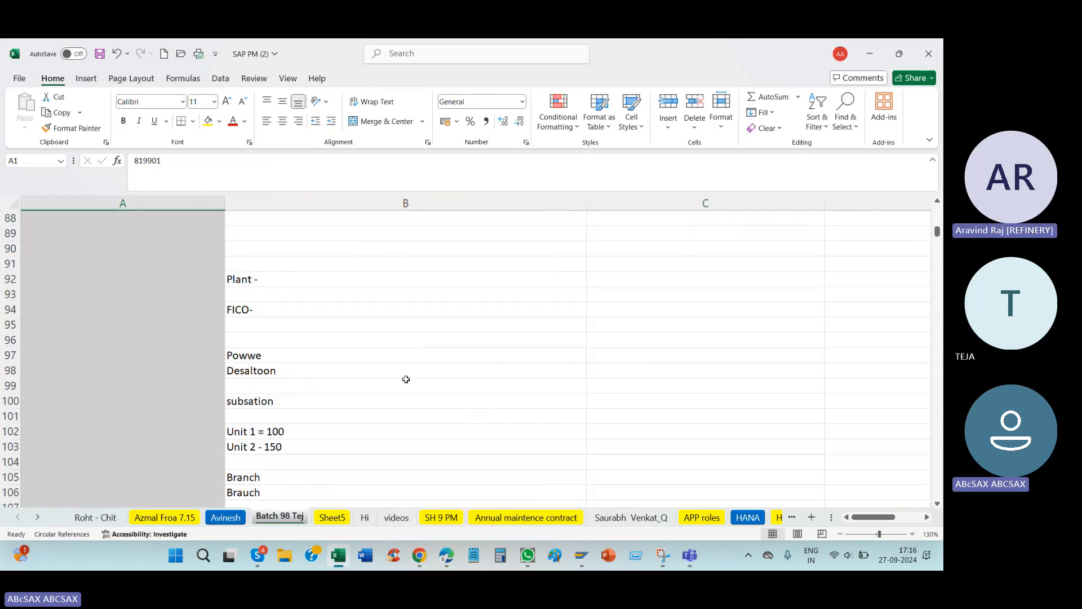
pyautogui.scroll(-20, 426, 389)
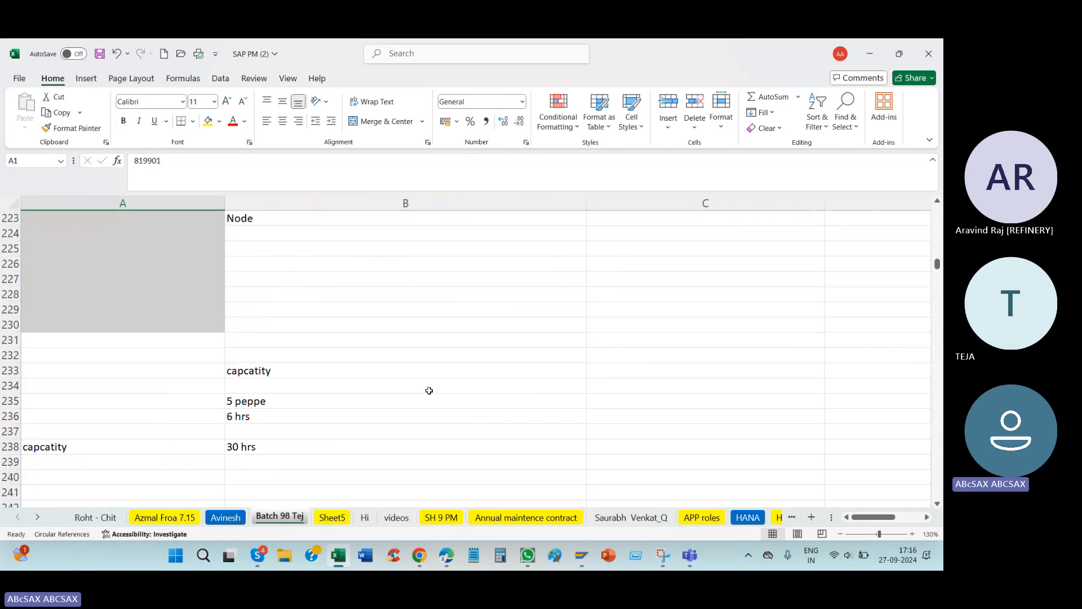
pyautogui.scroll(-20, 318, 378)
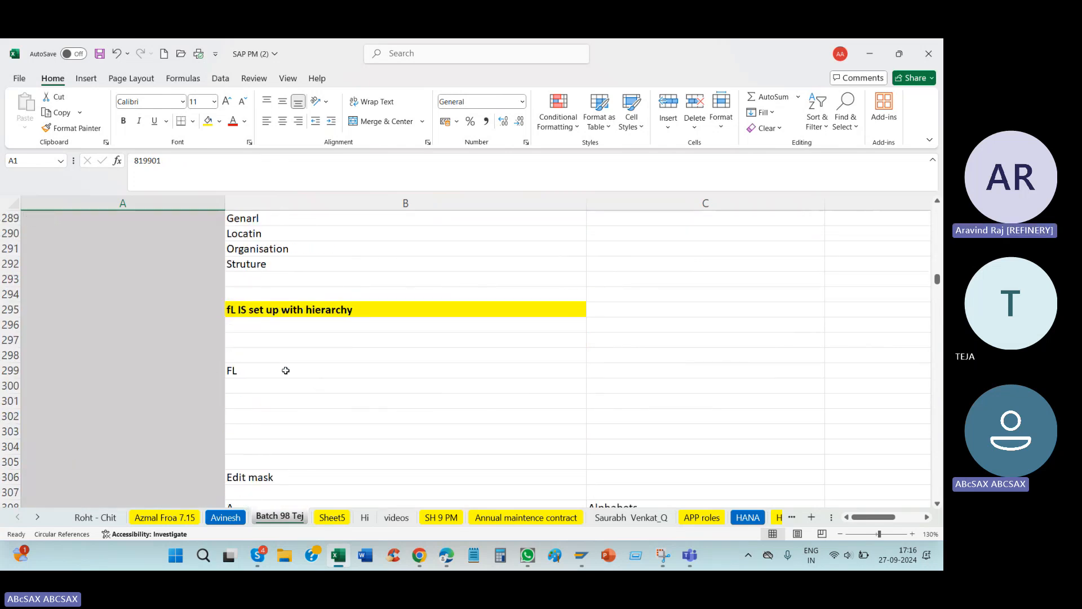
pyautogui.scroll(-20, 320, 368)
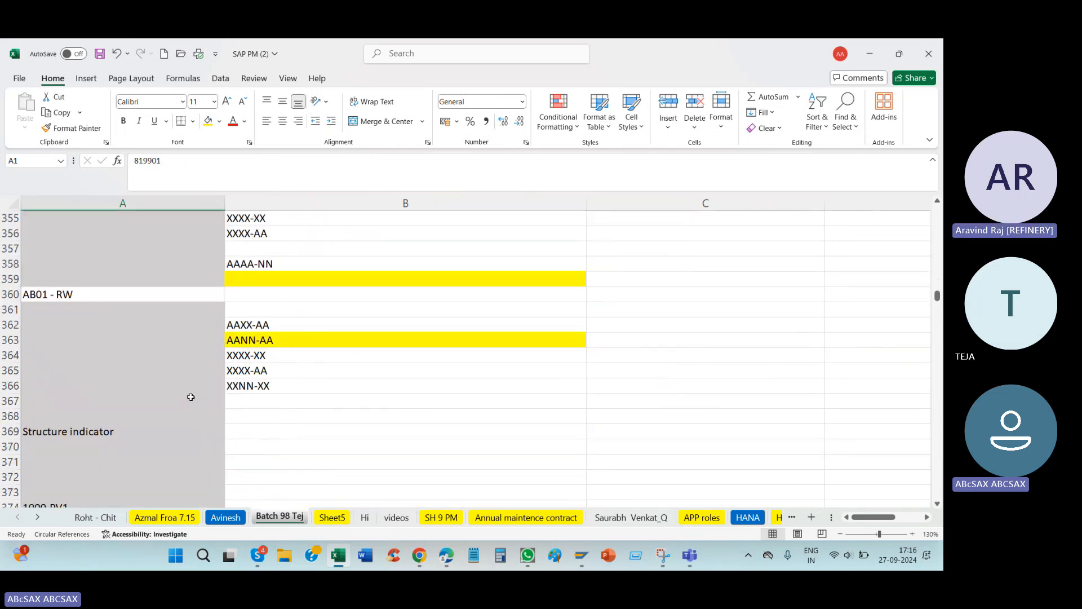
pyautogui.scroll(-20, 203, 394)
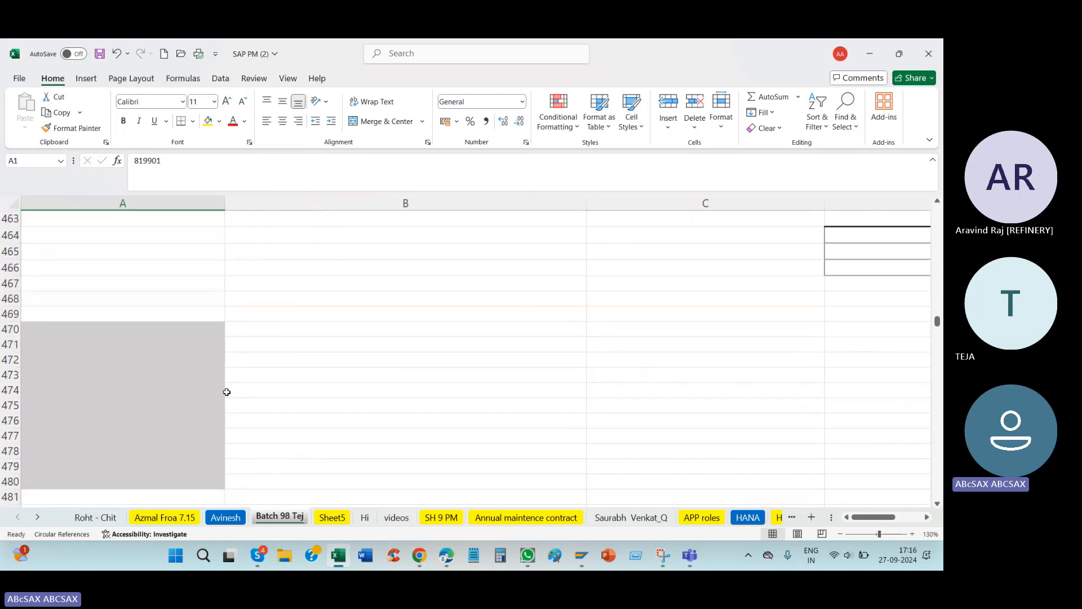
pyautogui.scroll(-13, 228, 387)
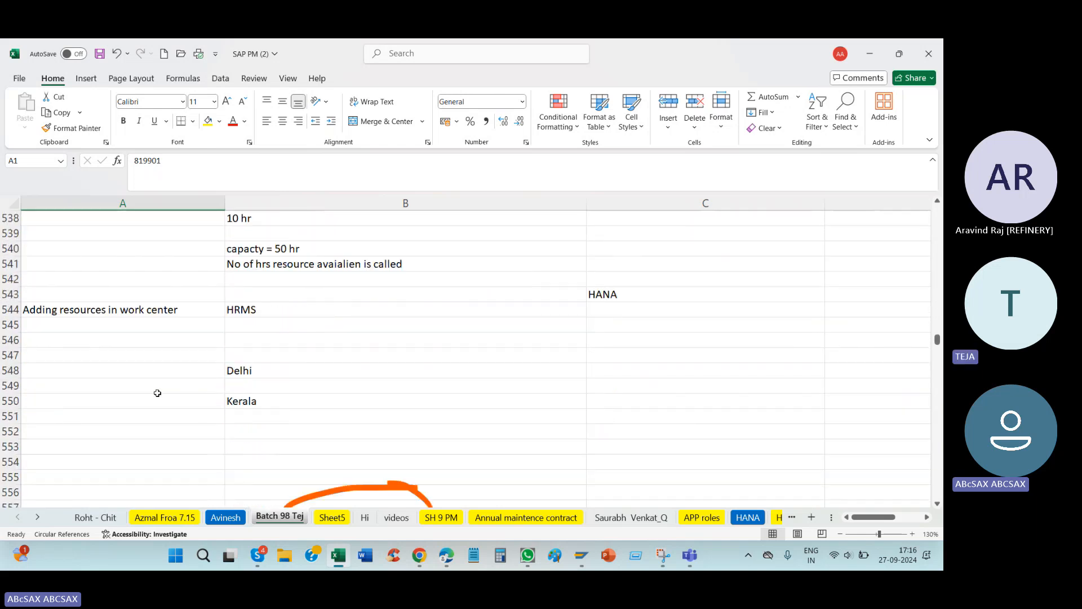
pyautogui.scroll(-17, 157, 393)
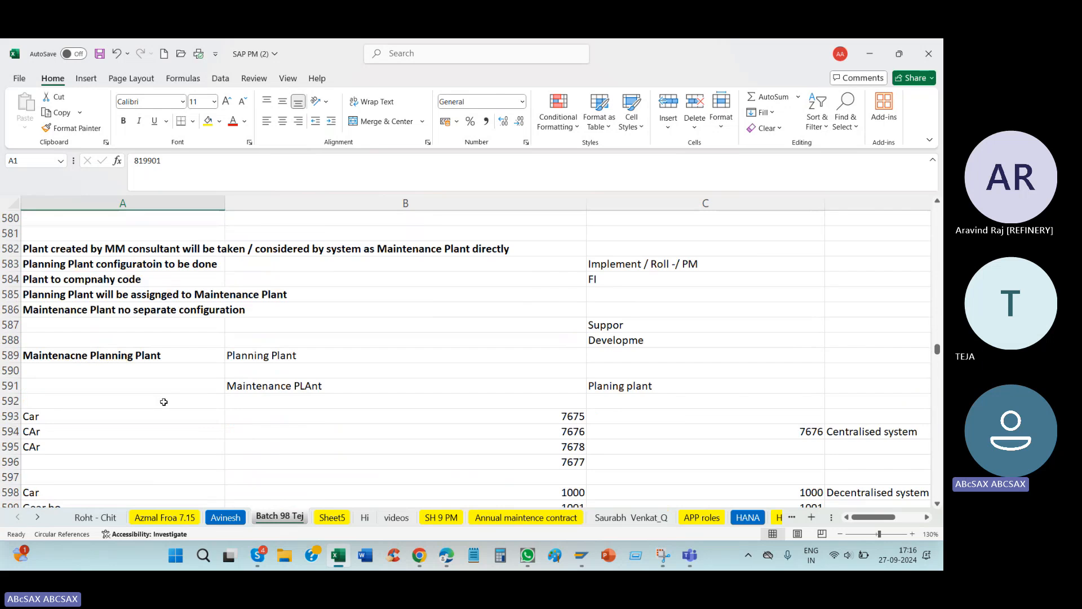
pyautogui.scroll(3, 164, 402)
pyautogui.scroll(-11, 164, 406)
pyautogui.scroll(19, 165, 409)
pyautogui.scroll(-20, 200, 381)
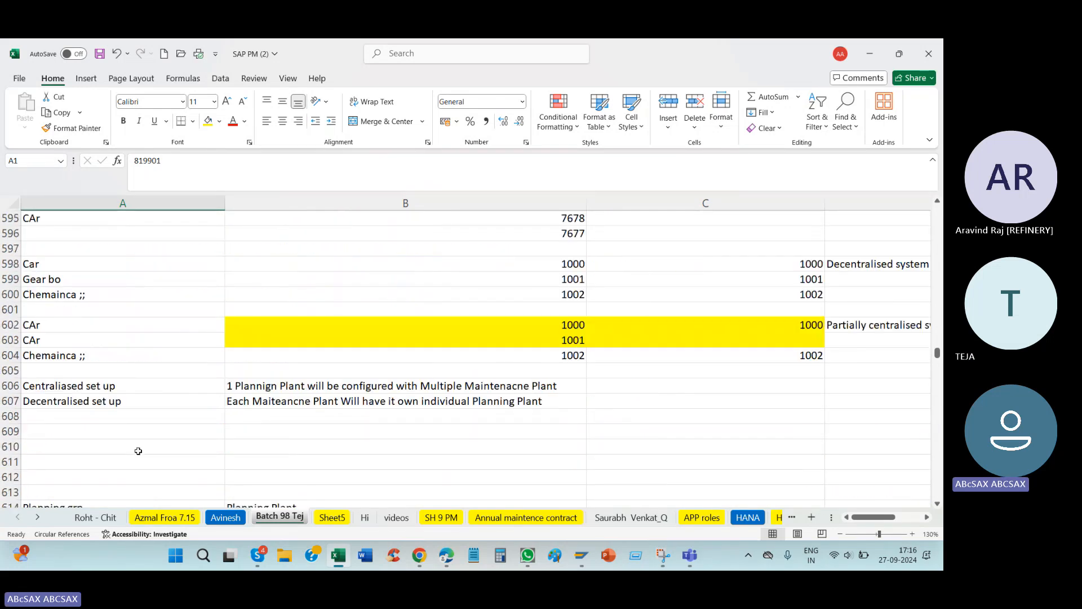
pyautogui.click(128, 430)
pyautogui.hotkey('ctrl', 'Down')
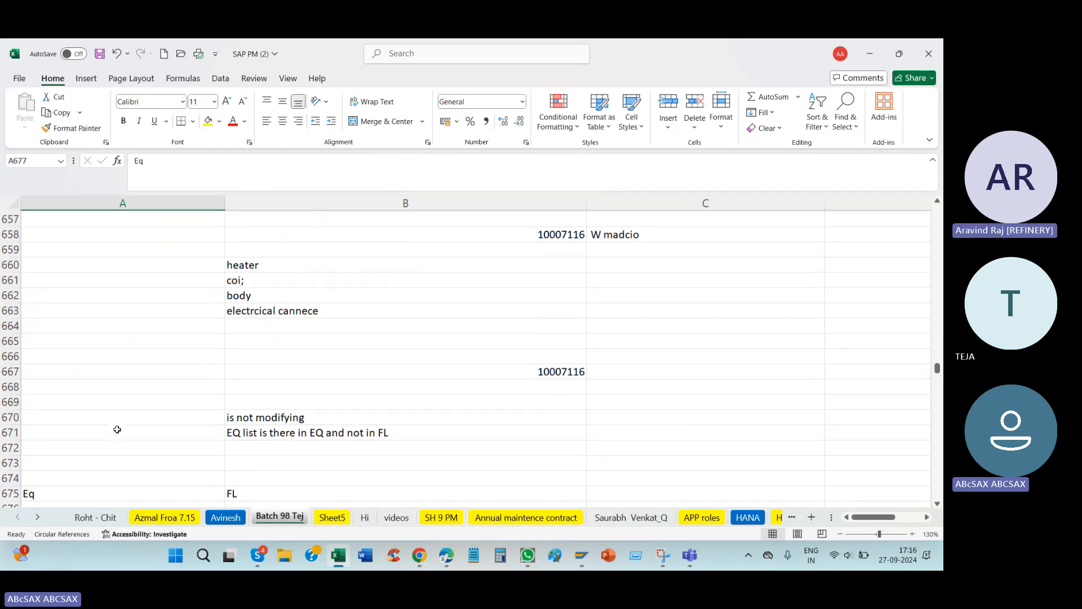
pyautogui.hotkey('ctrl', 'Down')
pyautogui.hotkey('ctrl', 'Down')
pyautogui.hotkey('ctrl', 'Down')
pyautogui.hotkey('ctrl', 'Down')
pyautogui.hotkey('ctrl', 'Down')
pyautogui.hotkey('ctrl', 'Down')
pyautogui.hotkey('ctrl', 'Down')
pyautogui.hotkey('ctrl', 'Down')
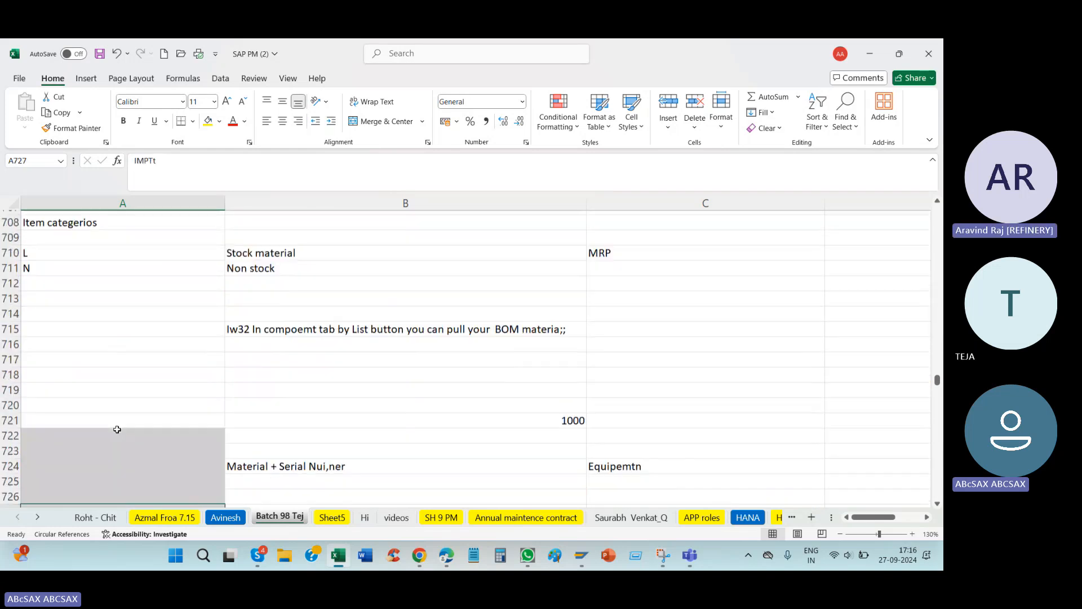
pyautogui.hotkey('ctrl', 'Down')
pyautogui.hotkey('ctrl', 'Down')
pyautogui.hotkey('ctrl', 'Down')
pyautogui.hotkey('ctrl', 'Down')
pyautogui.hotkey('ctrl', 'Down')
pyautogui.hotkey('ctrl', 'Down')
pyautogui.hotkey('ctrl', 'Up')
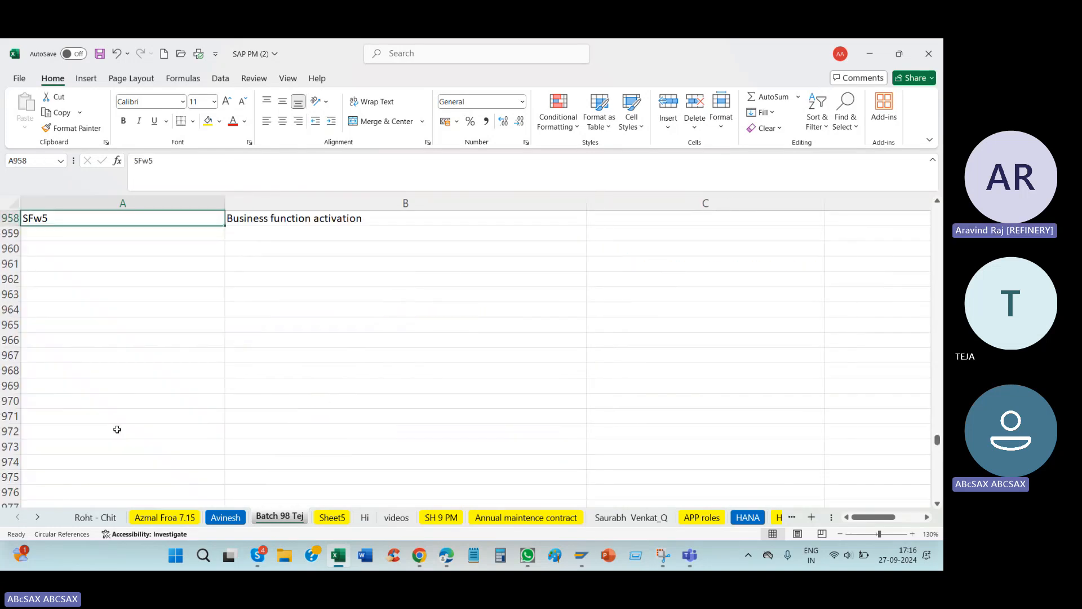
pyautogui.scroll(14, 245, 372)
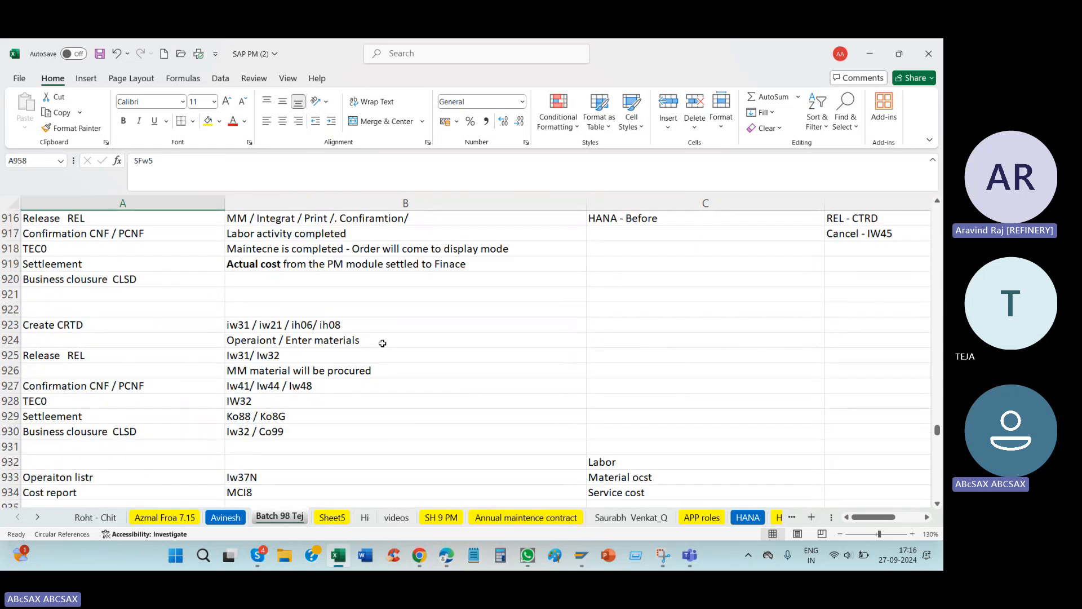
pyautogui.click(349, 263)
pyautogui.moveTo(174, 161); pyautogui.dragTo(146, 161)
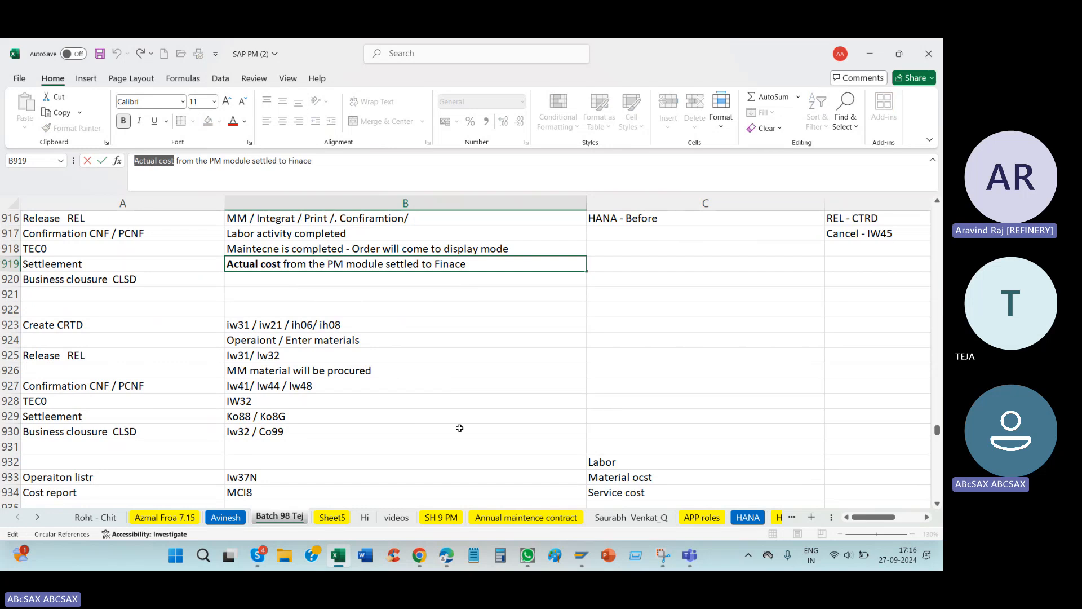
# Step: Switch back to SAP, leave the motor order's settlement rule and start transaction KO88 for actual order settlement
pyautogui.hotkey('alt', 'Tab')
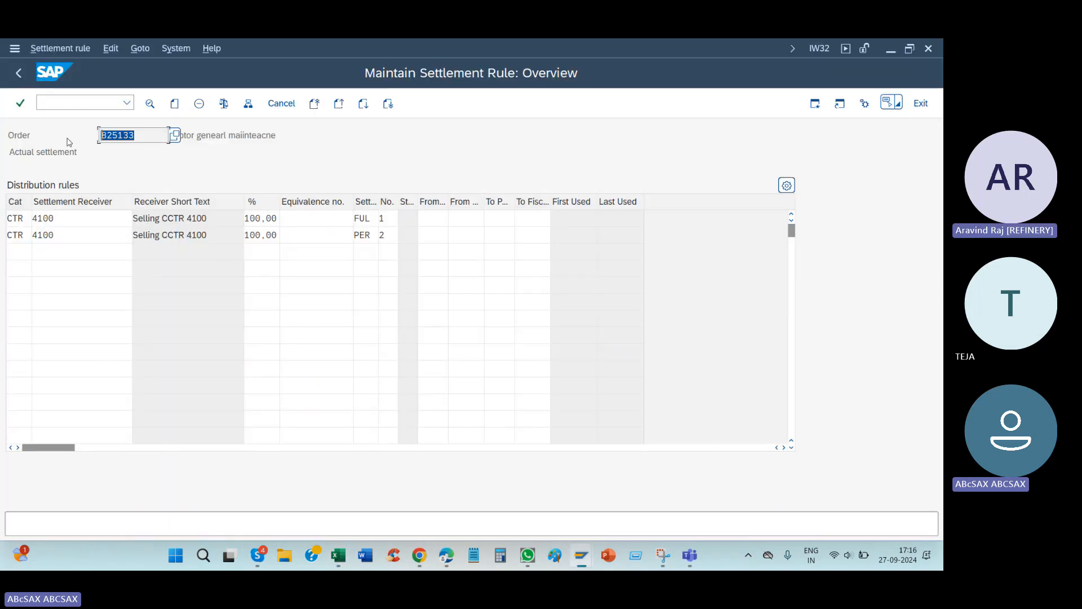
pyautogui.click(19, 72)
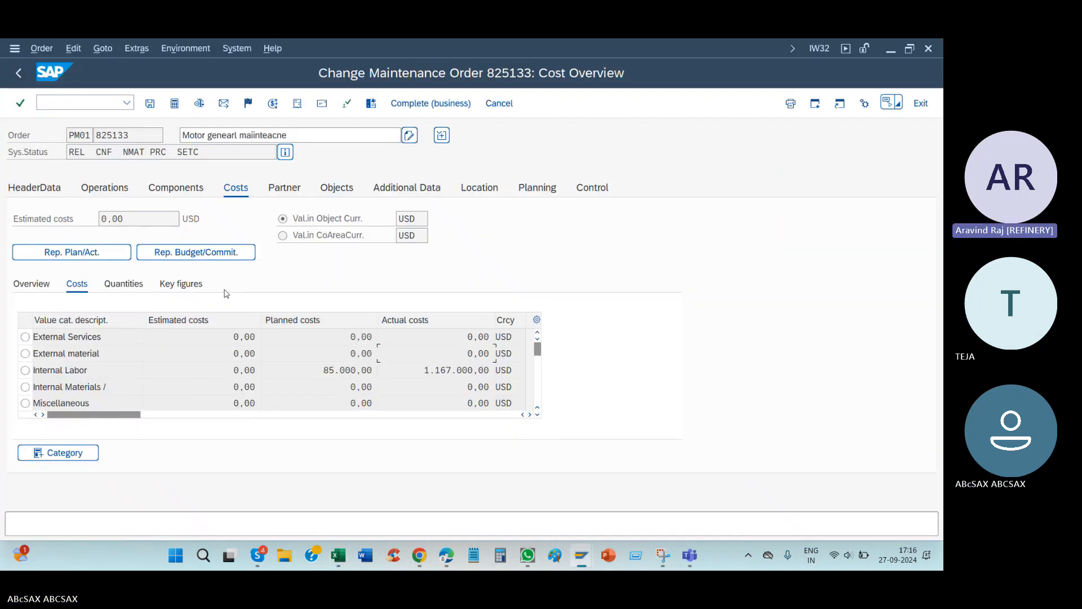
pyautogui.click(81, 102)
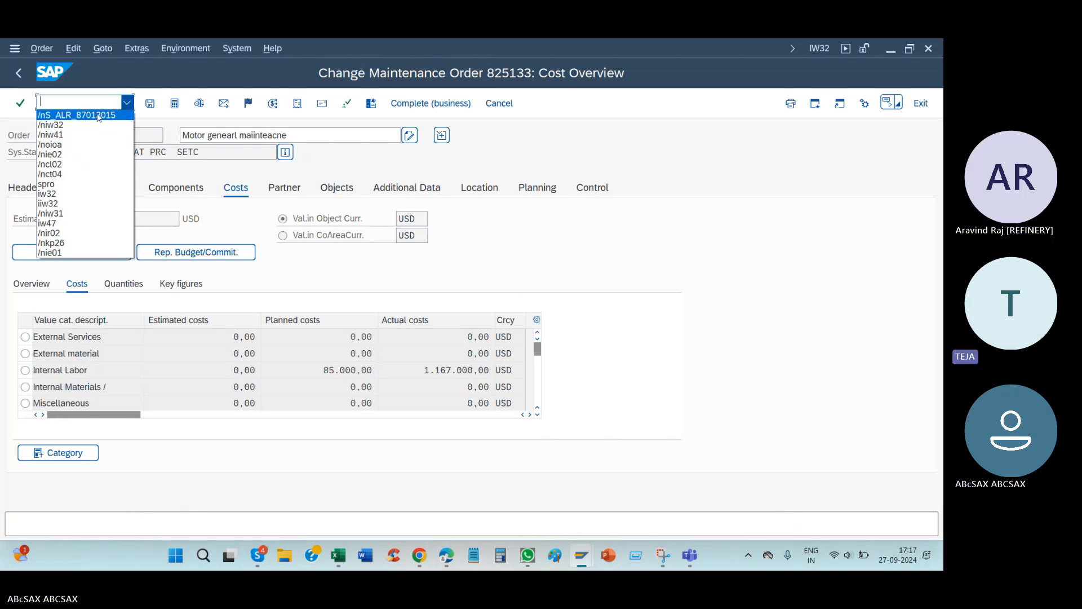
pyautogui.click(74, 100)
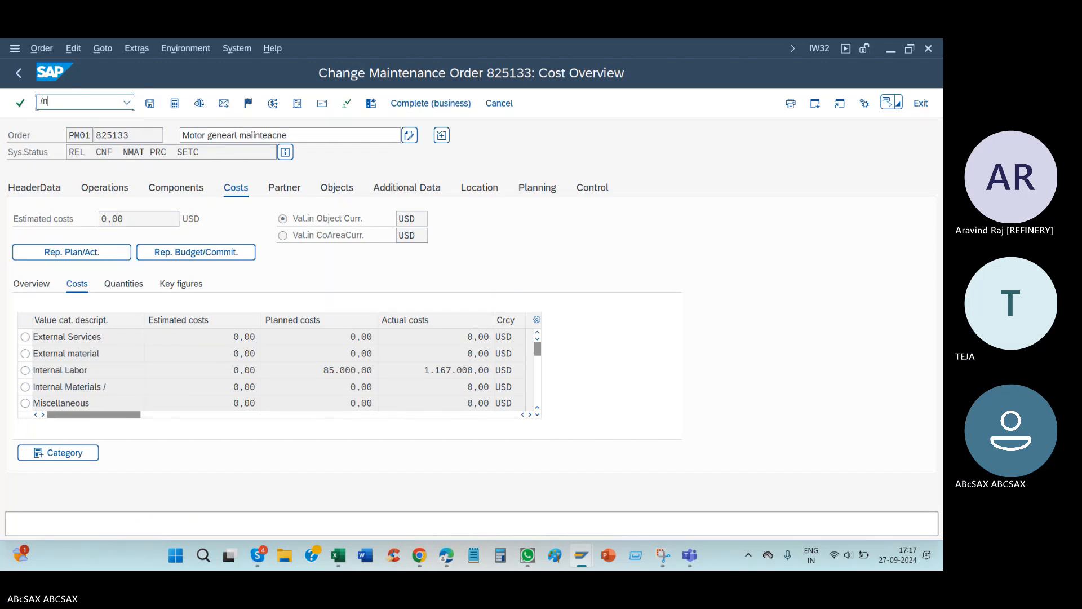
pyautogui.press('Return')
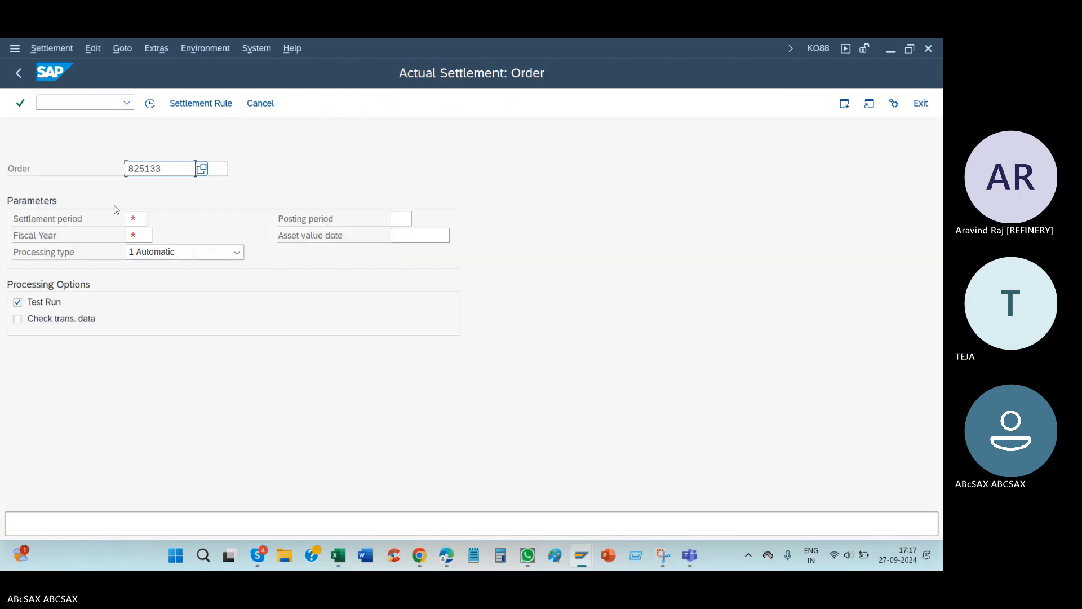
# Step: Set settlement period 9 and fiscal year 2024 with automatic processing, and execute the motor order's settlement as a test run
pyautogui.click(134, 219)
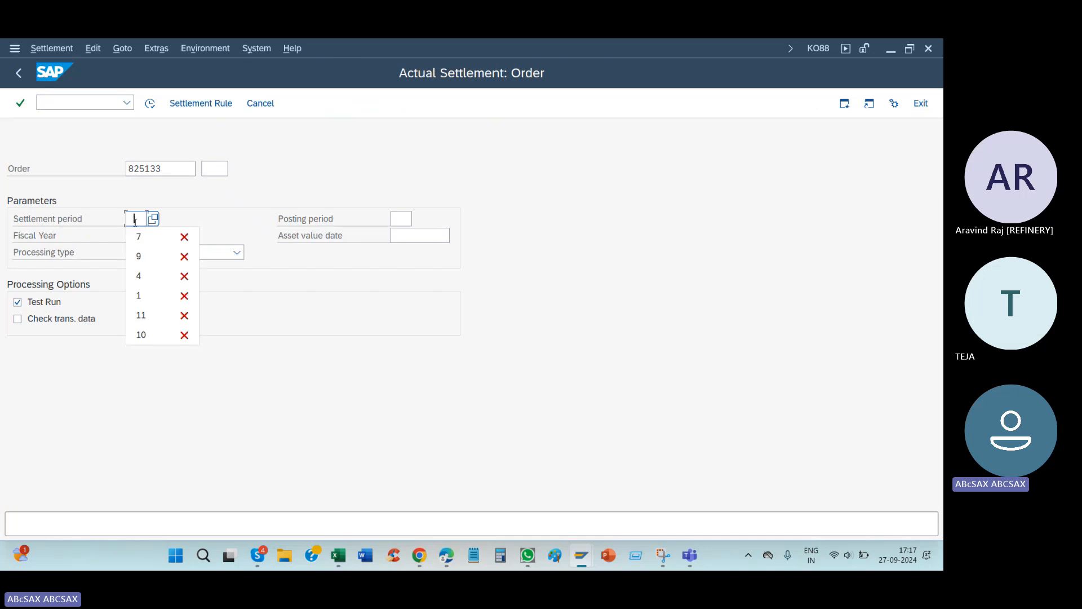
pyautogui.click(138, 257)
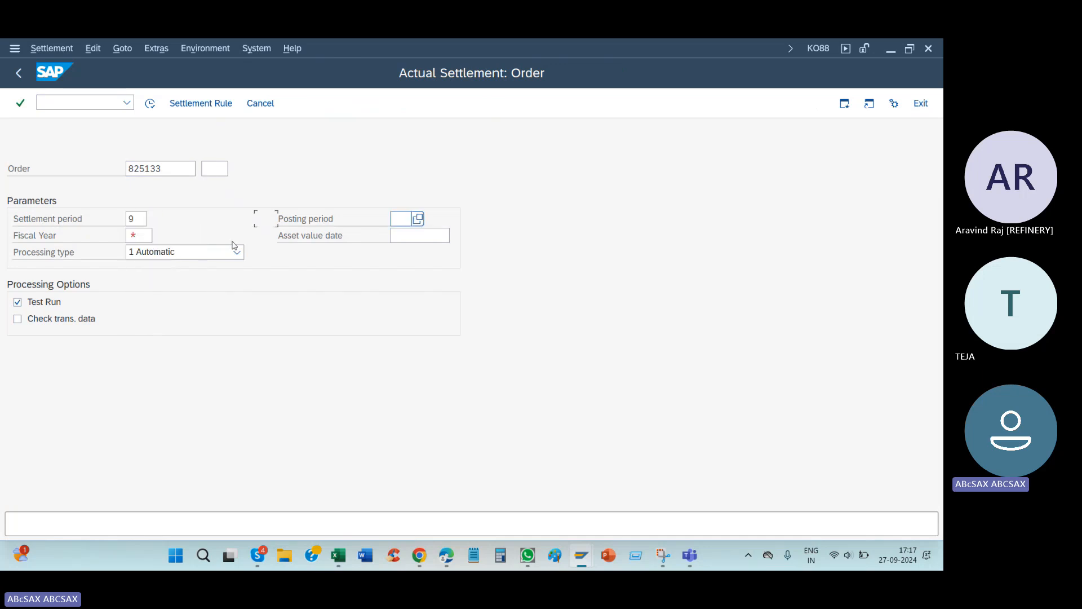
pyautogui.click(143, 237)
pyautogui.click(147, 254)
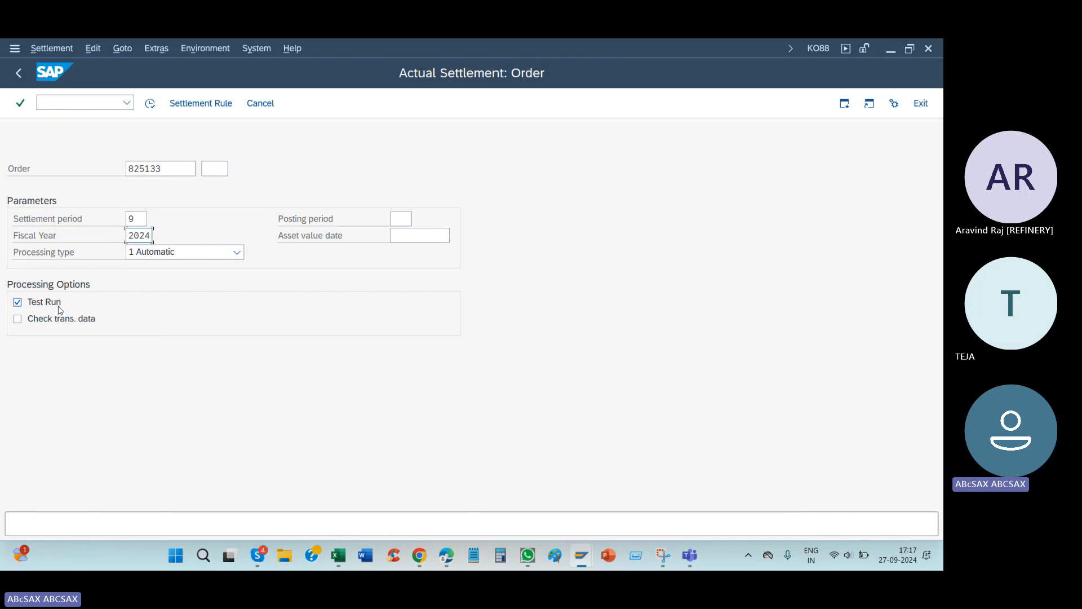
pyautogui.click(153, 107)
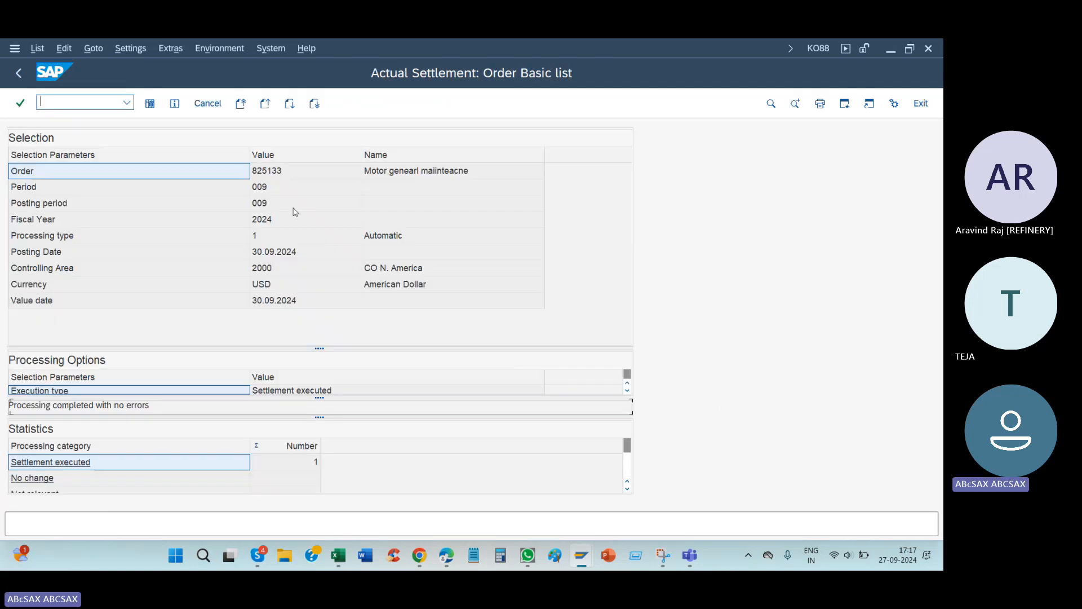
# Step: Execute the motor order's settlement again with Test Run turned off, and check the order, period and posting period in the basic list
pyautogui.click(18, 73)
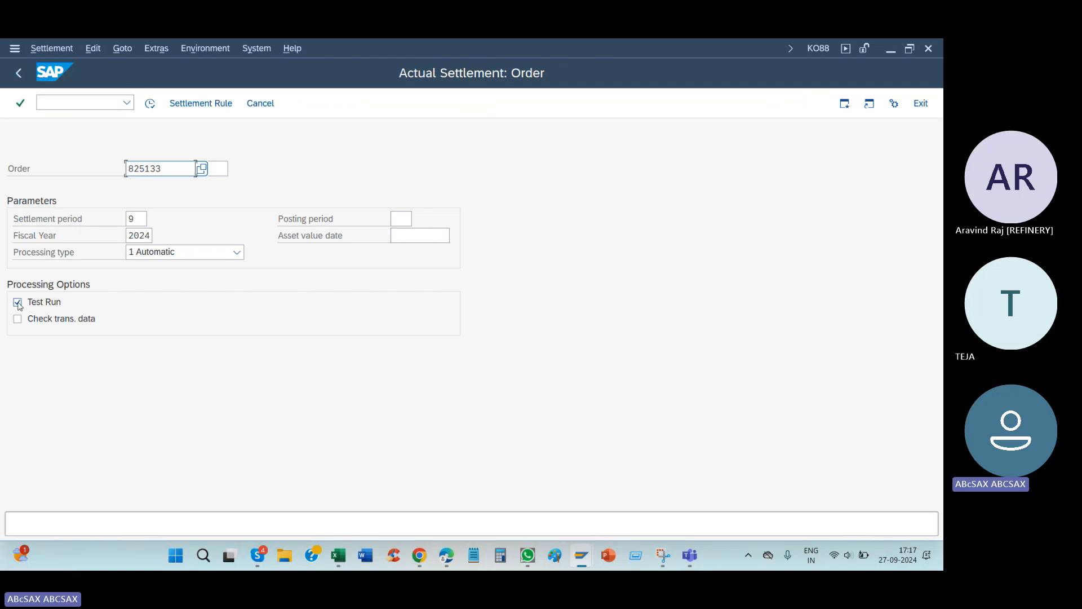
pyautogui.click(50, 304)
pyautogui.click(151, 104)
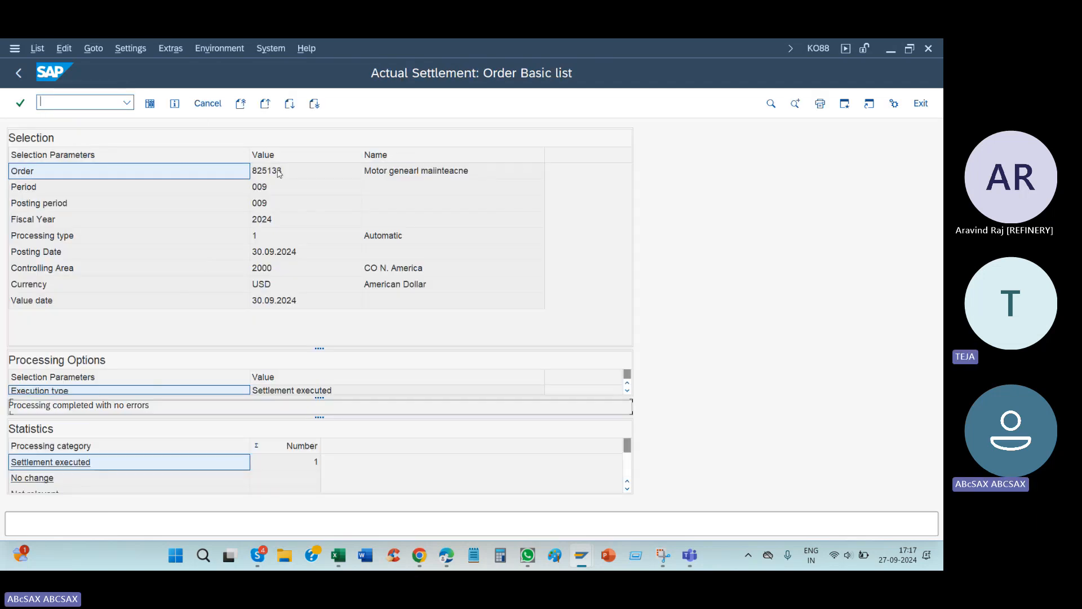
pyautogui.click(275, 172)
pyautogui.click(278, 189)
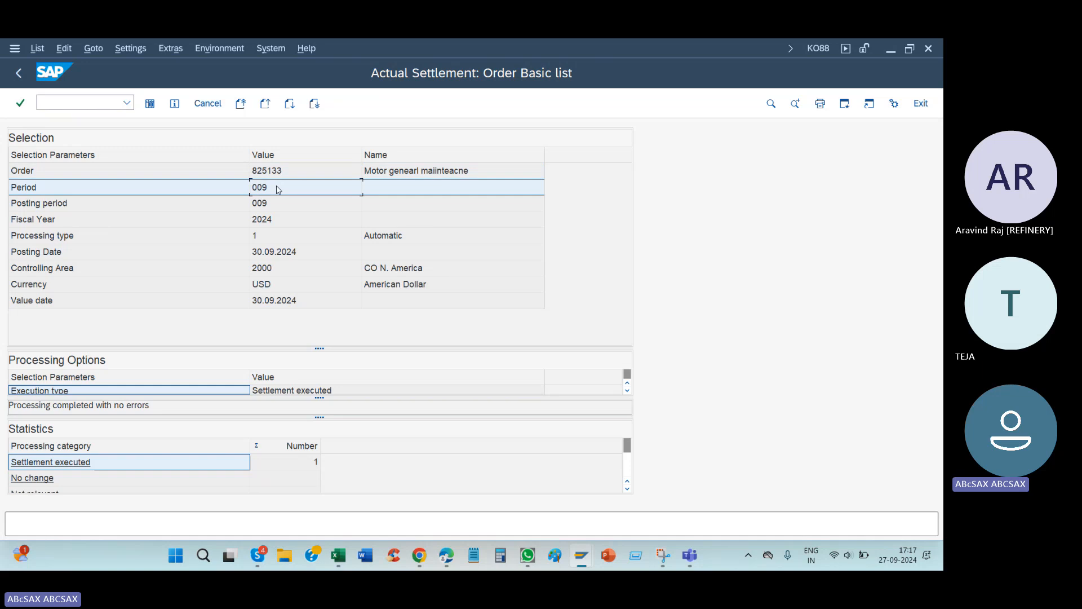
pyautogui.click(276, 204)
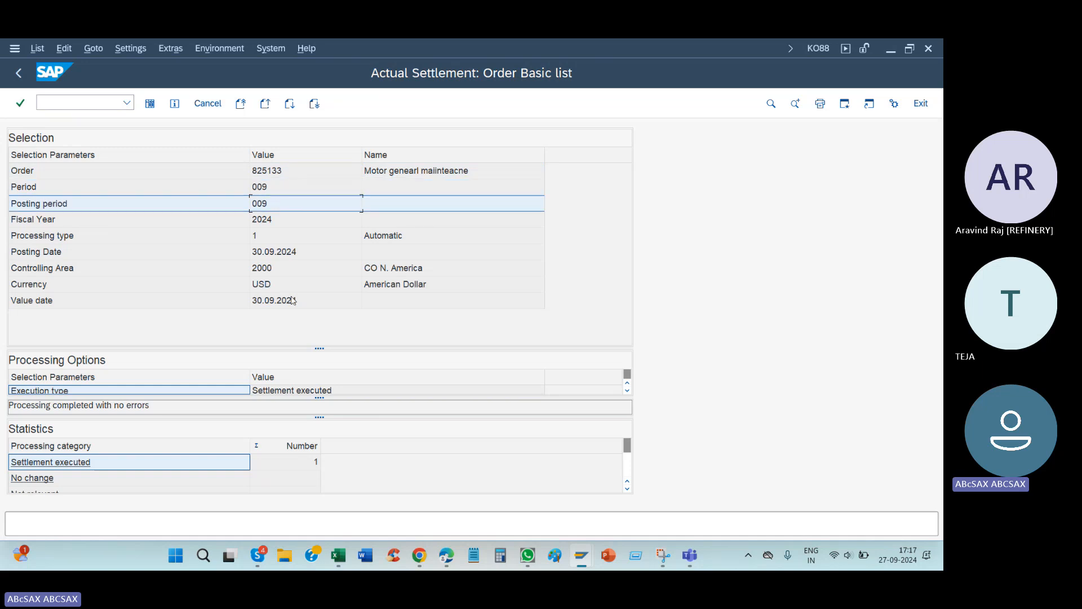
# Step: Check the fiscal year, posting date and controlling area of the motor order's settlement in the basic list
pyautogui.click(285, 220)
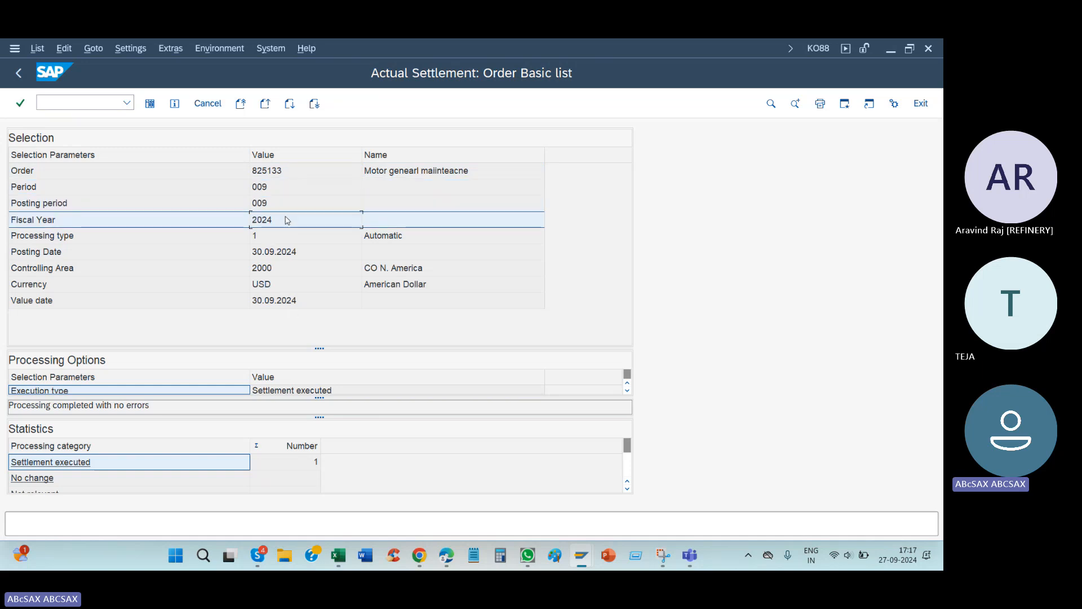
pyautogui.click(277, 257)
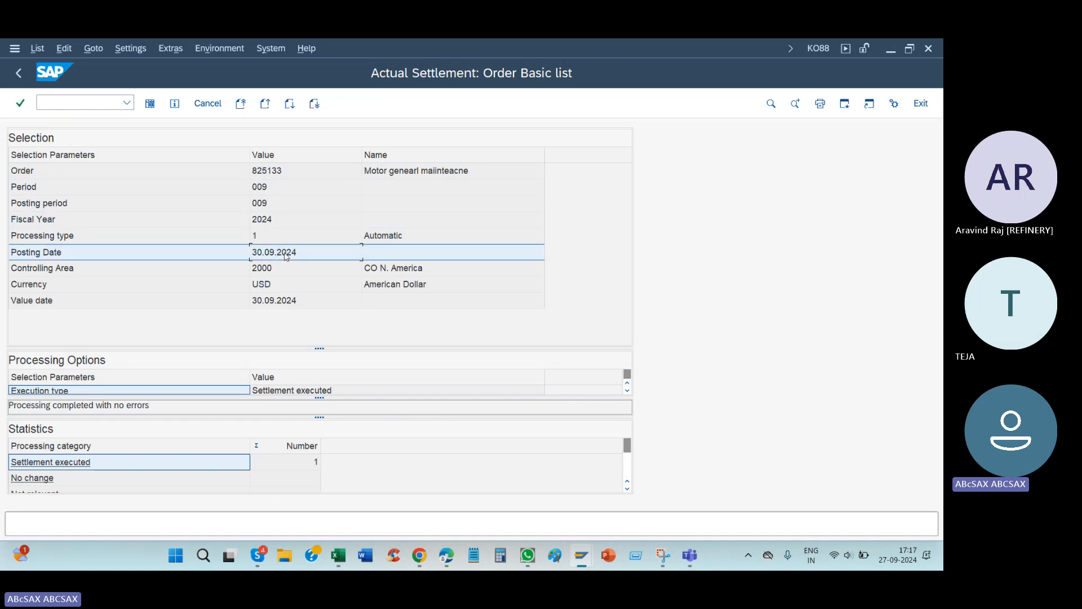
pyautogui.click(285, 274)
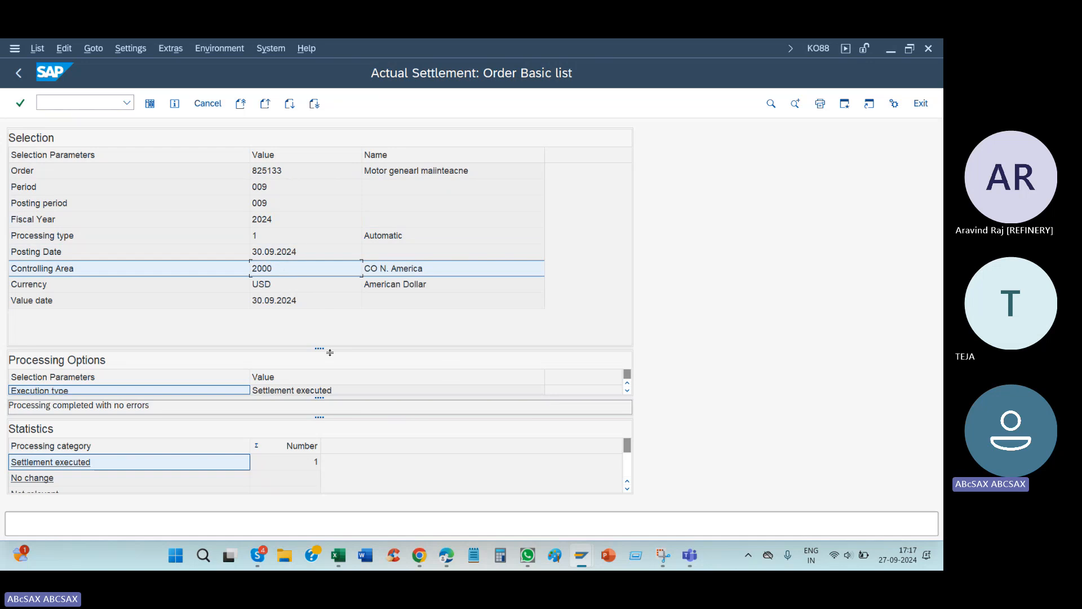
# Step: Resize the basic list sections to reveal the processing options and full statistics, and open the detail list of settled values
pyautogui.moveTo(461, 349); pyautogui.dragTo(462, 304)
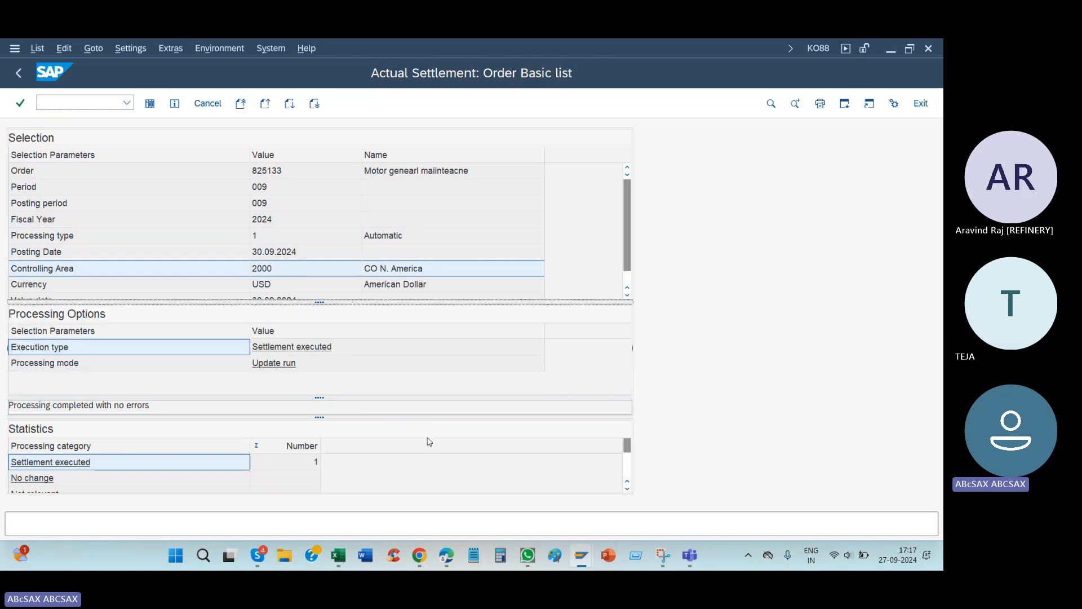
pyautogui.moveTo(492, 398); pyautogui.dragTo(491, 373)
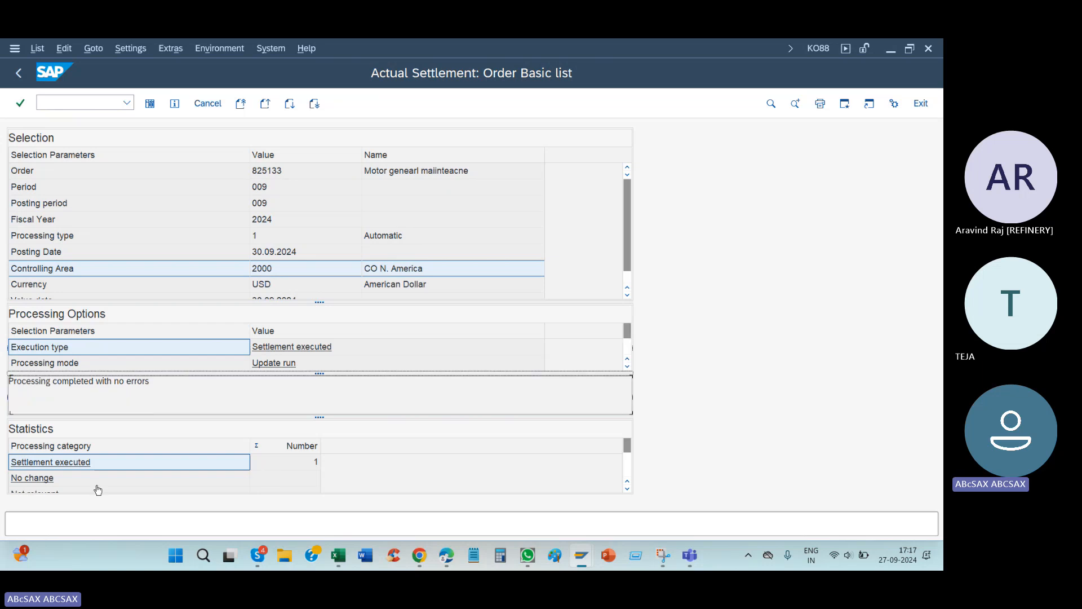
pyautogui.moveTo(469, 419); pyautogui.dragTo(469, 384)
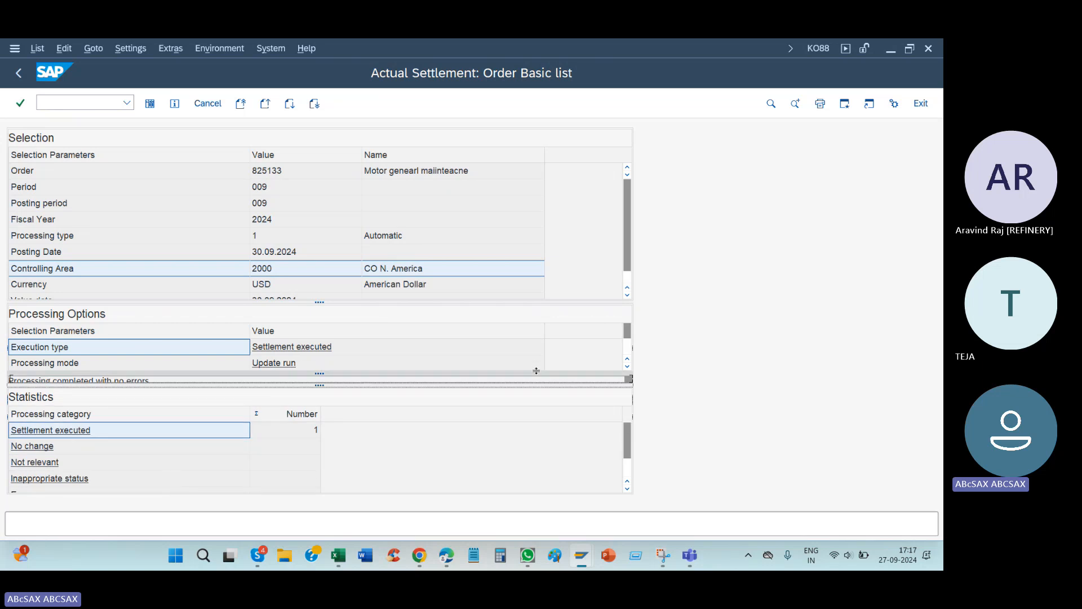
pyautogui.moveTo(552, 300); pyautogui.dragTo(563, 248)
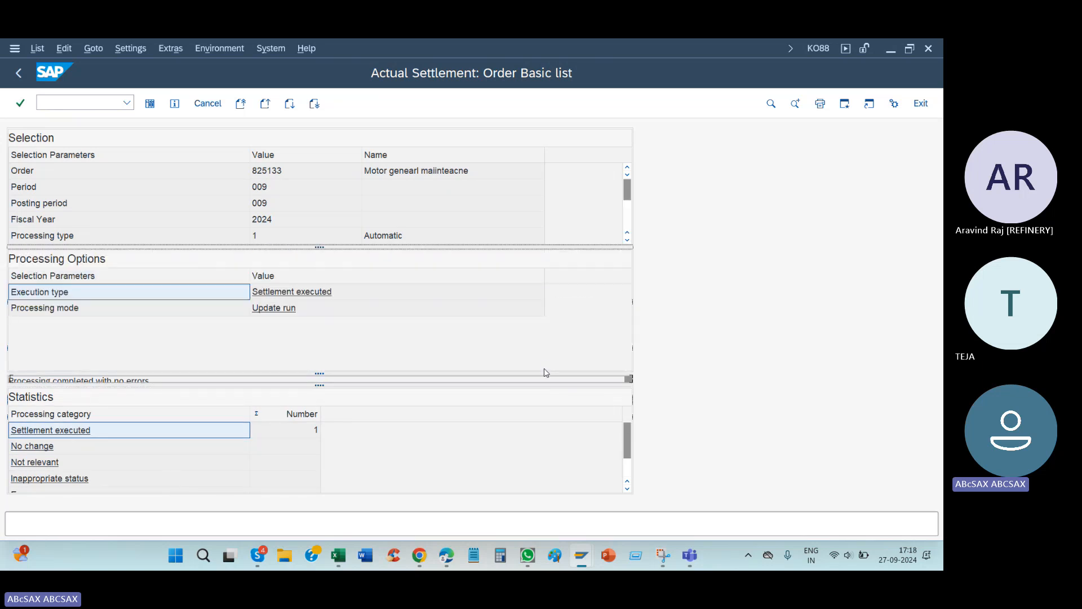
pyautogui.moveTo(544, 374); pyautogui.dragTo(557, 326)
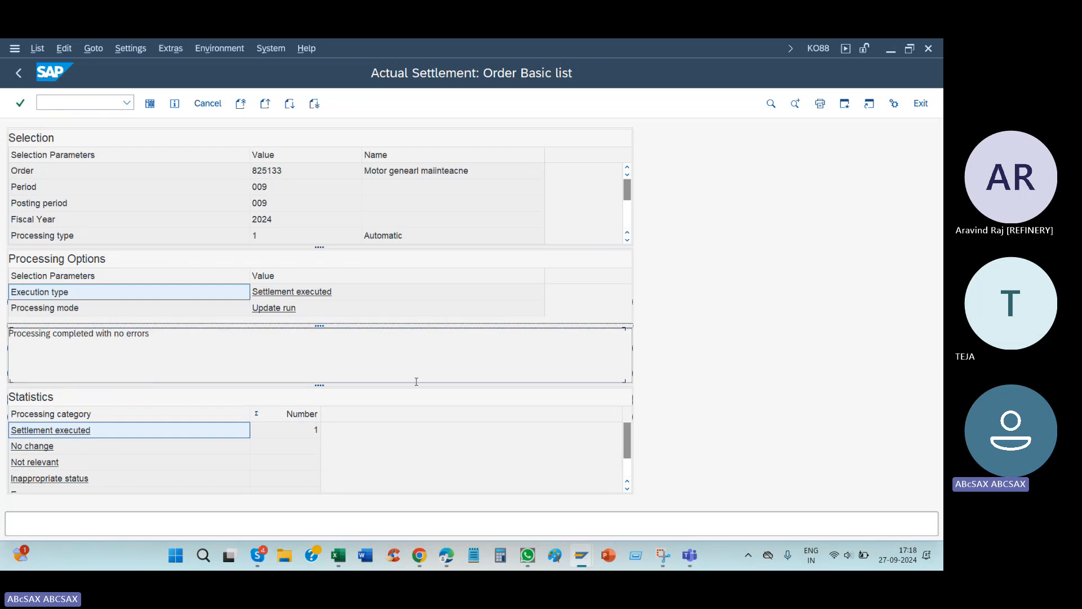
pyautogui.moveTo(417, 382); pyautogui.dragTo(417, 338)
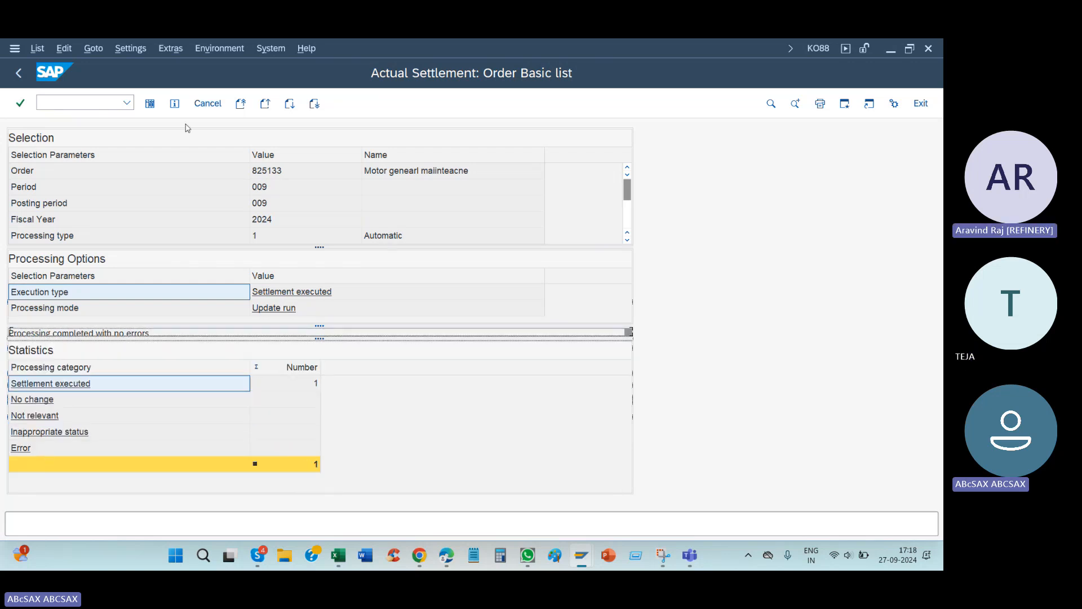
pyautogui.click(151, 107)
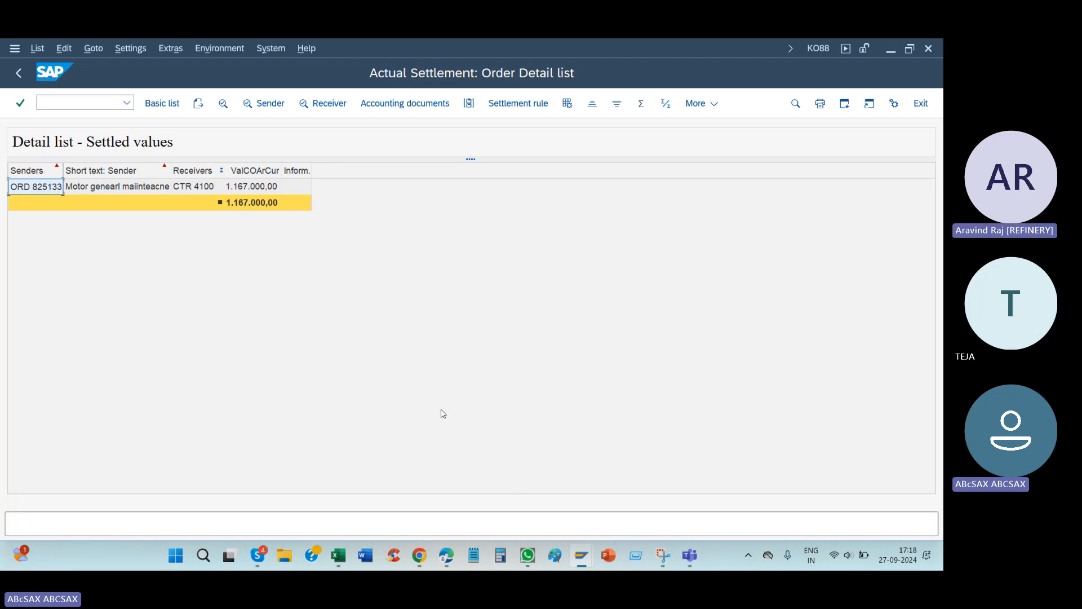
# Step: Switch to the Excel workbook's Batch 98 Tej sheet and enter "Sender" in A963 and "Work order" in B963
pyautogui.click(338, 555)
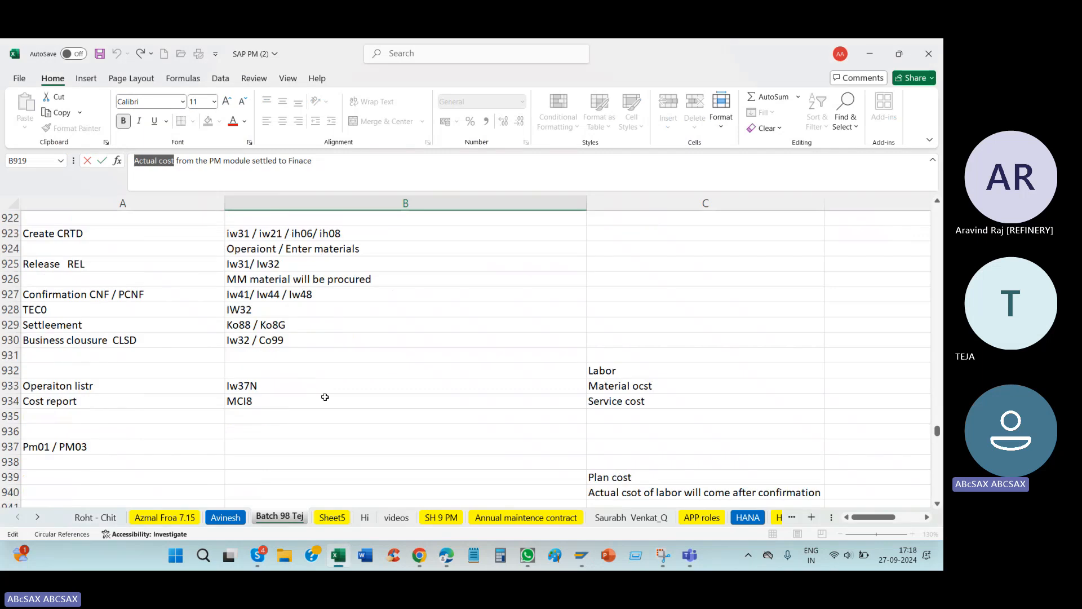
pyautogui.scroll(-11, 325, 397)
pyautogui.click(112, 338)
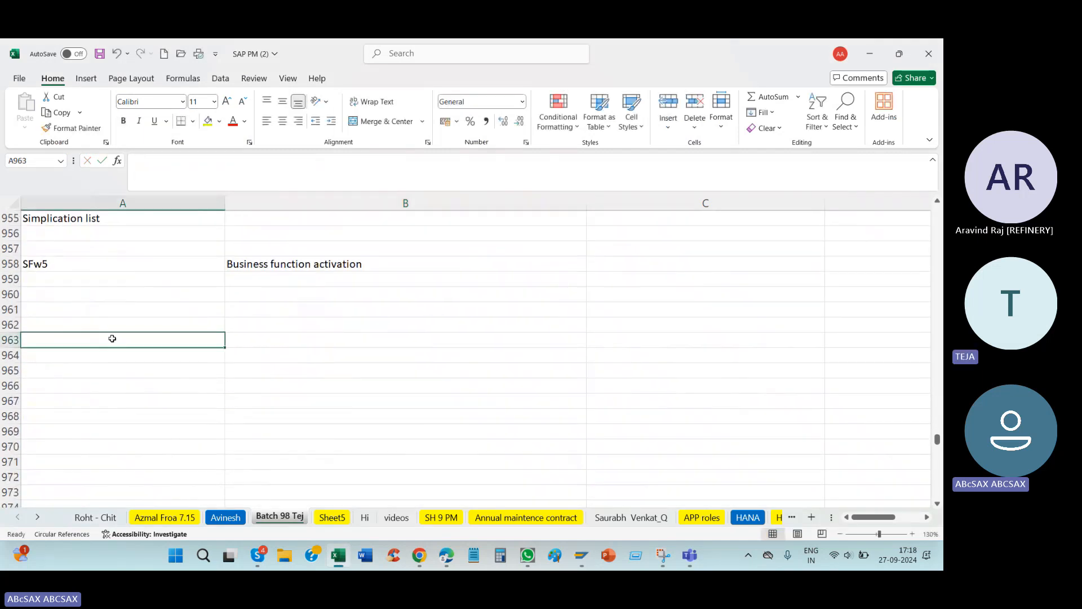
pyautogui.write('Send')
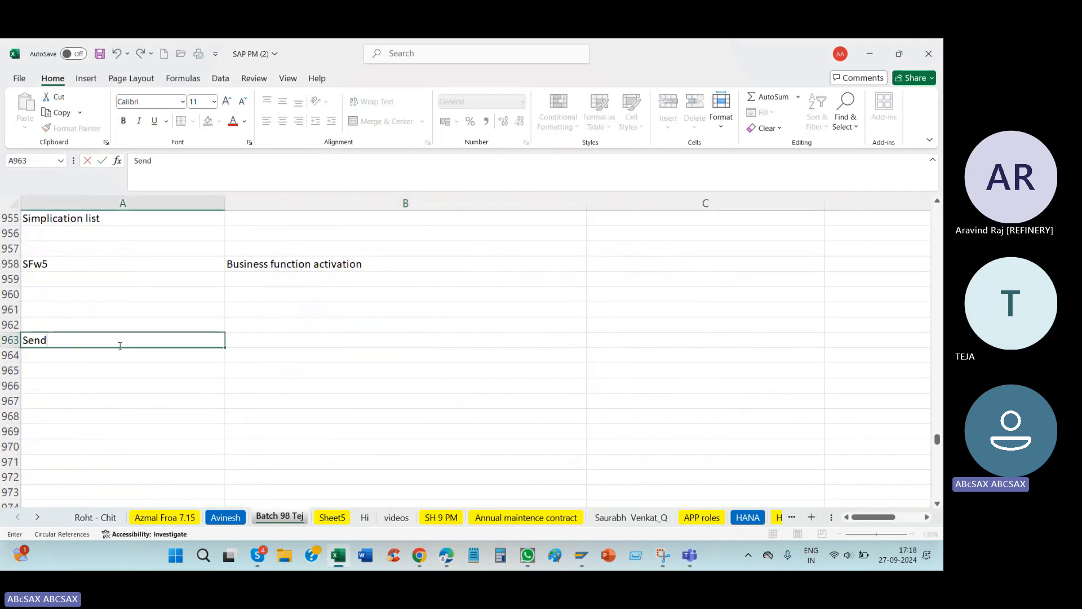
pyautogui.write('er')
pyautogui.press('Tab')
pyautogui.write('work')
pyautogui.press('BackSpace')
pyautogui.press('BackSpace')
pyautogui.press('BackSpace')
pyautogui.press('BackSpace')
pyautogui.write('e')
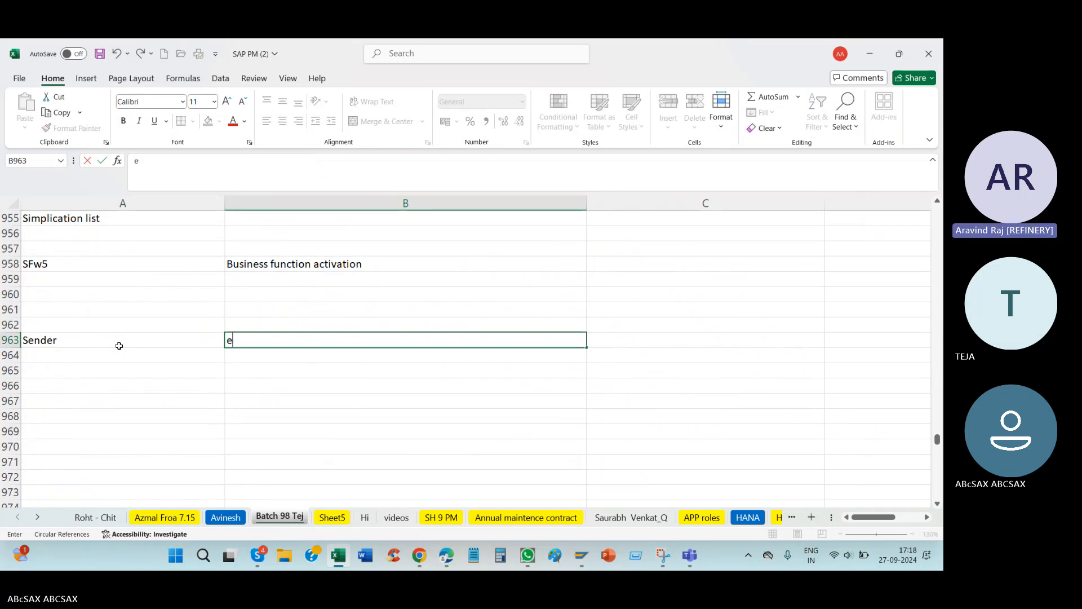
pyautogui.press('BackSpace')
pyautogui.write('Work order')
pyautogui.press('Return')
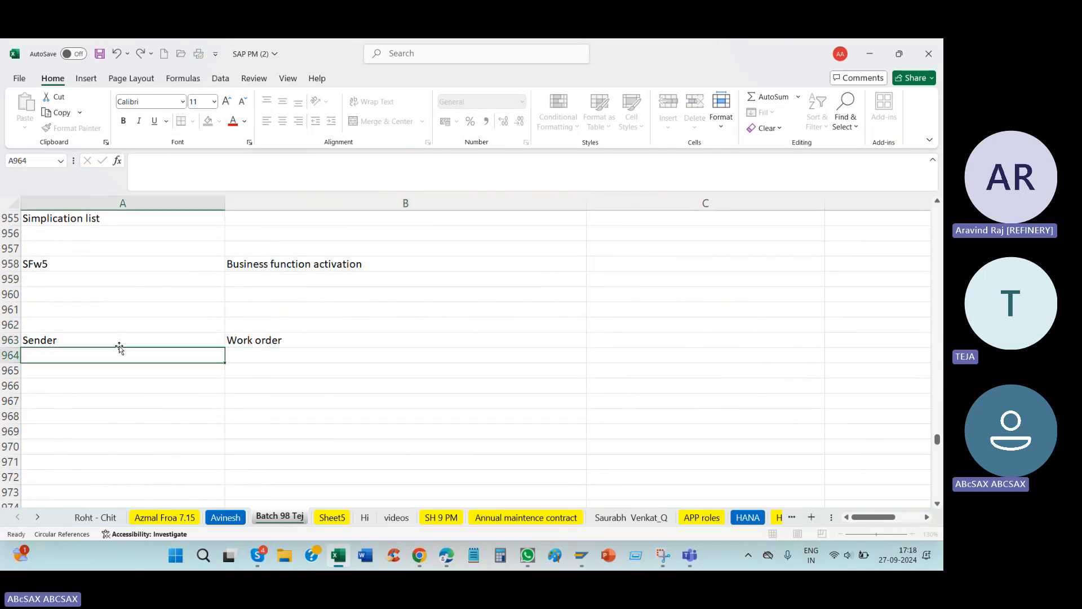
# Step: Label A964 "Recevier" and start its entry in B964 with "cost"
pyautogui.write('Rec')
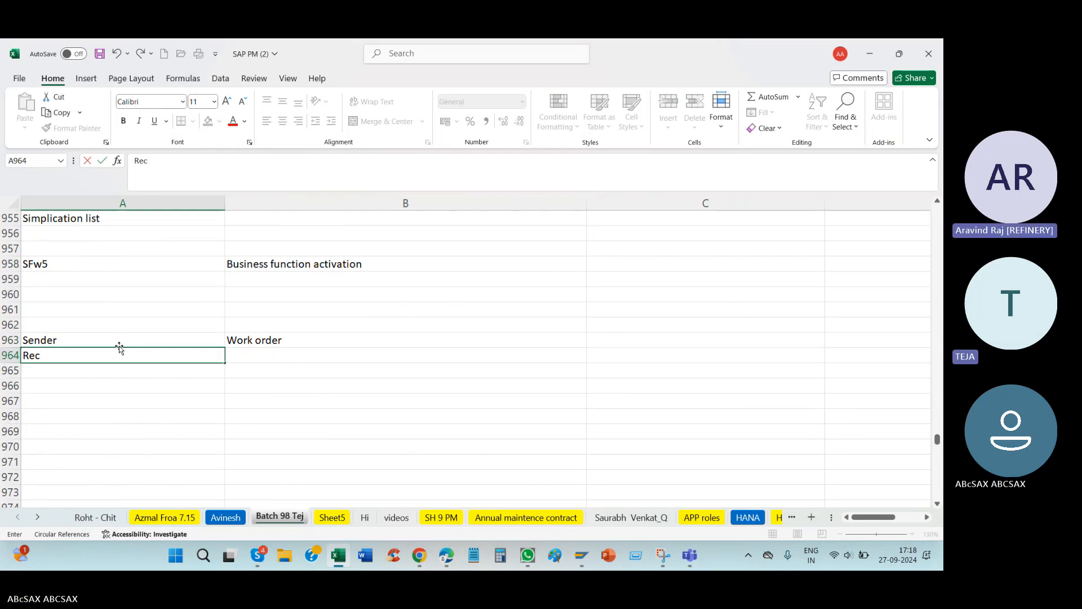
pyautogui.write('evier')
pyautogui.press('Tab')
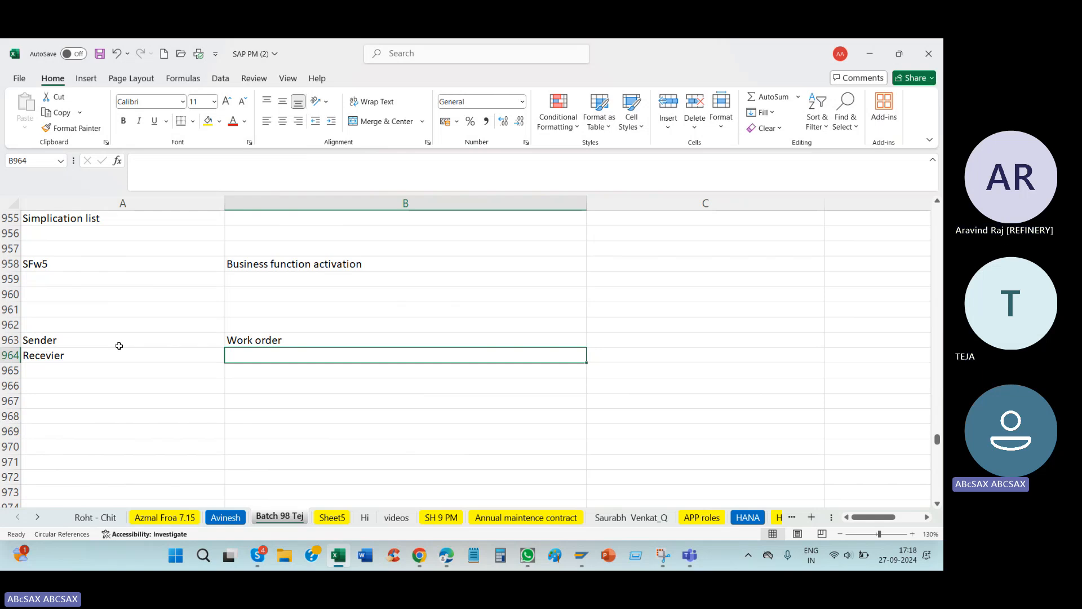
pyautogui.write('cost')
pyautogui.press('Tab')
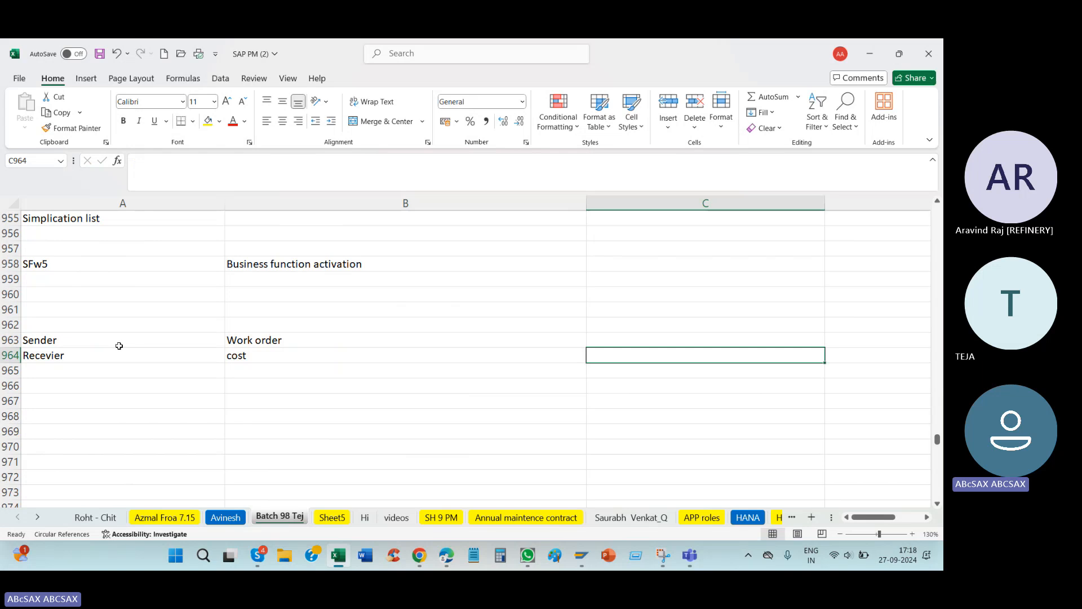
# Step: Enter the note "Receviers in PM Module" in C964
pyautogui.write('R')
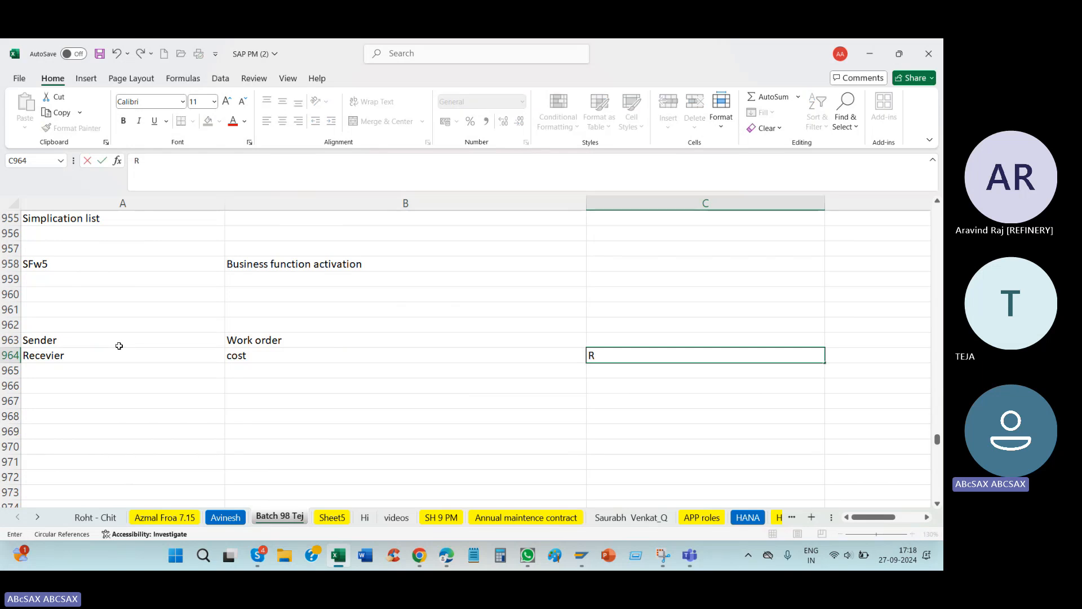
pyautogui.write('eceviers in PM Modu')
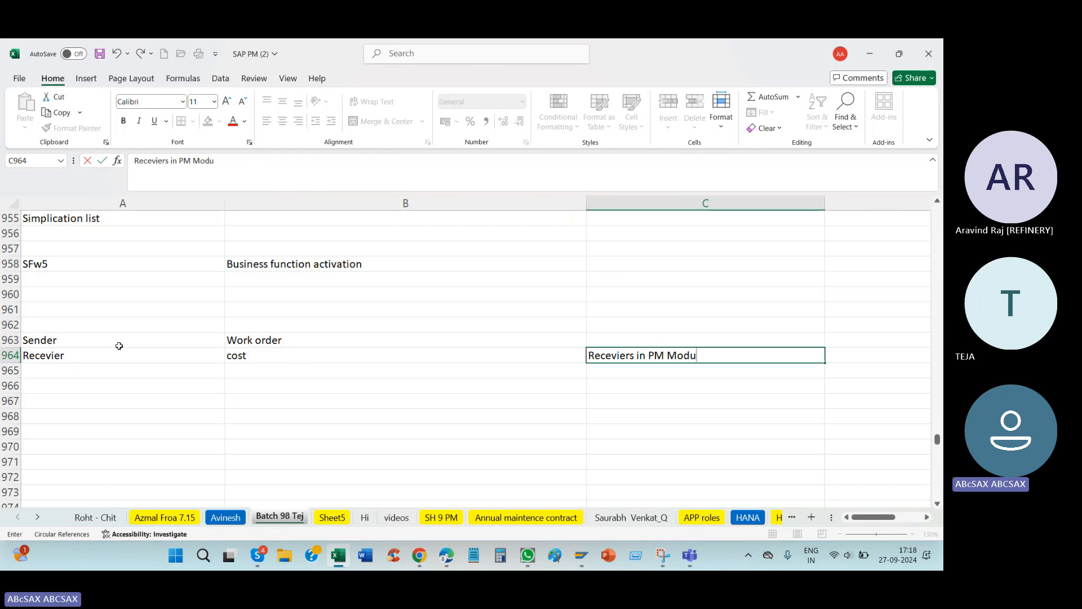
pyautogui.write('es')
pyautogui.press('BackSpace')
pyautogui.press('BackSpace')
pyautogui.write('le')
pyautogui.press('Return')
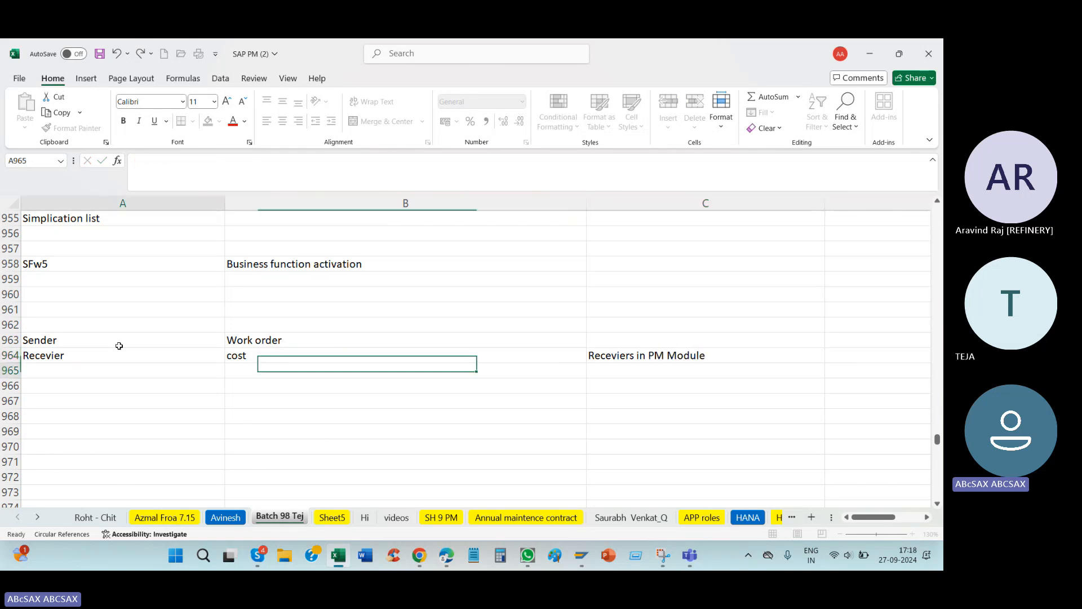
pyautogui.press('Left')
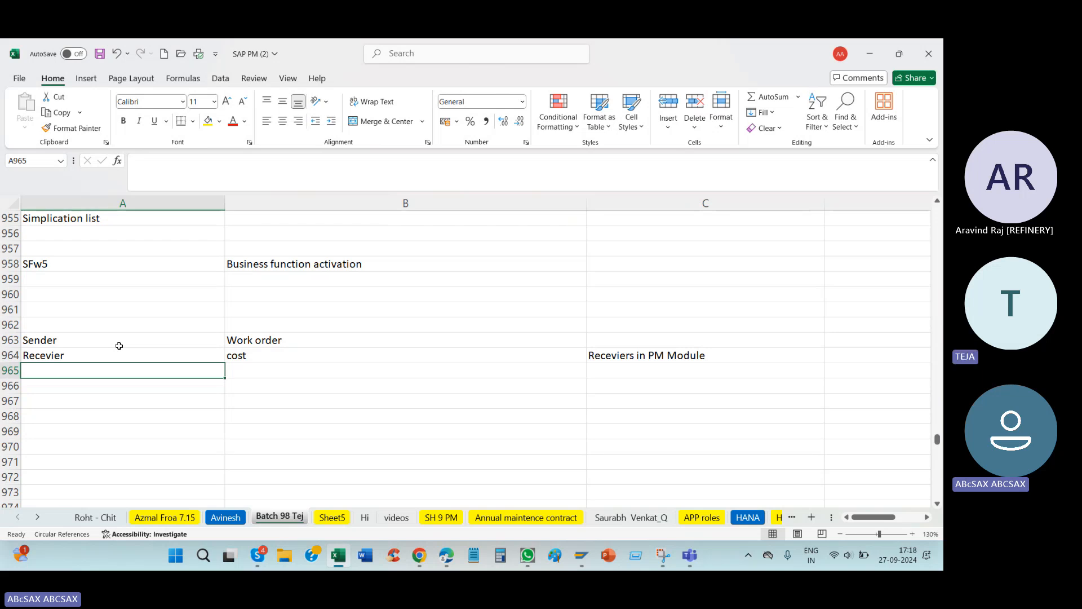
# Step: Complete the receiver list in B964 as "costcente/ GL Acc/ asset / WBS / Mateir/ Work orer /networkd"
pyautogui.click(288, 354)
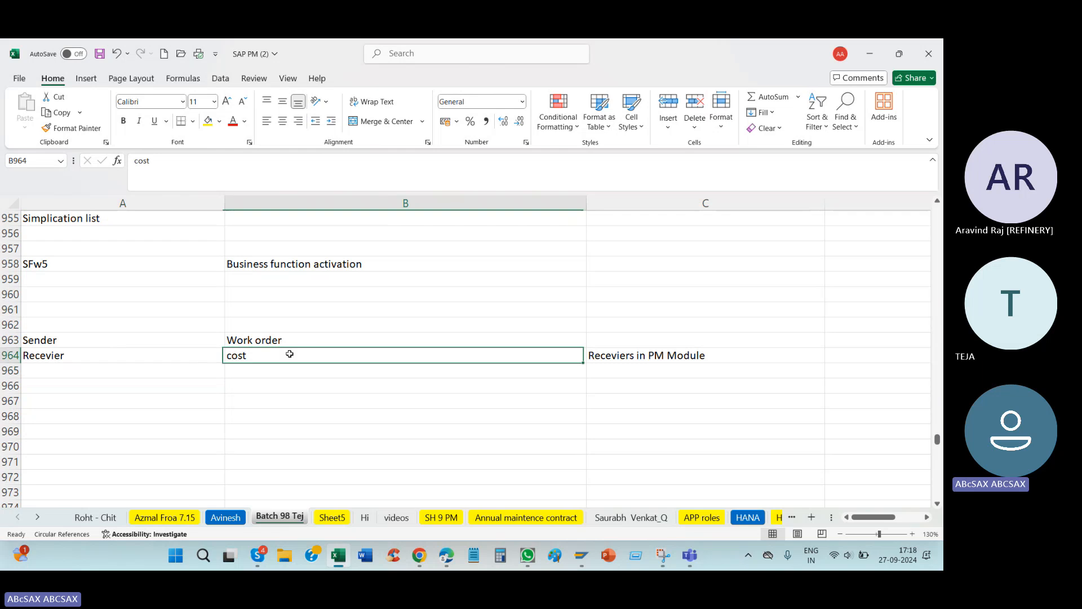
pyautogui.doubleClick(287, 354)
pyautogui.write('ecenger')
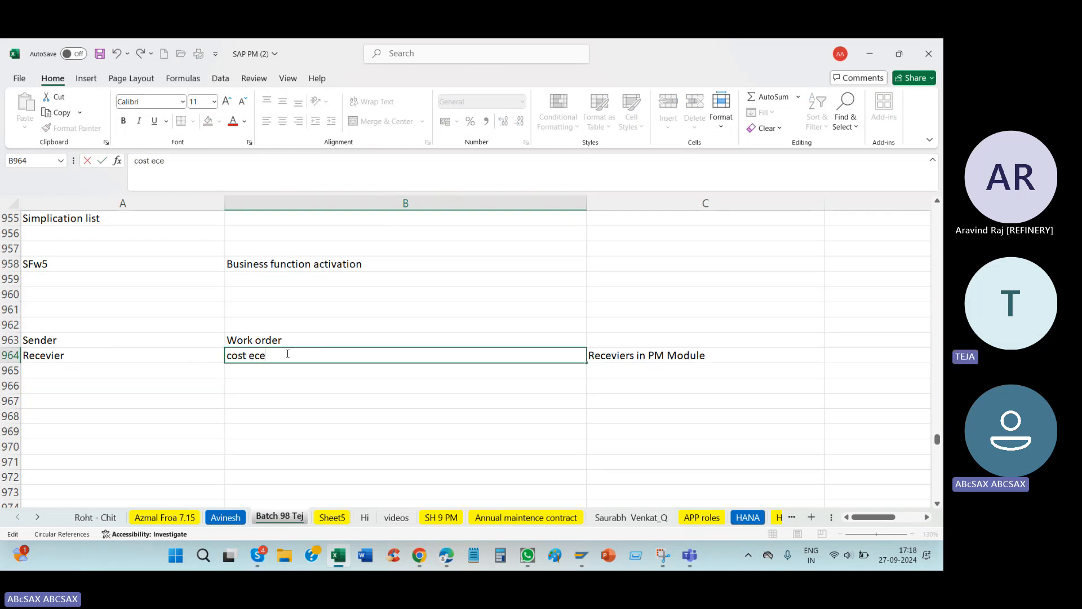
pyautogui.press('BackSpace')
pyautogui.press('BackSpace')
pyautogui.press('BackSpace')
pyautogui.press('BackSpace')
pyautogui.press('BackSpace')
pyautogui.press('BackSpace')
pyautogui.press('BackSpace')
pyautogui.press('BackSpace')
pyautogui.write('cente/ GL ')
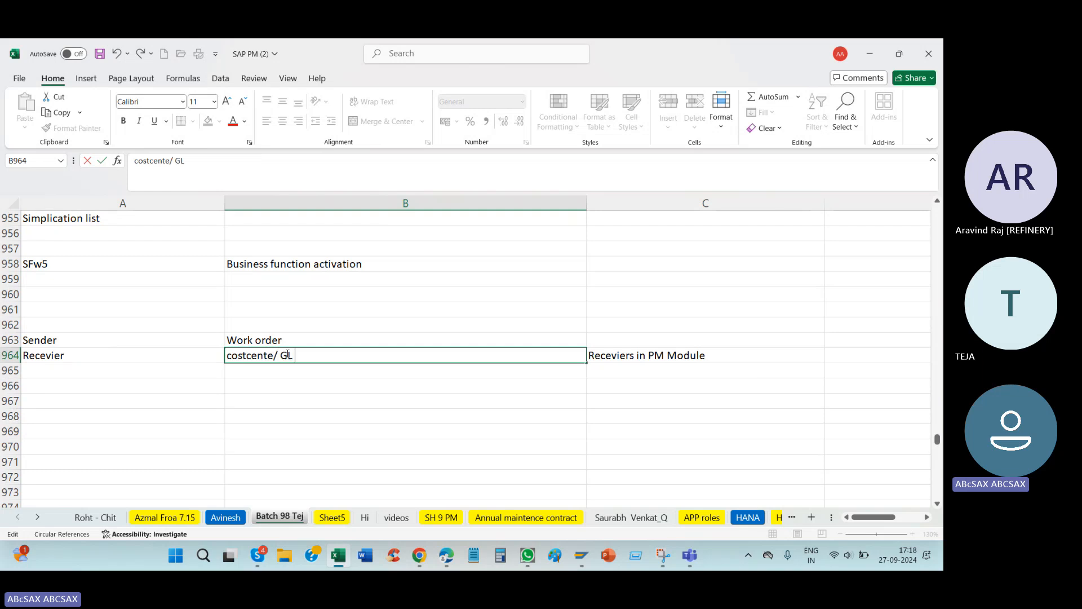
pyautogui.write('Acc/ asset / WBS')
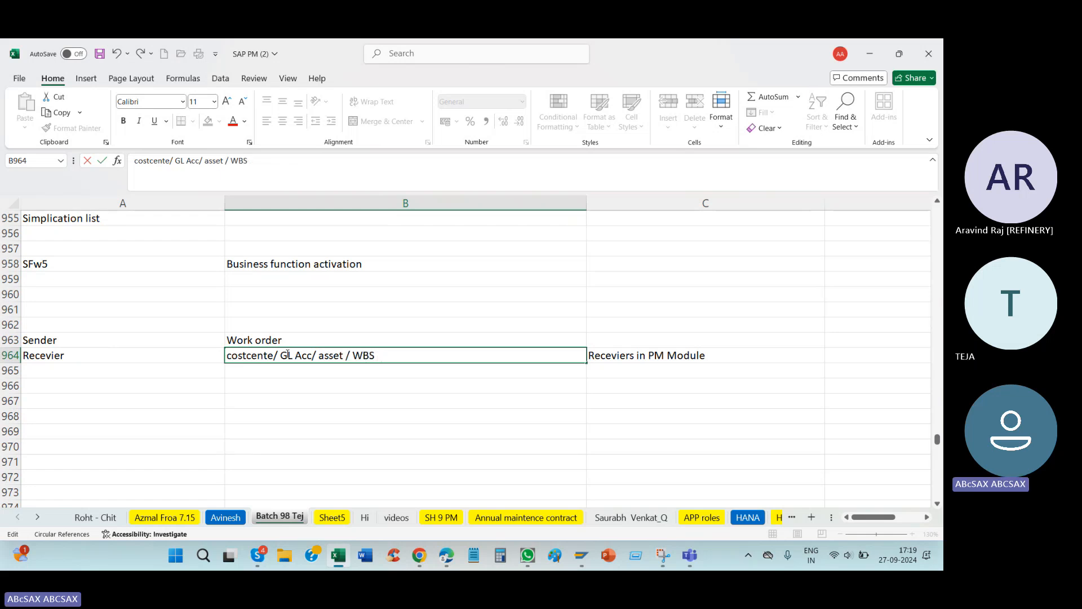
pyautogui.write(' / Mateir/ Work orer /')
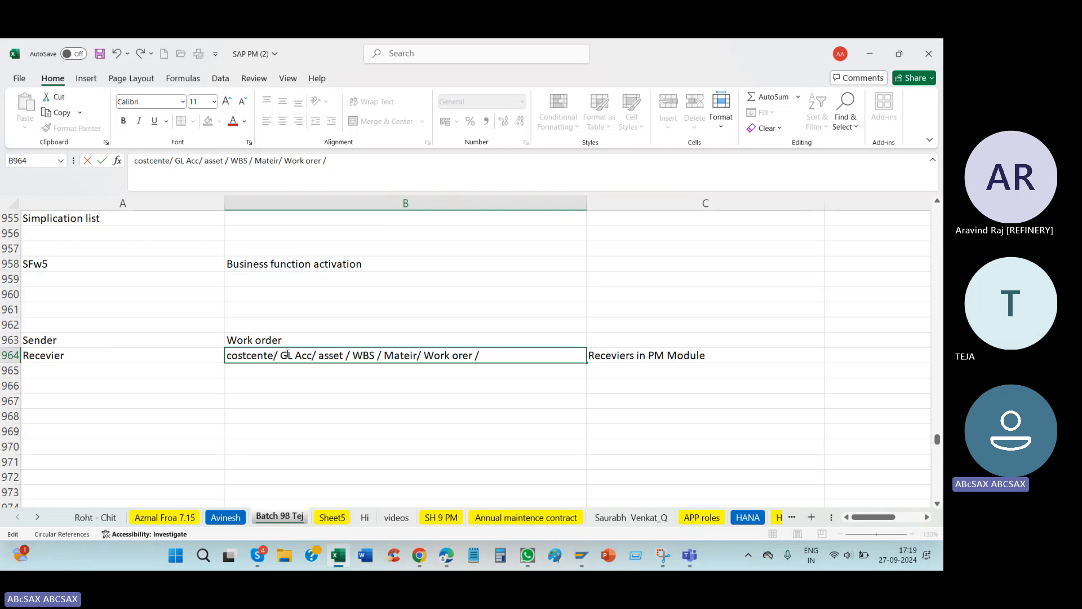
pyautogui.write('etworkd')
pyautogui.press('Return')
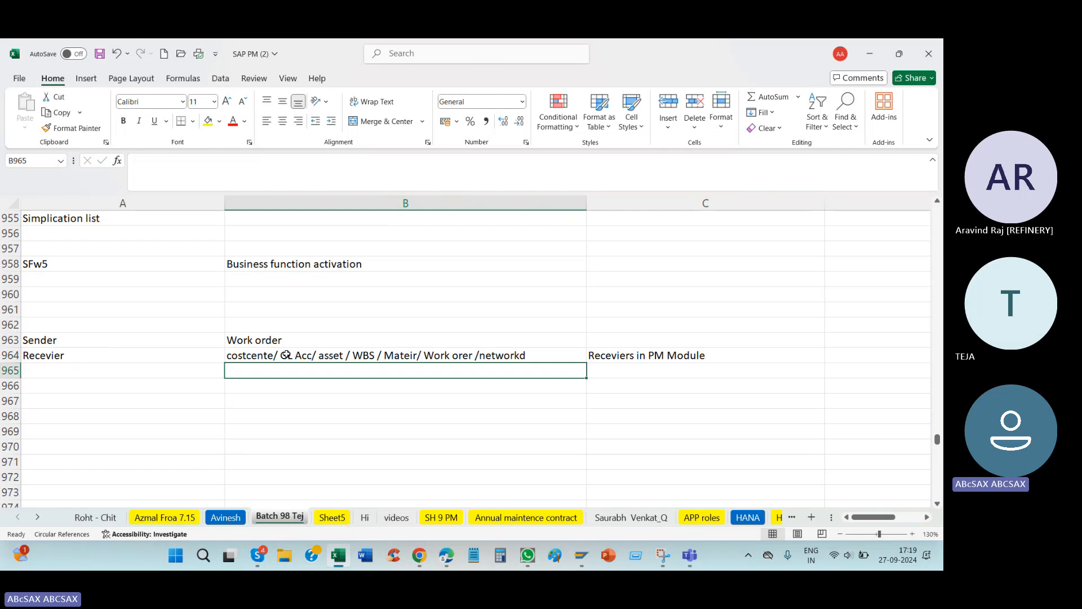
pyautogui.click(636, 356)
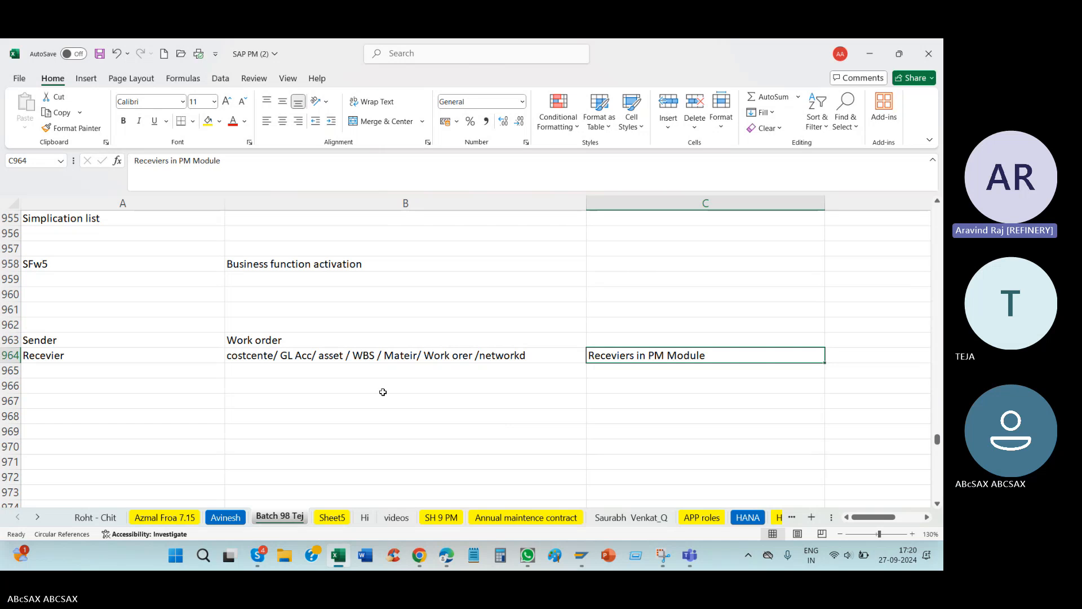
# Step: Switch back to SAP, leave the settlement lists and try to execute the motor order's settlement again with Test Run turned off
pyautogui.hotkey('alt', 'Tab')
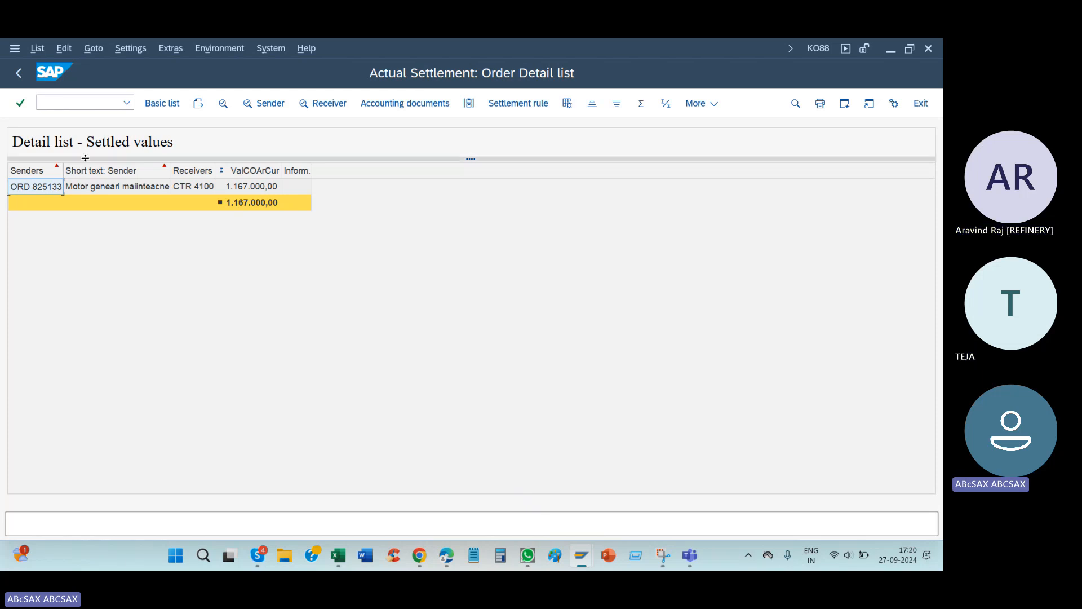
pyautogui.click(18, 73)
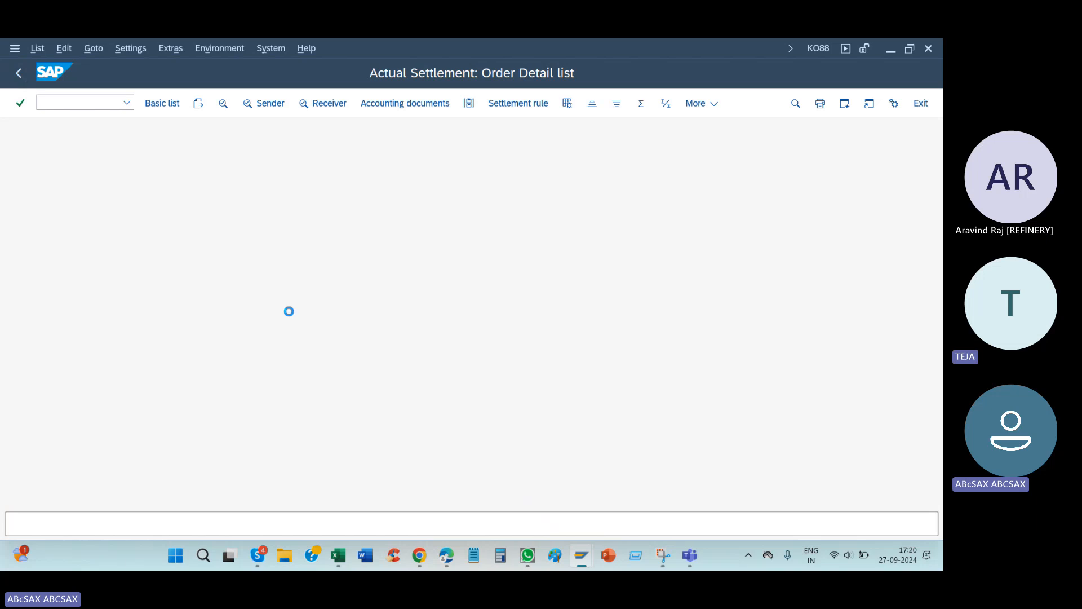
pyautogui.click(21, 75)
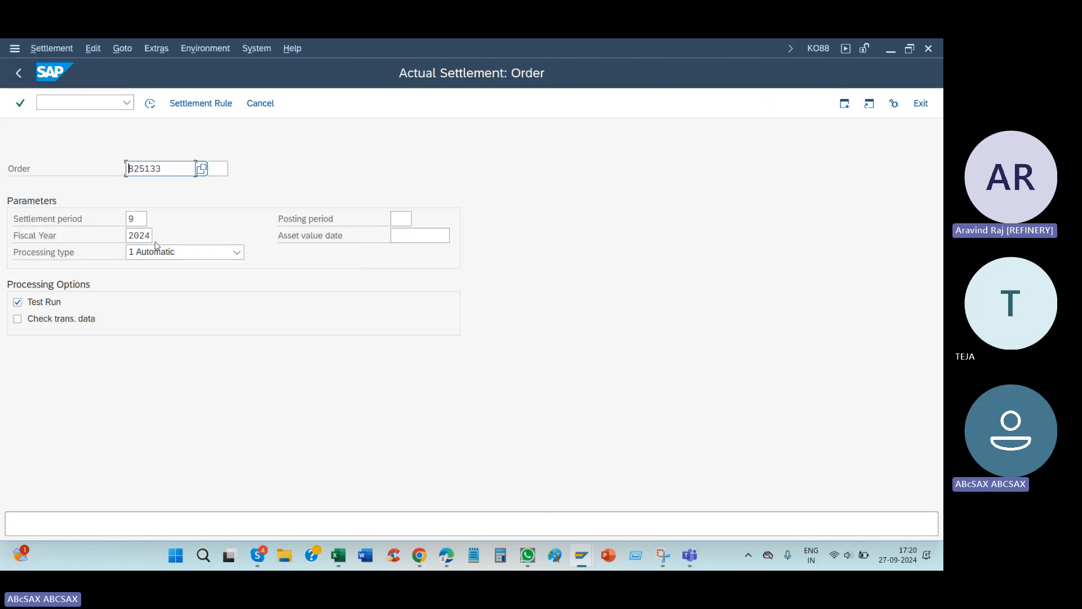
pyautogui.click(25, 302)
pyautogui.click(150, 103)
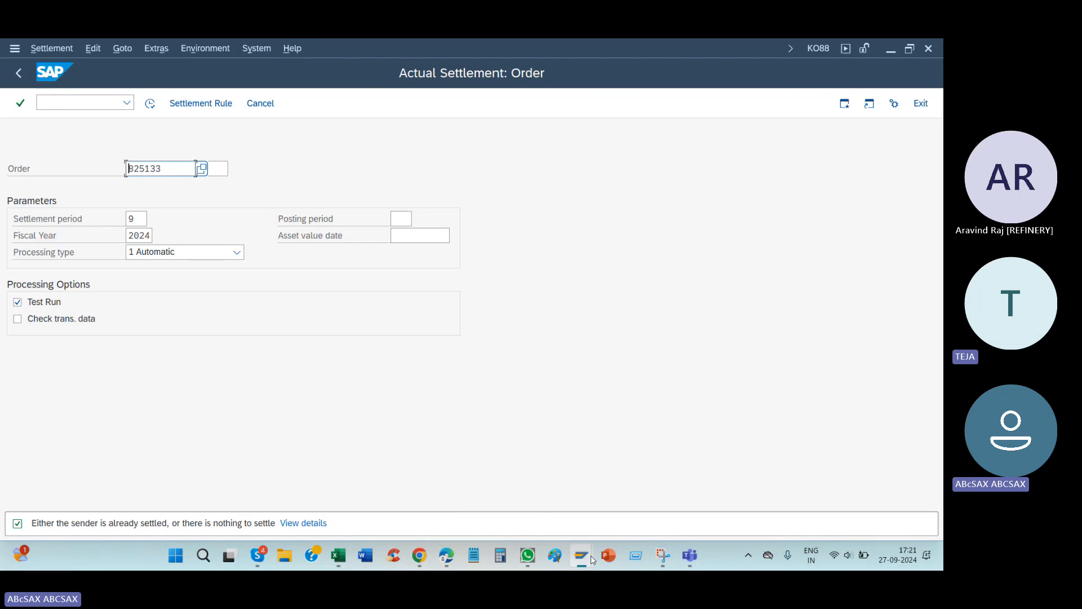
pyautogui.moveTo(586, 556)
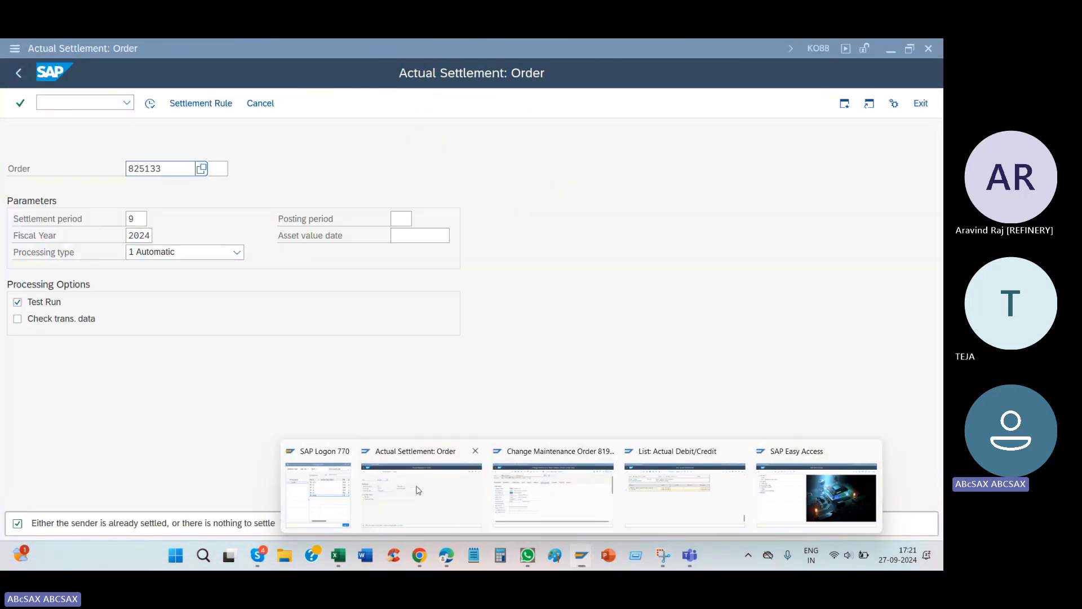
pyautogui.click(419, 490)
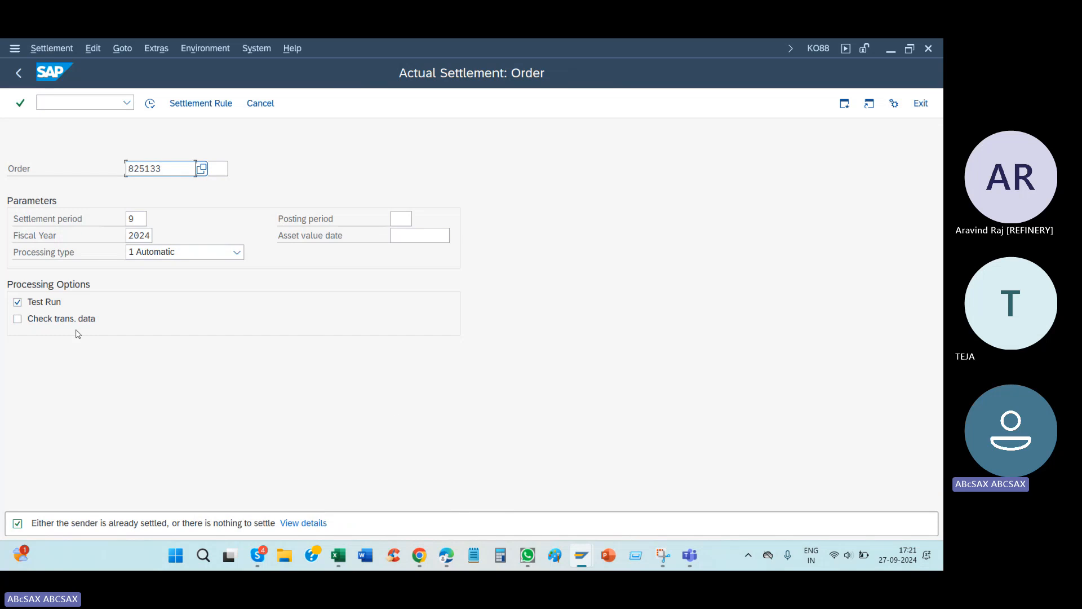
# Step: Retry the motor order's actual settlement for period 9 of 2024, again with Test Run cleared
pyautogui.click(18, 302)
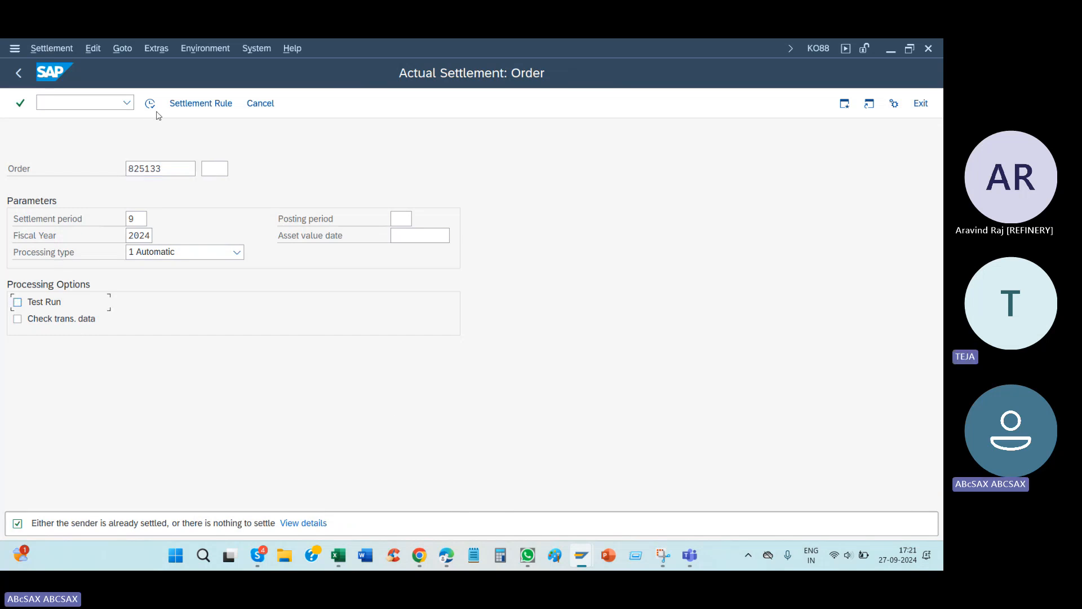
pyautogui.press('space')
pyautogui.press('Return')
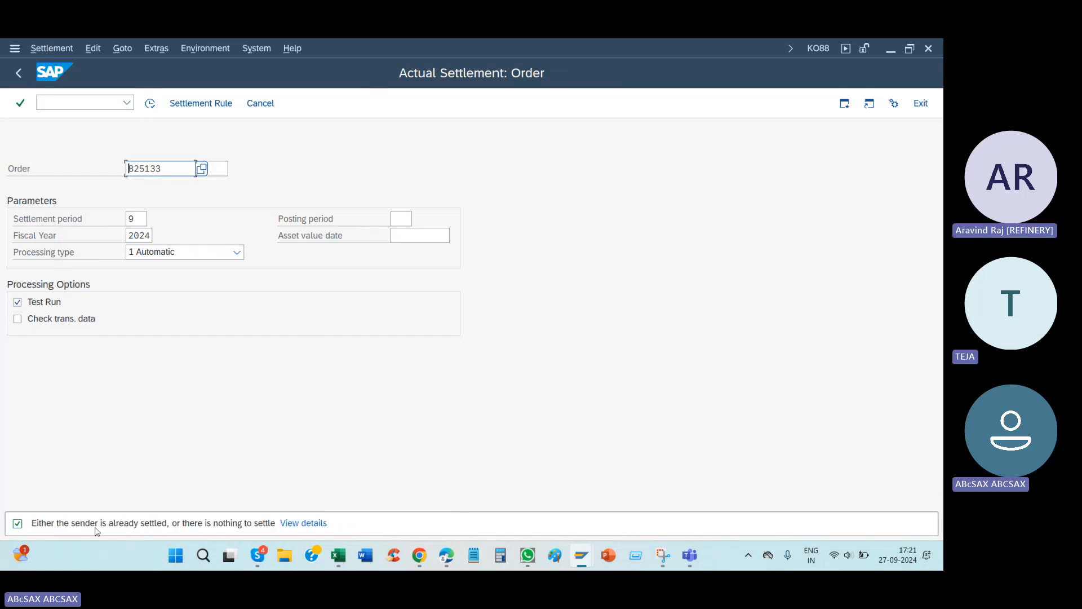
# Step: Open the long text of the settlement message, highlight its heading for reading and return to the settlement screen
pyautogui.doubleClick(163, 524)
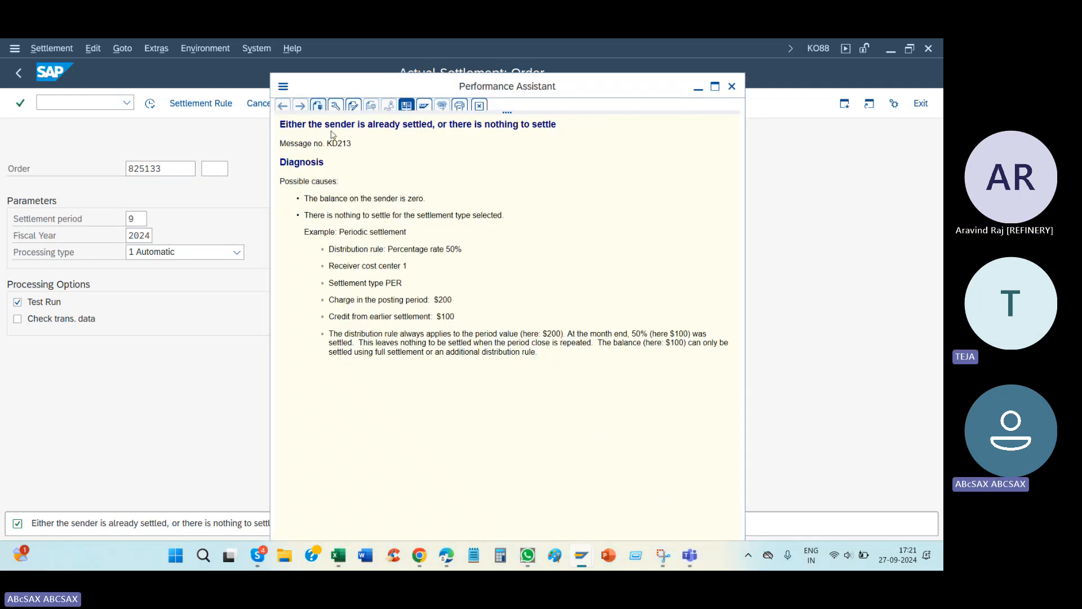
pyautogui.moveTo(280, 124); pyautogui.dragTo(594, 125)
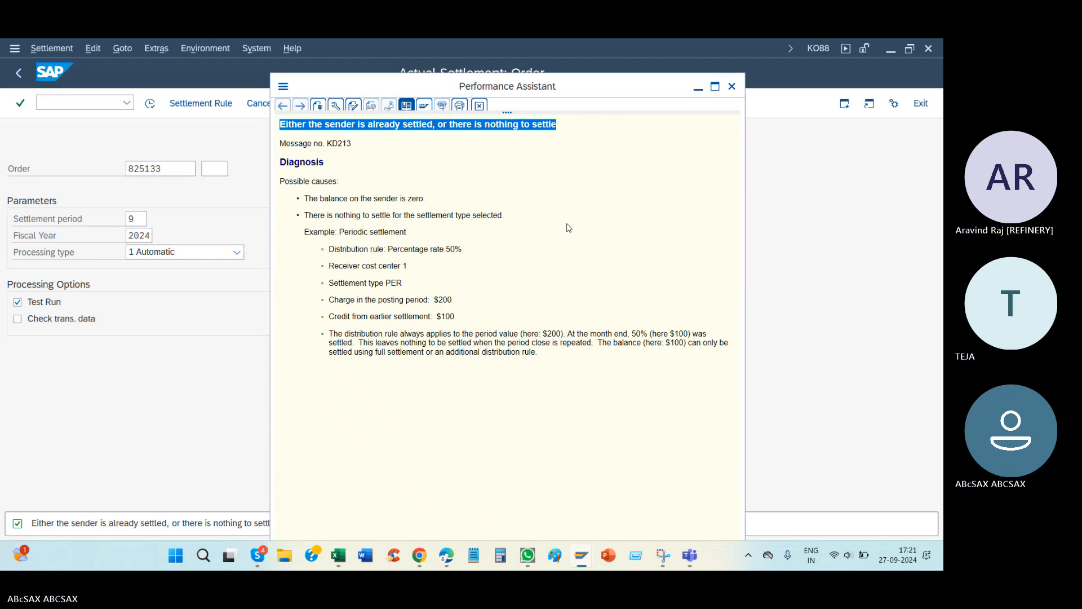
pyautogui.click(412, 131)
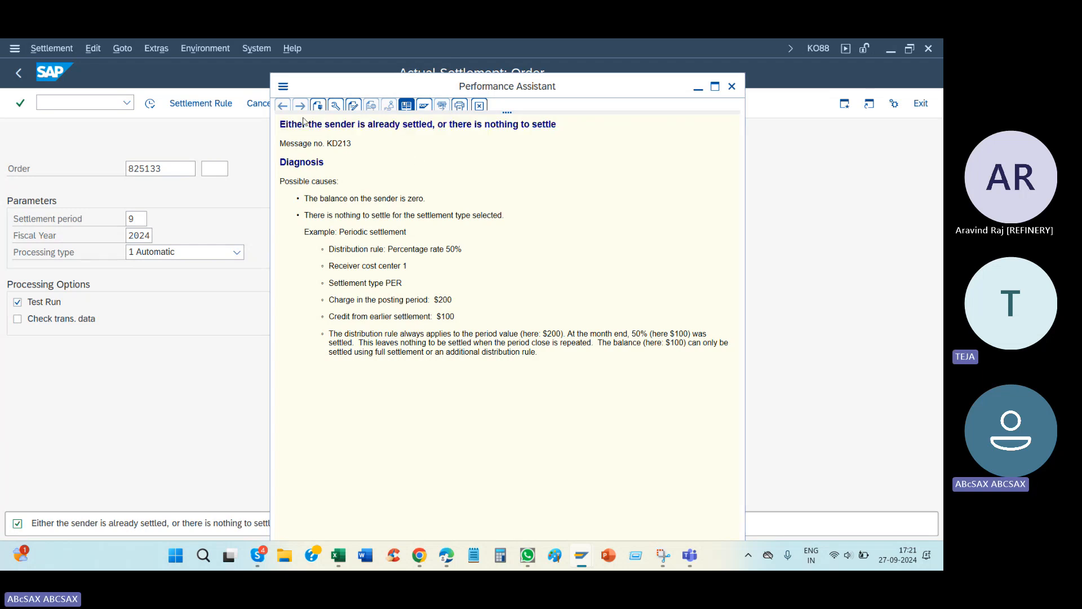
pyautogui.moveTo(306, 124); pyautogui.dragTo(557, 125)
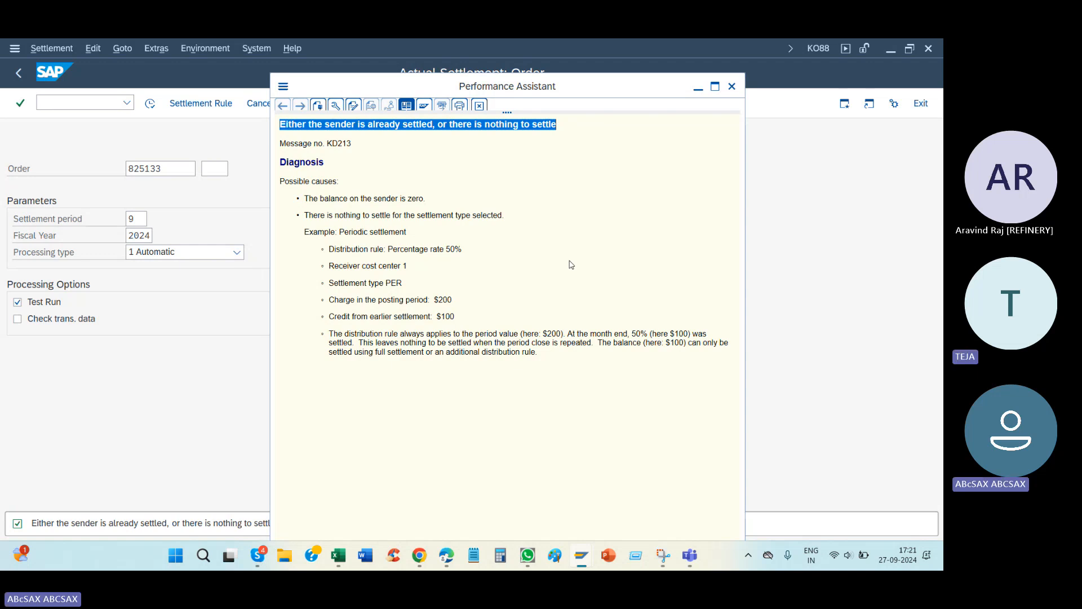
pyautogui.click(601, 266)
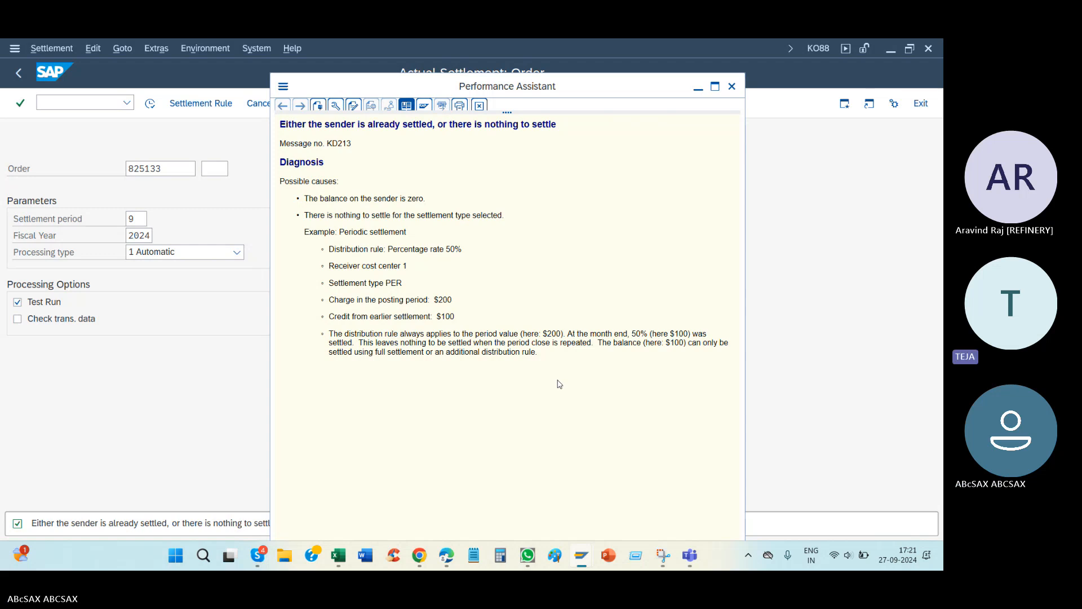
pyautogui.click(148, 368)
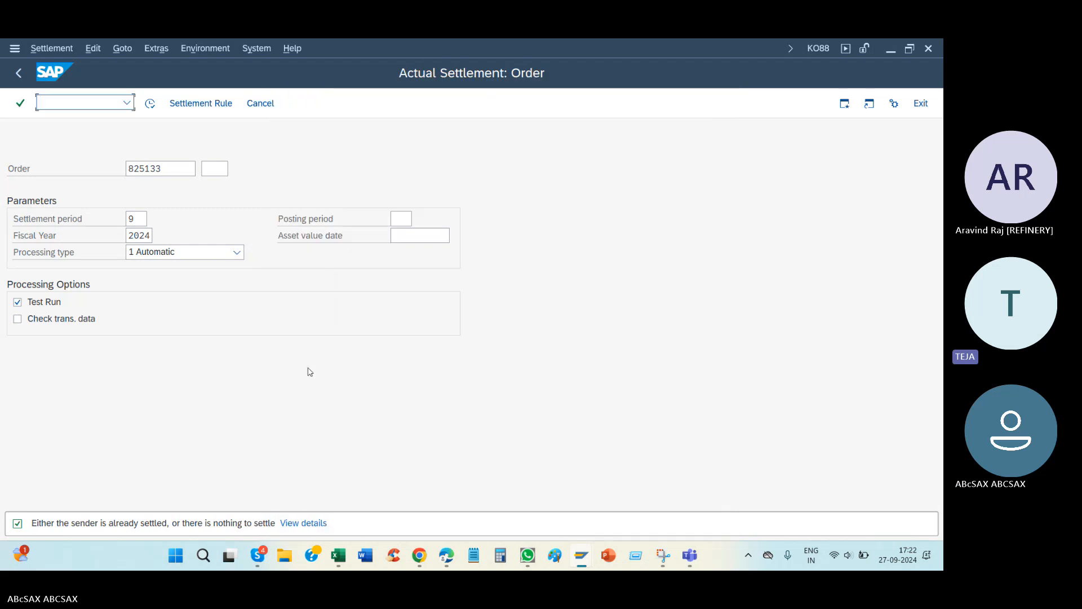
# Step: Switch to Excel, highlight the sender entry in A963:B963 and return to SAP
pyautogui.click(340, 557)
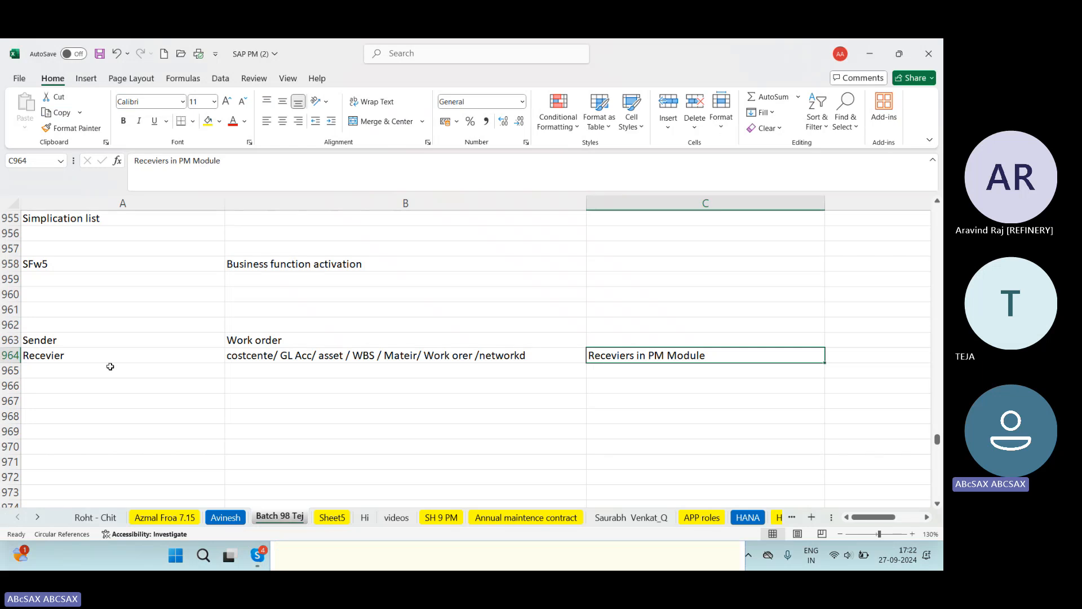
pyautogui.moveTo(92, 343); pyautogui.dragTo(270, 341)
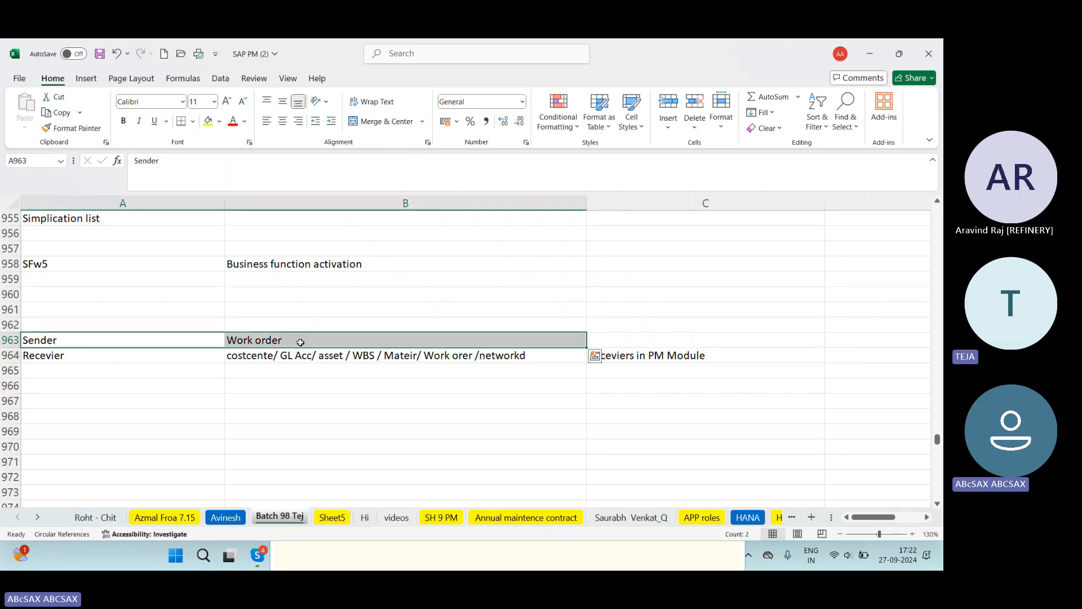
pyautogui.hotkey('alt', 'Tab')
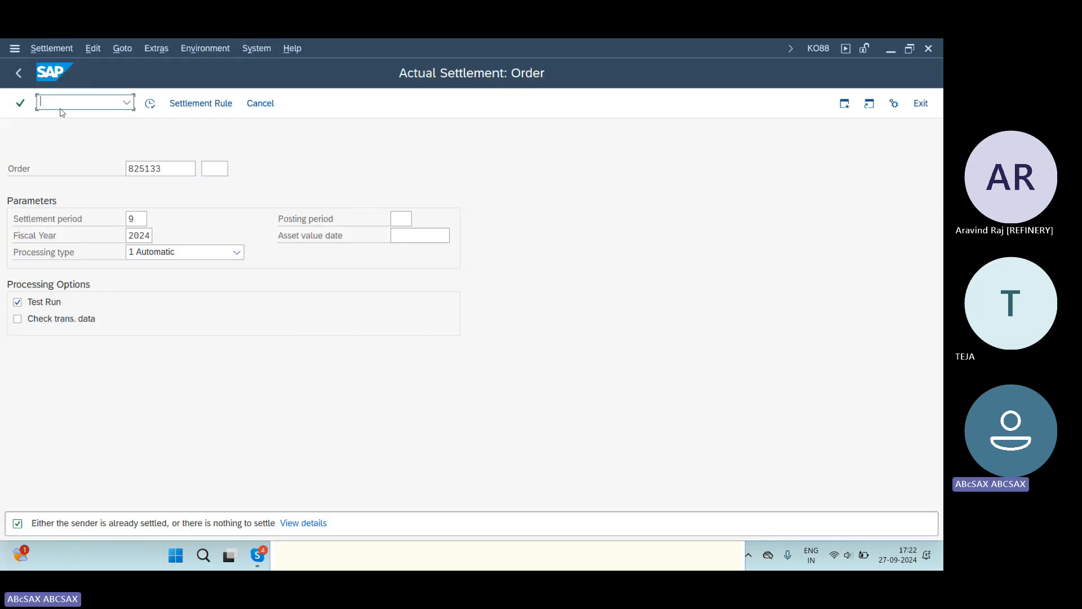
# Step: Open the motor order in IW32, display its plan/actual cost report and compare the total actual costs with the earlier snip
pyautogui.write('/niw32')
pyautogui.press('Return')
pyautogui.press('Return')
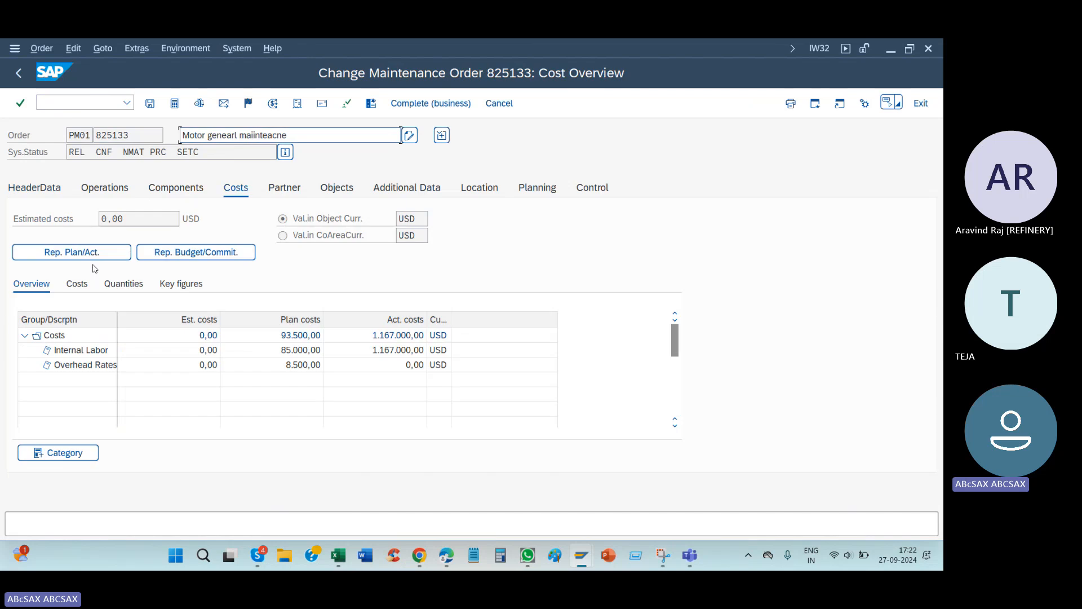
pyautogui.click(85, 251)
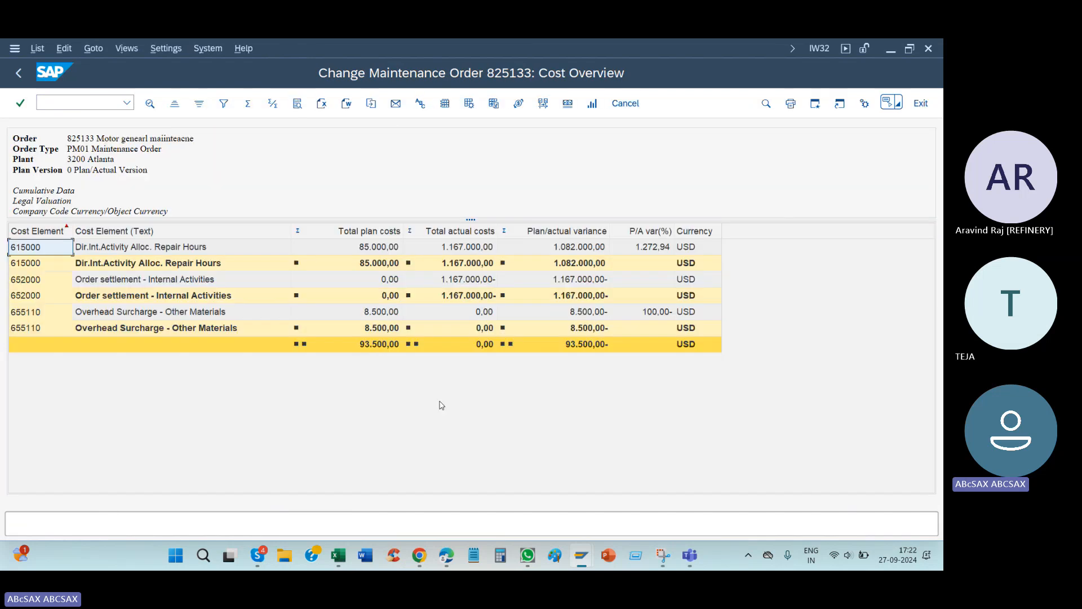
pyautogui.click(482, 348)
pyautogui.click(662, 556)
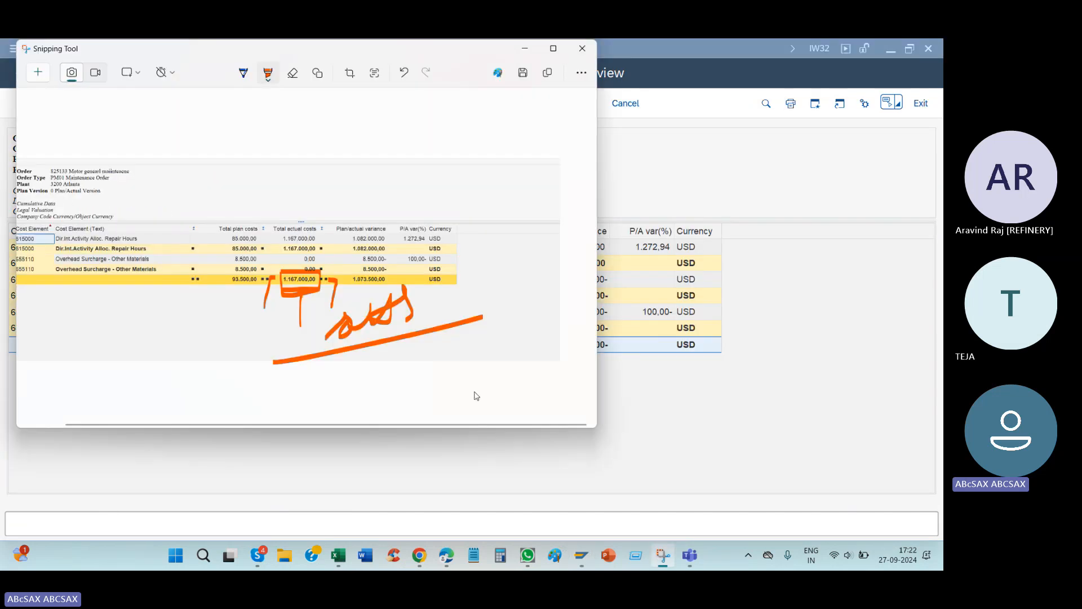
pyautogui.hotkey('alt', 'Tab')
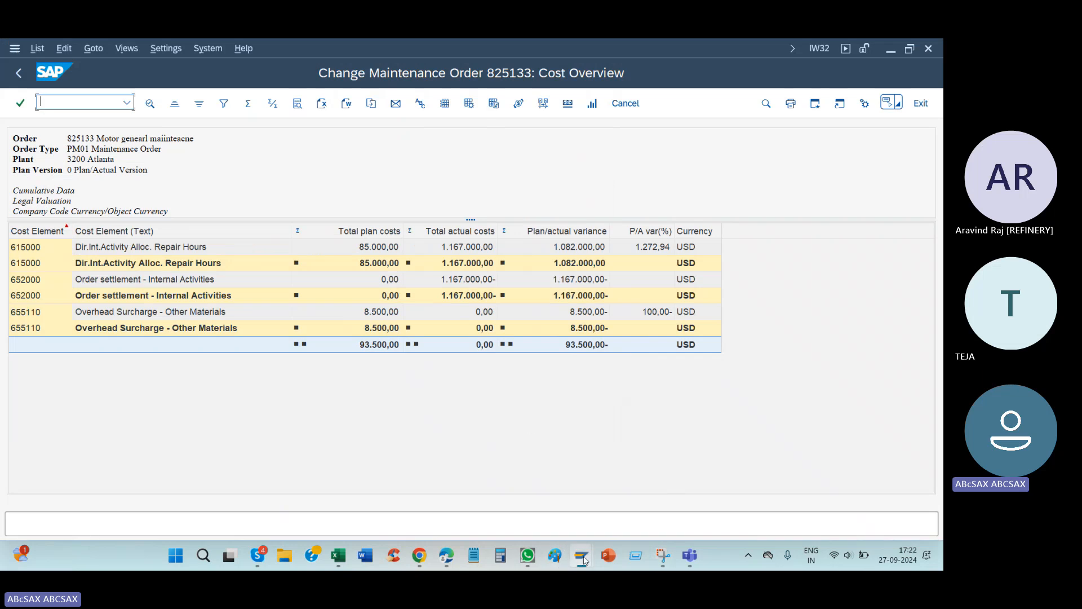
# Step: Switch to the Actual Debit/Credit list, snip its order table and draw an orange line below the balance
pyautogui.moveTo(581, 556)
pyautogui.click(670, 511)
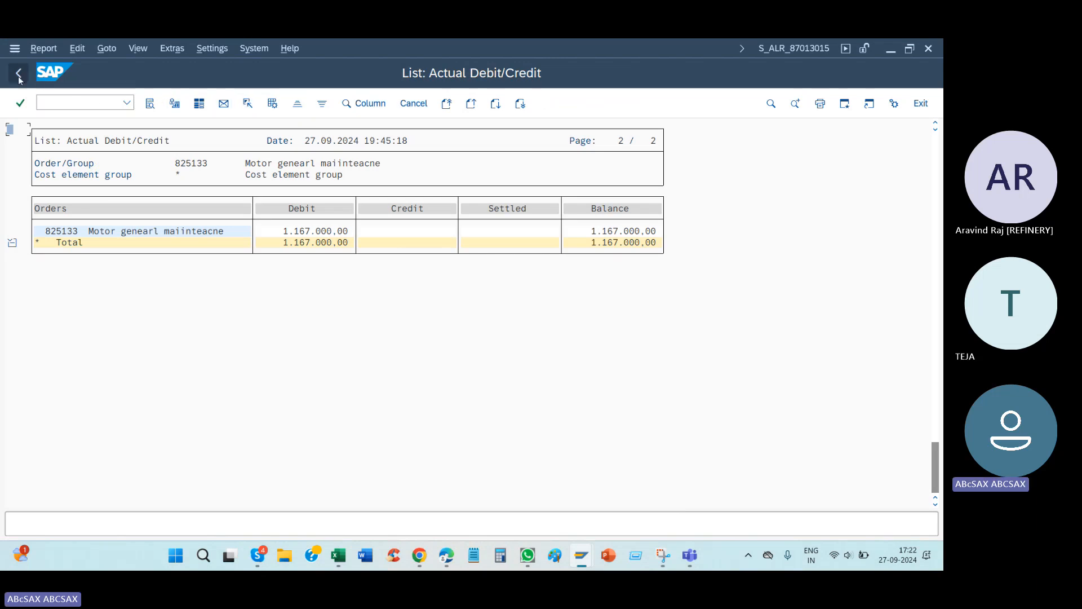
pyautogui.click(664, 555)
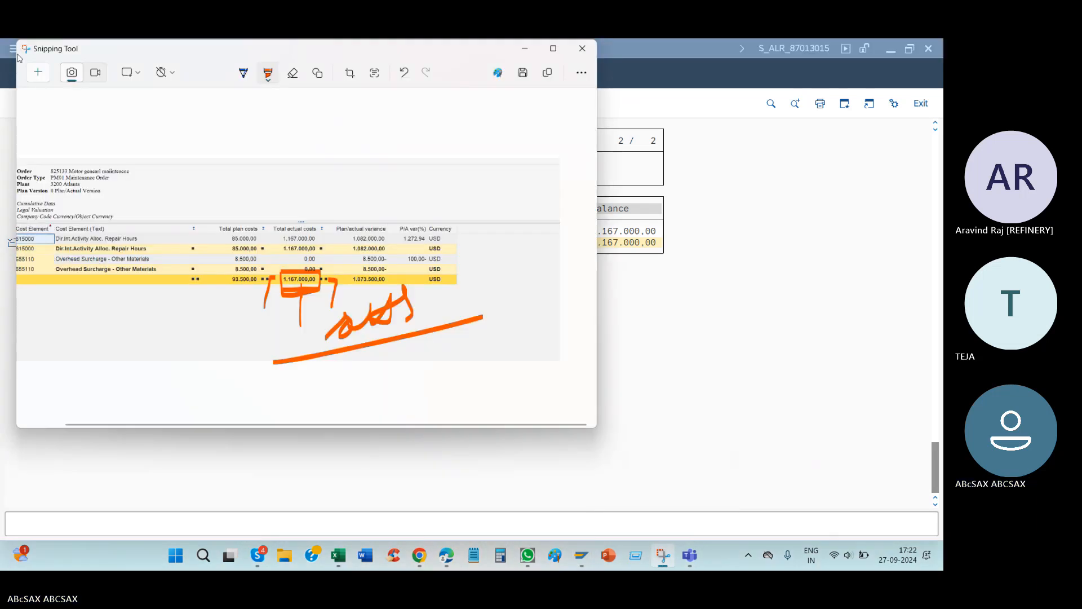
pyautogui.click(42, 74)
pyautogui.moveTo(26, 142); pyautogui.dragTo(825, 356)
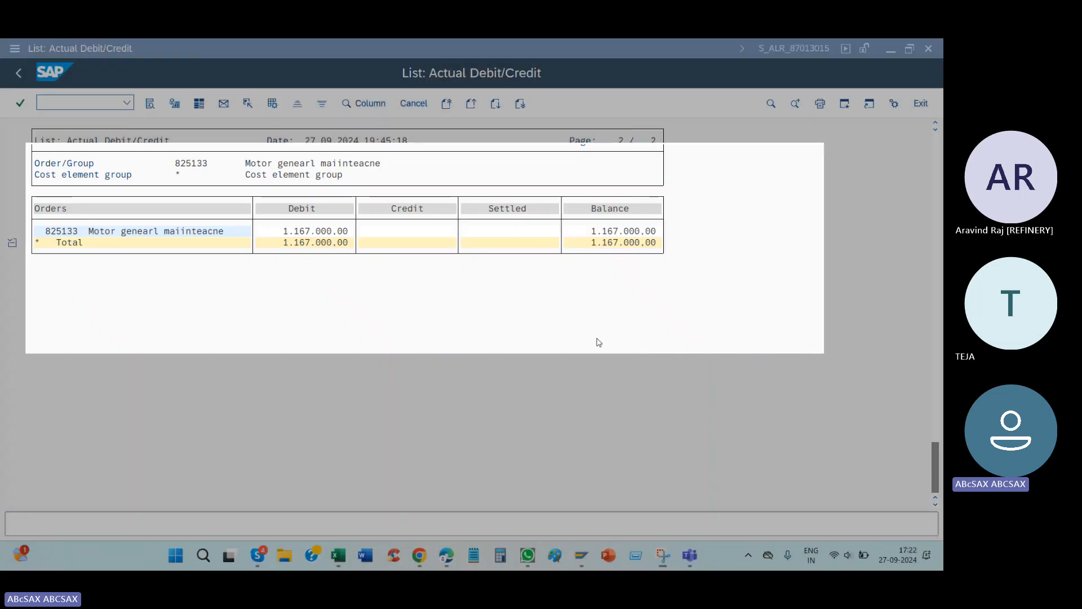
pyautogui.moveTo(335, 299); pyautogui.dragTo(496, 293)
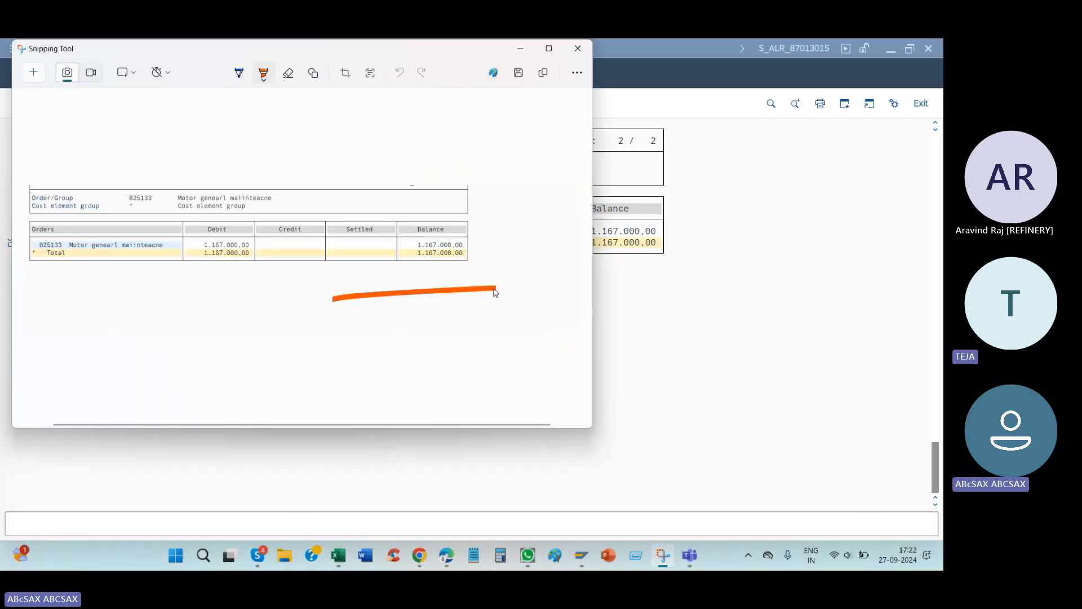
# Step: Exit the old Actual Debit/Credit list in SAP and rerun the report for the motor order in controlling area 2000
pyautogui.click(634, 293)
pyautogui.click(19, 73)
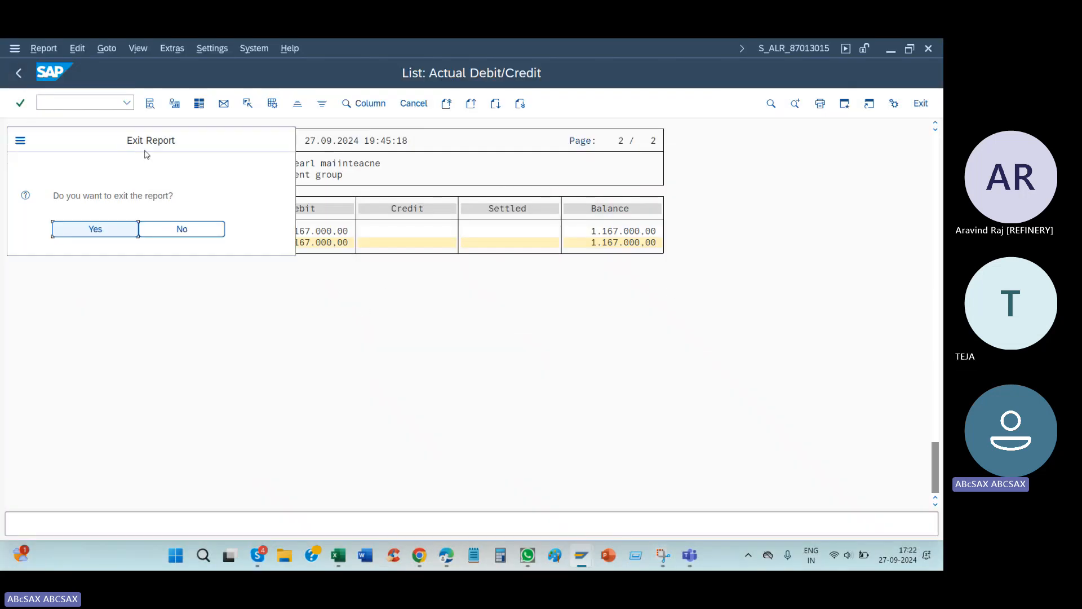
pyautogui.click(123, 228)
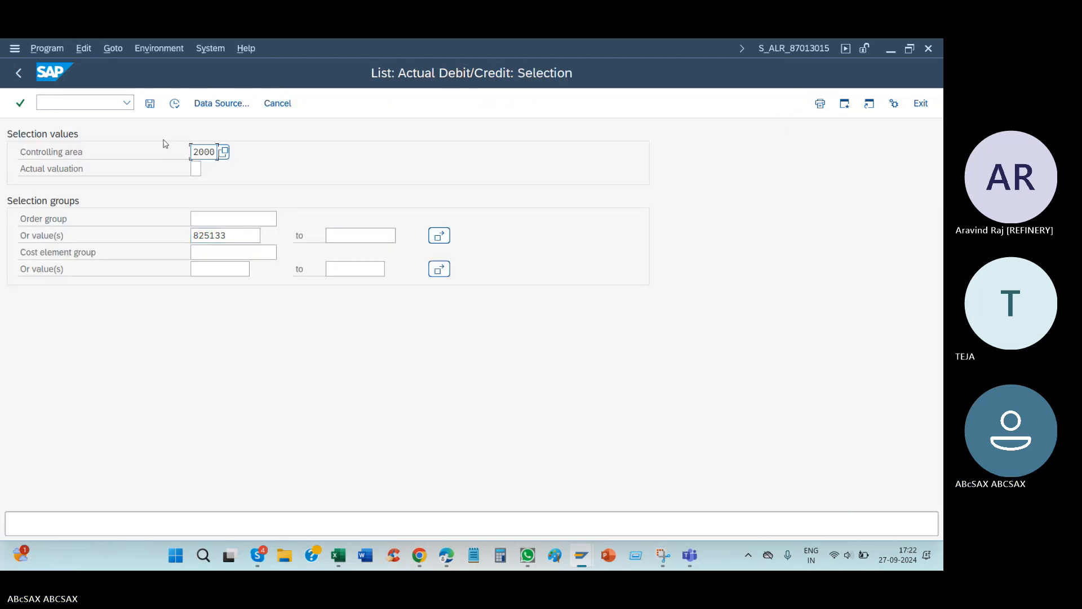
pyautogui.click(174, 107)
# Step: Compare the refreshed list with the earlier snip, marking the snip's balance with two orange strokes
pyautogui.hotkey('alt', 'Tab')
pyautogui.moveTo(444, 257); pyautogui.dragTo(430, 289)
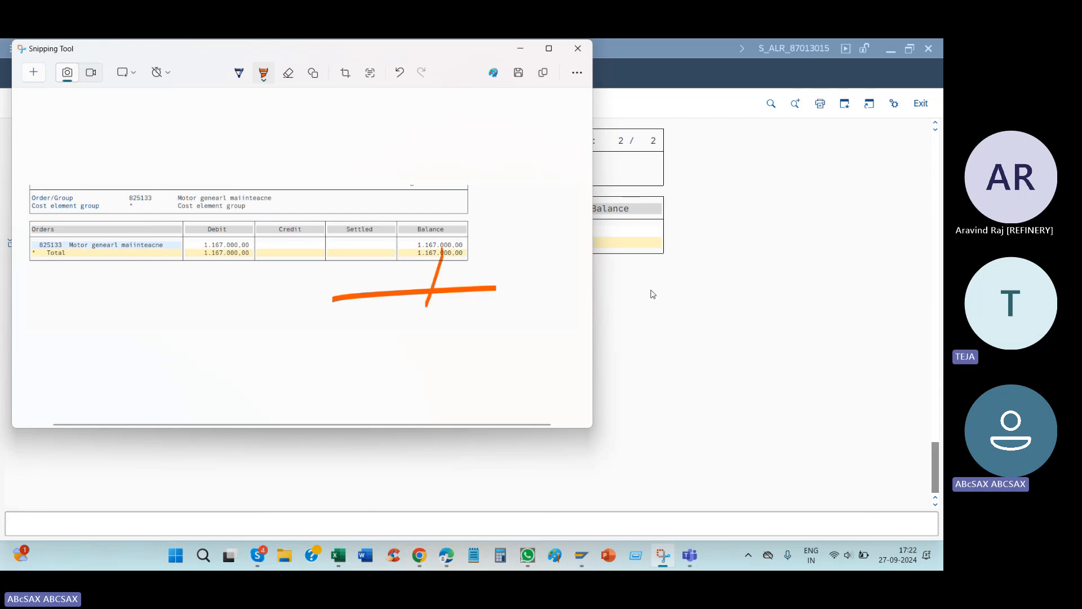
pyautogui.click(650, 293)
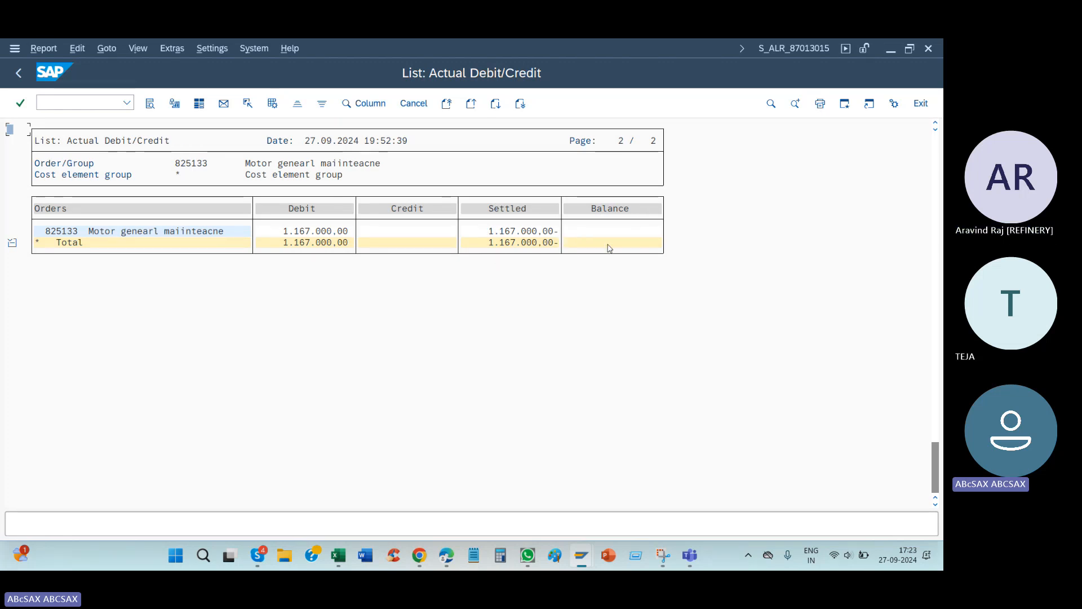
pyautogui.hotkey('alt', 'Tab')
pyautogui.moveTo(424, 266); pyautogui.dragTo(416, 320)
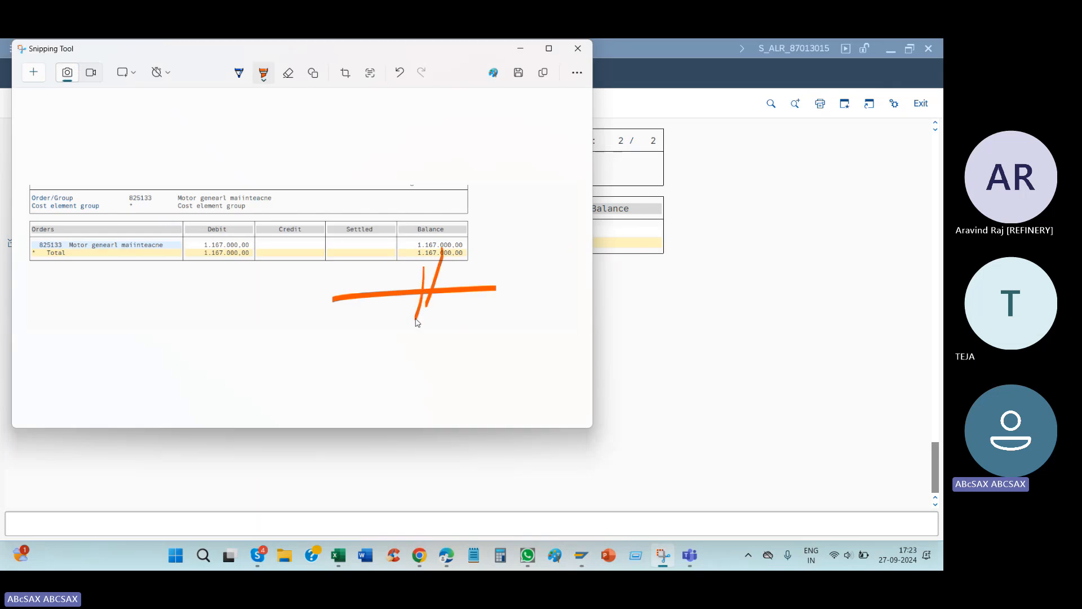
pyautogui.hotkey('alt', 'Tab')
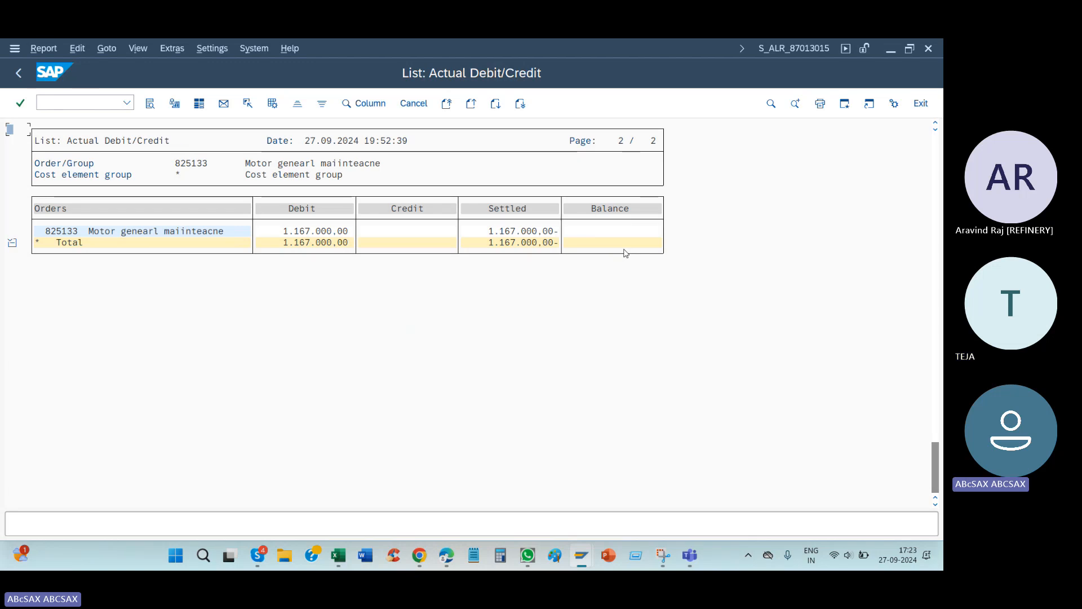
# Step: Switch to the order's plan/actual cost overview and capture it as a new snip
pyautogui.hotkey('alt', 'Tab')
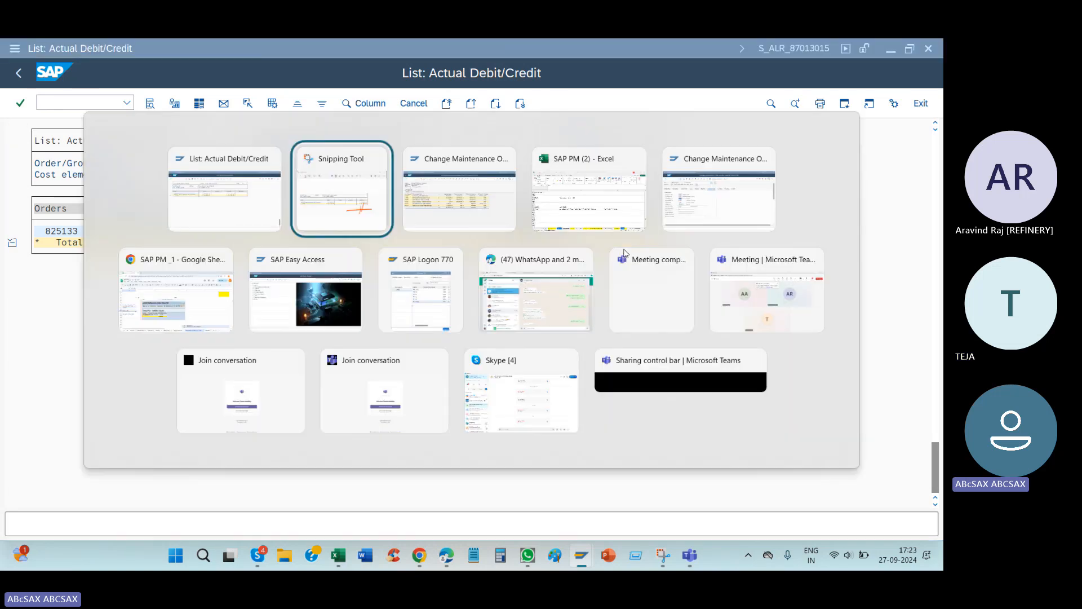
pyautogui.click(495, 189)
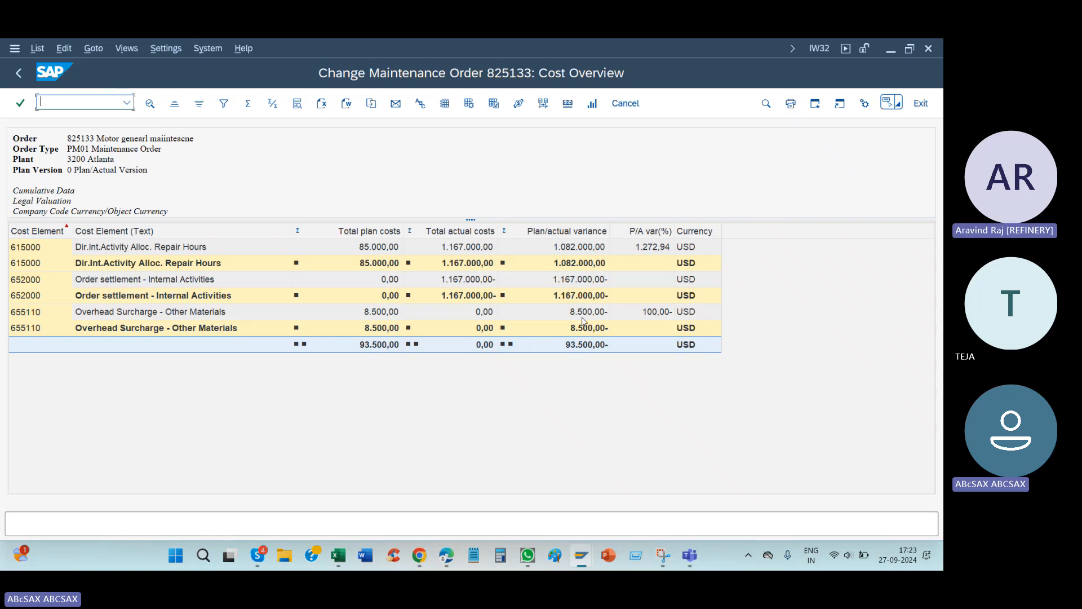
pyautogui.click(662, 555)
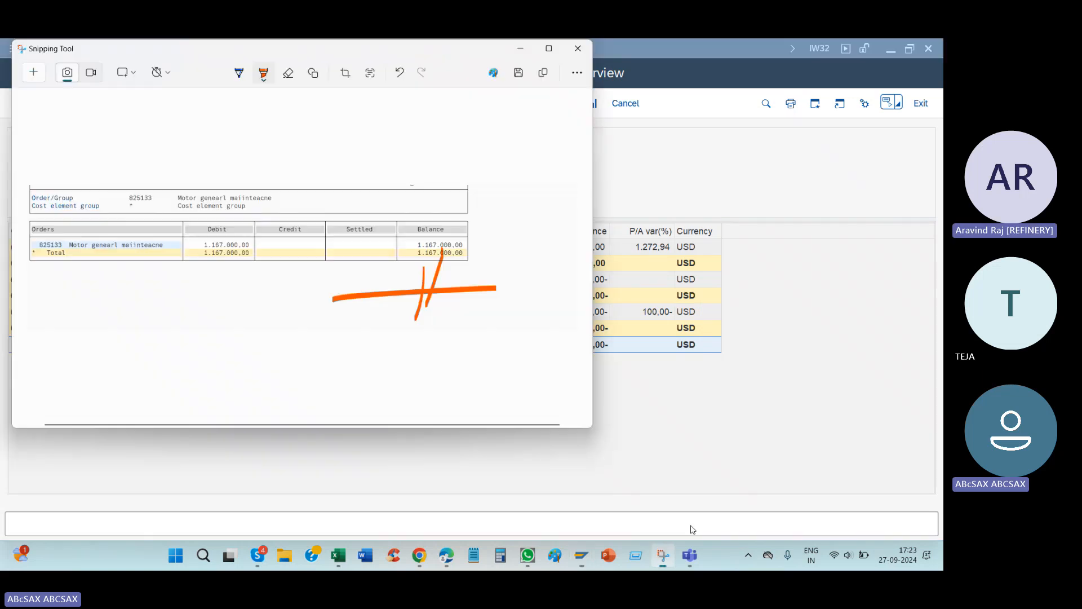
pyautogui.click(33, 73)
pyautogui.moveTo(1, 104); pyautogui.dragTo(756, 482)
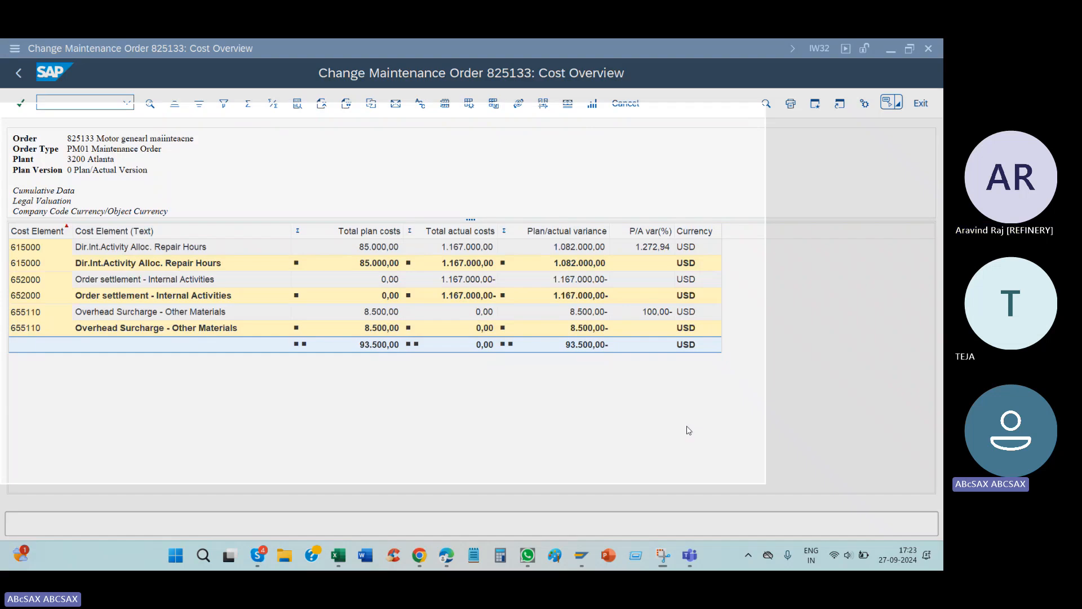
# Step: Circle the Total actual costs and Total plan costs headings on the snip in orange and return to SAP
pyautogui.moveTo(316, 222)
pyautogui.mouseDown()
pyautogui.moveTo(350, 227)
pyautogui.moveTo(390, 213)
pyautogui.moveTo(330, 197)
pyautogui.moveTo(320, 219)
pyautogui.mouseUp()
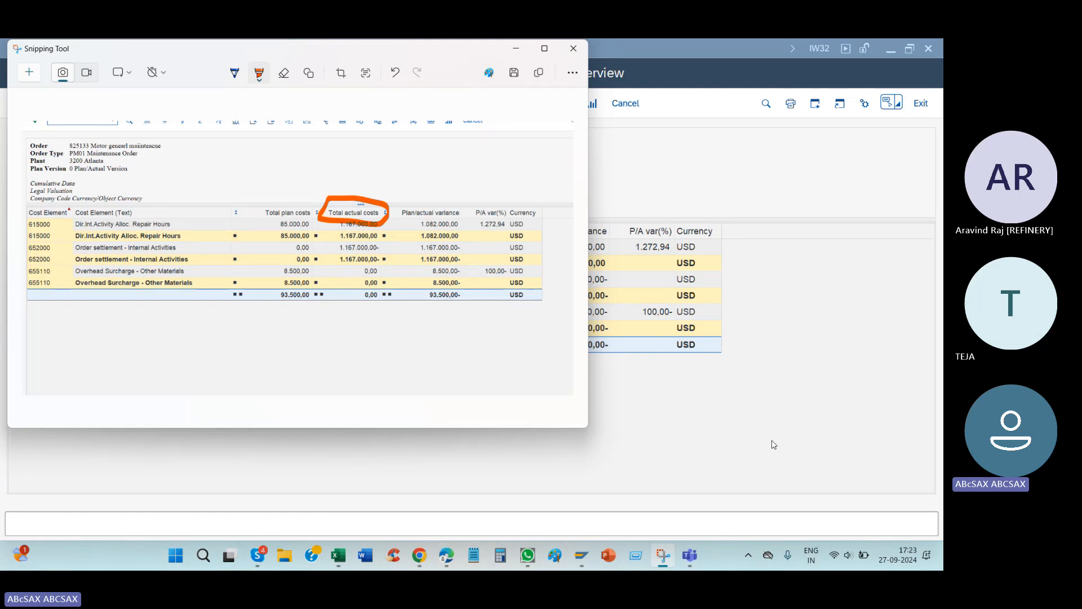
pyautogui.moveTo(286, 200)
pyautogui.mouseDown()
pyautogui.moveTo(274, 234)
pyautogui.moveTo(315, 217)
pyautogui.moveTo(242, 192)
pyautogui.mouseUp()
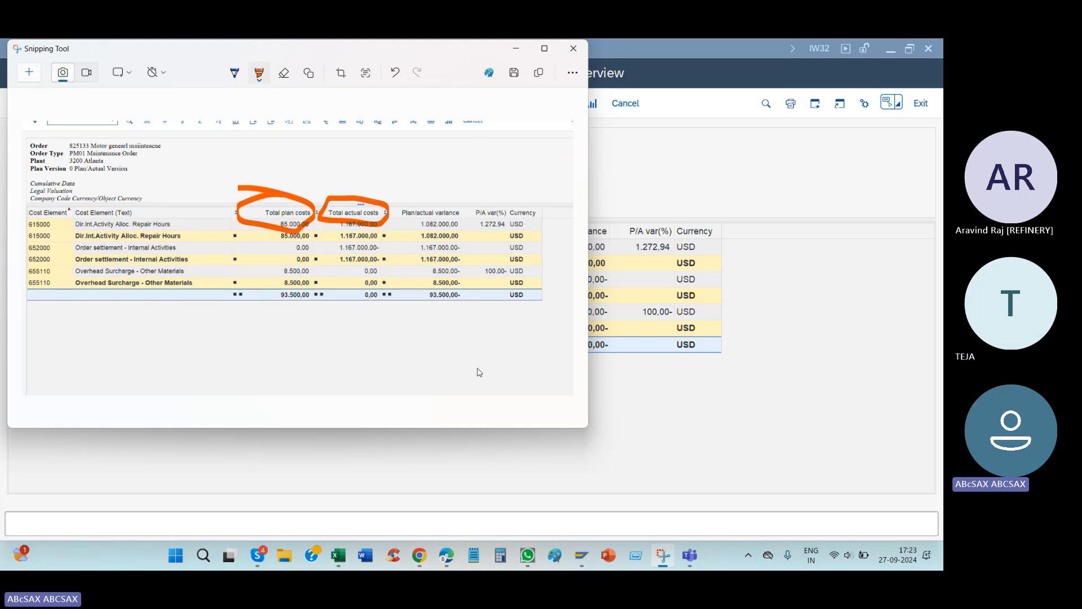
pyautogui.click(669, 424)
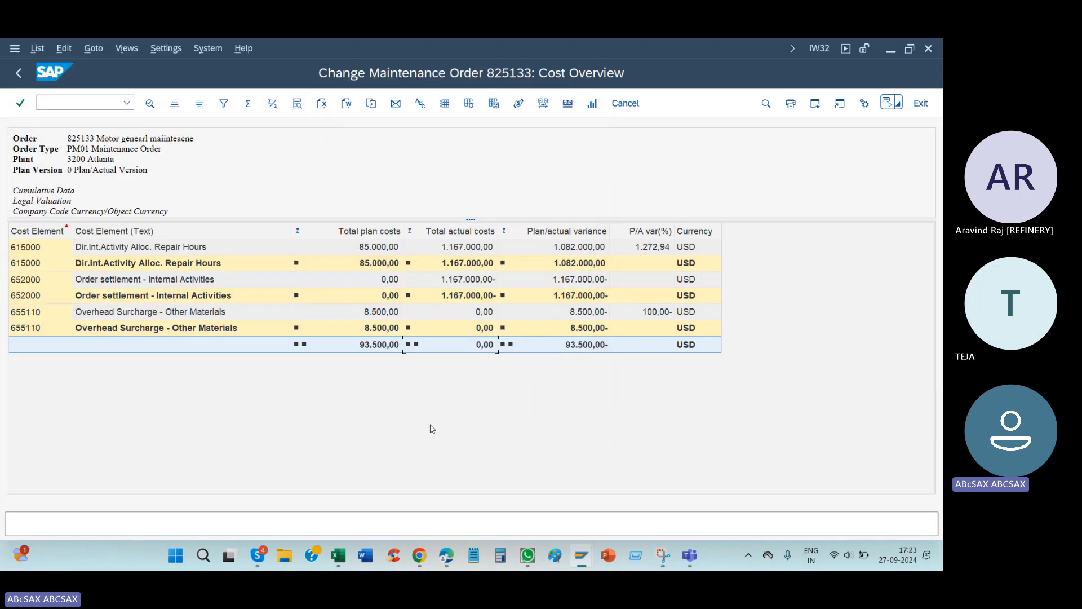
# Step: Reopen transaction KO88 for the motor order and start reversing its settlement
pyautogui.moveTo(575, 552)
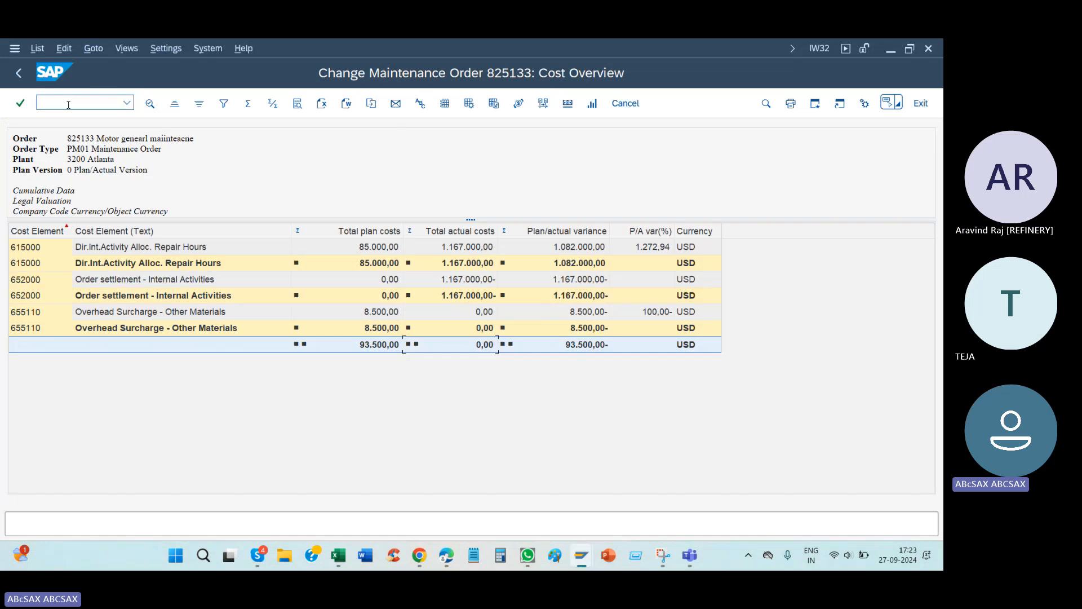
pyautogui.click(127, 102)
pyautogui.click(91, 125)
pyautogui.press('Return')
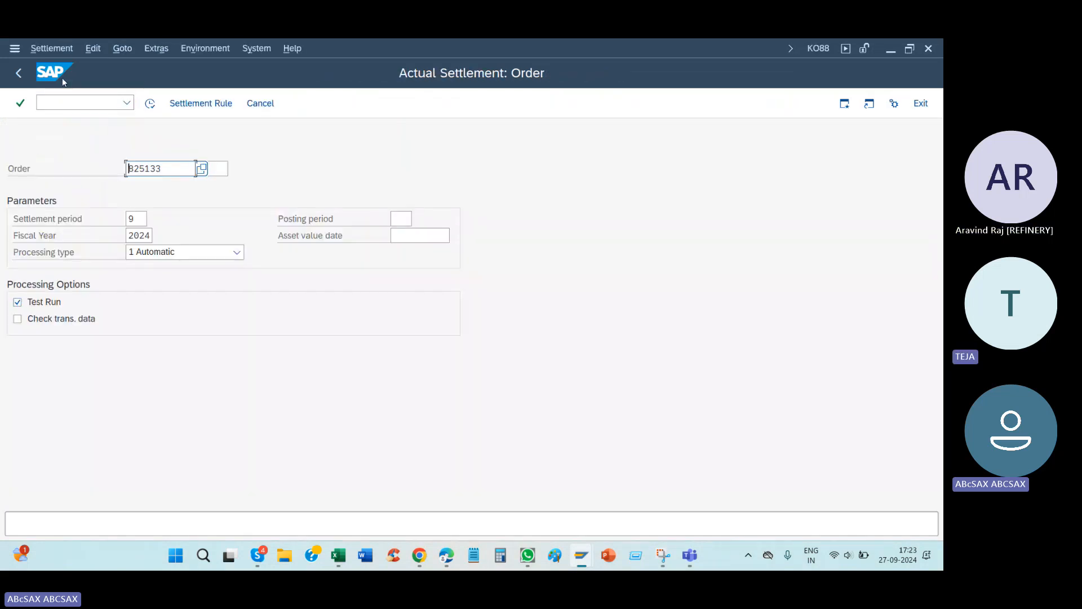
pyautogui.click(51, 48)
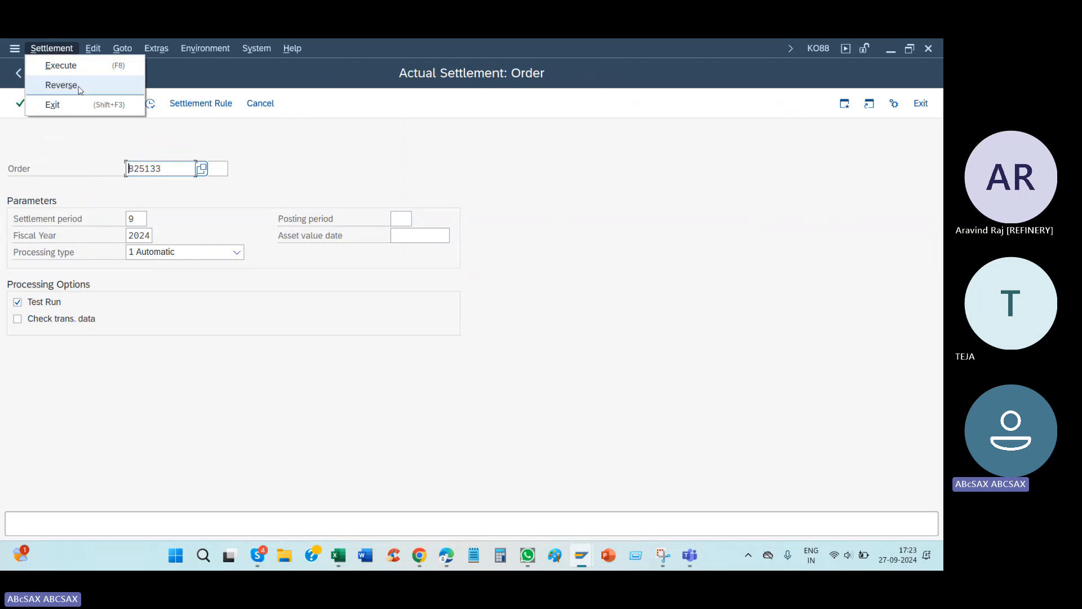
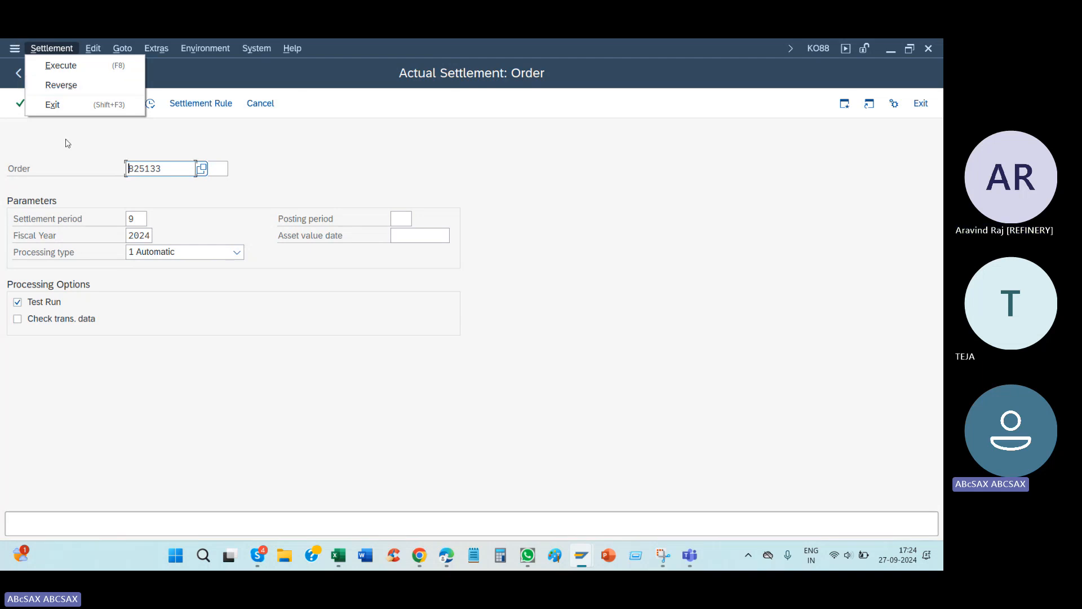
# Step: Turn off the test run and reverse the motor order's settlement for period 9 of fiscal year 2024
pyautogui.click(17, 302)
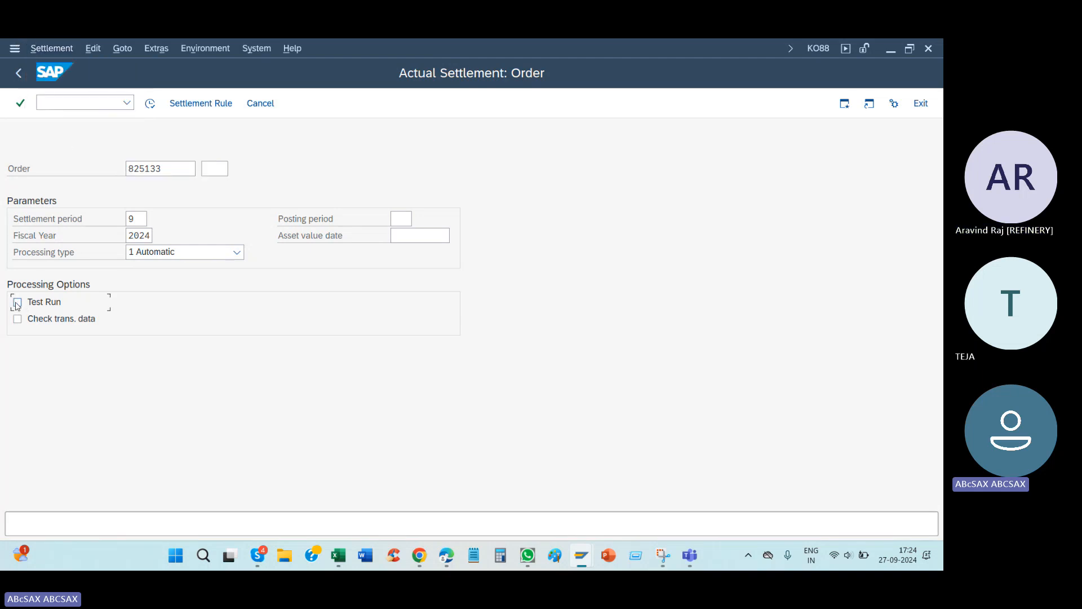
pyautogui.click(62, 50)
pyautogui.click(63, 84)
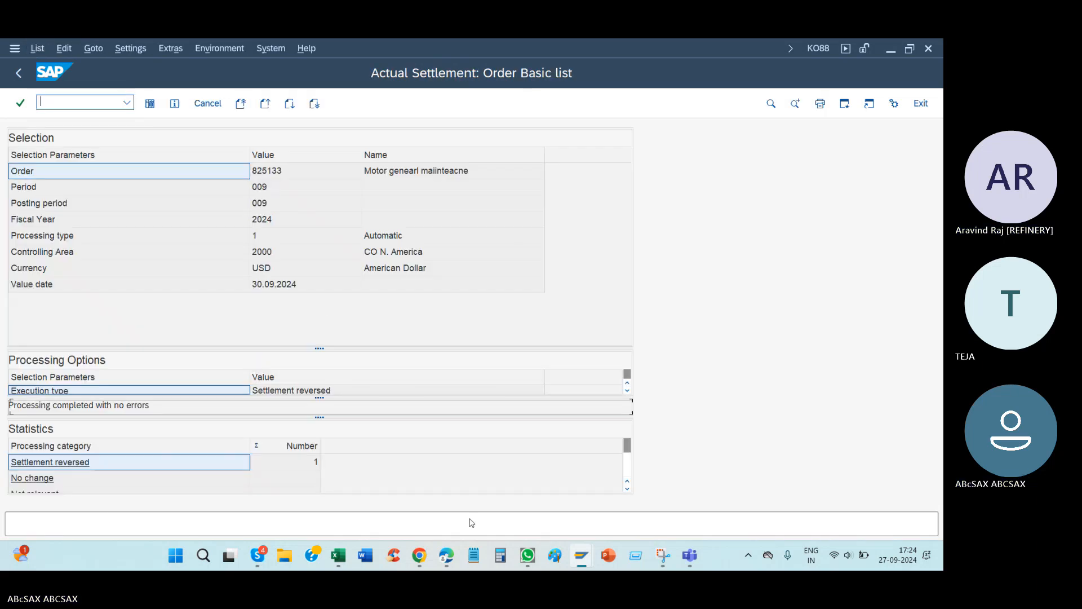
# Step: Switch to the Actual Debit/Credit list and rerun the report for the motor order to check its balance
pyautogui.moveTo(581, 555)
pyautogui.click(672, 486)
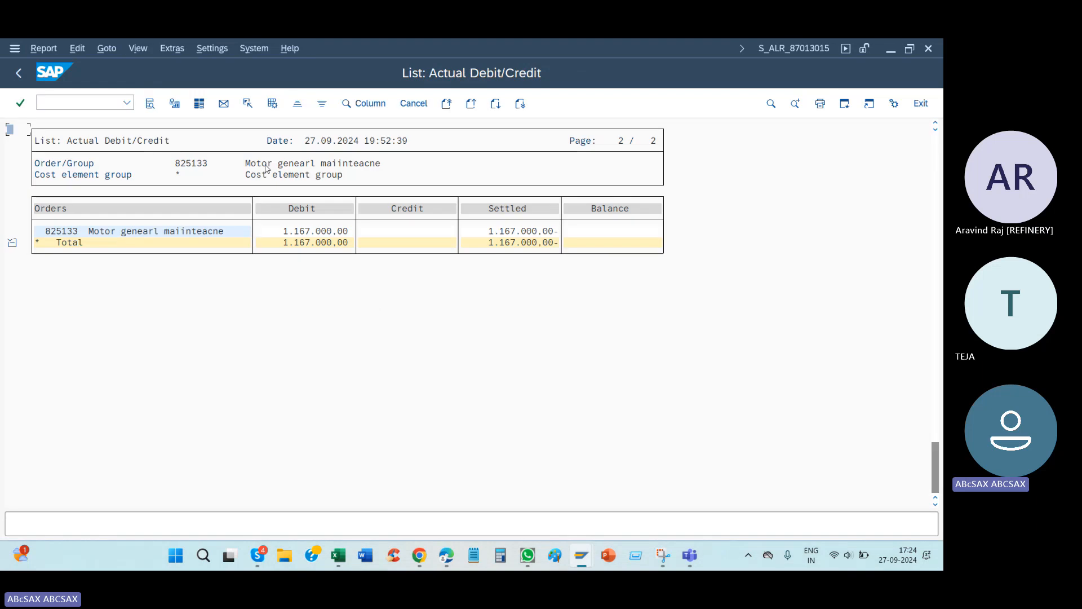
pyautogui.rightClick(544, 454)
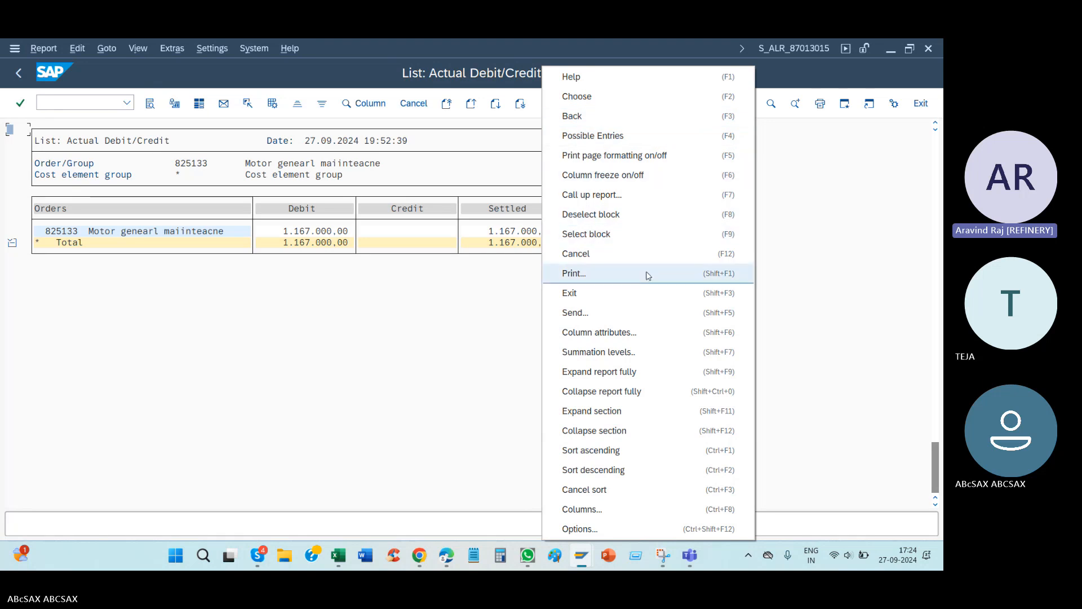
pyautogui.click(312, 359)
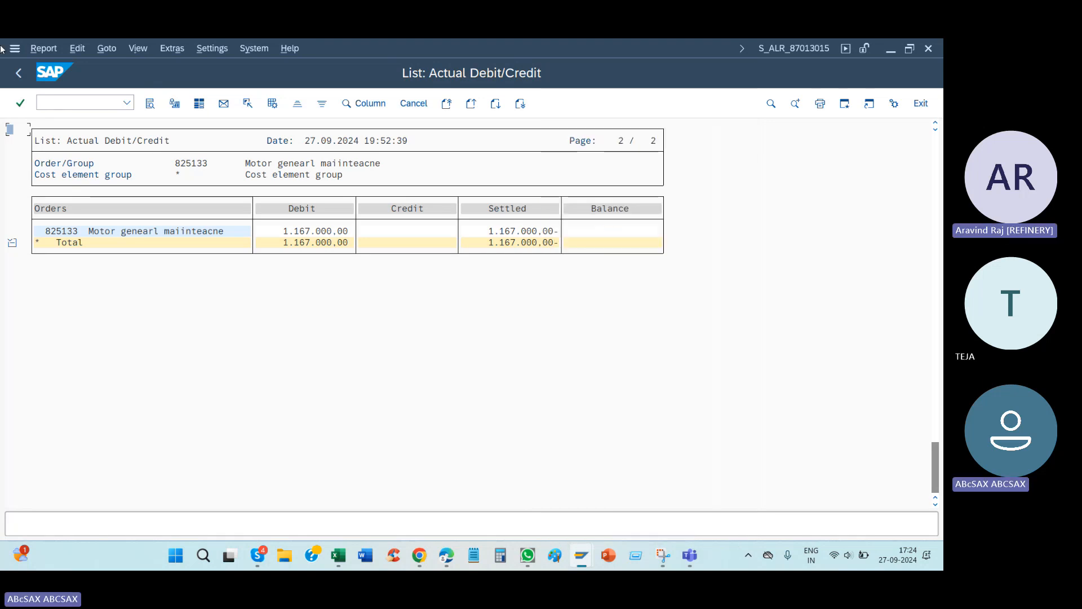
pyautogui.click(18, 80)
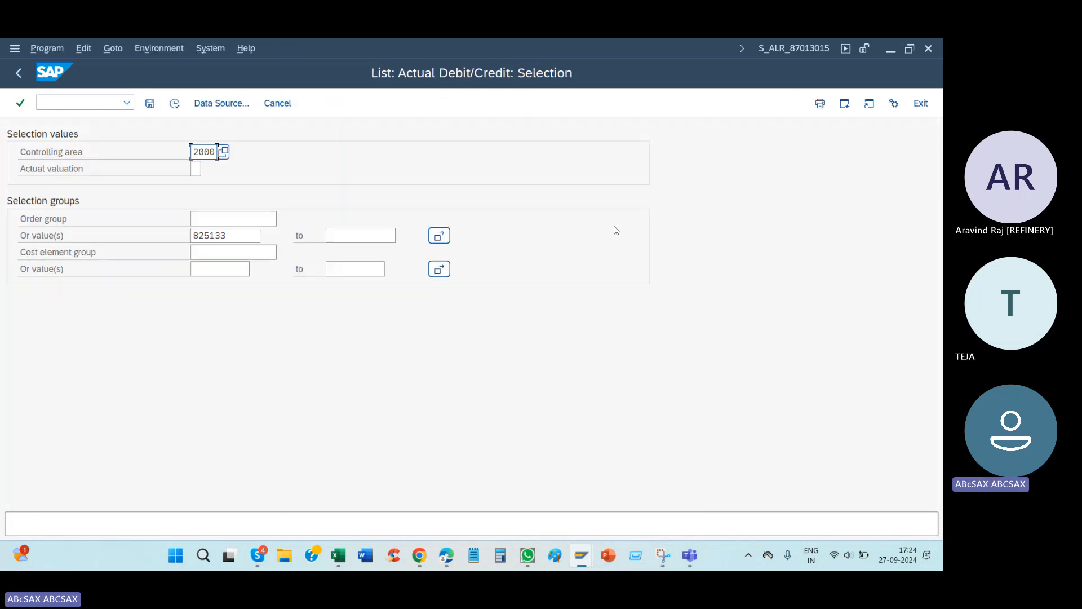
pyautogui.click(176, 104)
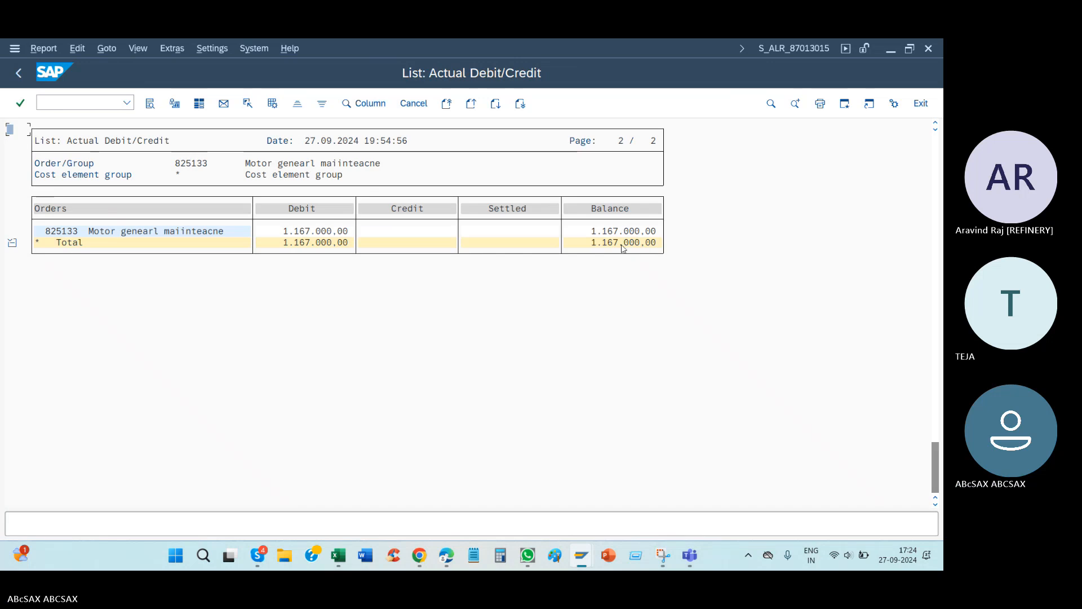
# Step: Switch to the Excel notes and highlight the settlement row listing Ko88 / Ko8G
pyautogui.click(338, 557)
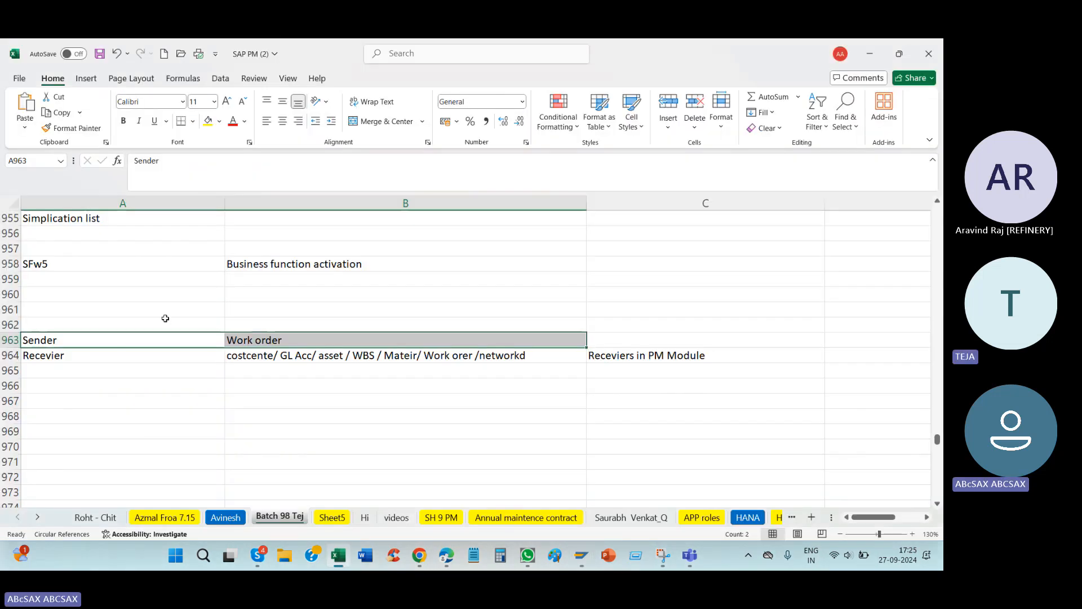
pyautogui.scroll(10, 138, 308)
pyautogui.scroll(2, 137, 309)
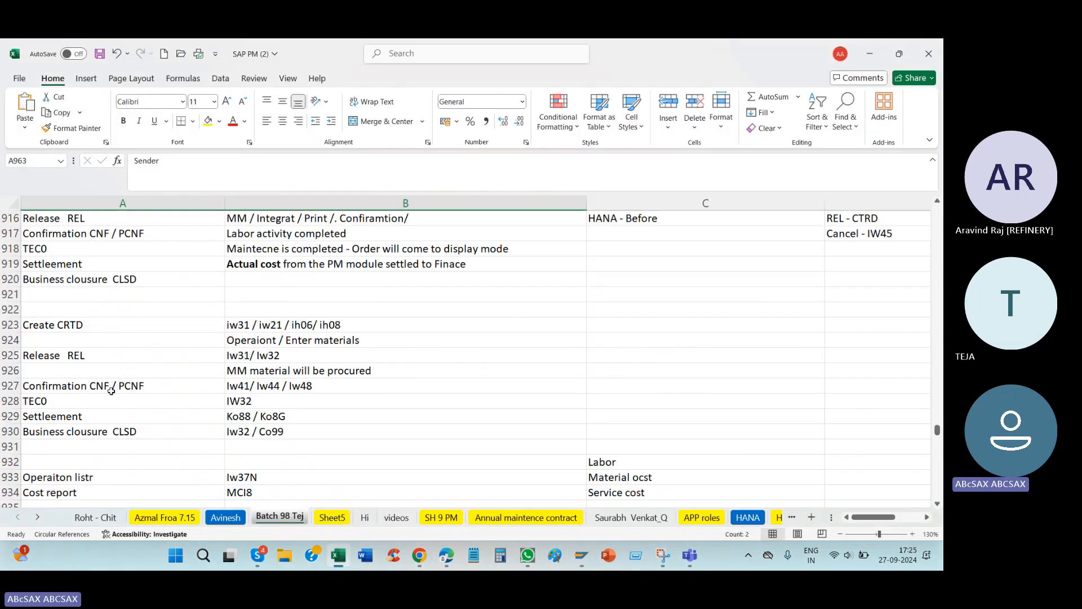
pyautogui.moveTo(80, 416); pyautogui.dragTo(309, 415)
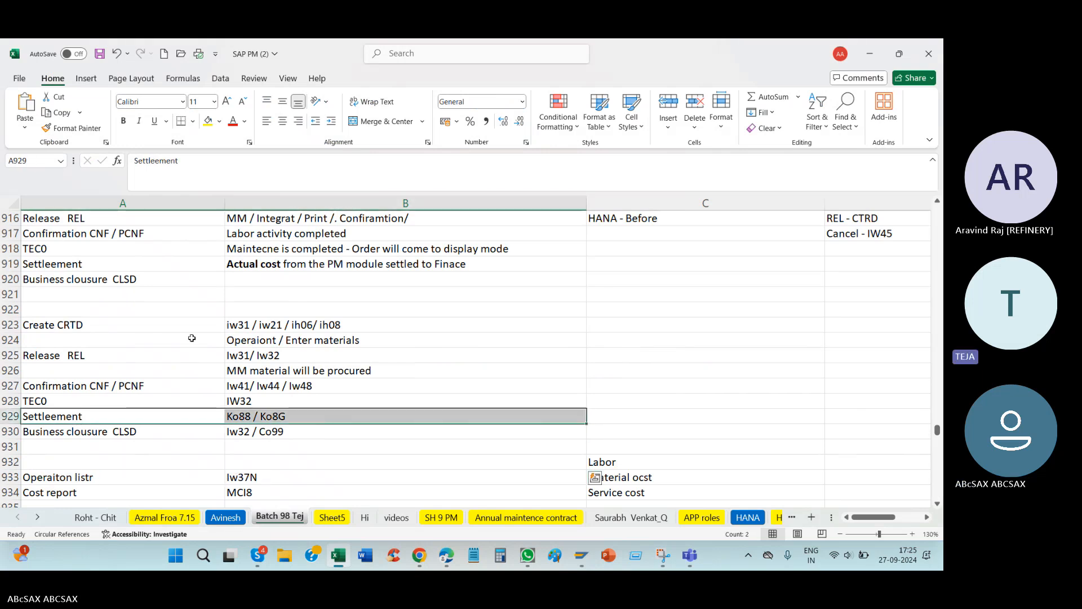
# Step: Look through the work order process notes and the order status lists in the worksheet
pyautogui.scroll(4, 191, 337)
pyautogui.scroll(17, 192, 338)
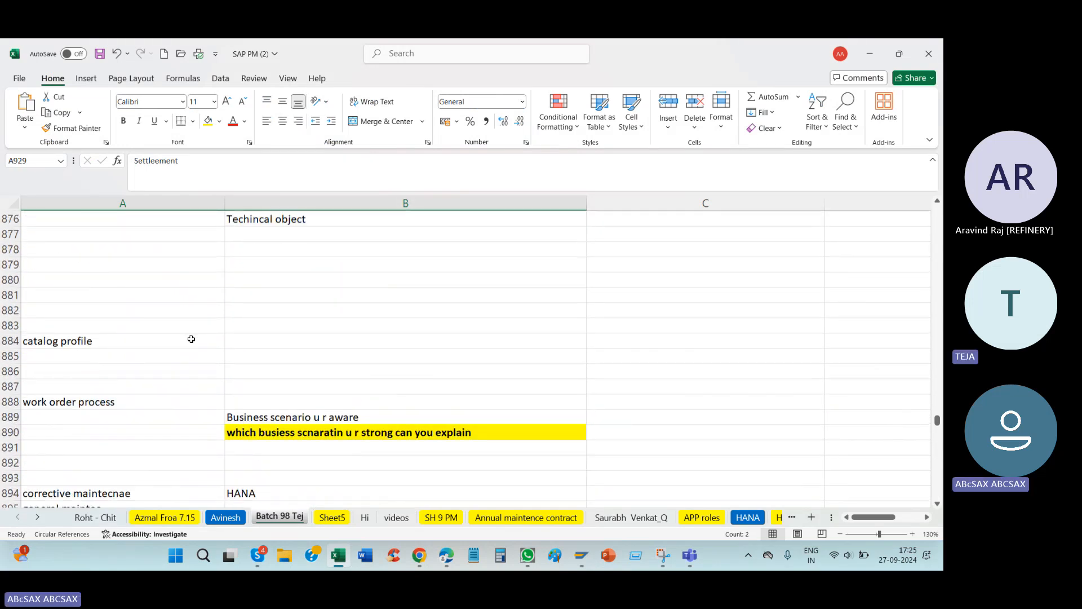
pyautogui.scroll(5, 192, 340)
pyautogui.scroll(-11, 193, 339)
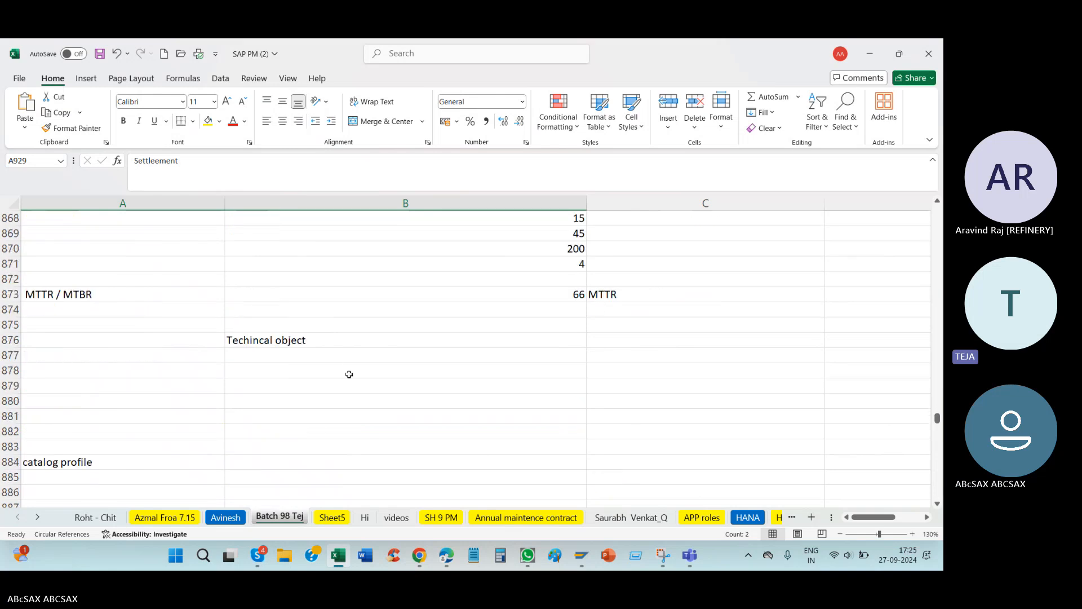
pyautogui.scroll(-9, 141, 434)
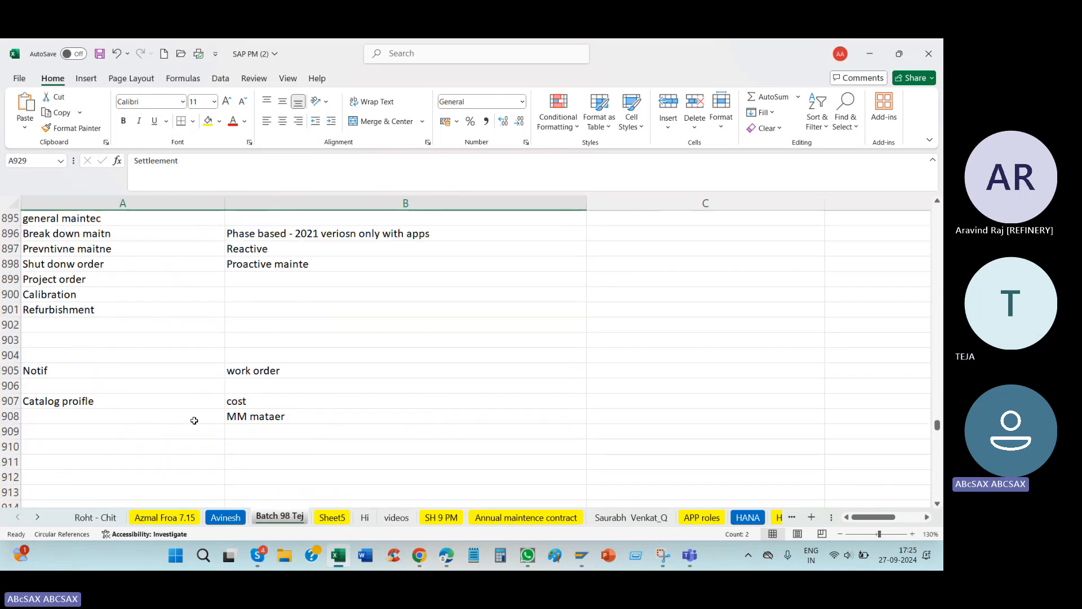
pyautogui.scroll(-8, 146, 414)
pyautogui.scroll(2, 148, 415)
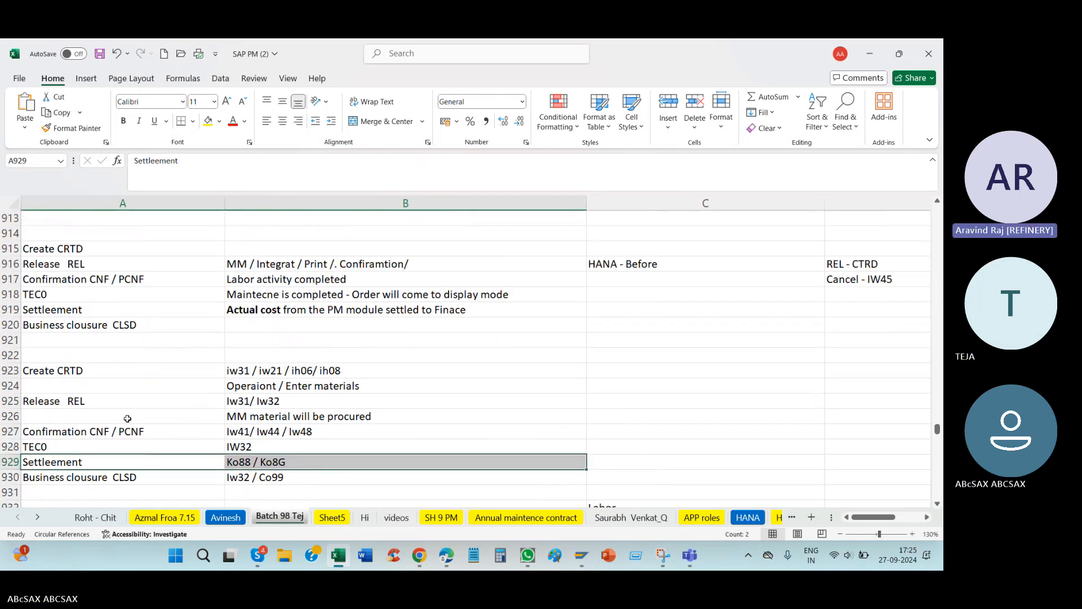
pyautogui.click(153, 386)
pyautogui.scroll(1, 150, 383)
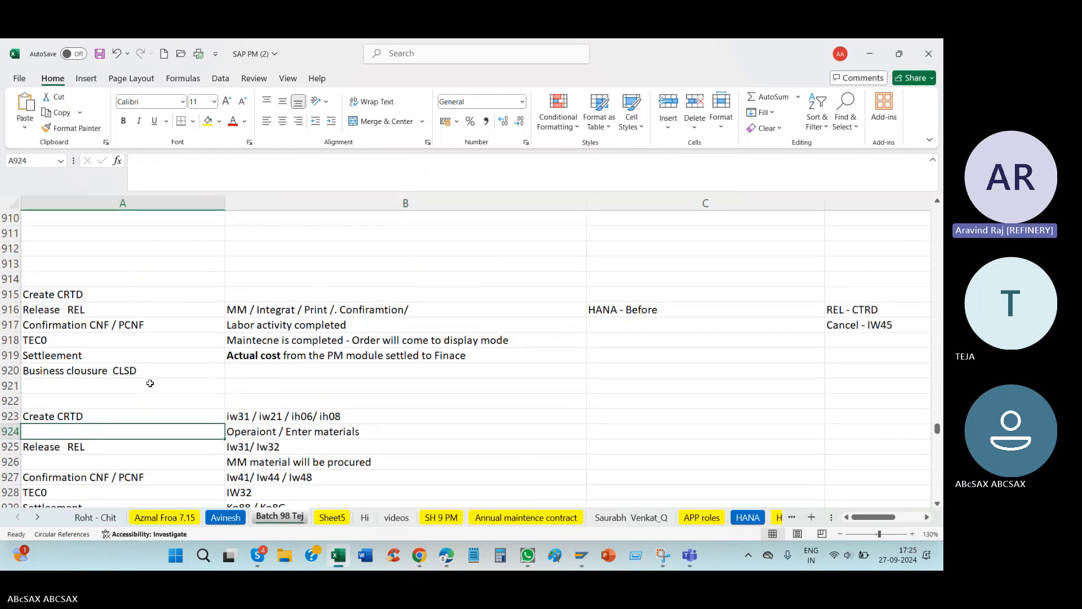
# Step: Highlight the settlement row in the transaction list, followed by the confirmation and TECO rows
pyautogui.scroll(-3, 163, 372)
pyautogui.moveTo(76, 372); pyautogui.dragTo(289, 372)
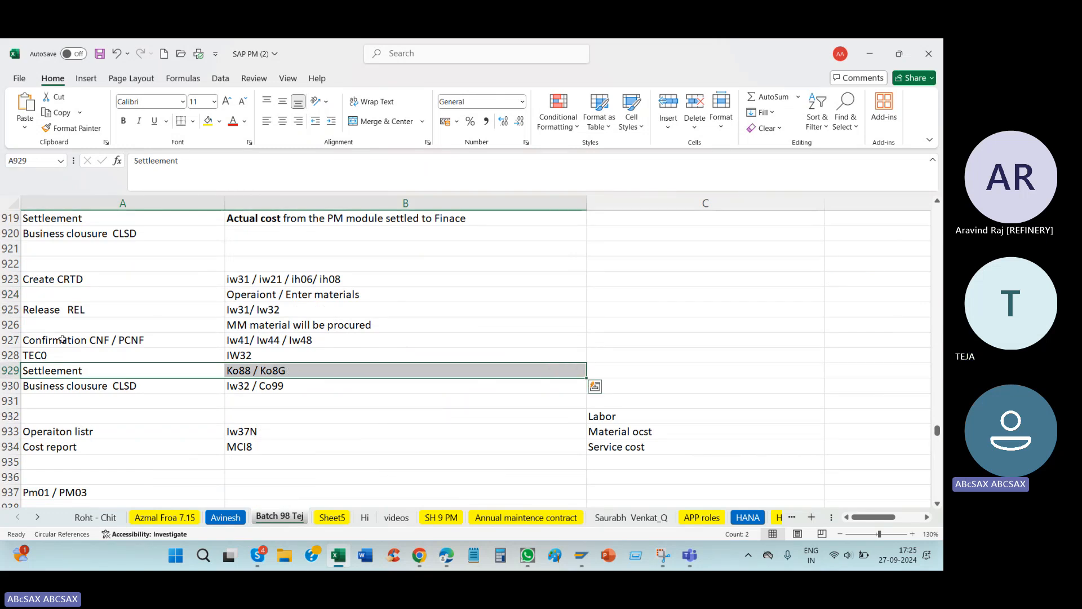
pyautogui.moveTo(62, 353); pyautogui.dragTo(253, 341)
# Step: Return to the SAP settlement result window and open the motor order for changing with /niw32
pyautogui.moveTo(581, 556)
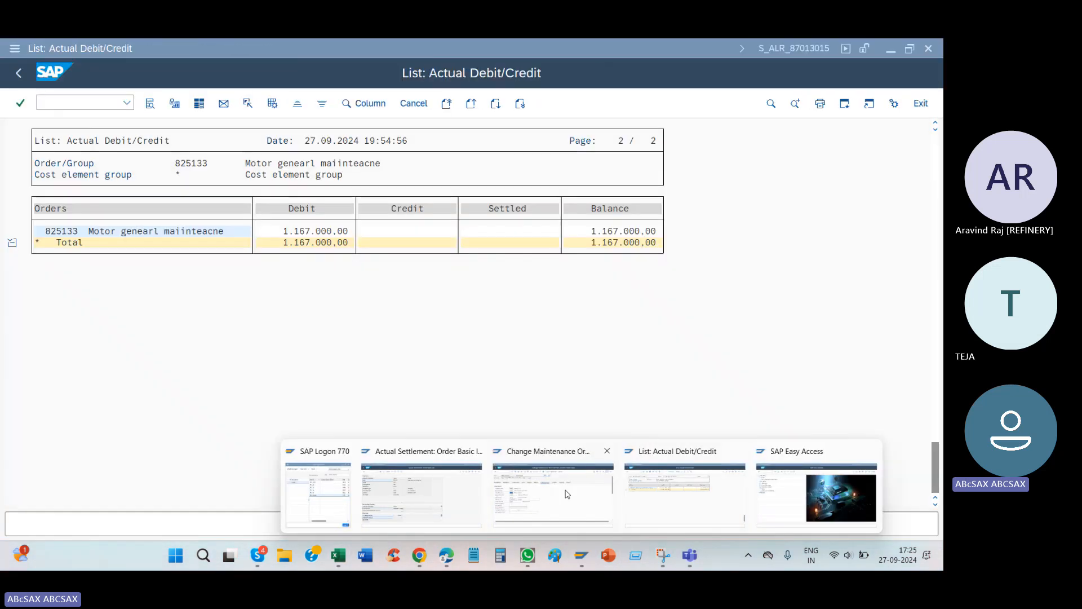
pyautogui.click(422, 490)
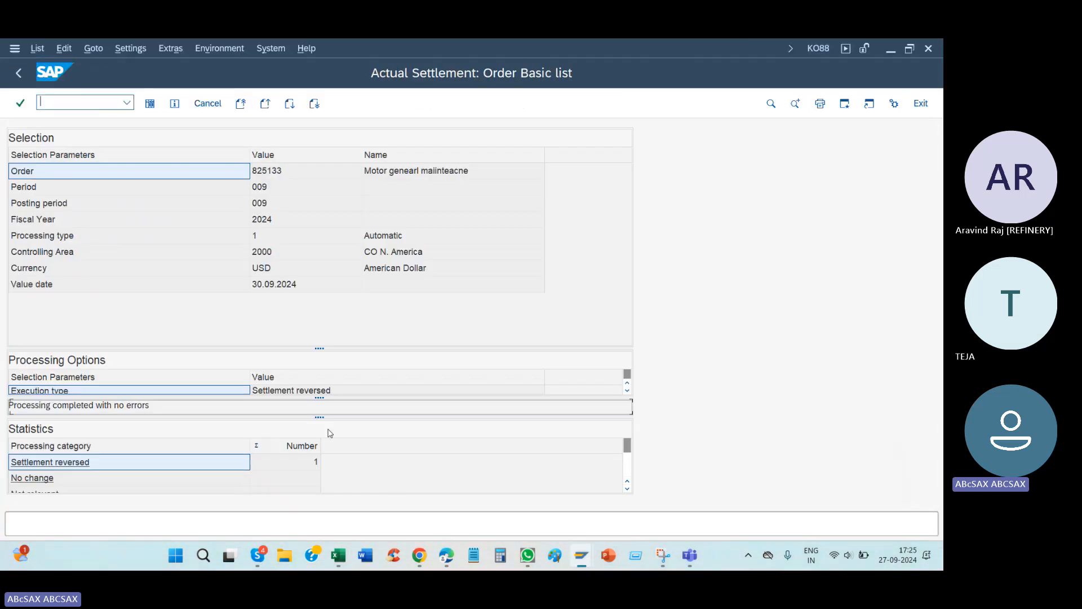
pyautogui.click(89, 106)
pyautogui.write('/niw32')
pyautogui.press('Return')
pyautogui.press('Return')
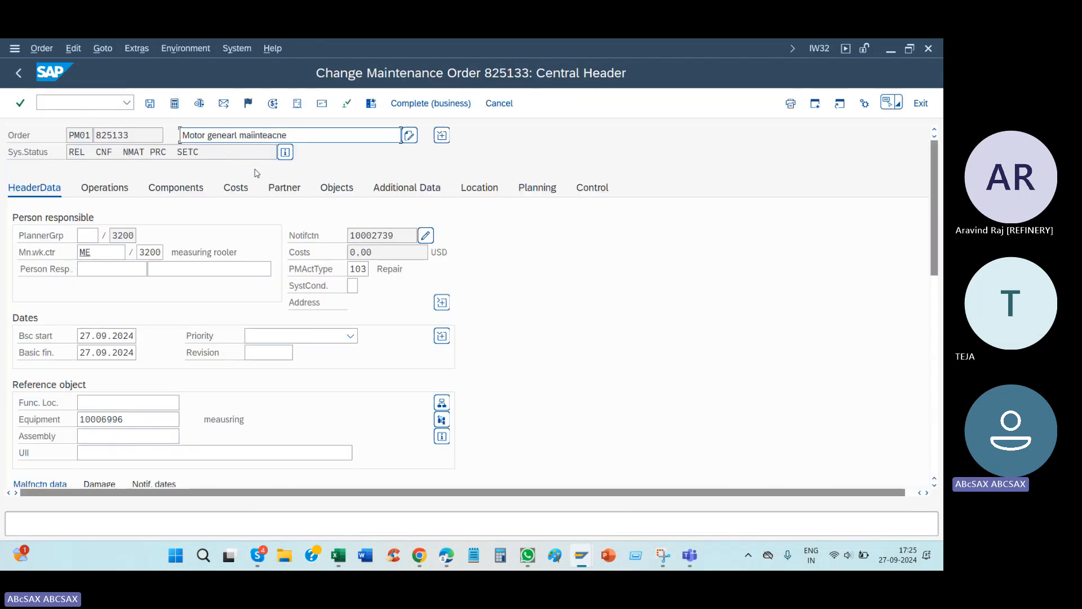
# Step: Examine the total actual costs in the order's plan/actual cost report and return to the order
pyautogui.click(244, 194)
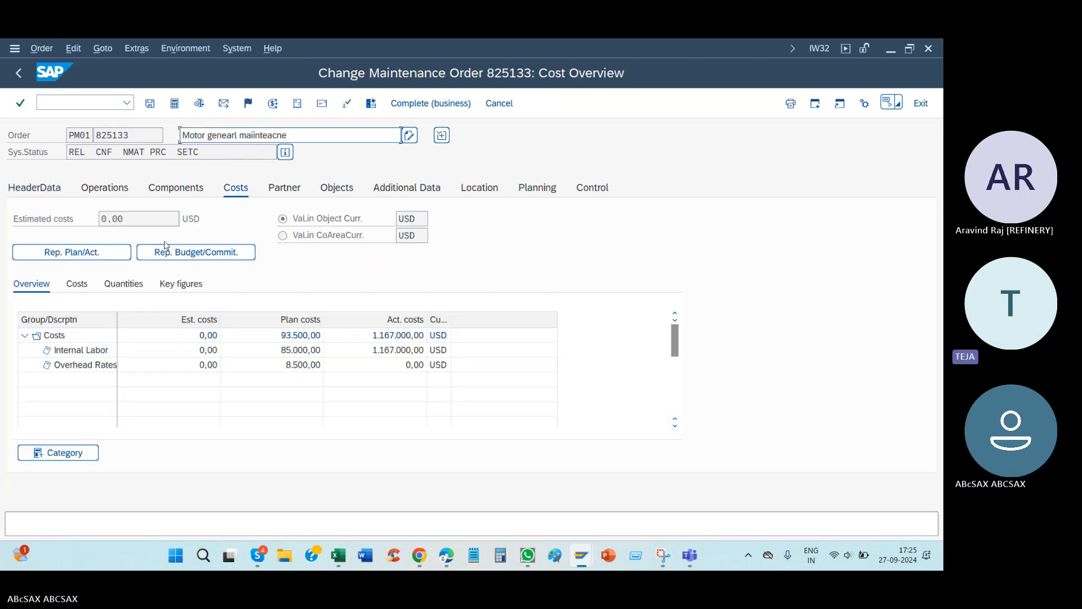
pyautogui.click(129, 254)
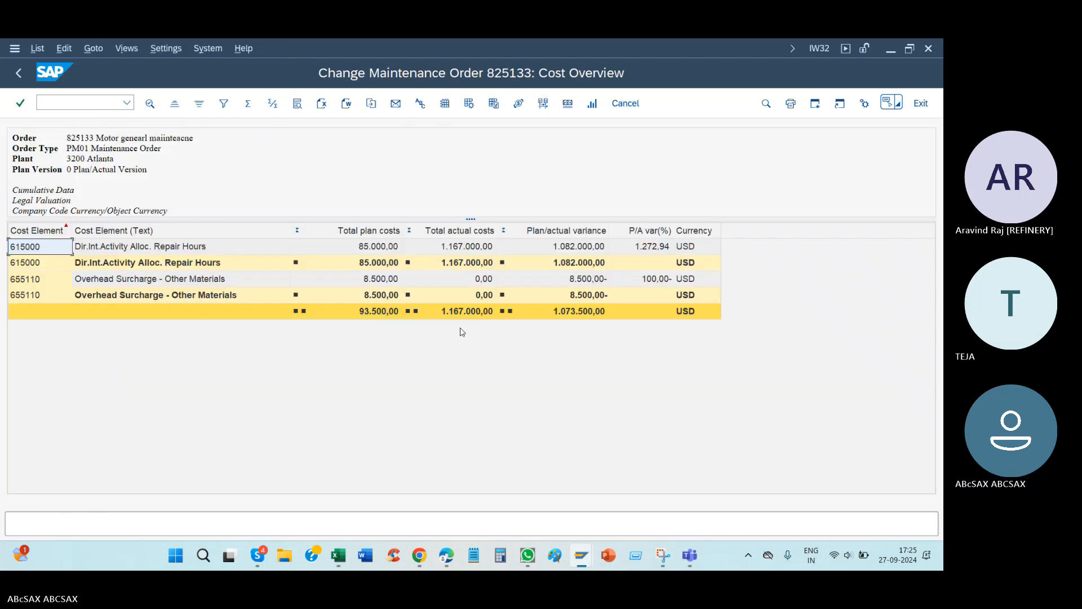
pyautogui.click(471, 313)
pyautogui.press('F3')
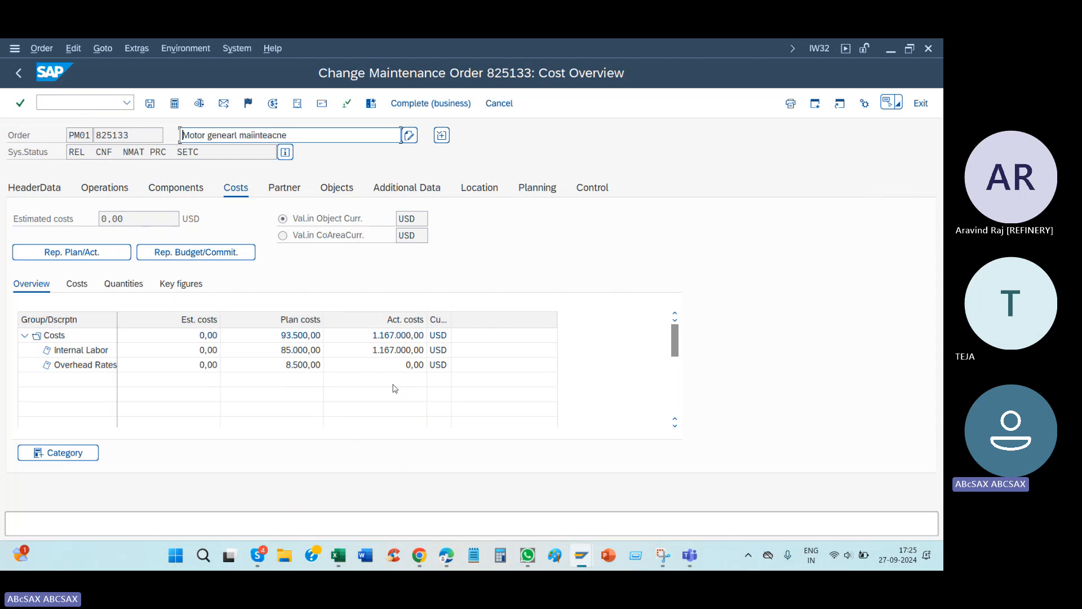
pyautogui.click(101, 252)
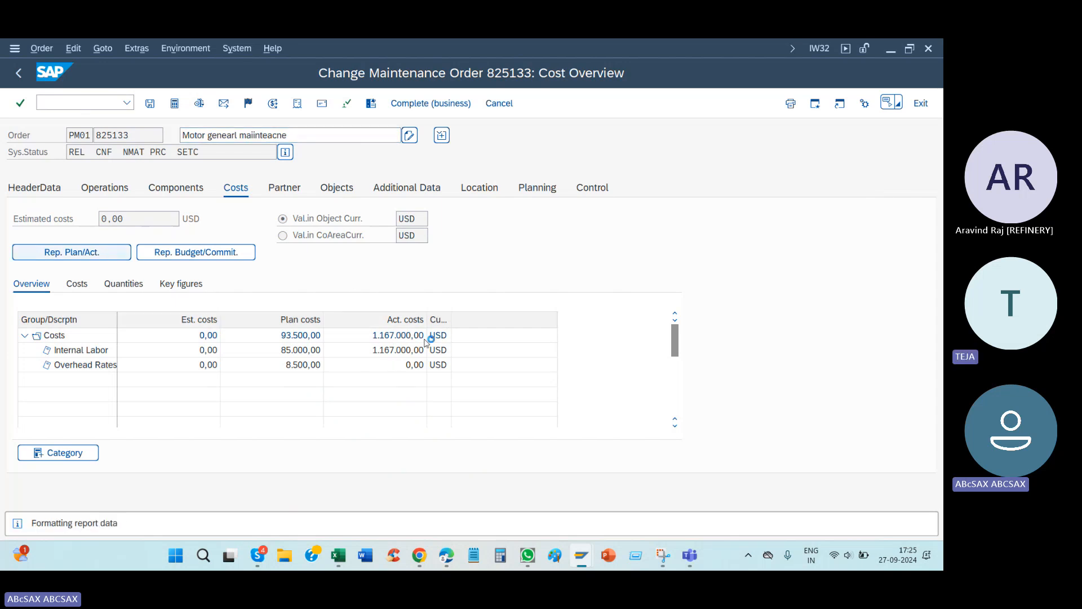
pyautogui.click(460, 317)
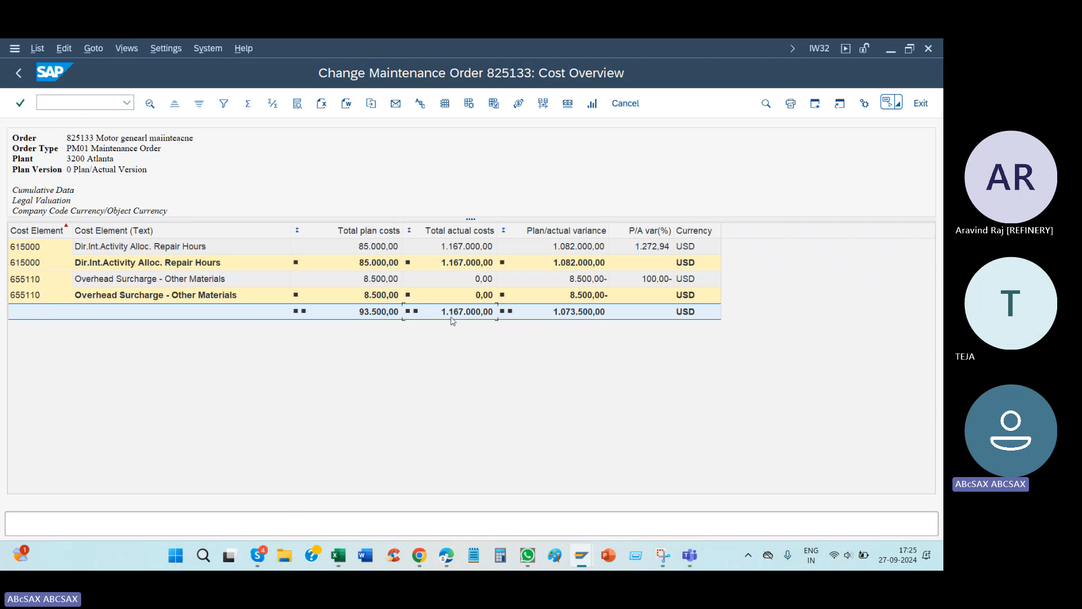
pyautogui.click(19, 74)
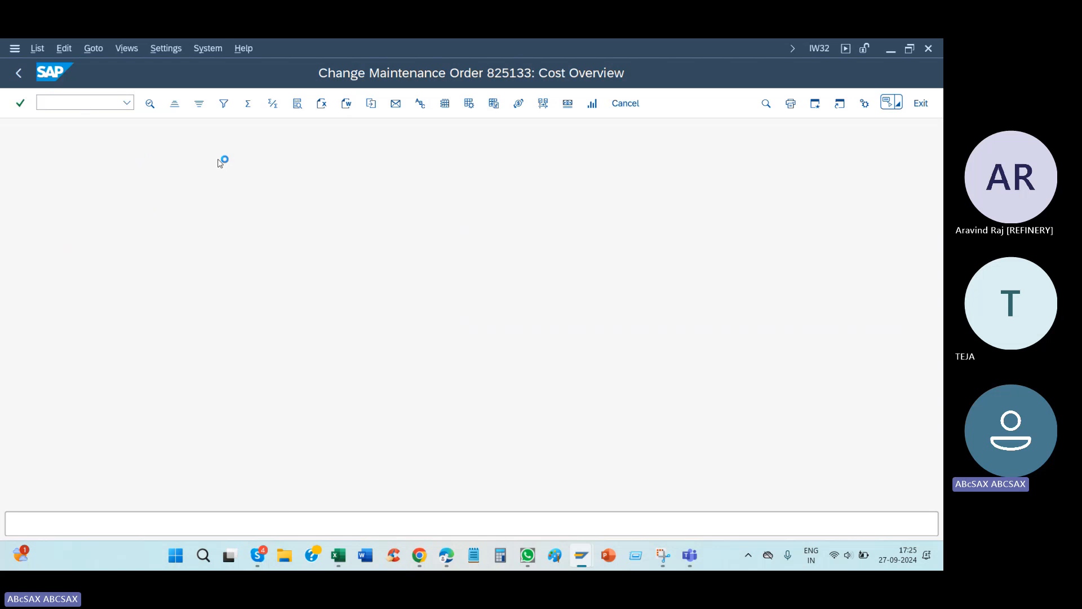
# Step: Technically complete the order together with its notification, using reference date 27.09.2024 and time 19:55:54
pyautogui.click(249, 105)
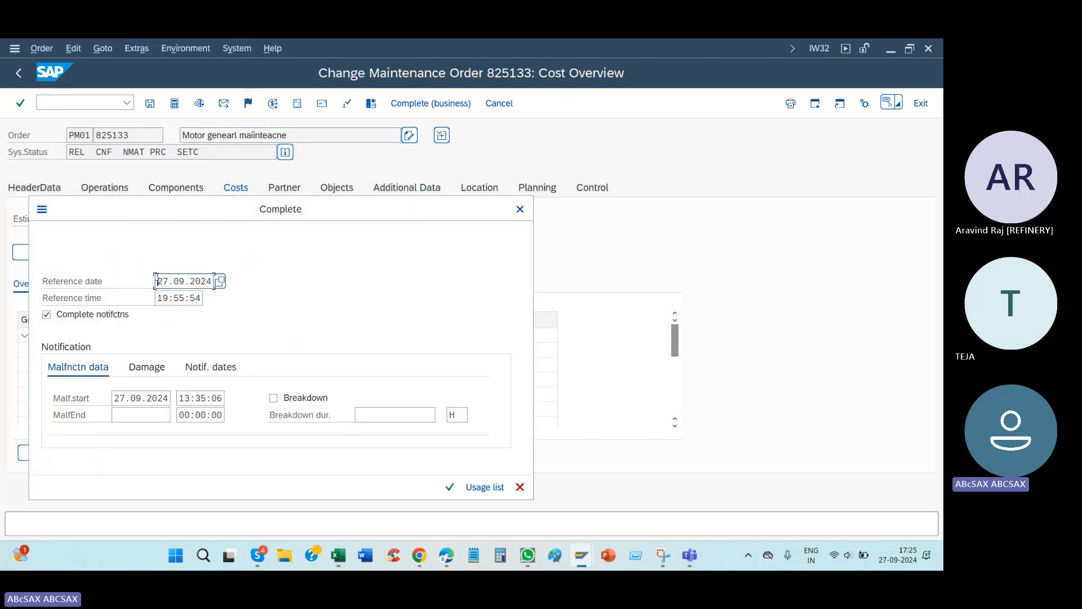
pyautogui.moveTo(156, 280); pyautogui.dragTo(229, 293)
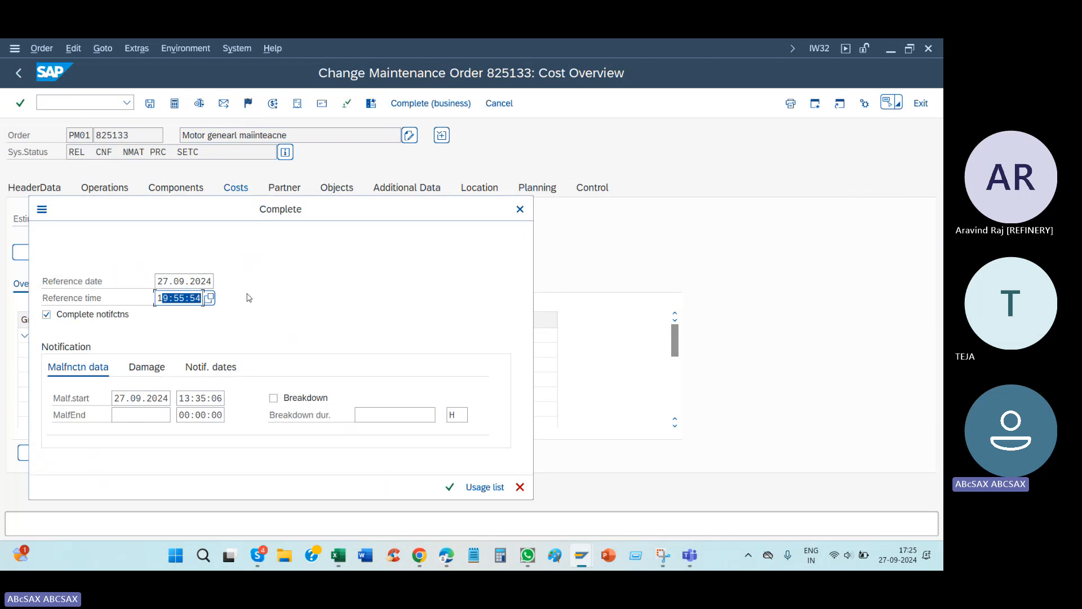
pyautogui.click(449, 487)
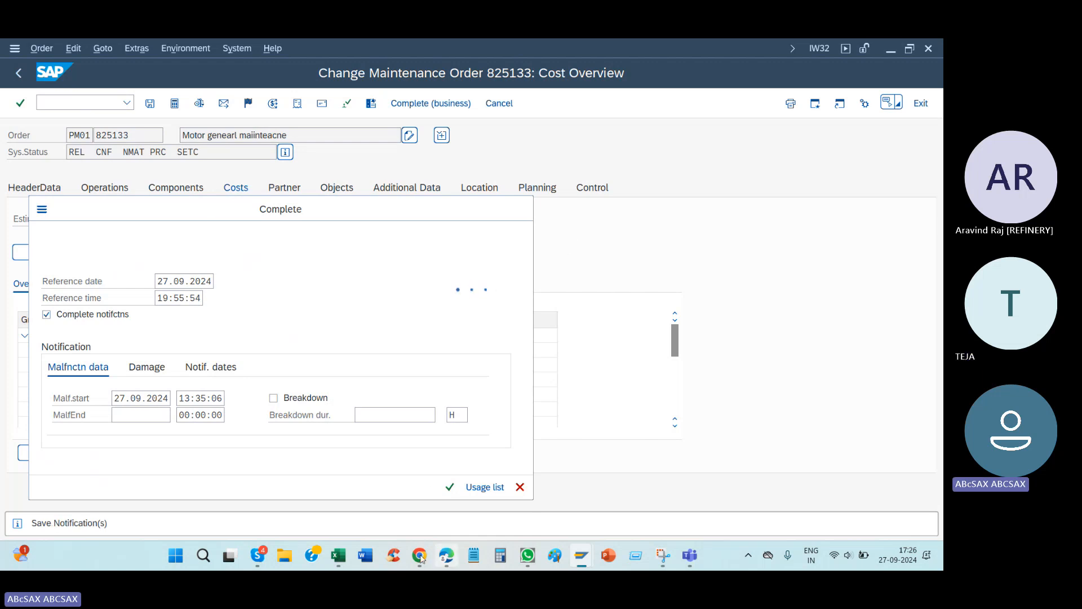
# Step: Point out the settlement row with its transactions in the Excel notes and return to SAP
pyautogui.click(339, 555)
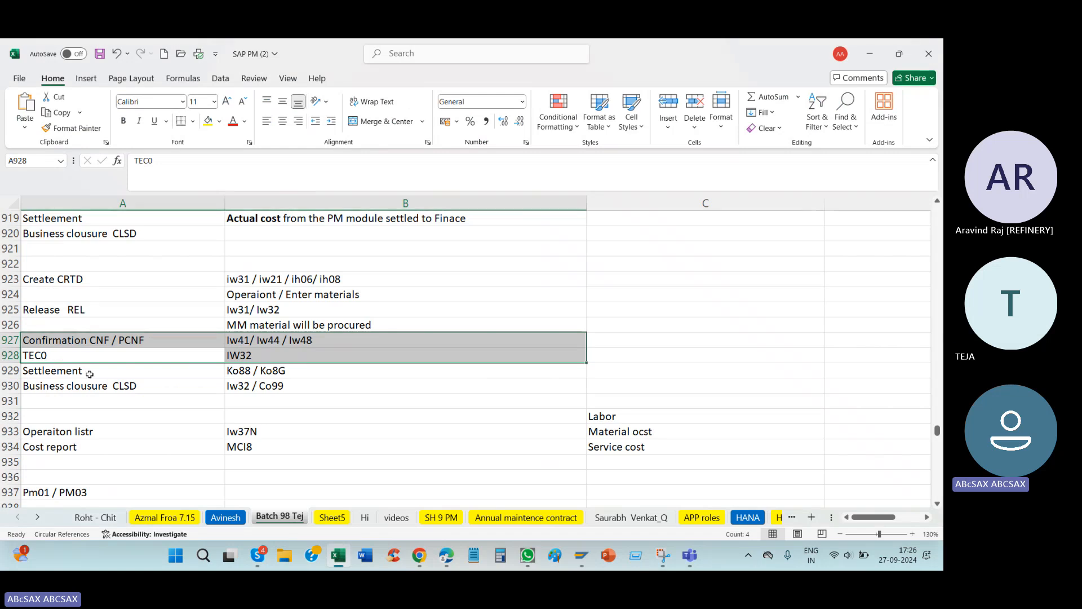
pyautogui.moveTo(89, 374); pyautogui.dragTo(258, 370)
pyautogui.hotkey('alt', 'Tab')
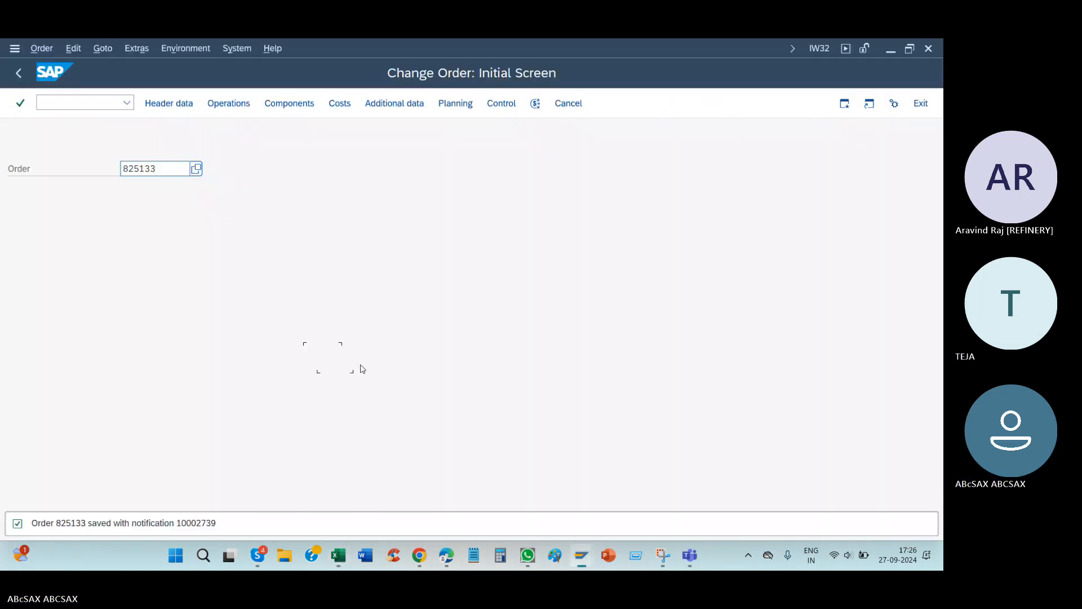
# Step: Reopen the order, try to complete it for business, and display the completion log
pyautogui.press('Return')
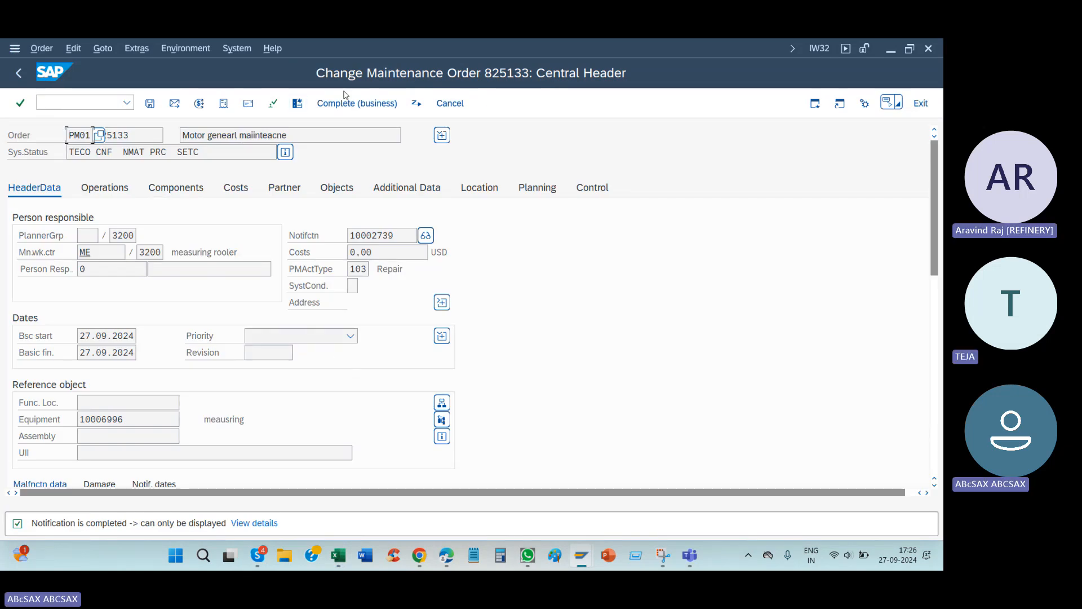
pyautogui.click(345, 95)
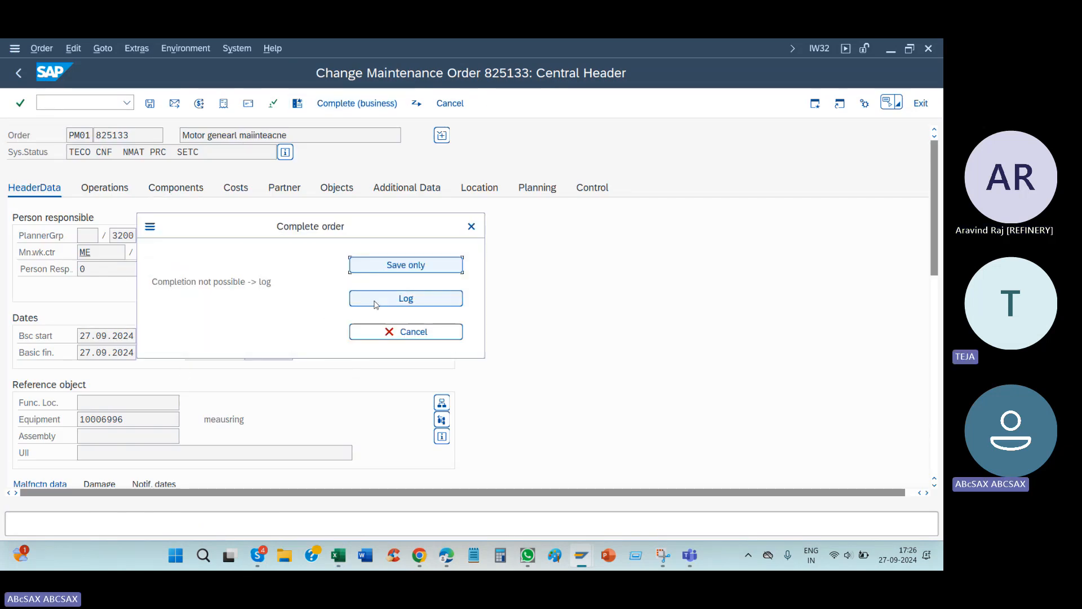
pyautogui.click(376, 303)
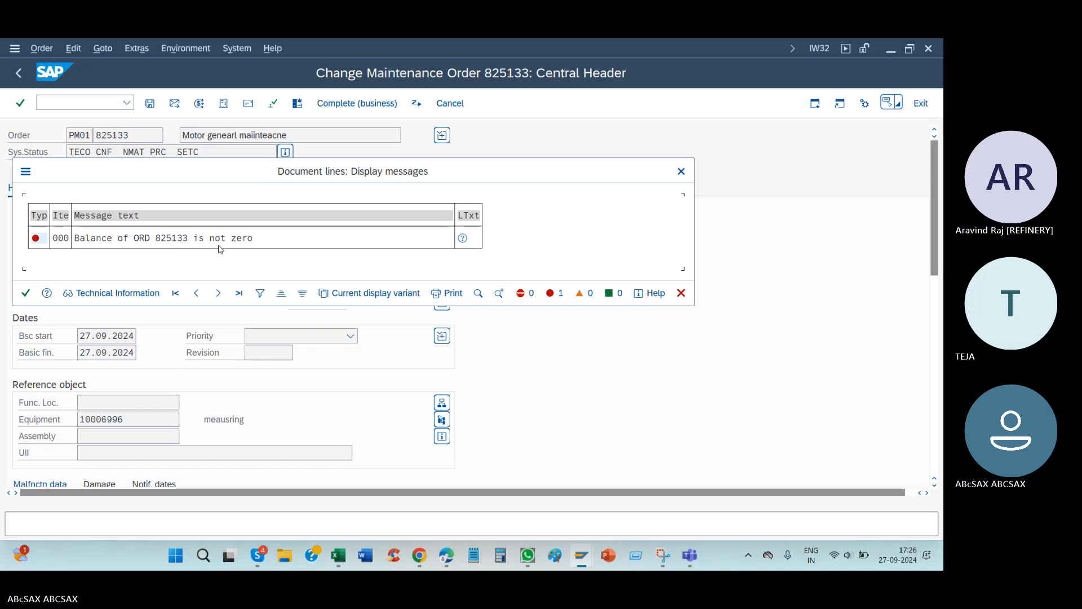
# Step: Switch to the Excel notes and highlight the business closure row, followed by the settlement row
pyautogui.hotkey('alt', 'Tab')
pyautogui.moveTo(116, 386); pyautogui.dragTo(248, 381)
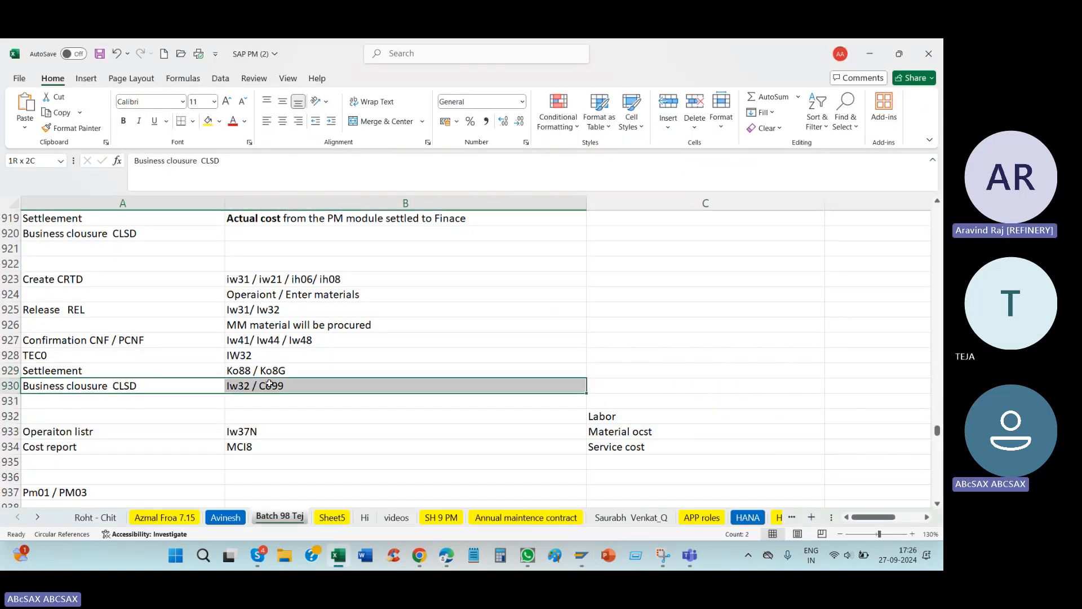
pyautogui.moveTo(161, 369); pyautogui.dragTo(290, 370)
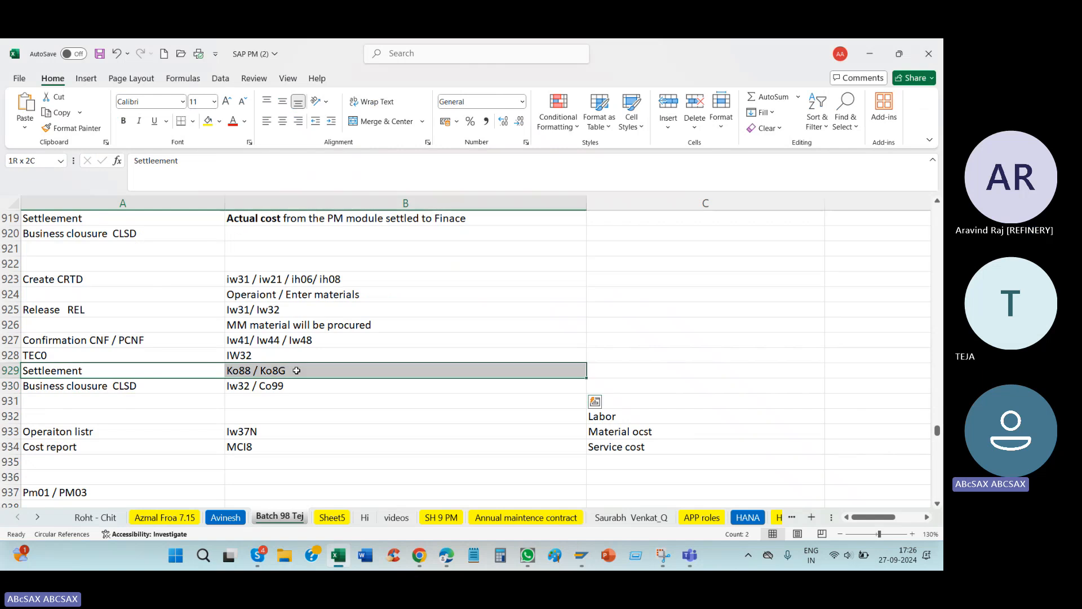
# Step: Return to SAP, close the business completion log, and dismiss the information about the order's technical completion status
pyautogui.hotkey('alt', 'Tab')
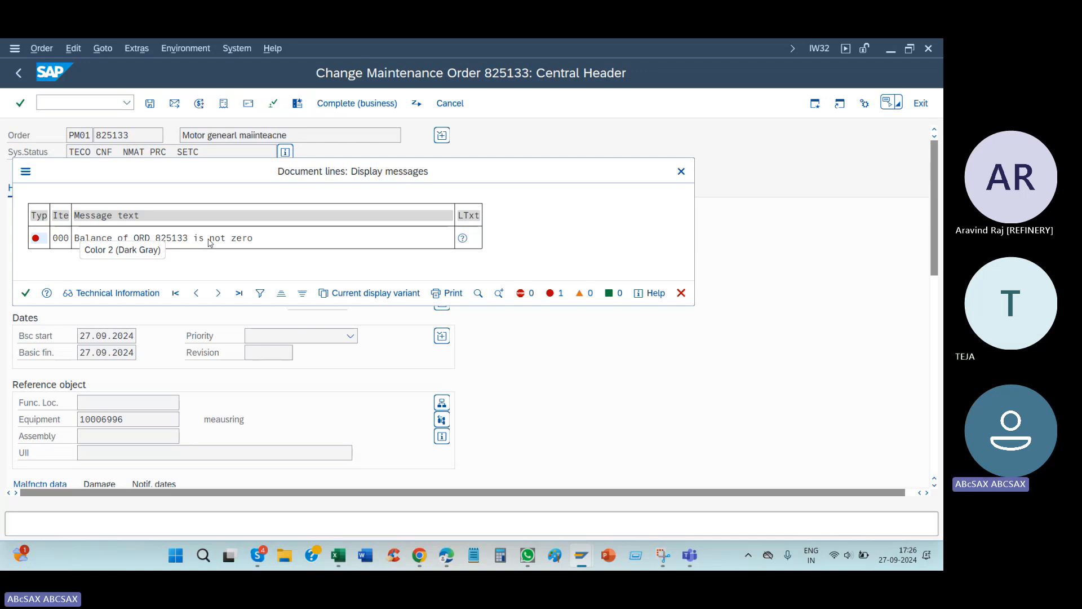
pyautogui.click(682, 172)
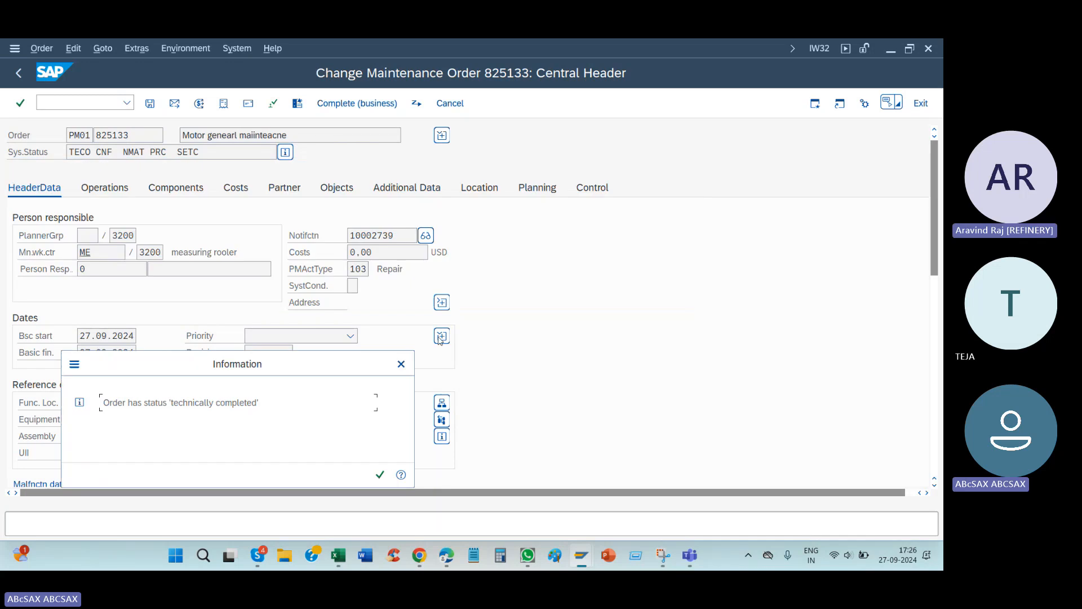
pyautogui.press('Return')
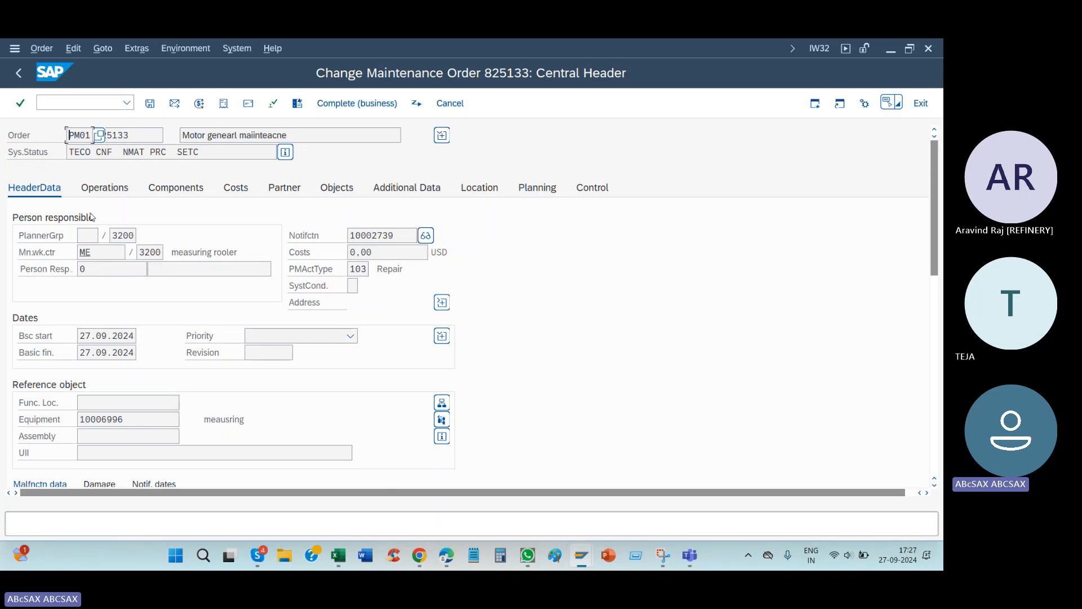
# Step: Switch to the Excel notes and enter "Shut donw" in cell A968, below the sender and receiver rows
pyautogui.click(339, 556)
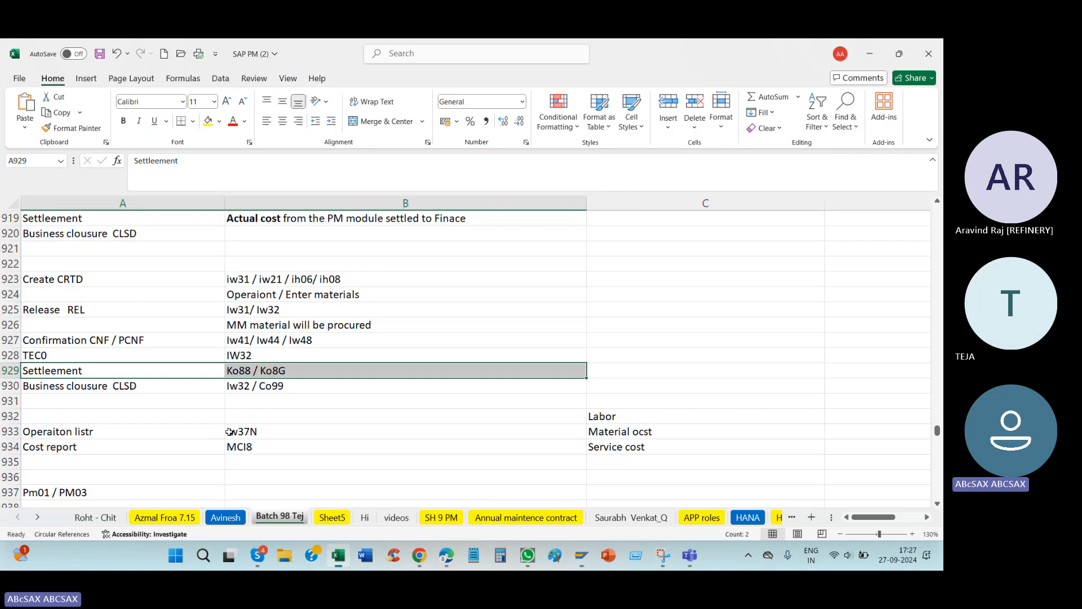
pyautogui.scroll(-15, 169, 395)
pyautogui.scroll(-3, 114, 338)
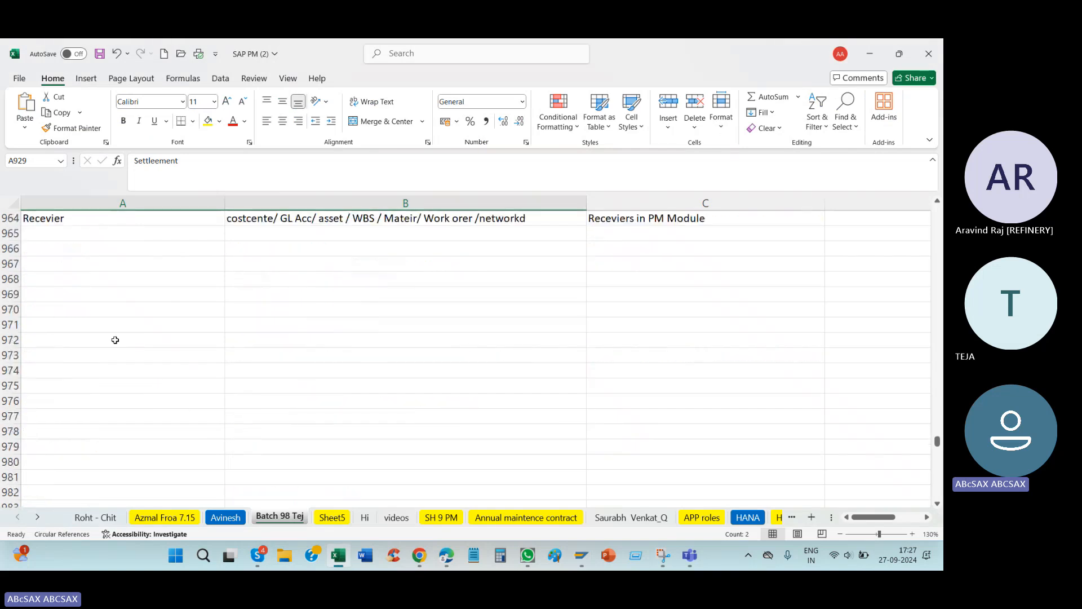
pyautogui.scroll(2, 130, 331)
pyautogui.click(94, 367)
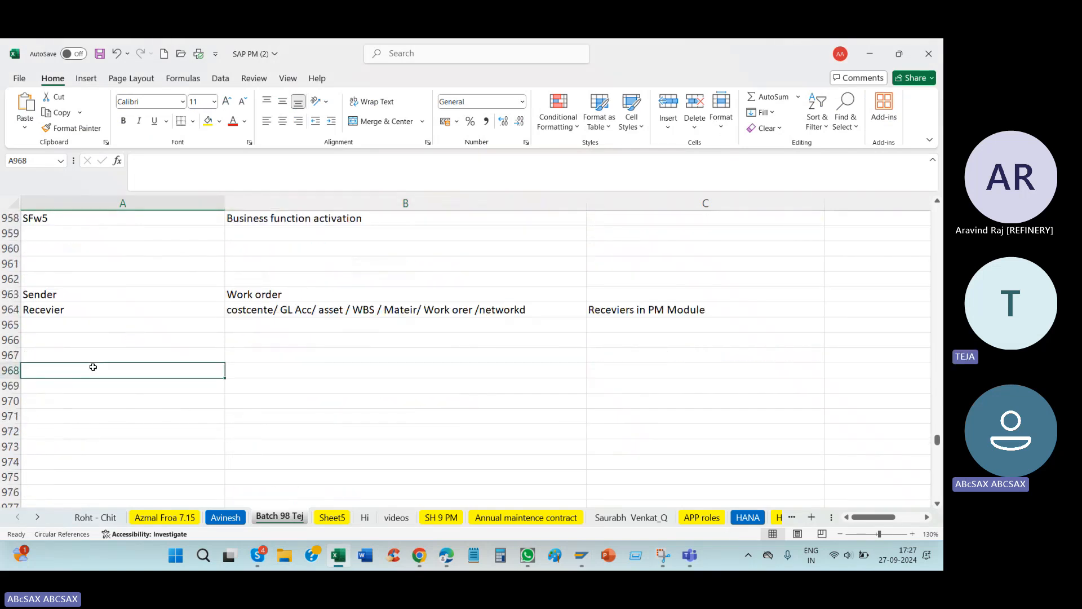
pyautogui.write('Shut donw')
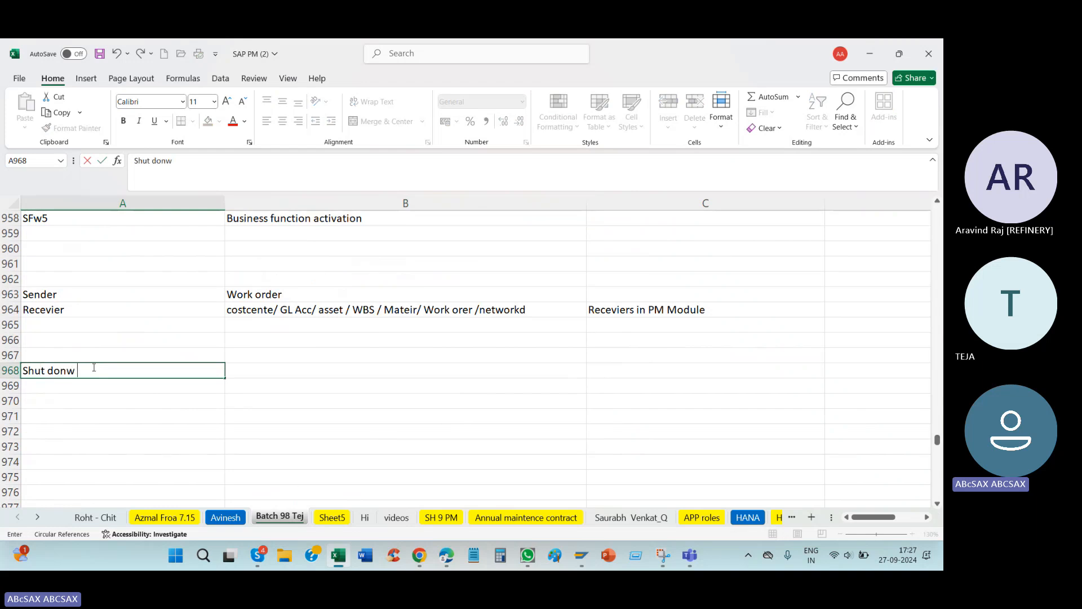
pyautogui.press('Tab')
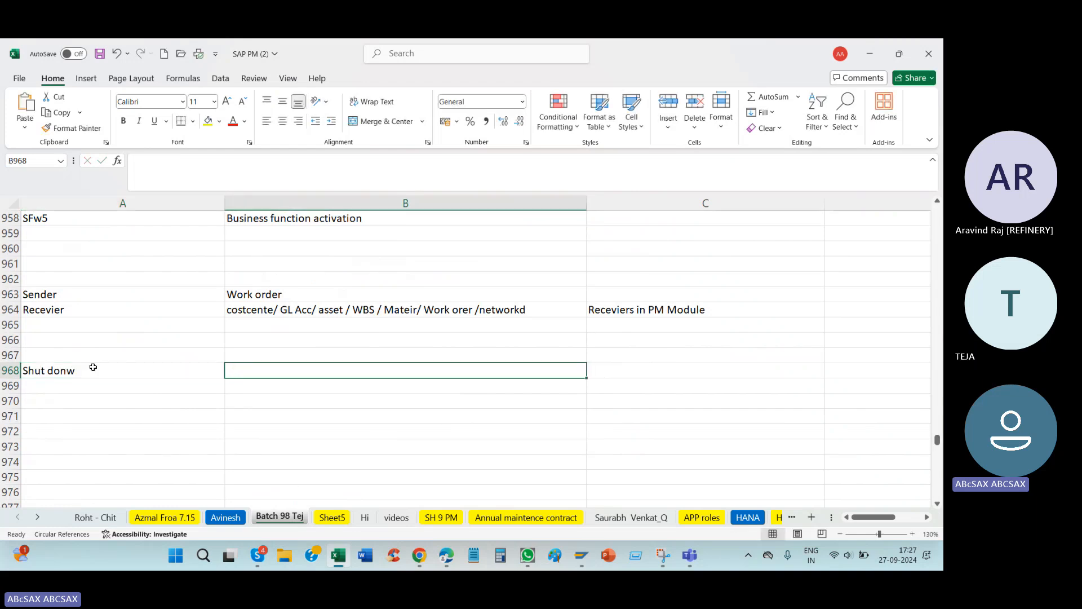
# Step: Enter "Work order" in cell B968, beside the shutdown note
pyautogui.write('Work kre')
pyautogui.press('BackSpace')
pyautogui.press('BackSpace')
pyautogui.press('BackSpace')
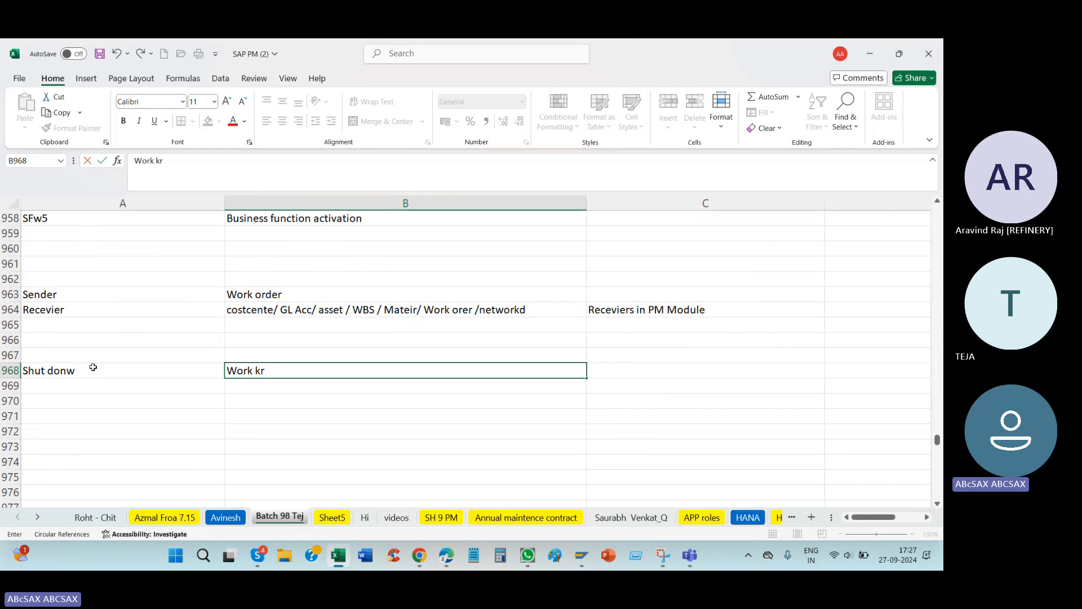
pyautogui.write('or')
pyautogui.press('Return')
pyautogui.press('Return')
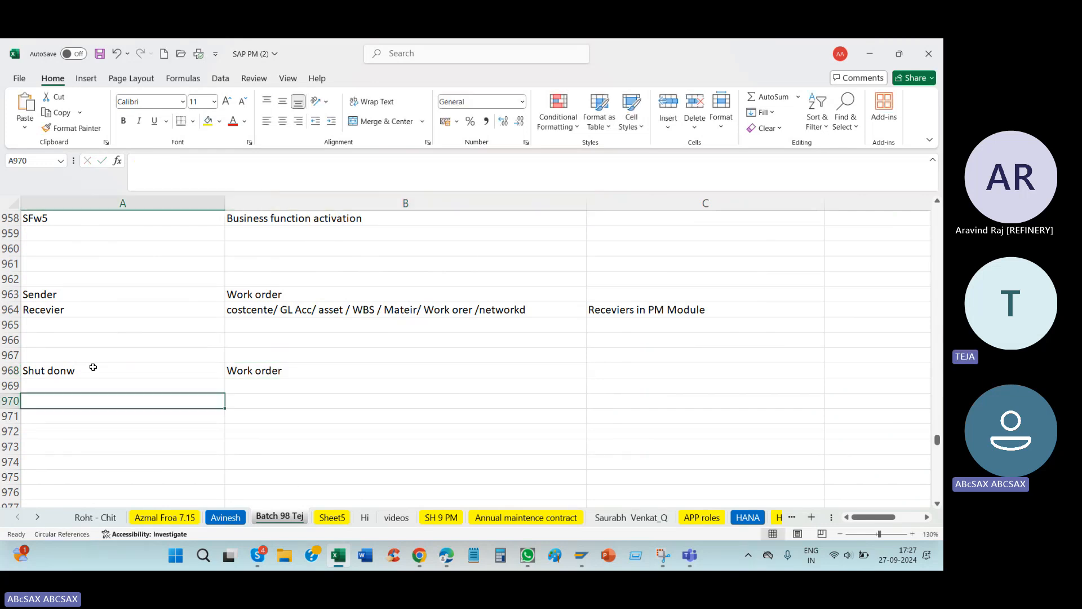
# Step: Add the revision keyword in cell B971, below the work order note
pyautogui.press('Return')
pyautogui.press('Tab')
pyautogui.write('REvinson')
pyautogui.press('BackSpace')
pyautogui.press('BackSpace')
pyautogui.press('BackSpace')
pyautogui.press('BackSpace')
pyautogui.press('BackSpace')
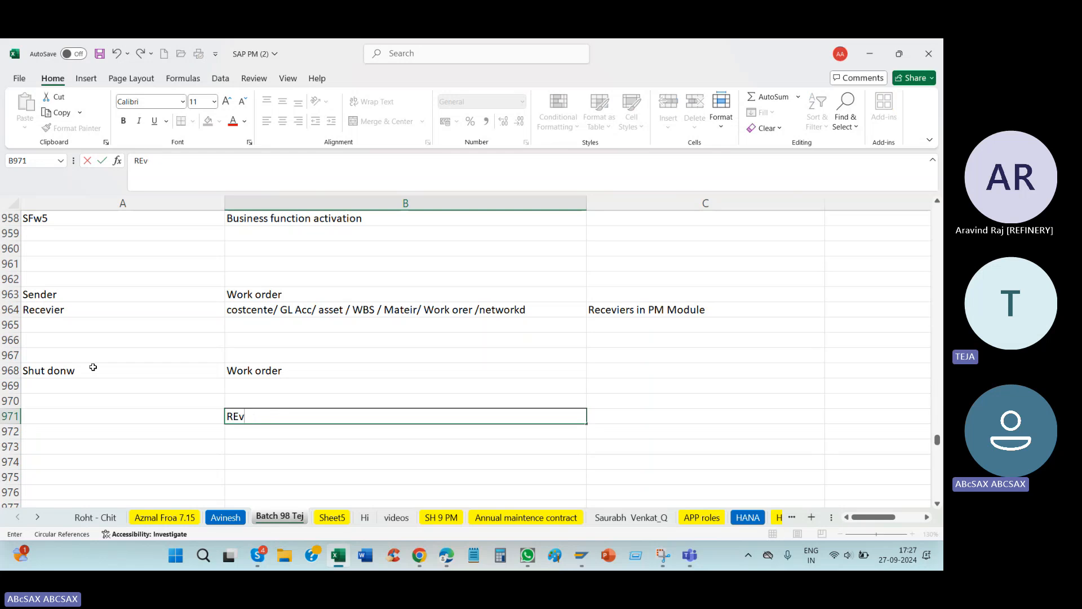
pyautogui.write('ison')
pyautogui.press('BackSpace')
pyautogui.press('Return')
# Step: Switch to the SAP session showing the Actual Debit/Credit list, run transaction SPRO, and display the SAP Reference IMG
pyautogui.hotkey('alt', 'Tab')
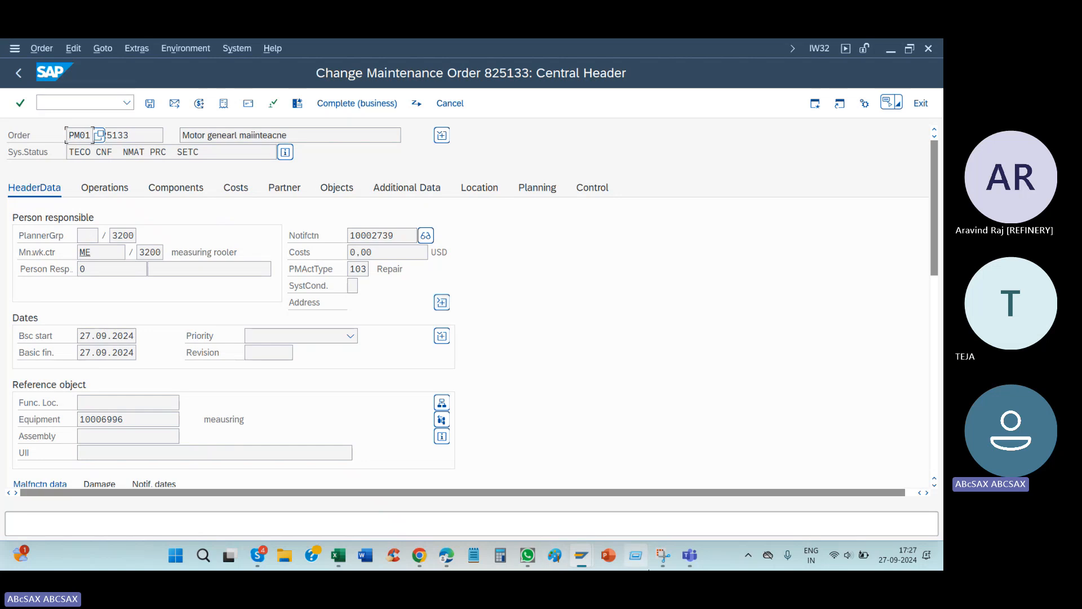
pyautogui.moveTo(581, 558)
pyautogui.click(677, 502)
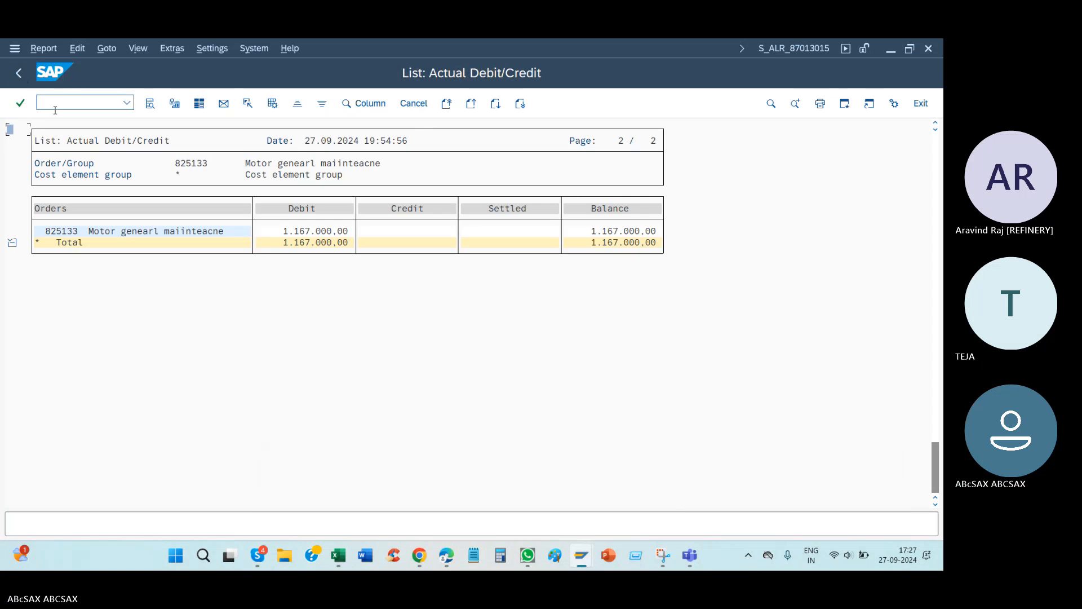
pyautogui.click(88, 103)
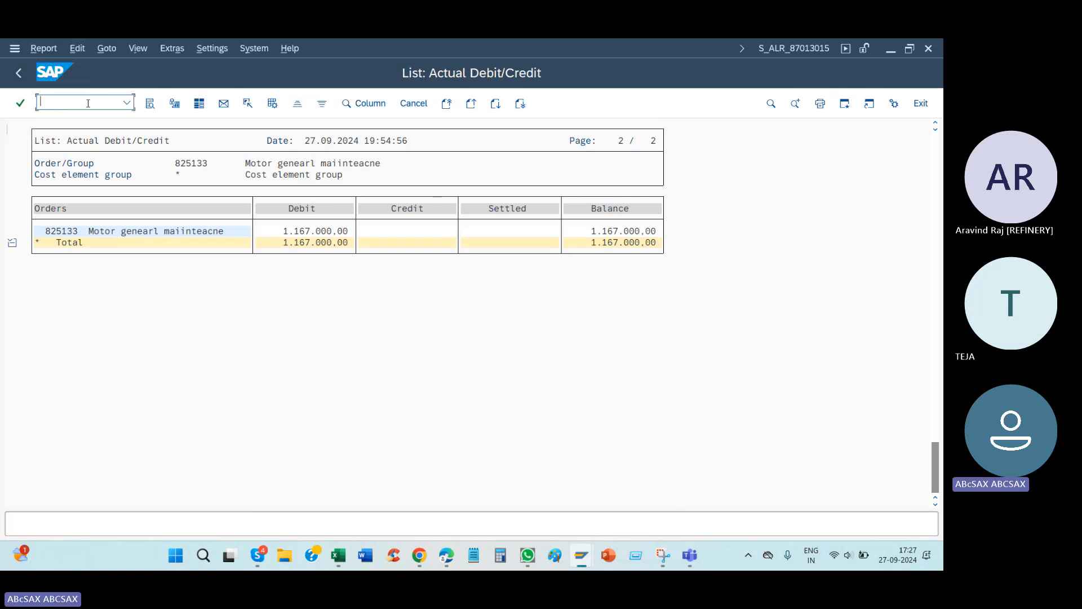
pyautogui.write('/nspro')
pyautogui.press('Return')
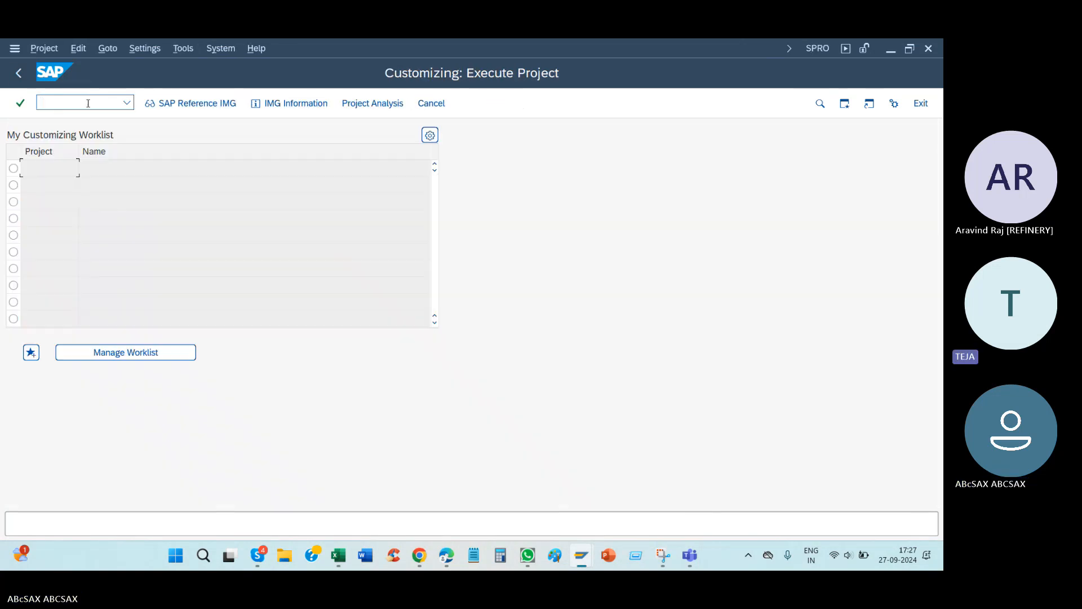
pyautogui.rightClick(540, 225)
pyautogui.click(649, 313)
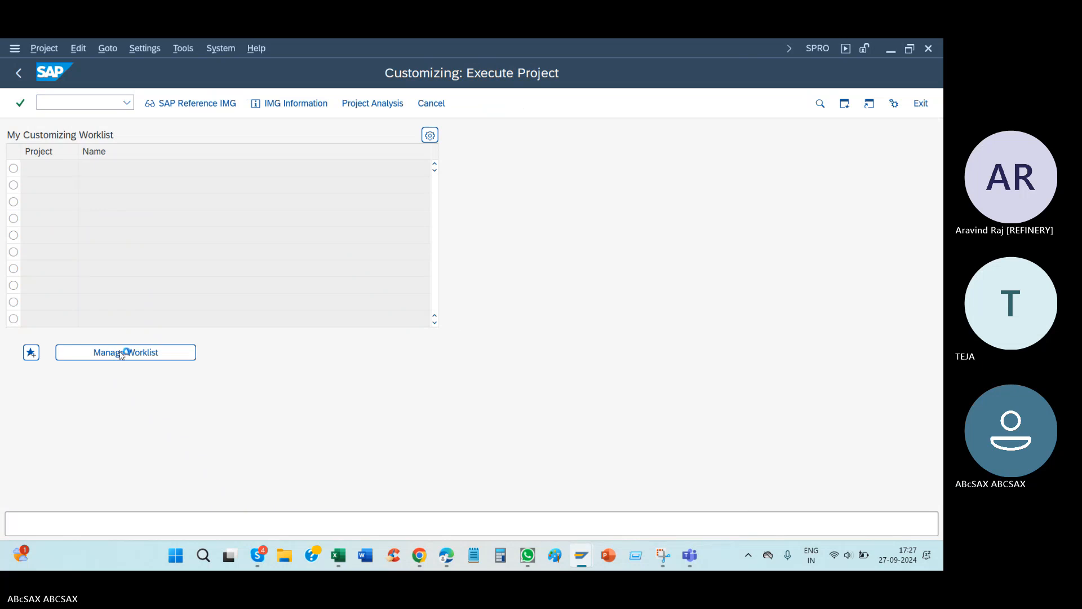
# Step: Expand Plant Maintenance and Customer Service, Maintenance and Service Processing, and Maintenance and Service Orders in the IMG structure
pyautogui.scroll(-5, 127, 359)
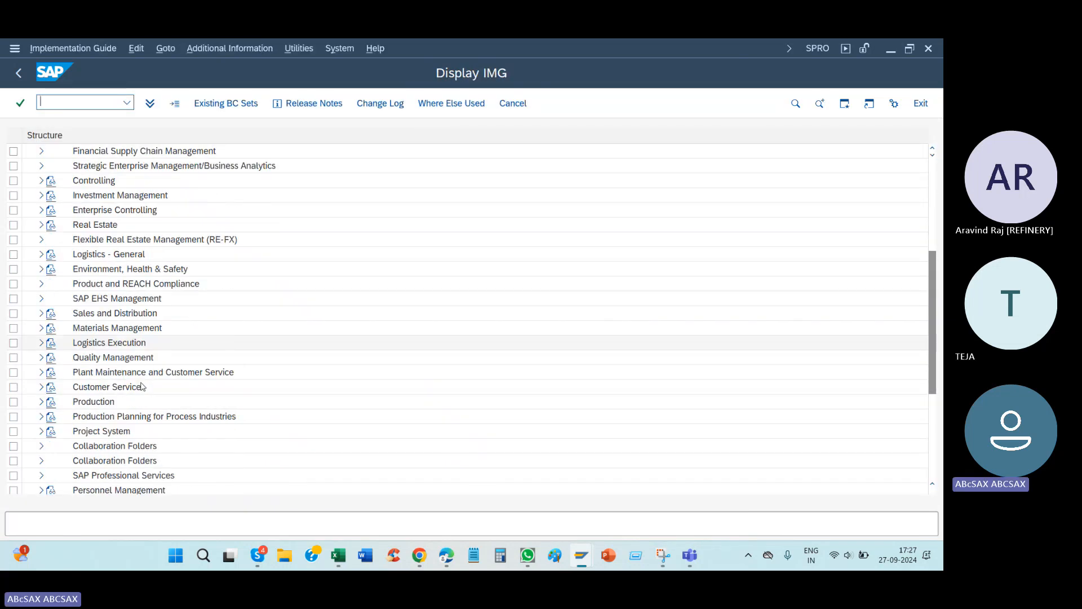
pyautogui.click(173, 359)
pyautogui.doubleClick(172, 359)
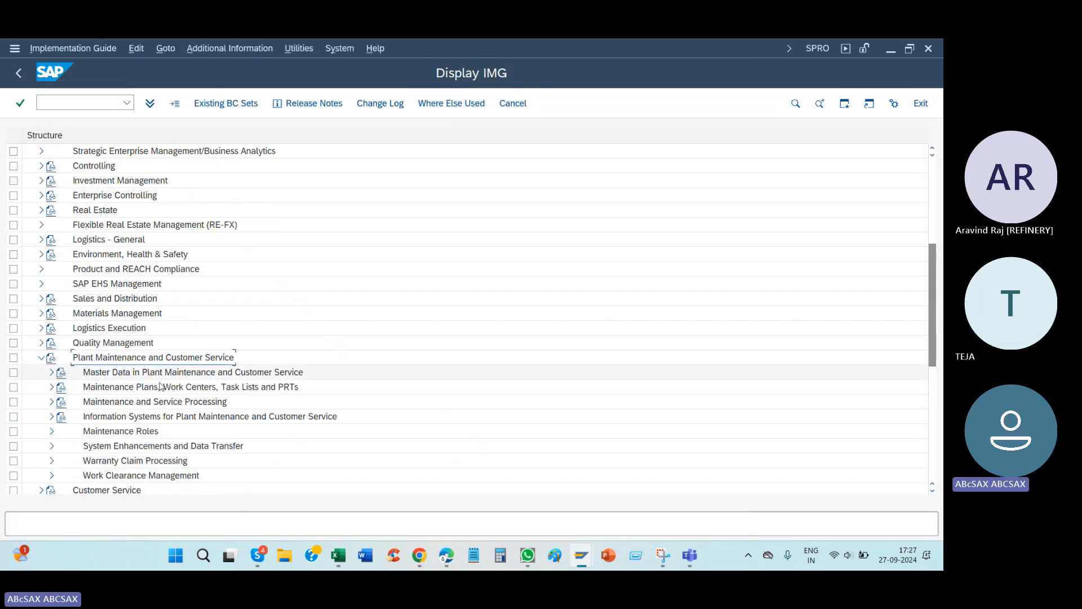
pyautogui.click(161, 404)
pyautogui.doubleClick(158, 402)
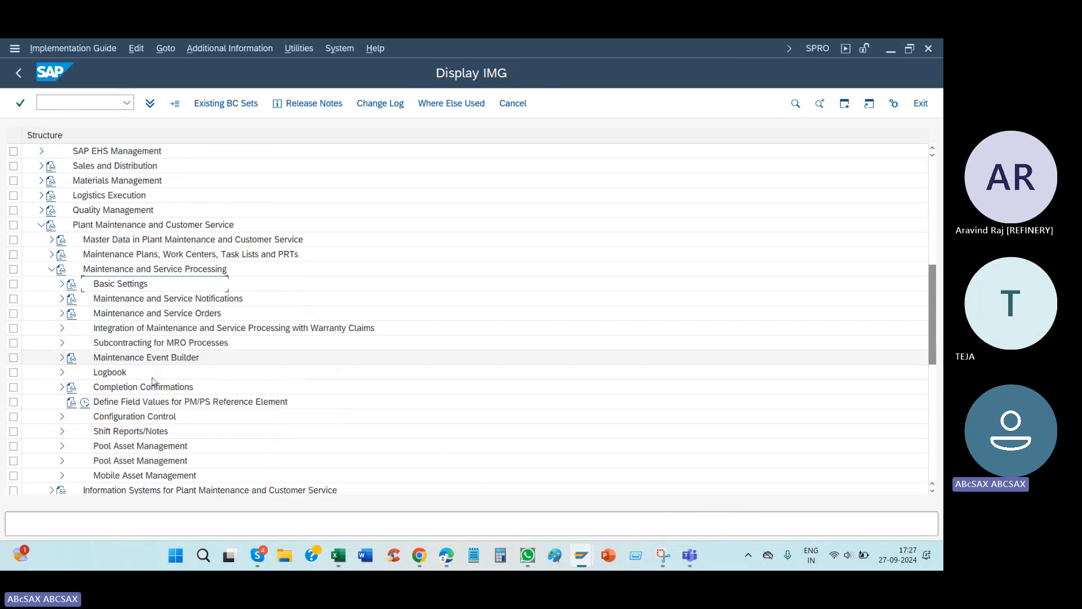
pyautogui.scroll(-3, 121, 305)
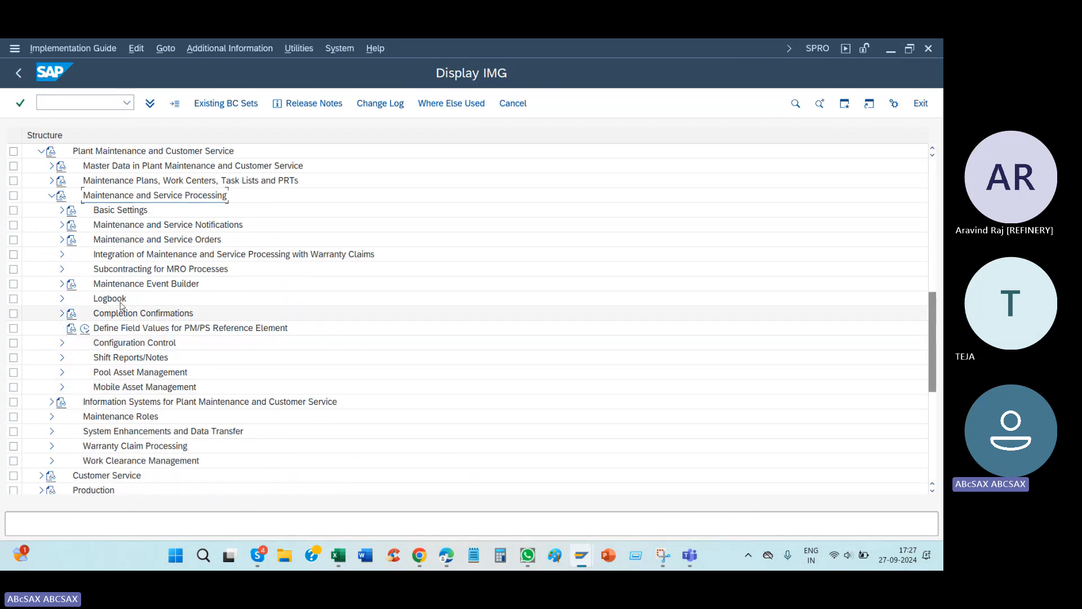
pyautogui.doubleClick(127, 239)
# Step: Read the Create Revisions documentation, highlight the phrase "to group several orders together", and close it
pyautogui.click(146, 299)
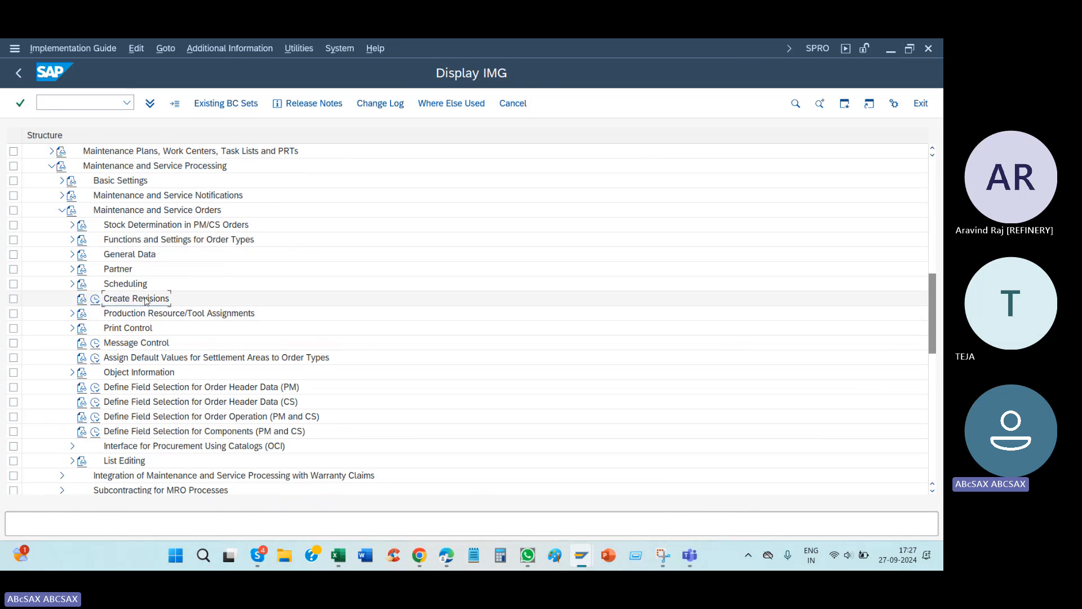
pyautogui.click(82, 299)
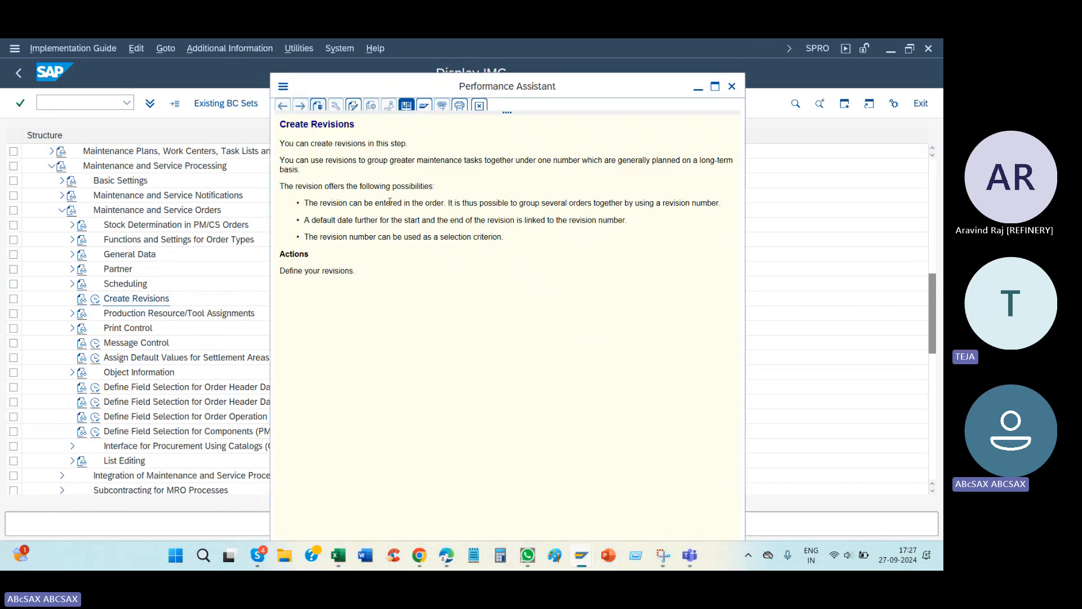
pyautogui.moveTo(510, 204); pyautogui.dragTo(612, 206)
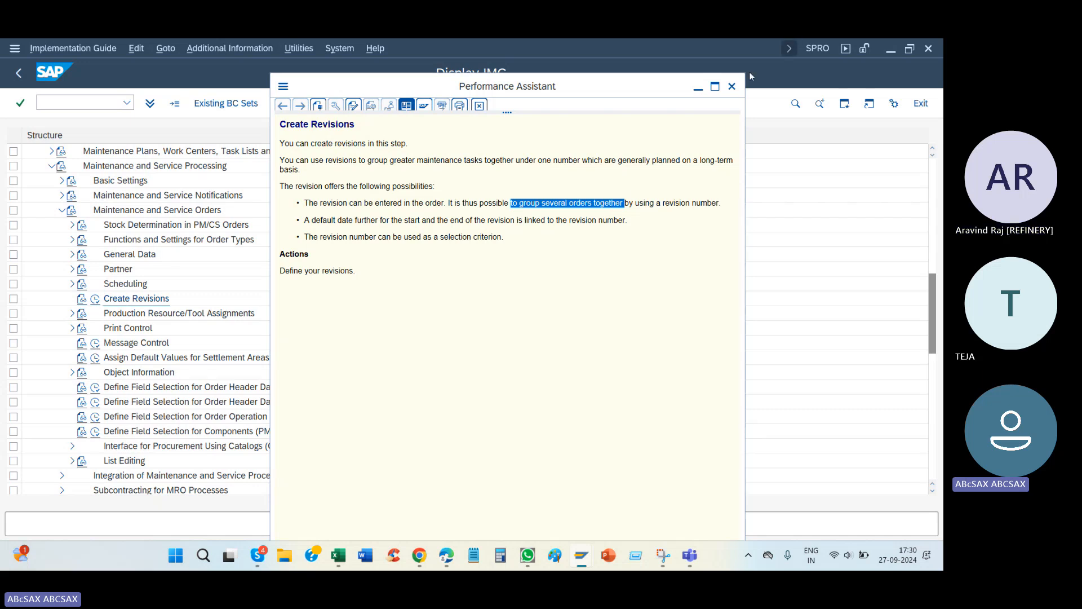
pyautogui.click(732, 86)
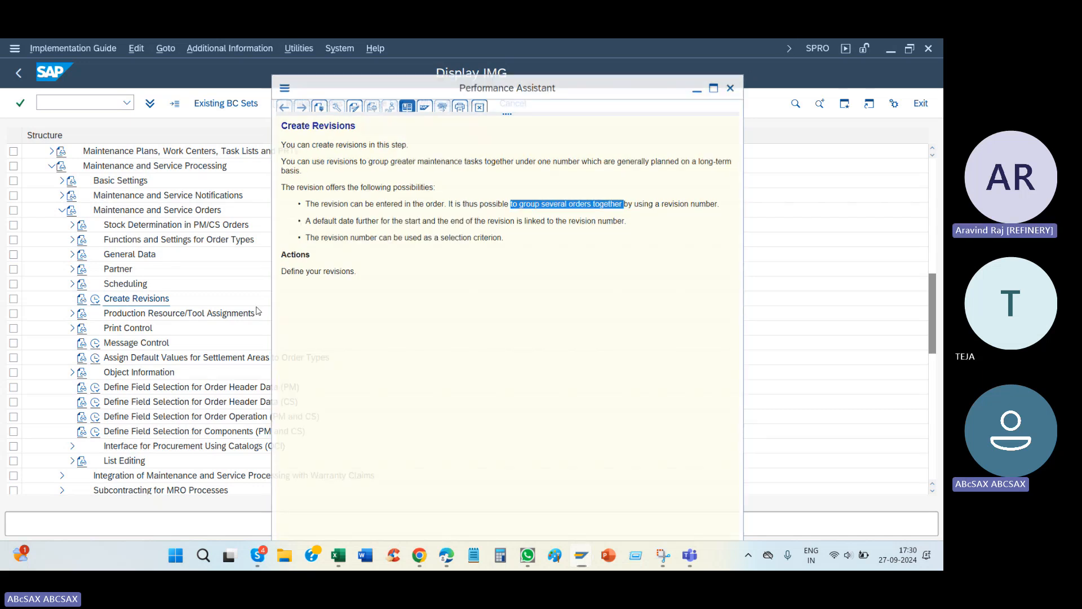
# Step: Execute the Create Revisions activity and start a new entry for planning plant 1000
pyautogui.click(95, 300)
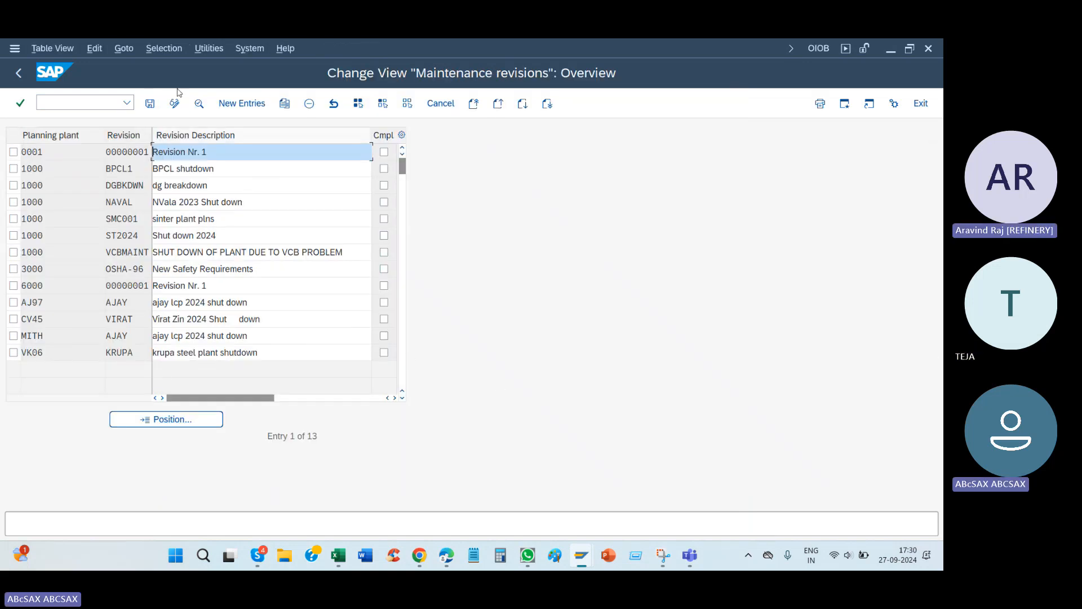
pyautogui.click(242, 103)
pyautogui.click(108, 152)
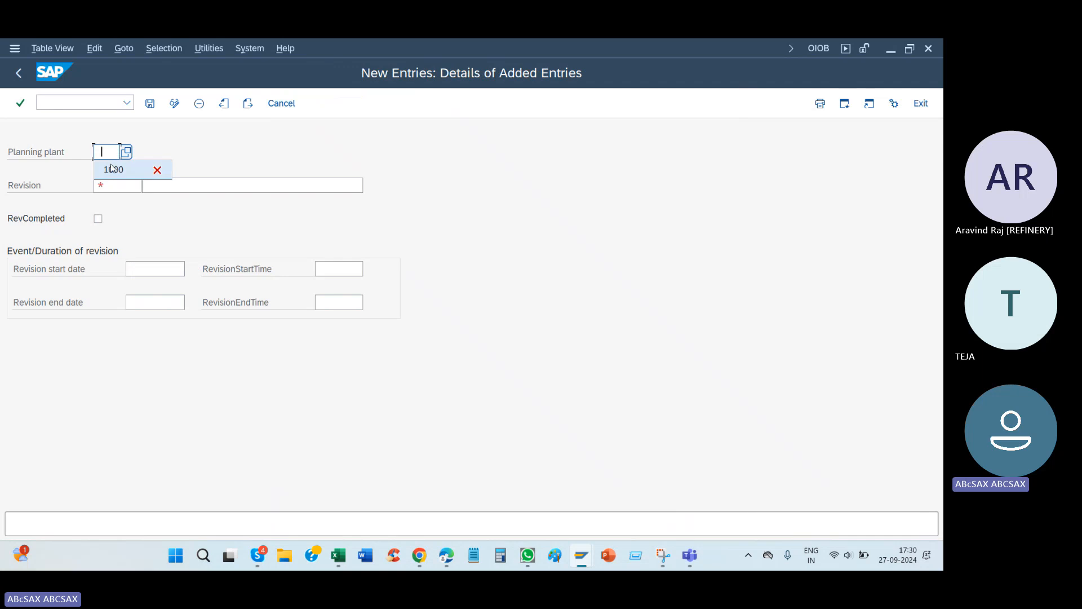
pyautogui.click(112, 168)
# Step: Enter st2025 as the revision code of the new entry
pyautogui.click(139, 185)
pyautogui.click(130, 203)
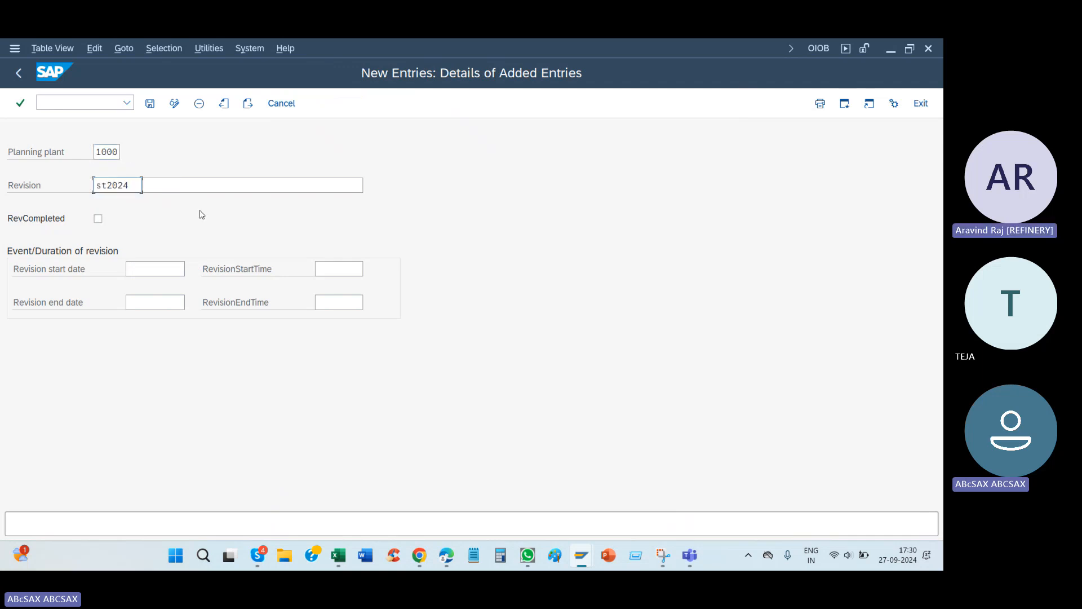
pyautogui.press('BackSpace')
pyautogui.press('BackSpace')
pyautogui.press('BackSpace')
pyautogui.write('02')
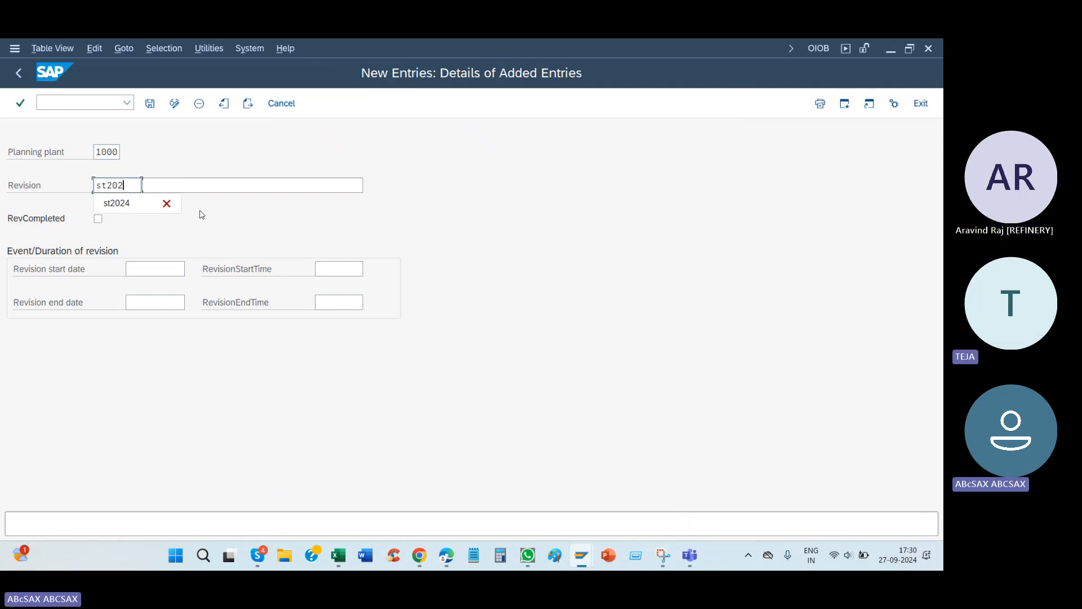
pyautogui.write('5')
# Step: Enter "Shut down 2025" as the revision's description
pyautogui.press('Tab')
pyautogui.write('Sh')
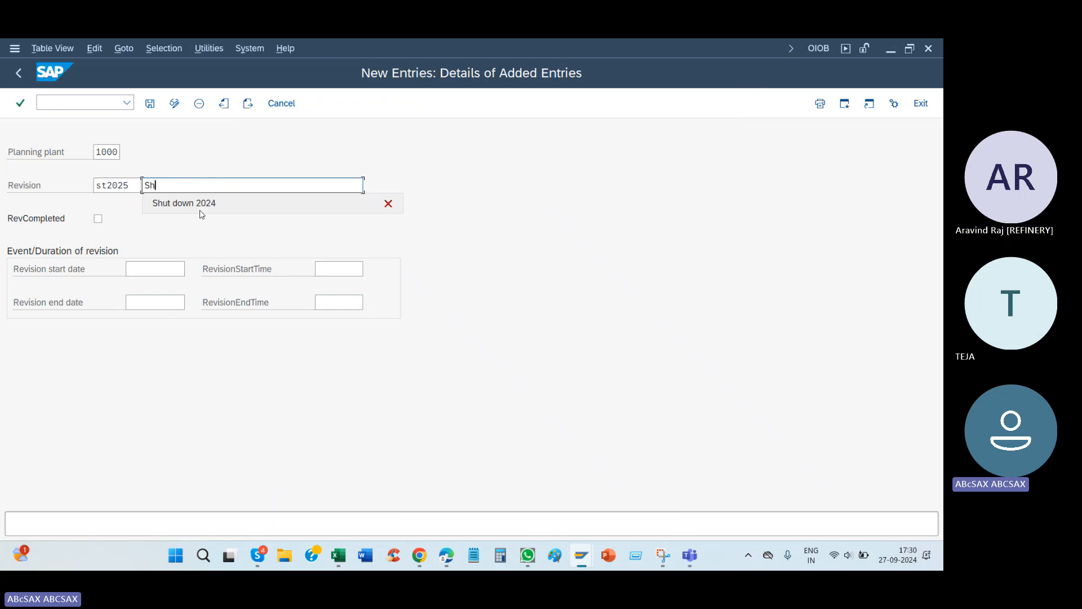
pyautogui.click(200, 209)
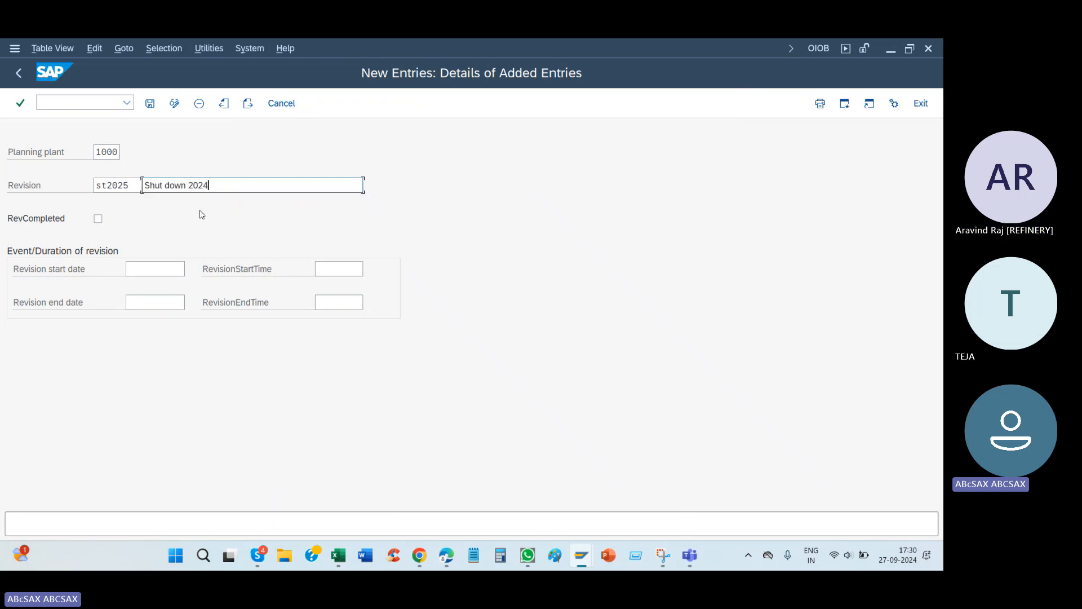
pyautogui.press('BackSpace')
pyautogui.write('5')
pyautogui.press('Tab')
pyautogui.press('Tab')
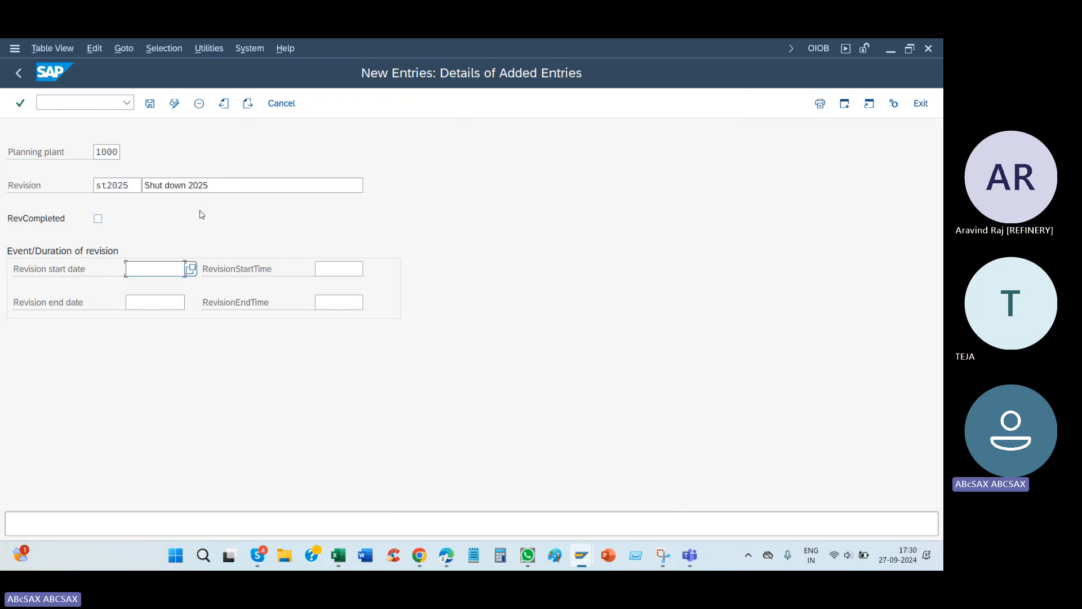
# Step: Choose 01.06.2025 from the calendar as the revision start date
pyautogui.click(193, 269)
pyautogui.scroll(-10, 224, 378)
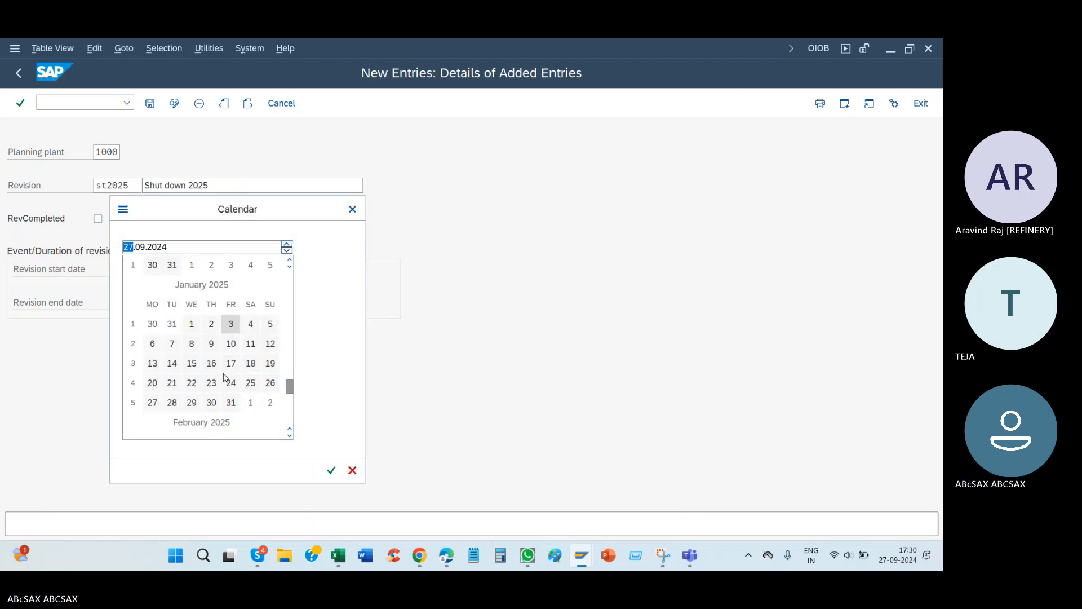
pyautogui.scroll(-8, 224, 377)
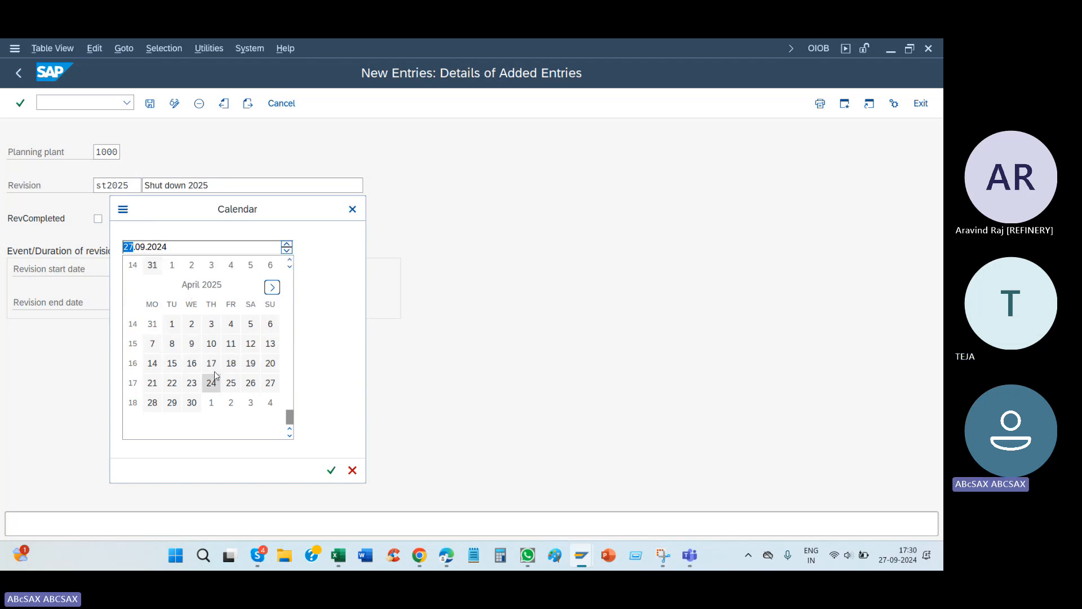
pyautogui.click(273, 289)
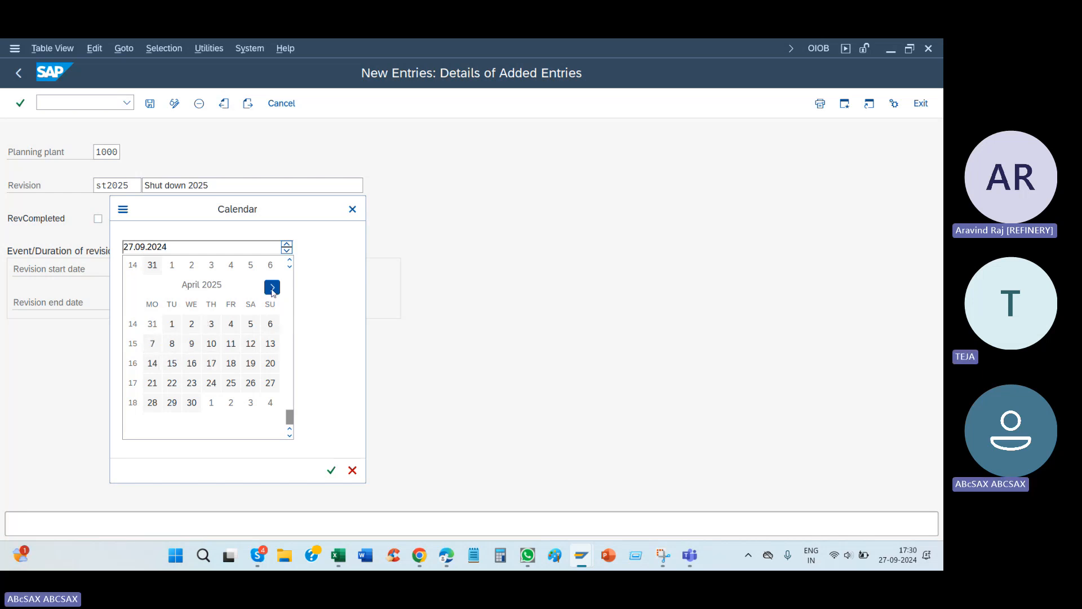
pyautogui.scroll(-5, 213, 390)
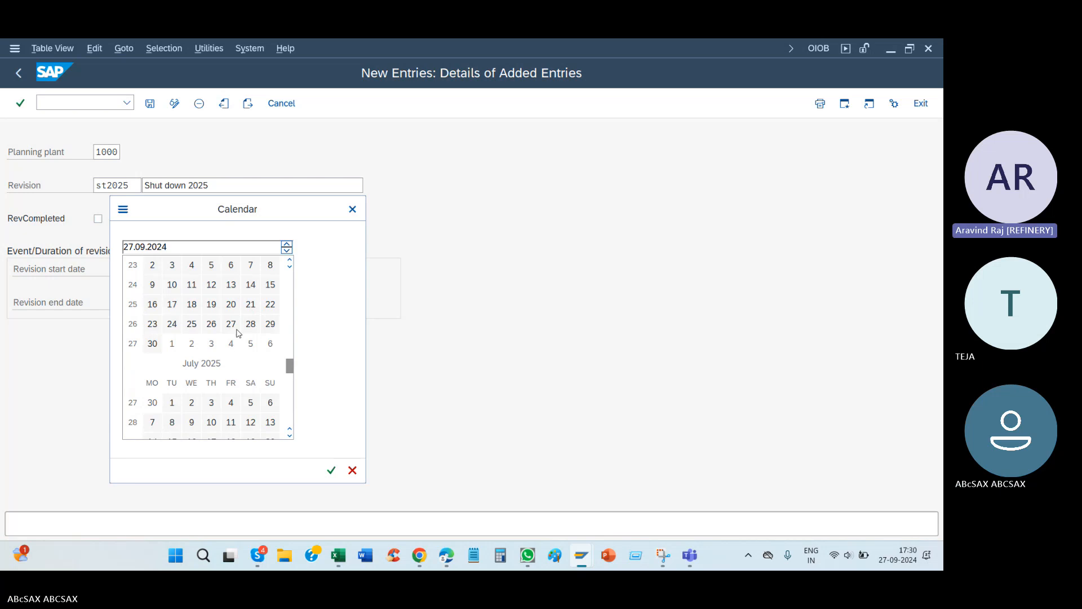
pyautogui.scroll(2, 258, 349)
pyautogui.doubleClick(270, 365)
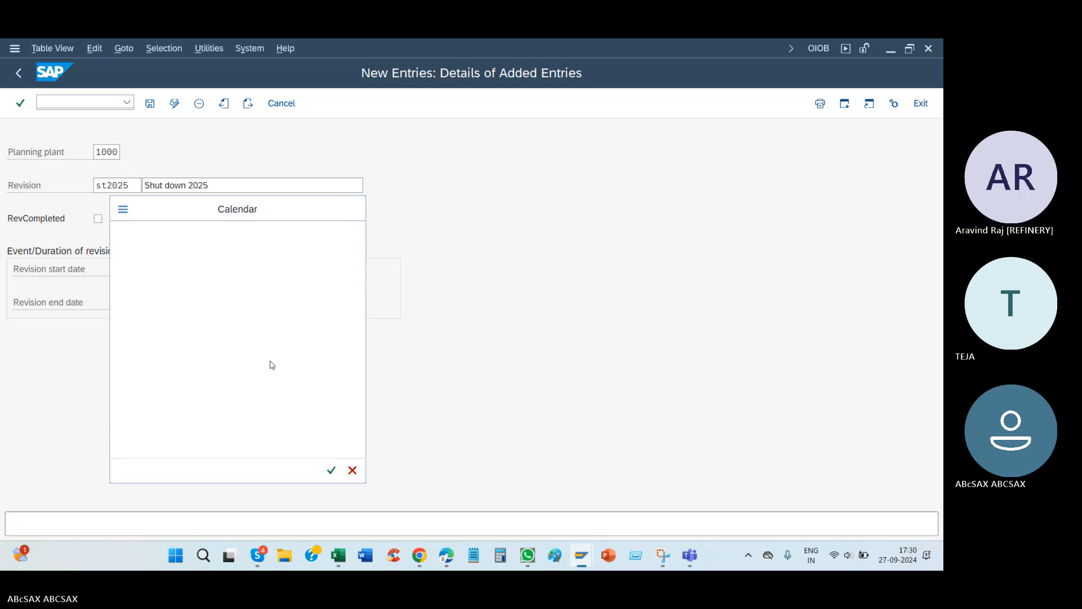
# Step: Choose 20.06.2025 from the calendar as the revision end date and save the st2025 revision for plant 1000
pyautogui.click(182, 303)
pyautogui.click(191, 305)
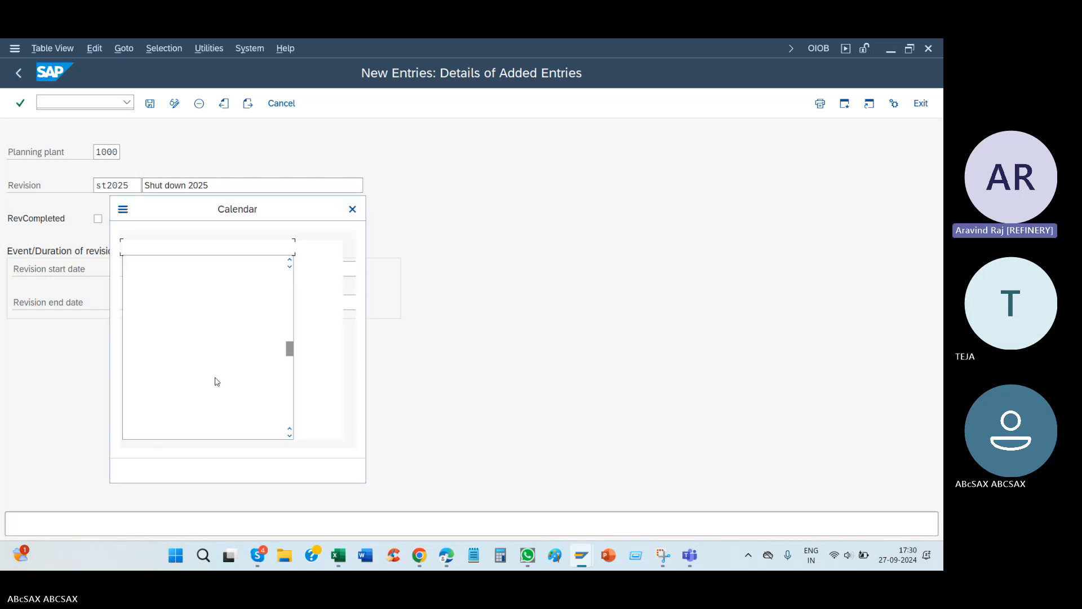
pyautogui.scroll(-3, 251, 397)
pyautogui.scroll(-8, 251, 398)
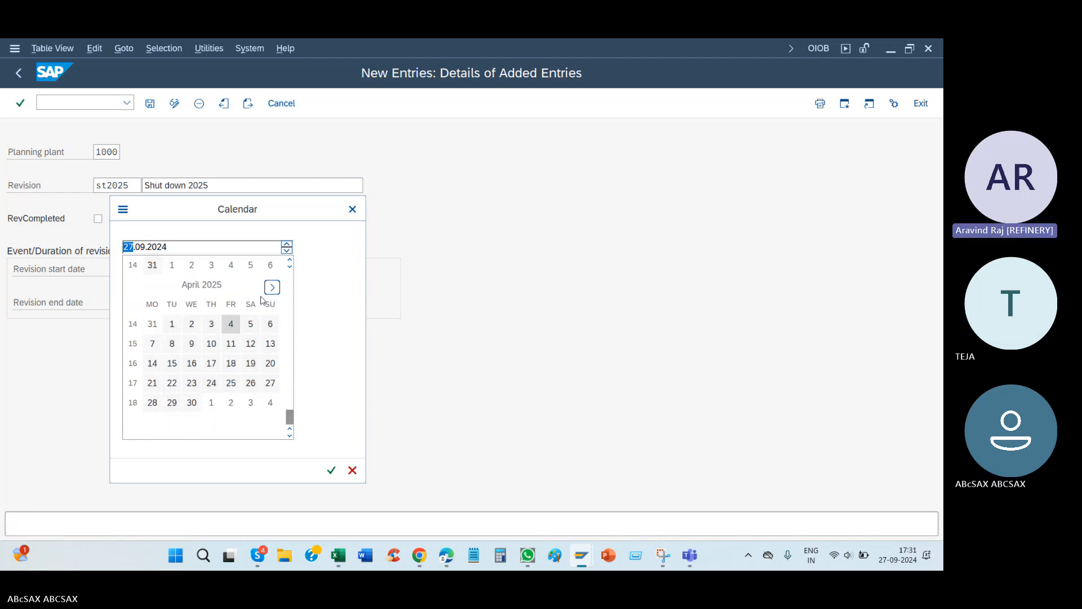
pyautogui.scroll(-5, 209, 383)
pyautogui.scroll(-2, 221, 394)
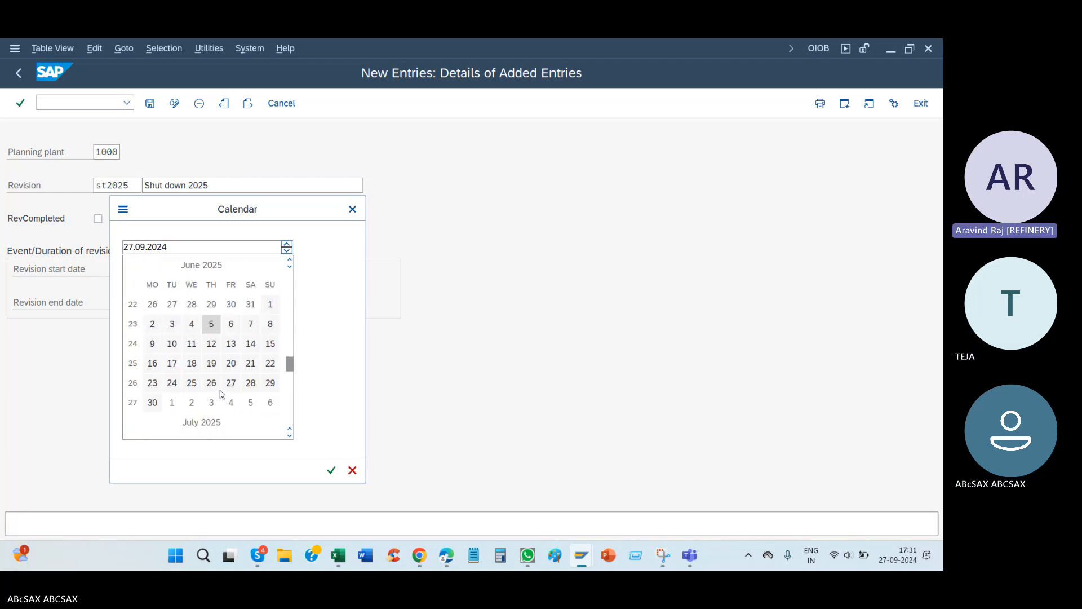
pyautogui.doubleClick(232, 363)
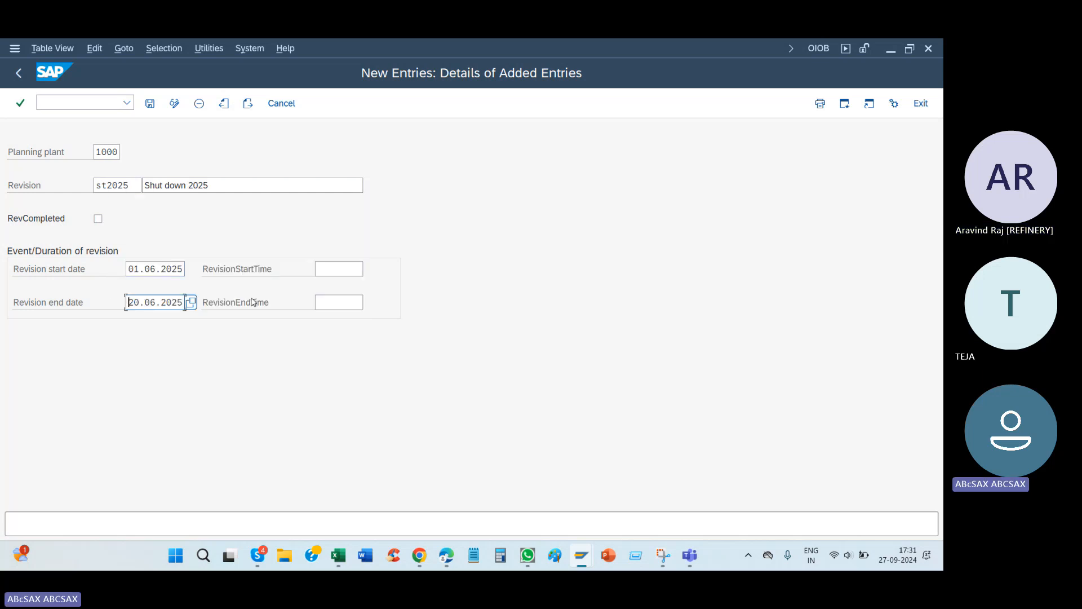
pyautogui.doubleClick(119, 193)
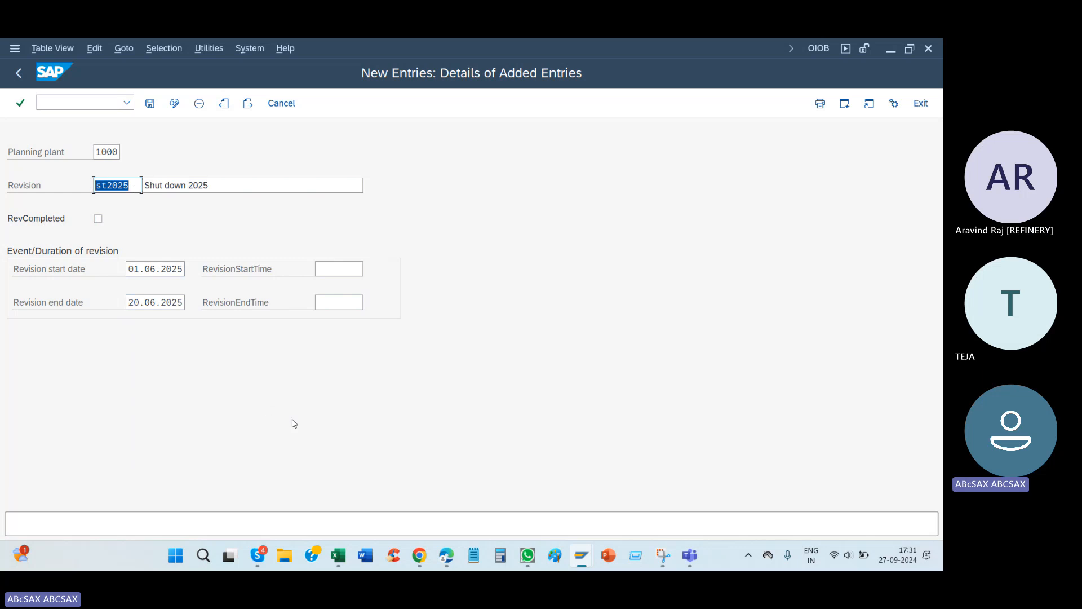
pyautogui.click(150, 104)
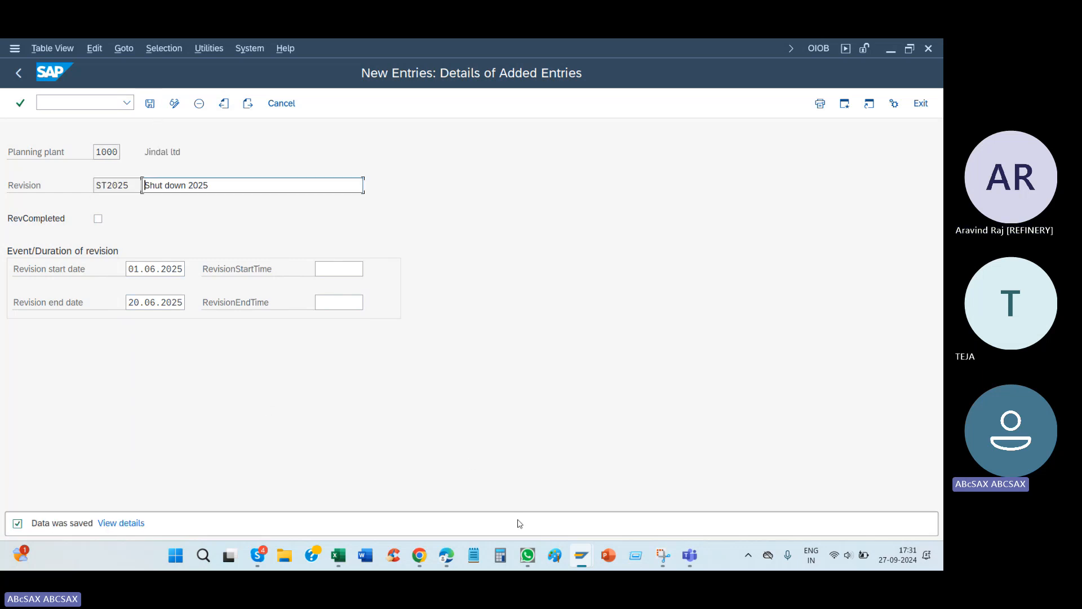
# Step: Check the planning plant on the open PM01 maintenance orders and return to the saved revision entry
pyautogui.moveTo(581, 555)
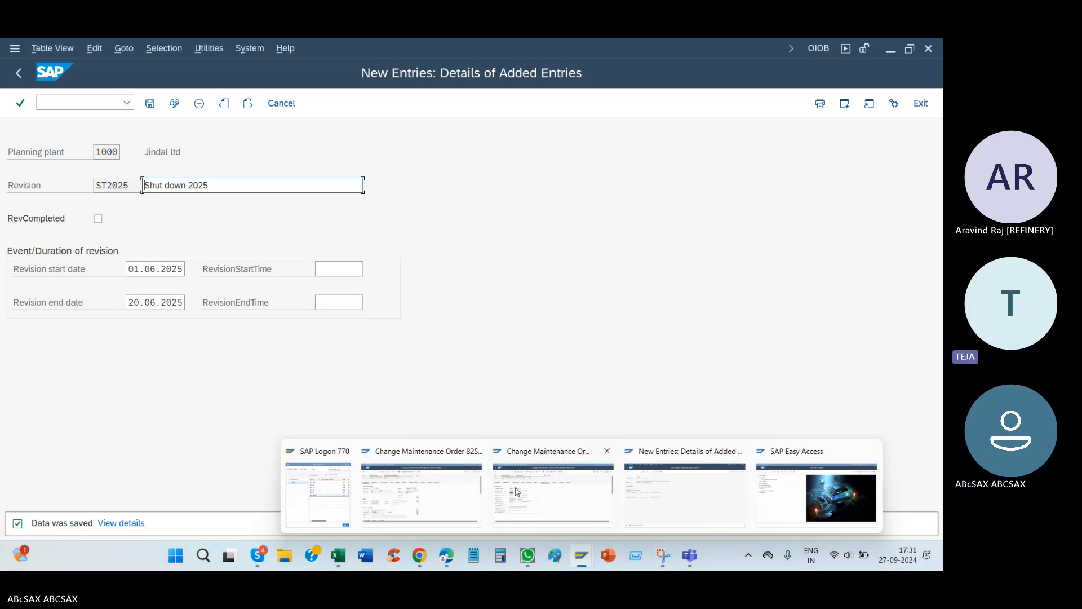
pyautogui.click(429, 491)
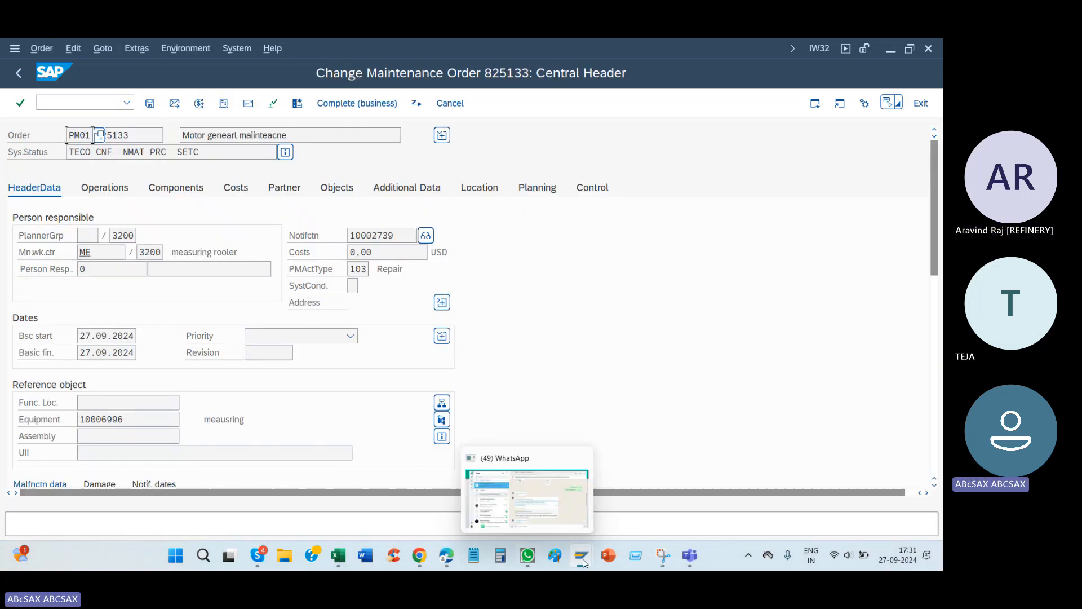
pyautogui.moveTo(581, 555)
pyautogui.click(550, 497)
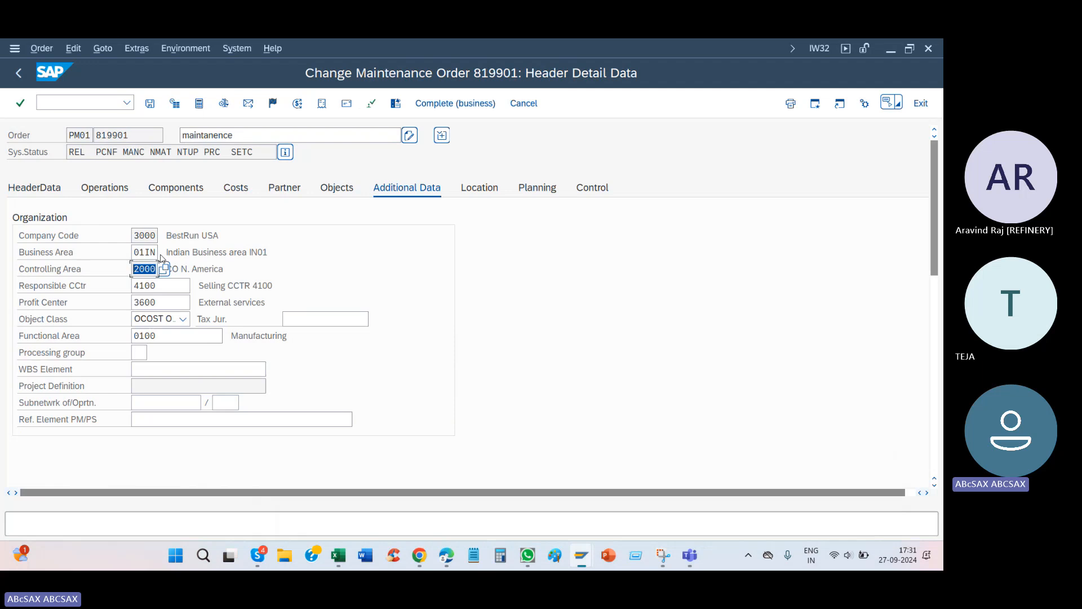
pyautogui.hotkey('alt', 'Tab')
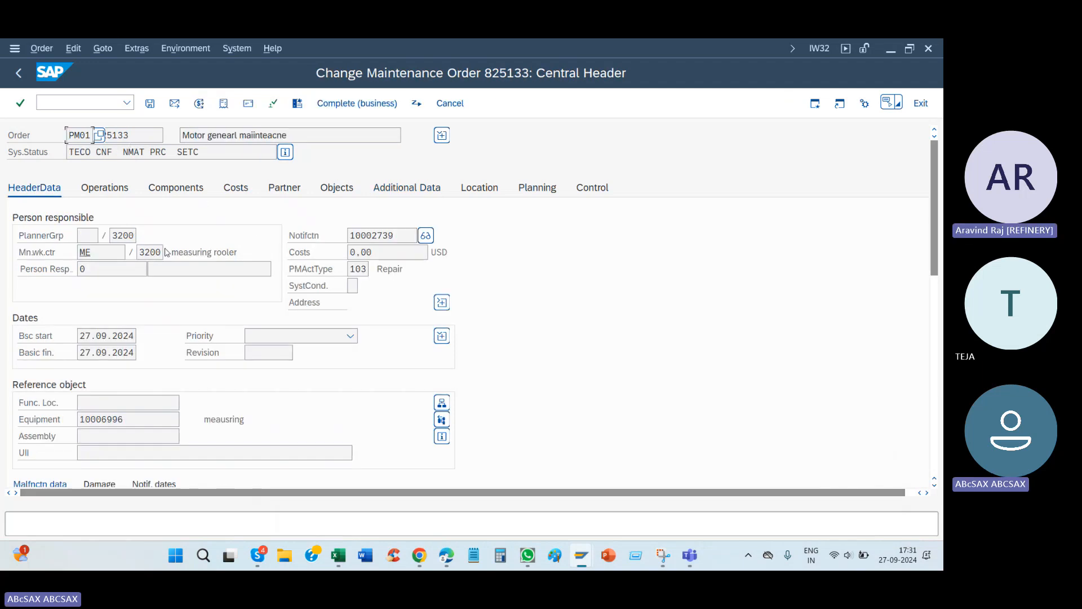
pyautogui.hotkey('alt', 'Tab')
pyautogui.hotkey('alt', 'Tab')
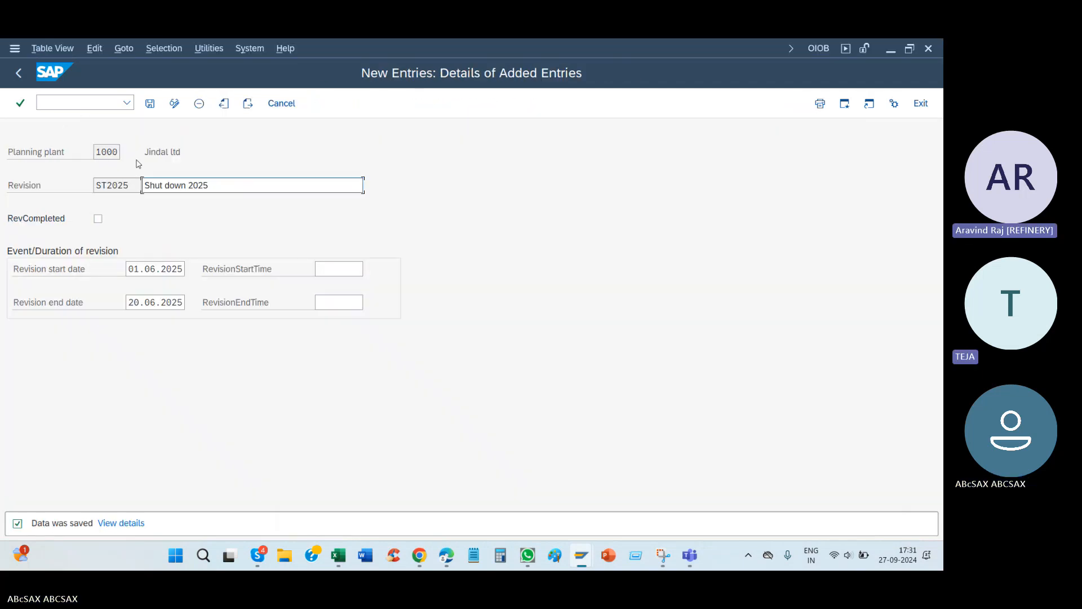
# Step: Open the maintenance revisions overview for changes and start another new entry for planning plant 3200
pyautogui.click(175, 104)
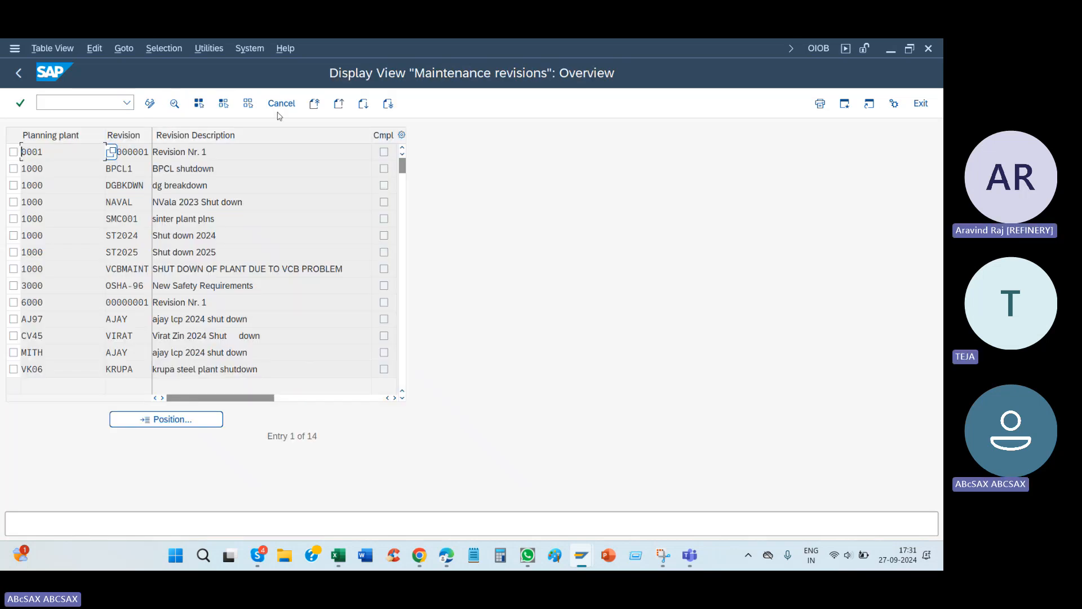
pyautogui.click(150, 104)
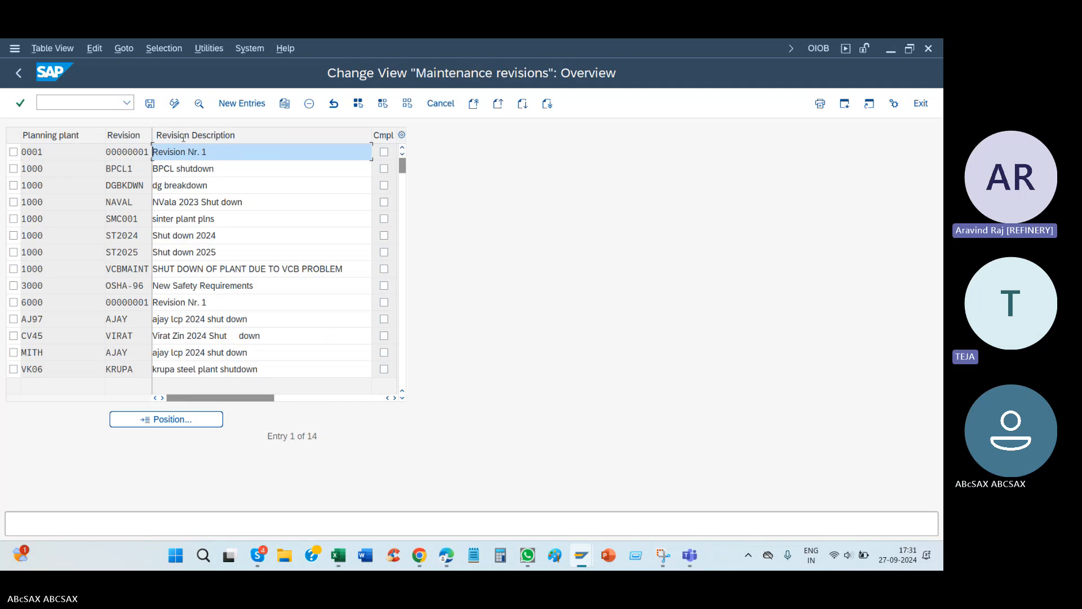
pyautogui.click(243, 107)
pyautogui.click(102, 151)
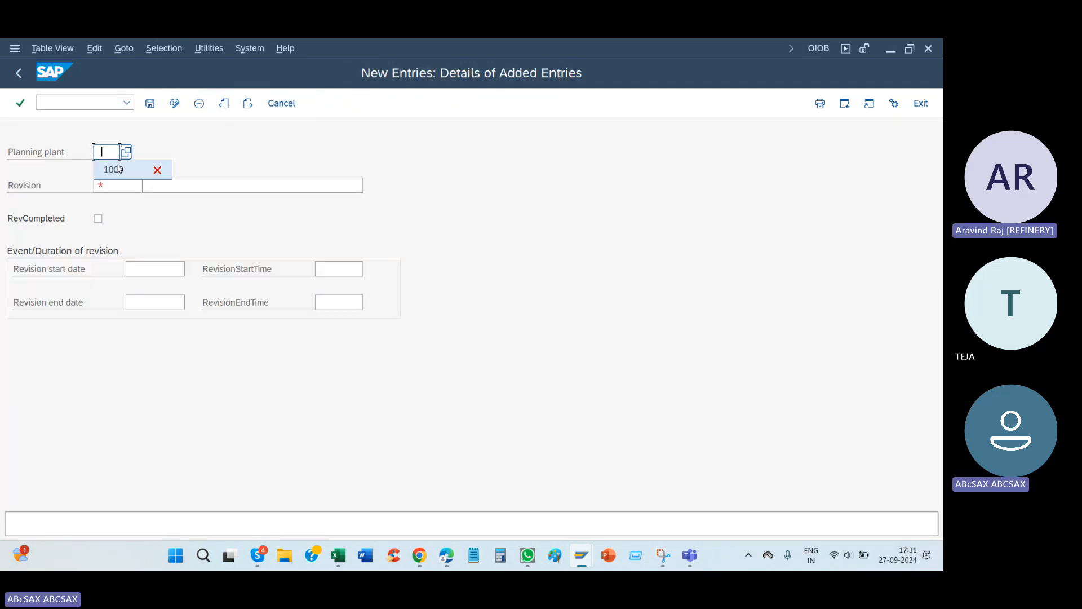
pyautogui.write('3200')
pyautogui.press('Tab')
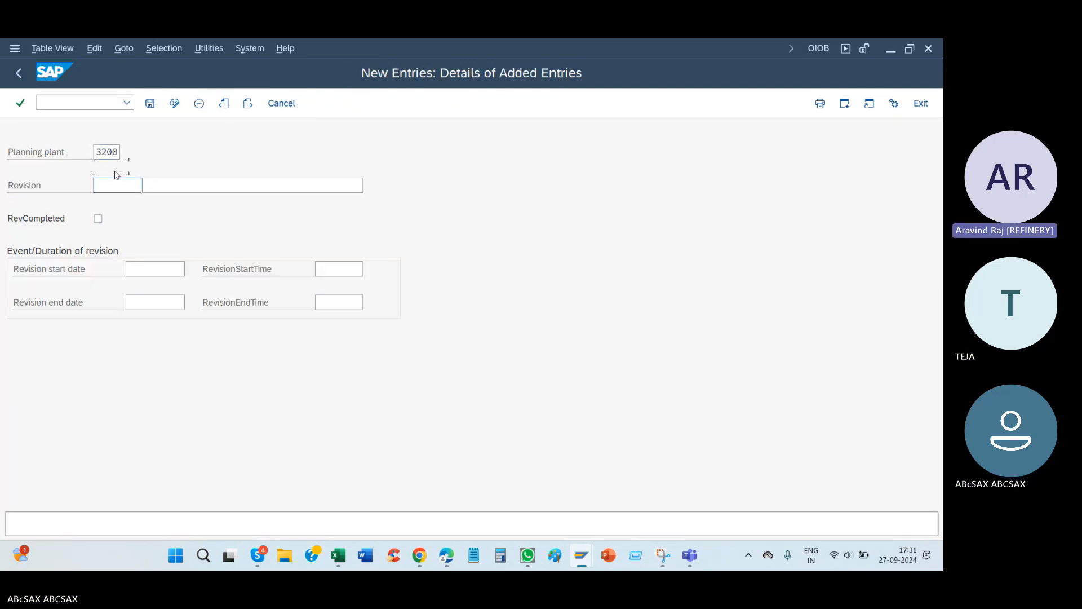
# Step: Enter st2025 as the revision code and "Shut down 2025" as its description for plant 3200
pyautogui.press('Down')
pyautogui.press('Tab')
pyautogui.press('space')
pyautogui.press('Down')
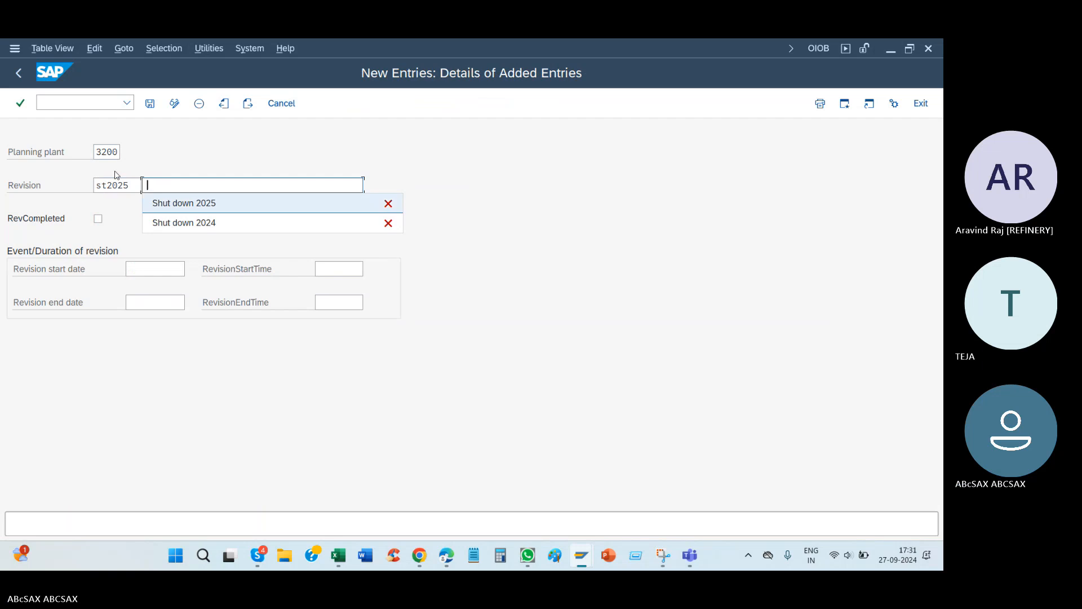
pyautogui.press('Tab')
# Step: Set the plant 3200 revision to run from 01.06.2025 to 20.06.2025 and save it
pyautogui.press('Tab')
pyautogui.press('Down')
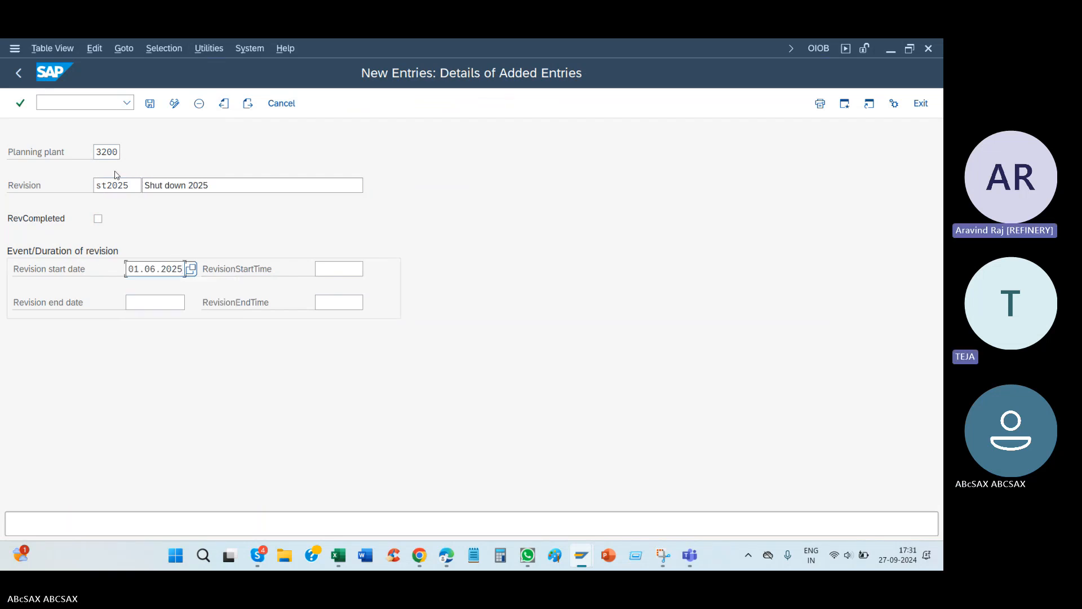
pyautogui.press('Tab')
pyautogui.press('Down')
pyautogui.press('Return')
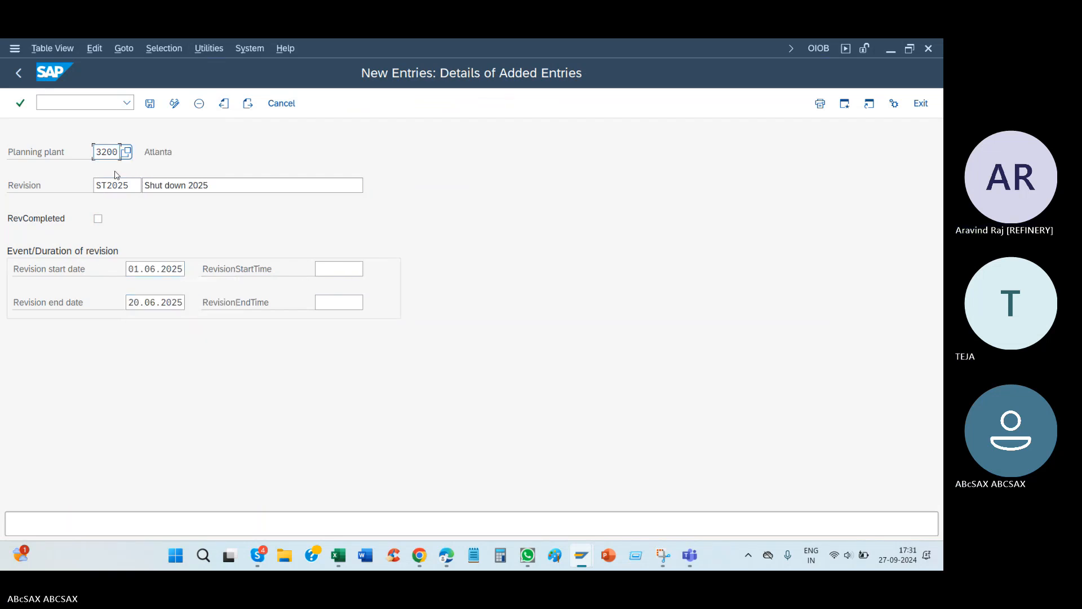
pyautogui.hotkey('ctrl', 's')
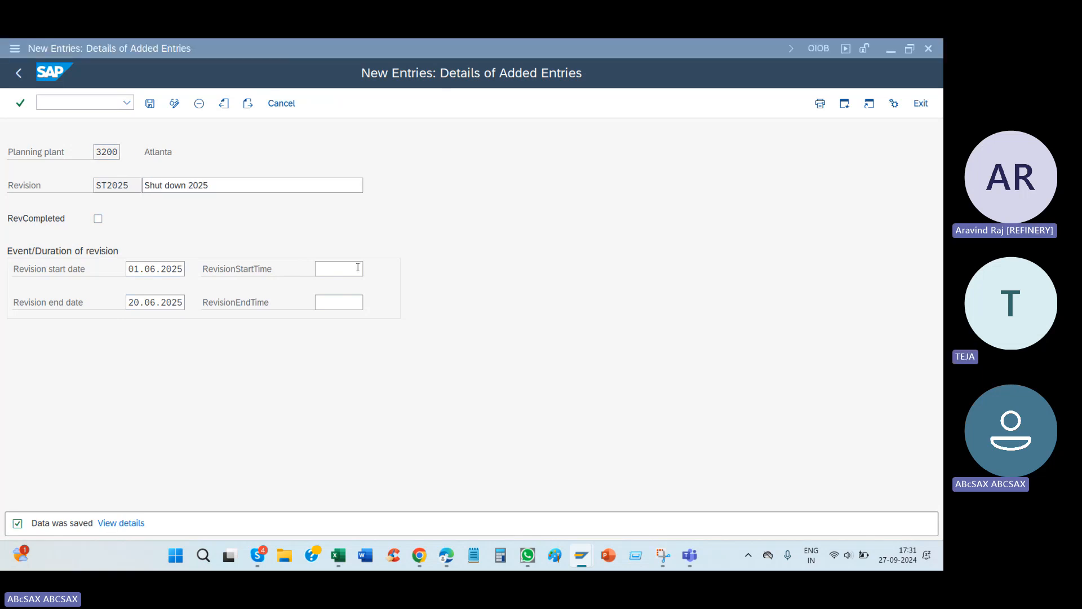
# Step: Switch to the released PM01 maintenance order's header data and highlight its basic start and finish dates
pyautogui.hotkey('alt', 'Tab')
pyautogui.click(33, 187)
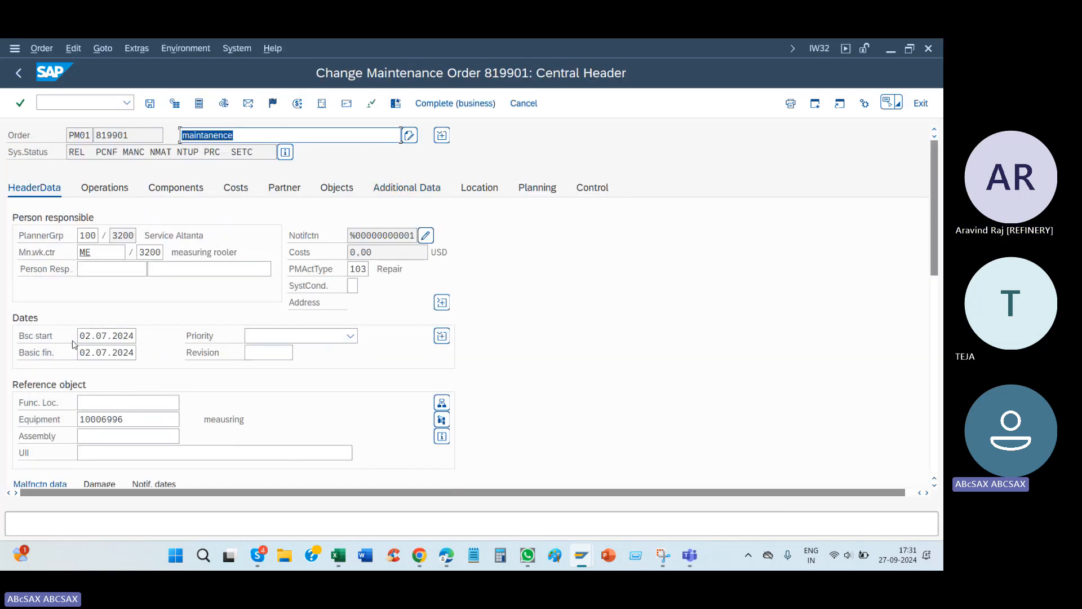
pyautogui.moveTo(105, 334); pyautogui.dragTo(81, 339)
pyautogui.moveTo(80, 353); pyautogui.dragTo(138, 356)
# Step: Search the available revisions, assign ST2025 "Shut down 2025" to the maintenance order, and accept copying the revision dates
pyautogui.click(251, 354)
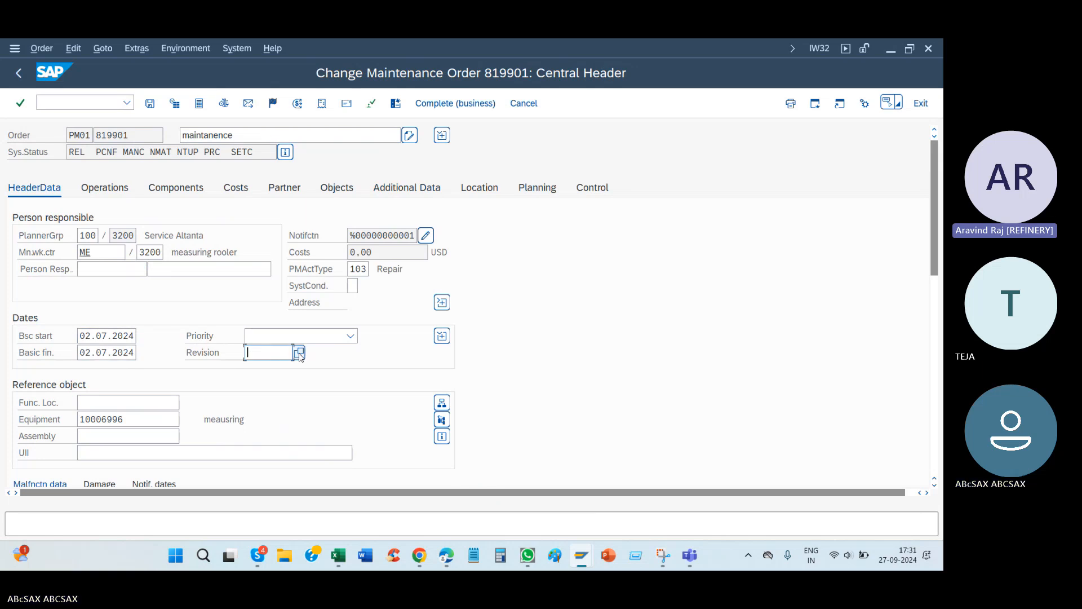
pyautogui.click(305, 364)
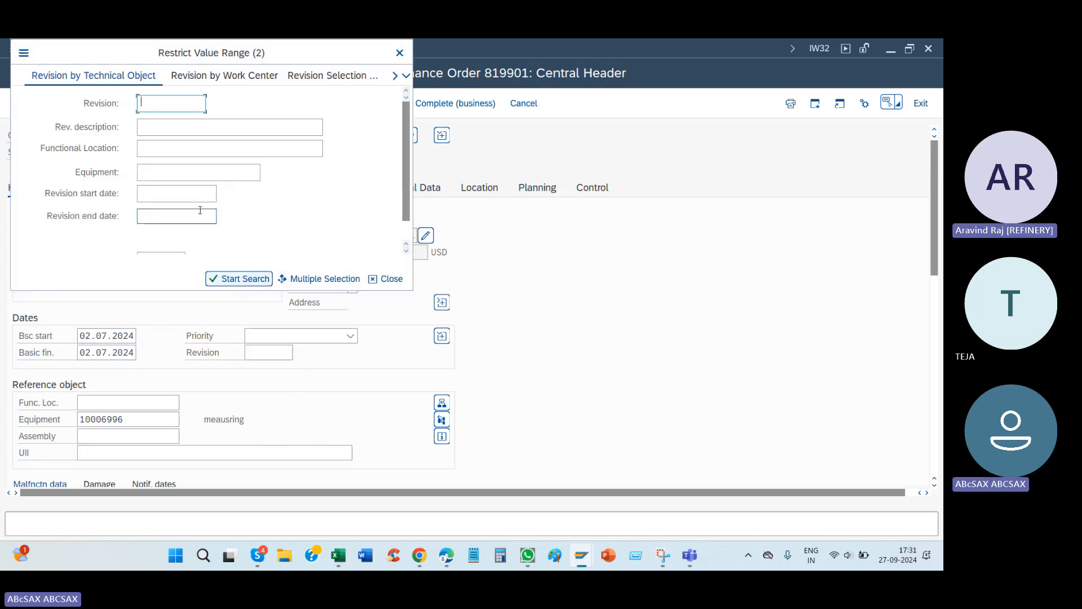
pyautogui.click(244, 280)
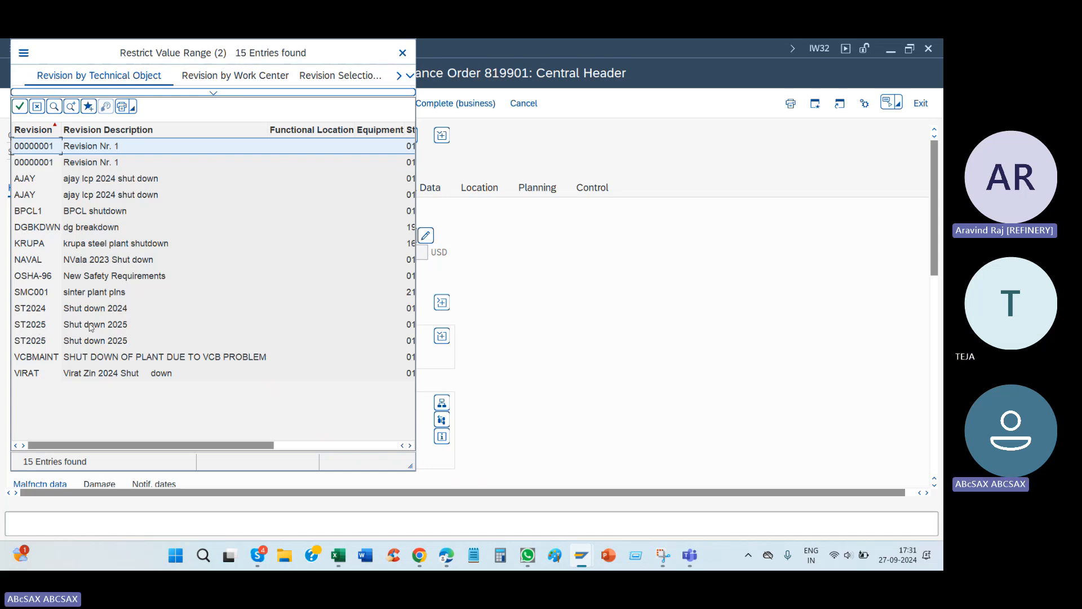
pyautogui.doubleClick(123, 326)
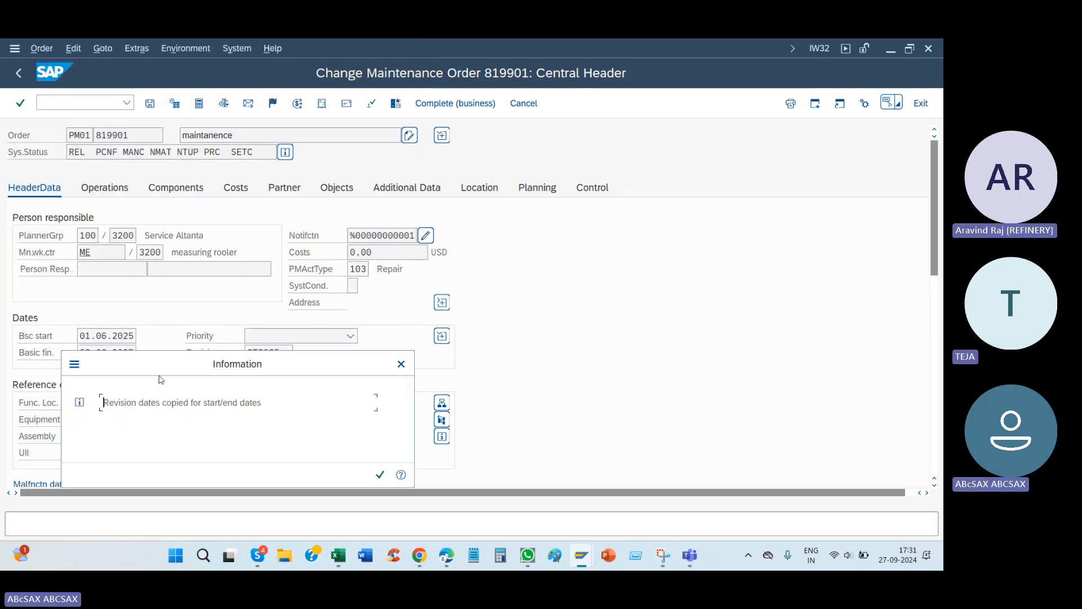
pyautogui.moveTo(170, 366); pyautogui.dragTo(523, 332)
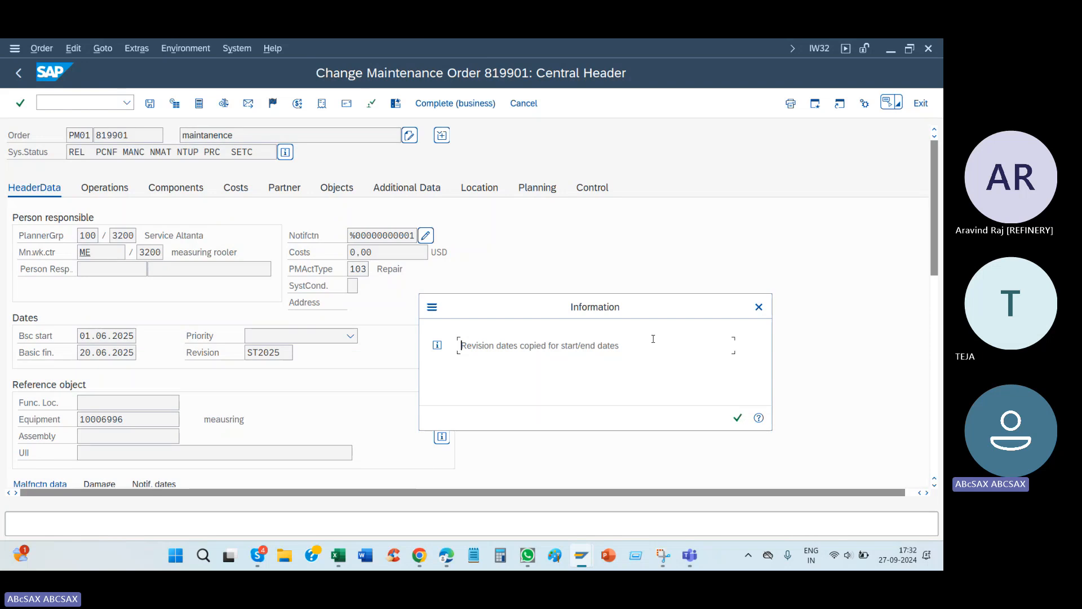
pyautogui.click(737, 418)
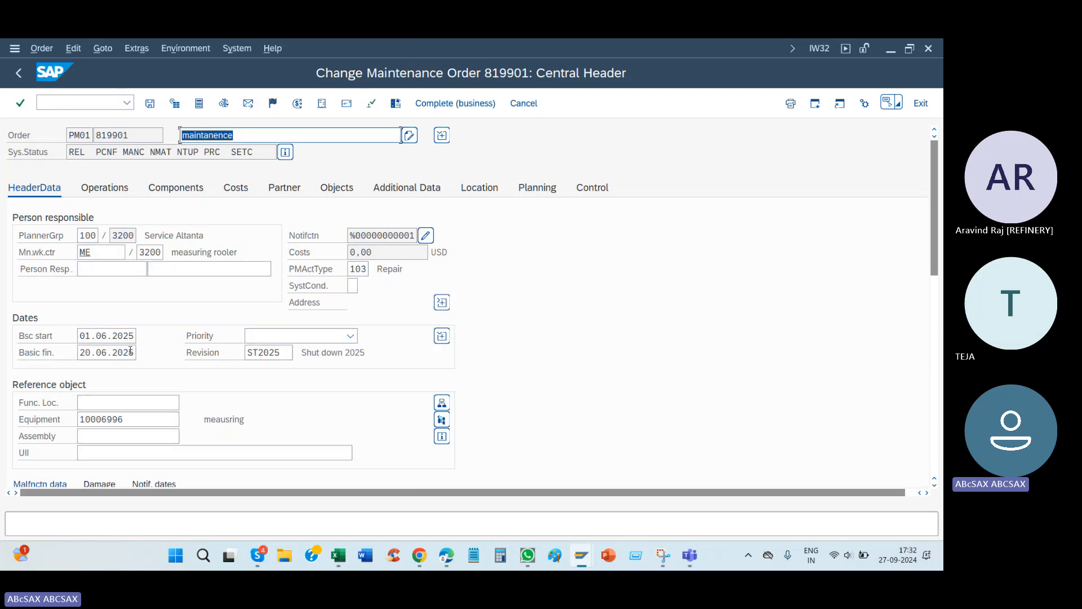
# Step: Point out the order's basic finish date and revision, and save the order despite the cost calculation error
pyautogui.moveTo(96, 353); pyautogui.dragTo(181, 356)
pyautogui.click(258, 356)
pyautogui.click(64, 351)
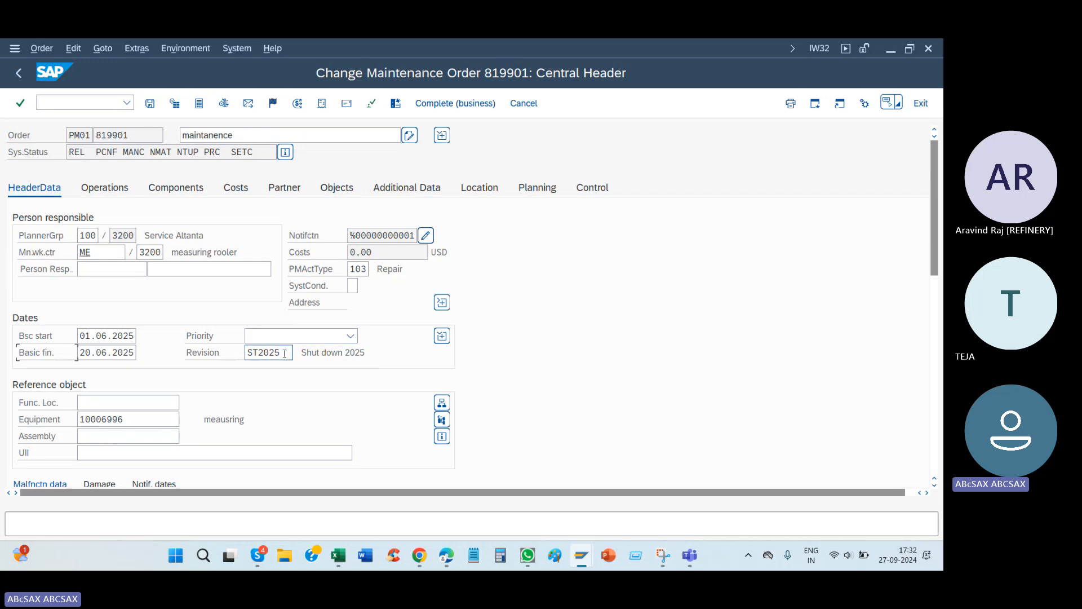
pyautogui.doubleClick(265, 352)
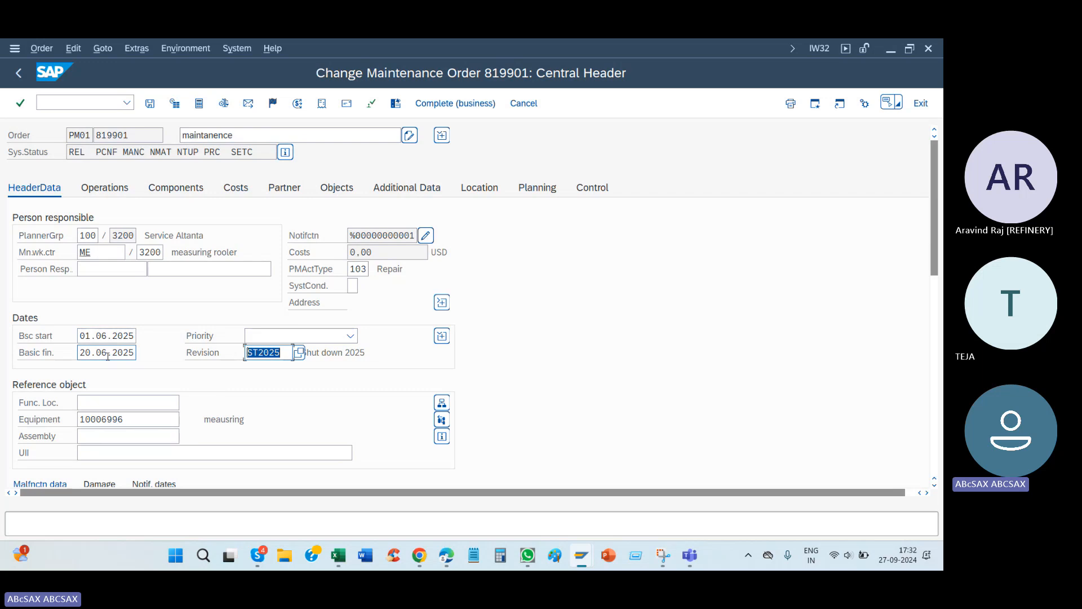
pyautogui.click(149, 104)
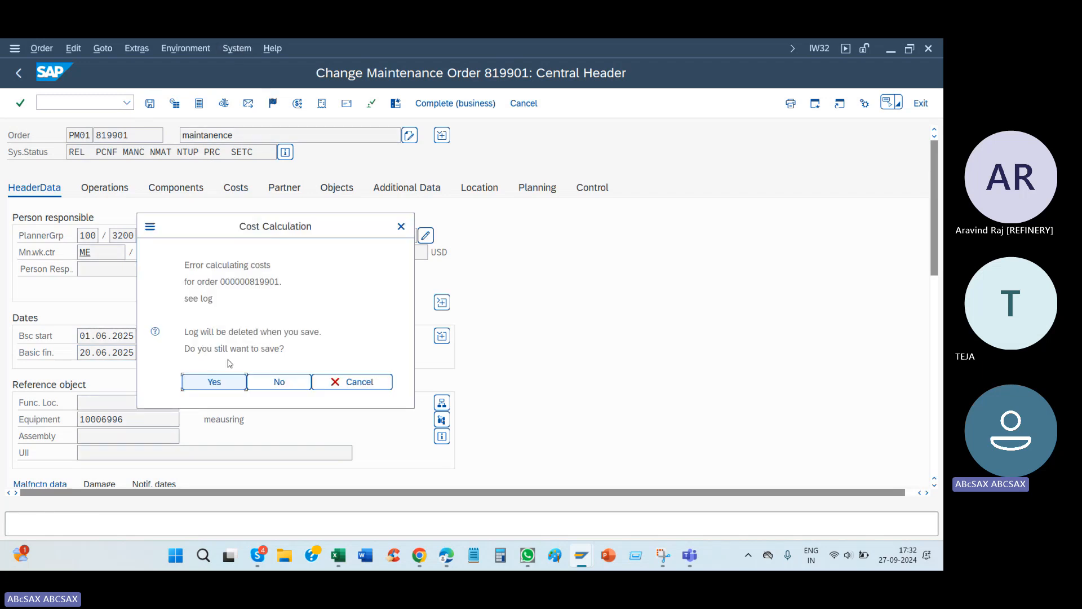
pyautogui.click(218, 387)
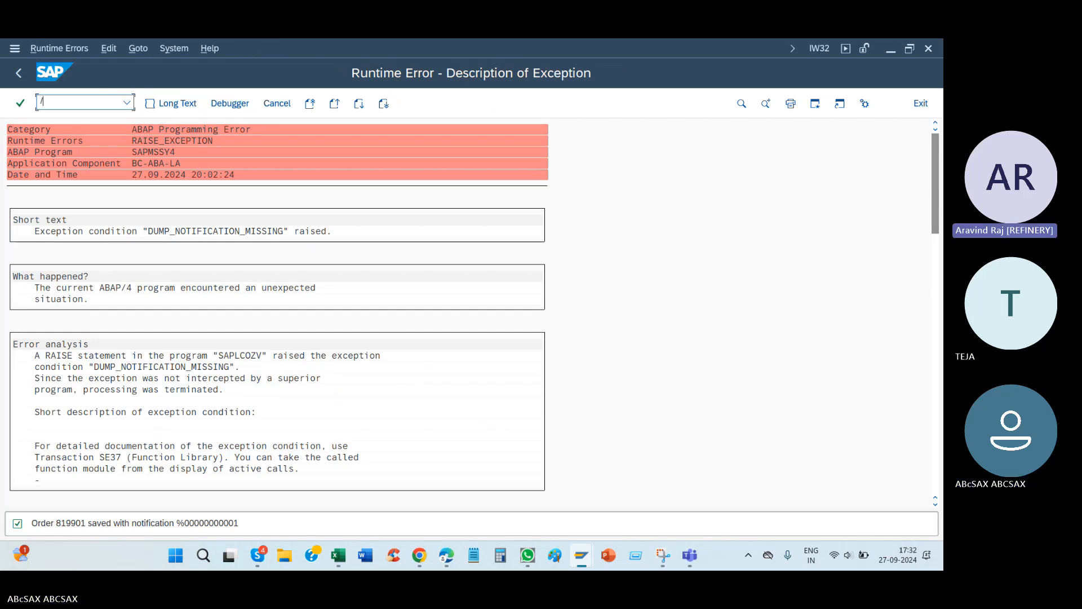
# Step: Reopen the PM01 maintenance order in IW32, assign revision ST2025, and accept copying the revision dates
pyautogui.write('32')
pyautogui.press('Return')
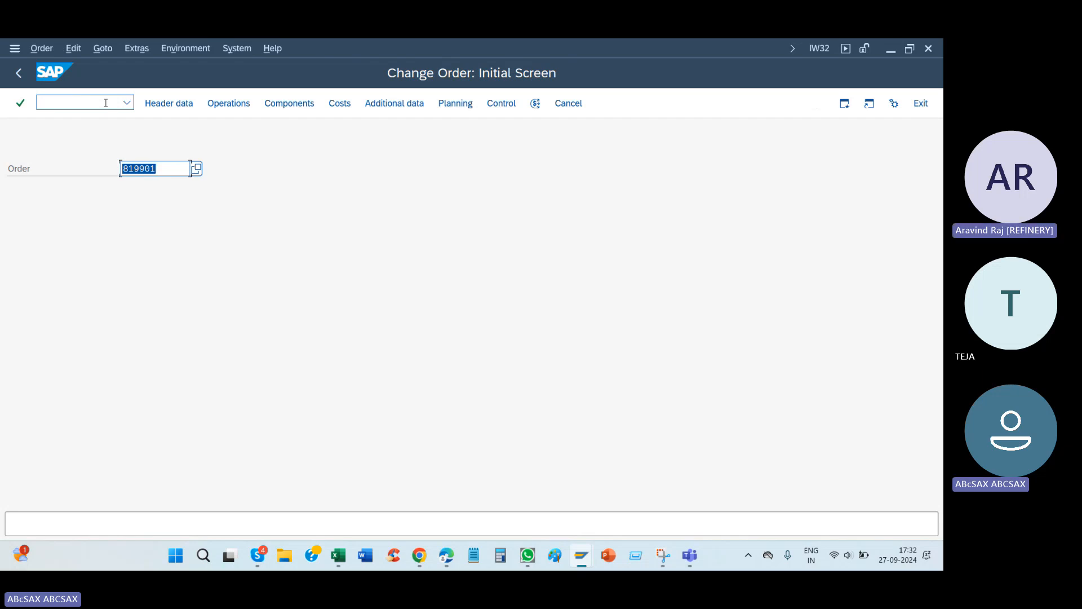
pyautogui.press('Return')
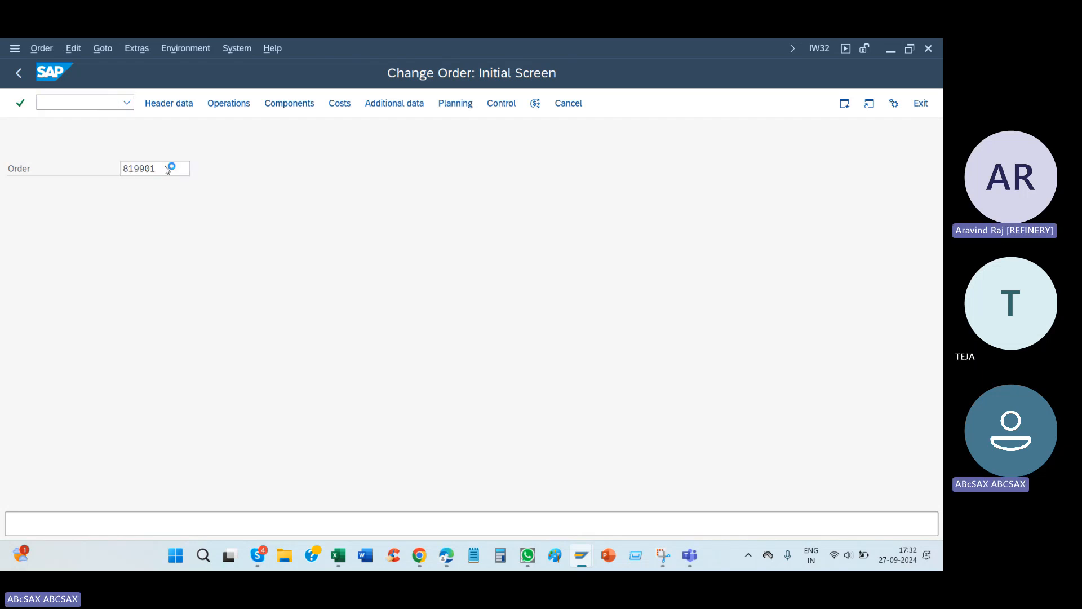
pyautogui.click(265, 353)
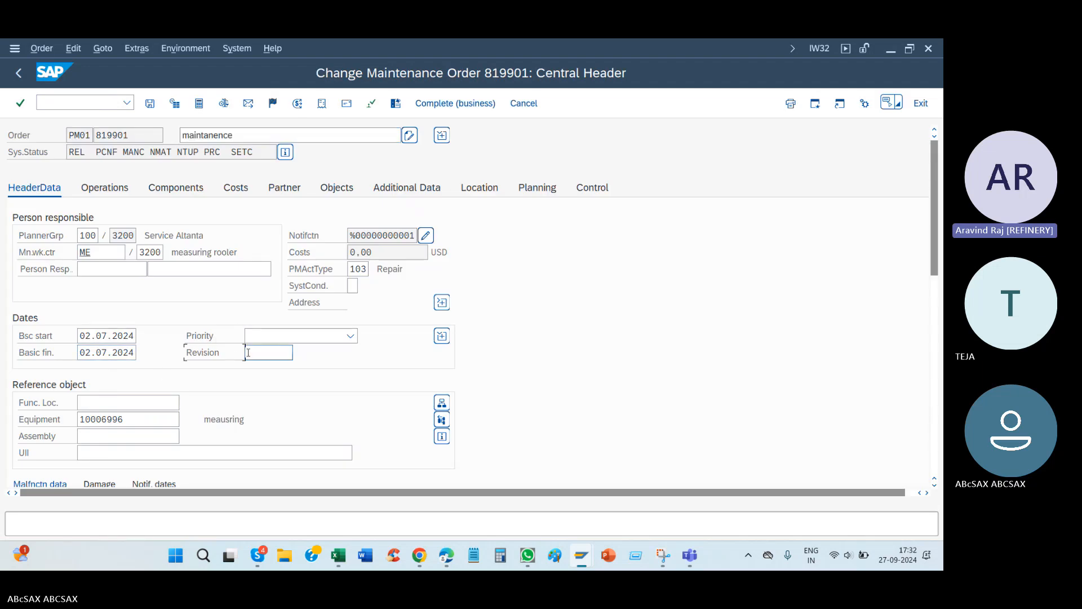
pyautogui.click(271, 367)
pyautogui.press('Return')
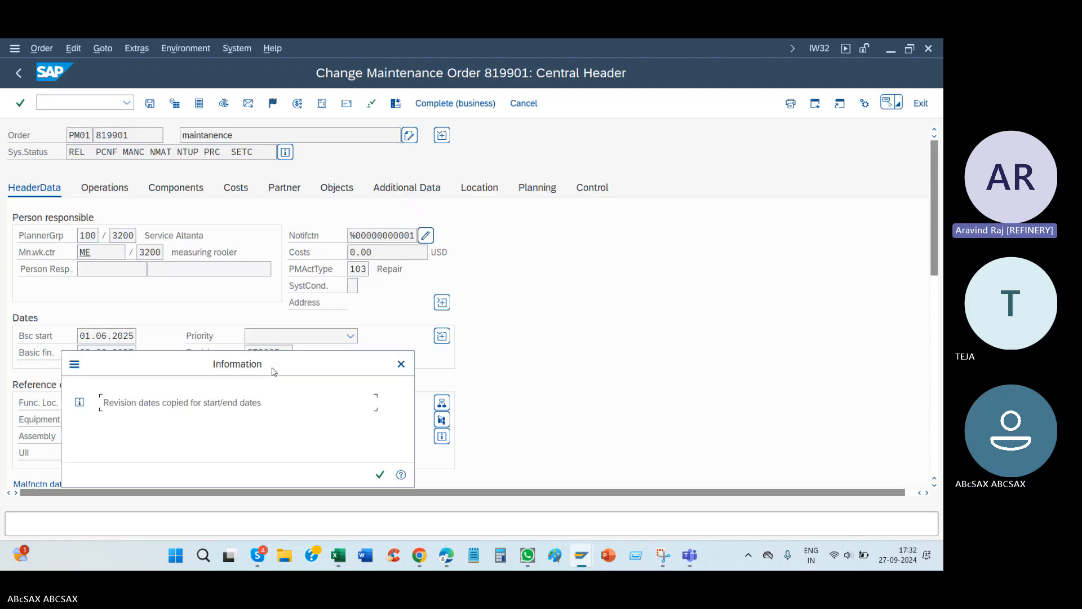
pyautogui.press('Return')
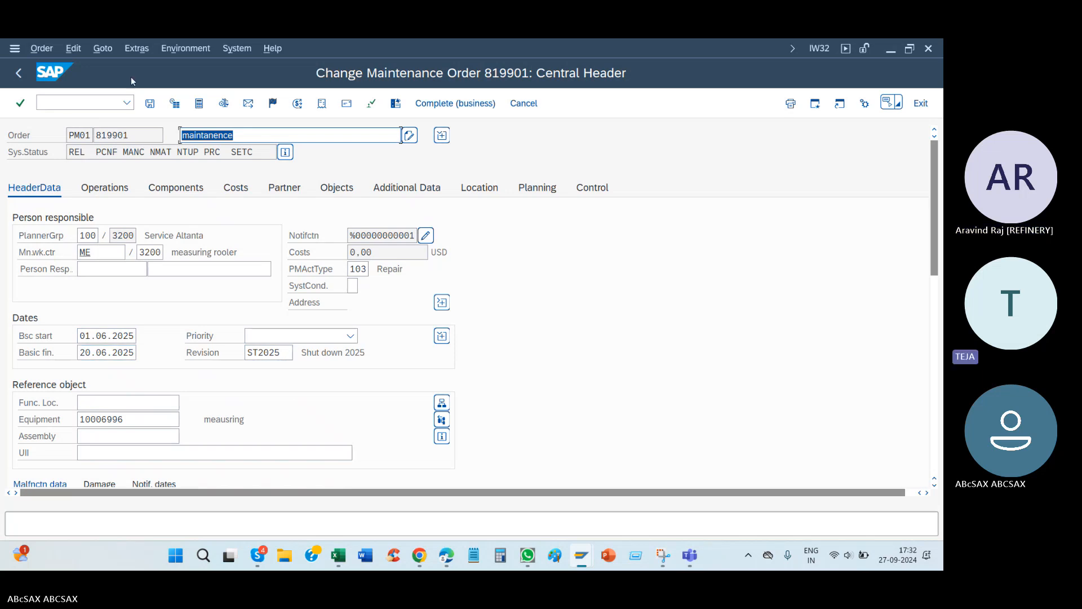
# Step: Highlight the order number and revision field, and try to save the maintenance order despite the cost calculation error
pyautogui.moveTo(139, 135); pyautogui.dragTo(60, 139)
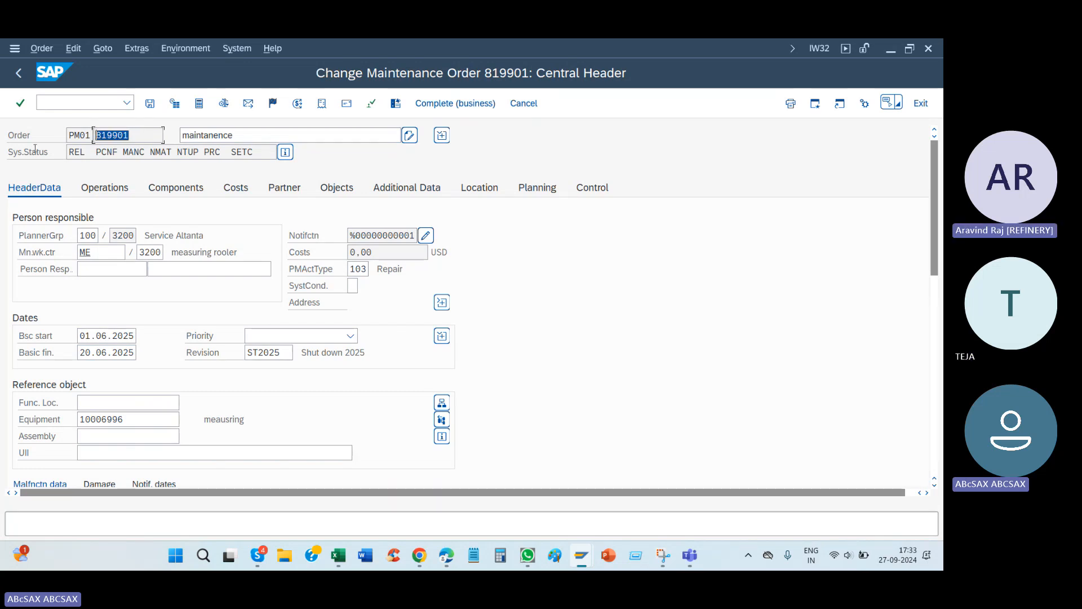
pyautogui.click(278, 353)
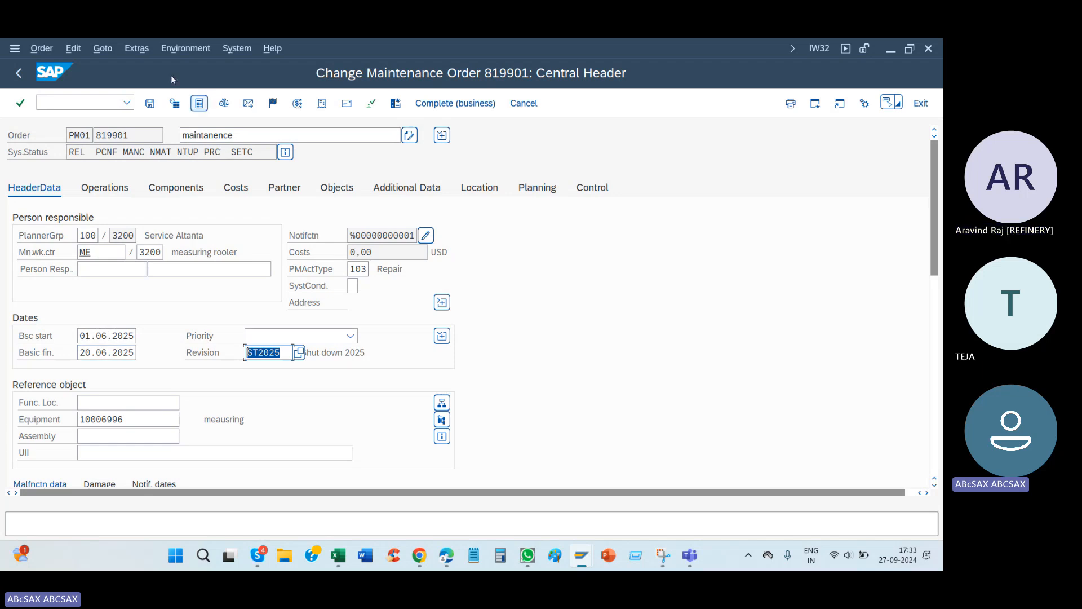
pyautogui.click(150, 103)
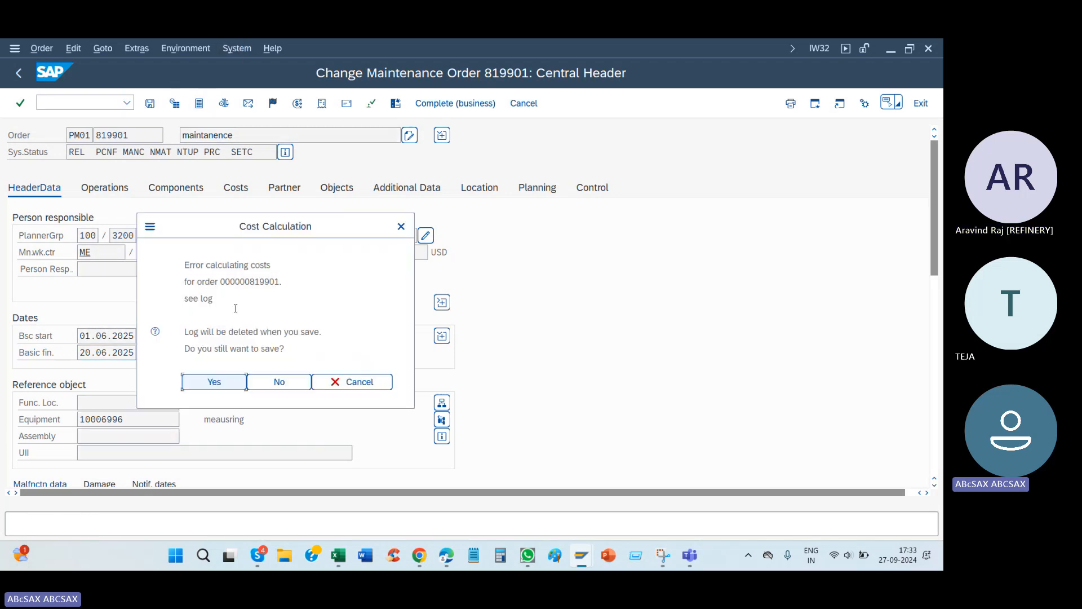
pyautogui.click(219, 386)
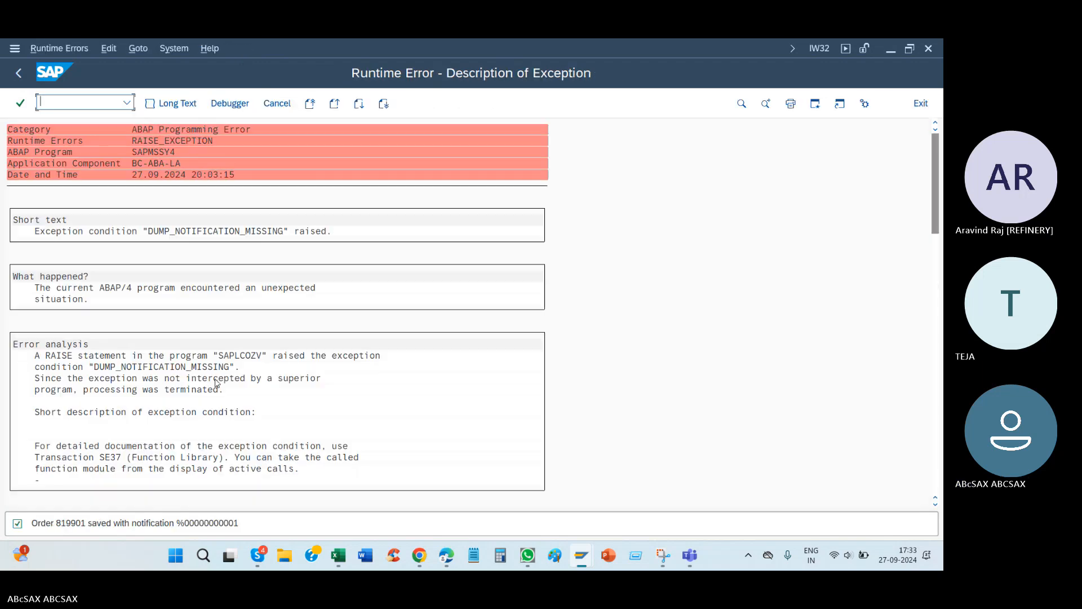
# Step: Open a new SAP session and start transaction IW38 for selecting PM orders
pyautogui.click(174, 48)
pyautogui.click(180, 64)
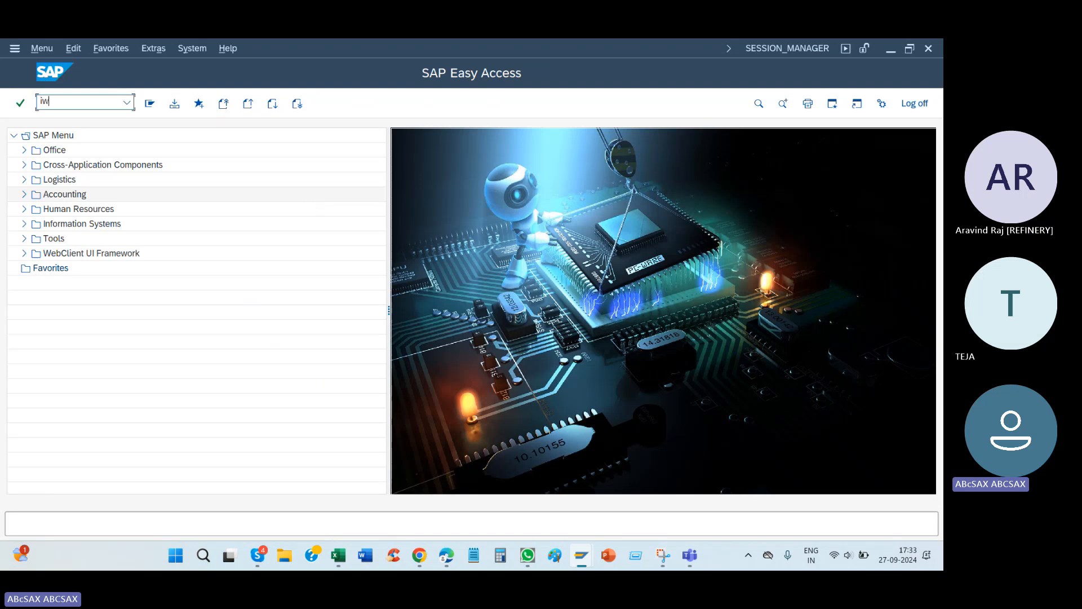
pyautogui.write('iw38')
pyautogui.press('Return')
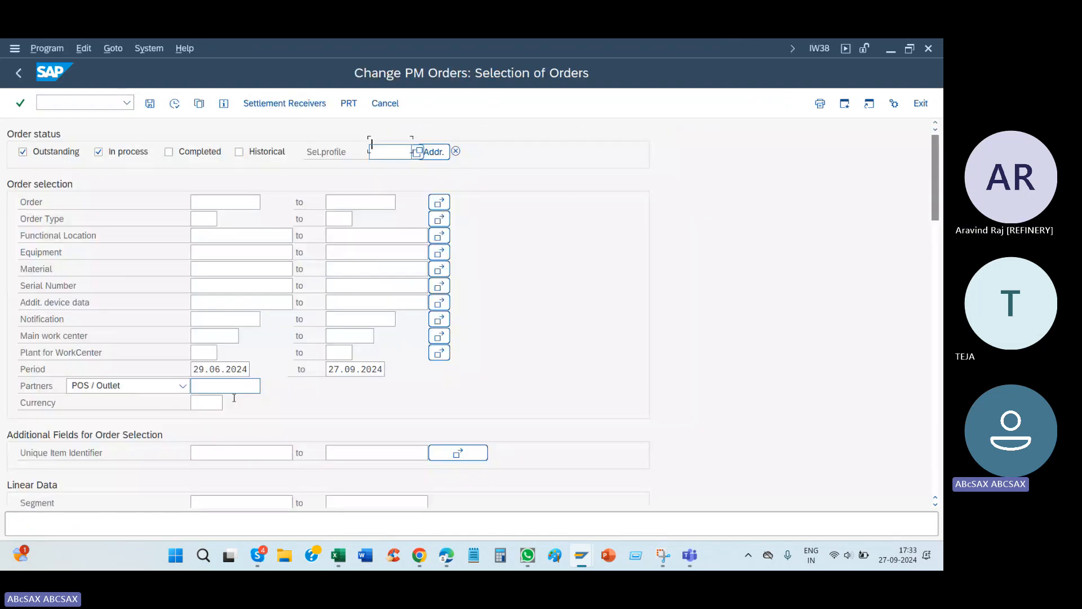
# Step: Restrict the PM order selection to orders whose Revision is not equal to blank
pyautogui.scroll(-3, 138, 419)
pyautogui.scroll(-6, 139, 420)
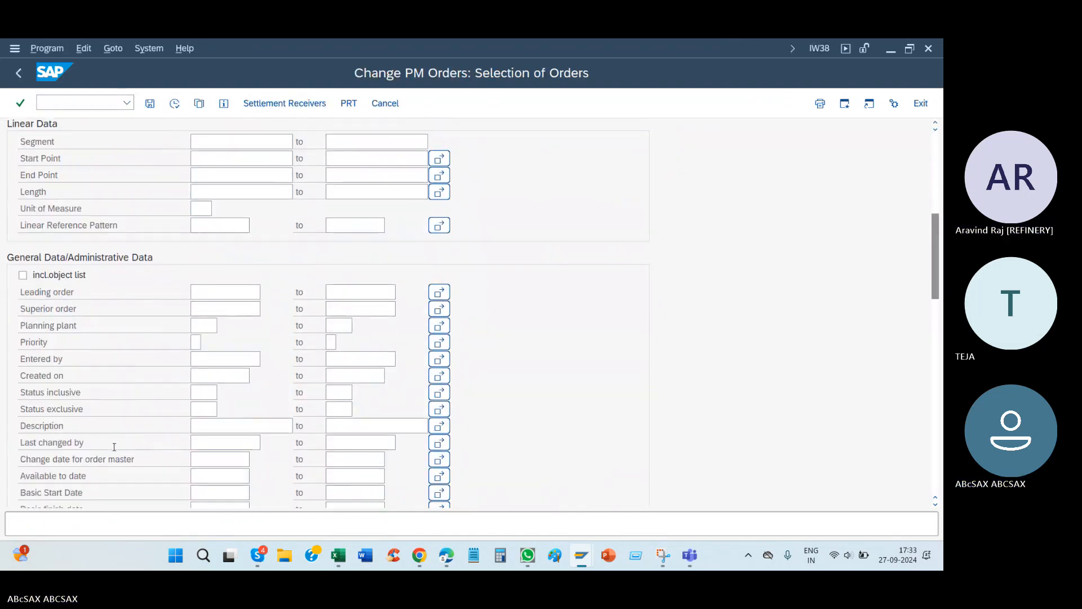
pyautogui.scroll(-2, 91, 464)
pyautogui.click(169, 404)
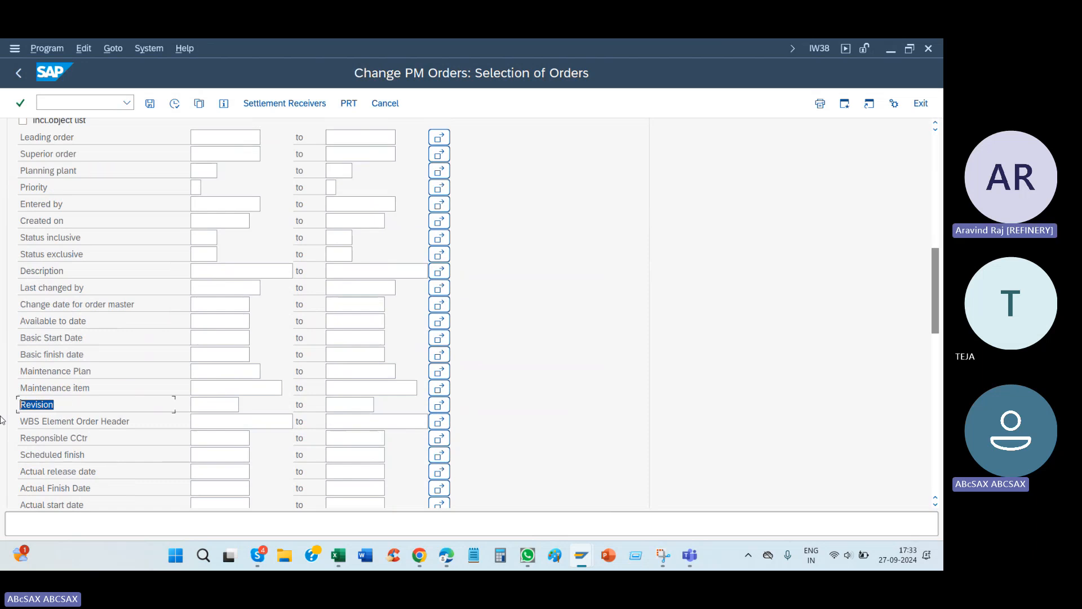
pyautogui.click(194, 405)
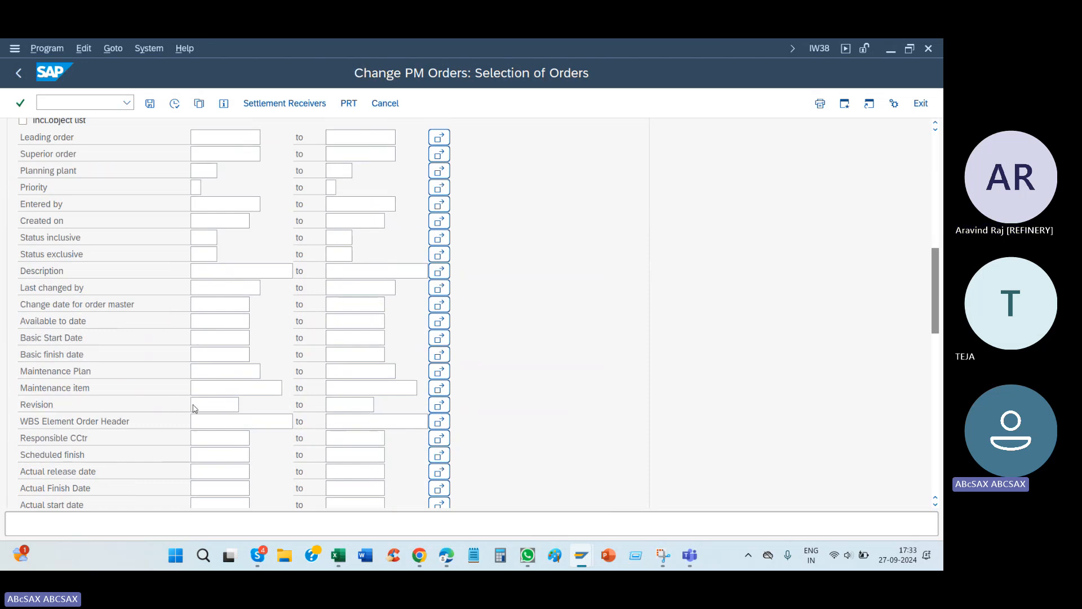
pyautogui.rightClick(193, 405)
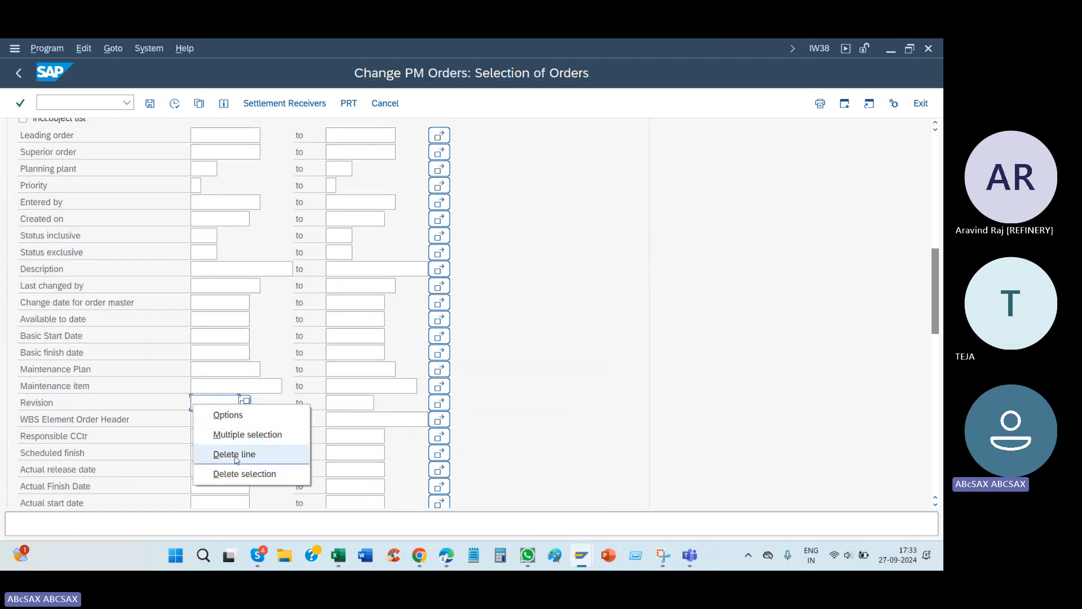
pyautogui.click(248, 416)
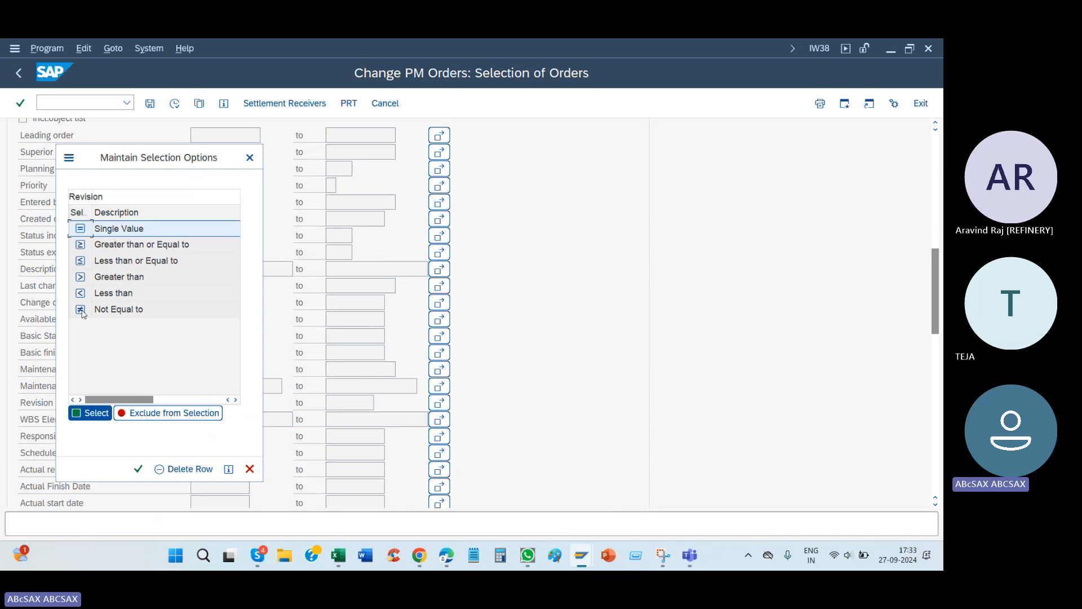
pyautogui.press('Escape')
# Step: Clear both period dates, include completed orders, and run the PM order list
pyautogui.scroll(9, 83, 314)
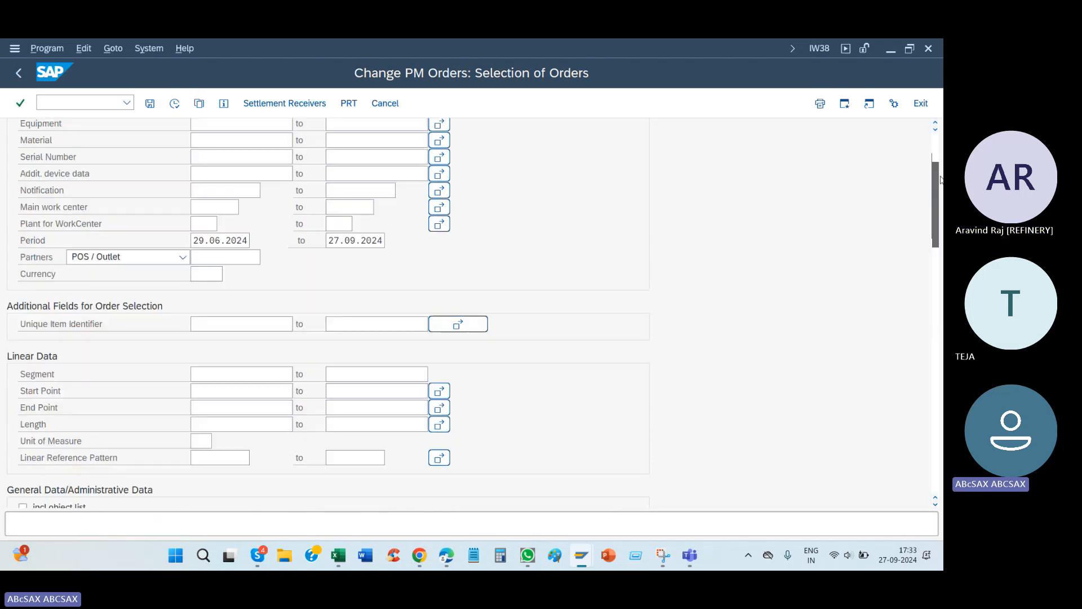
pyautogui.moveTo(193, 316); pyautogui.dragTo(275, 322)
pyautogui.press('Delete')
pyautogui.press('Tab')
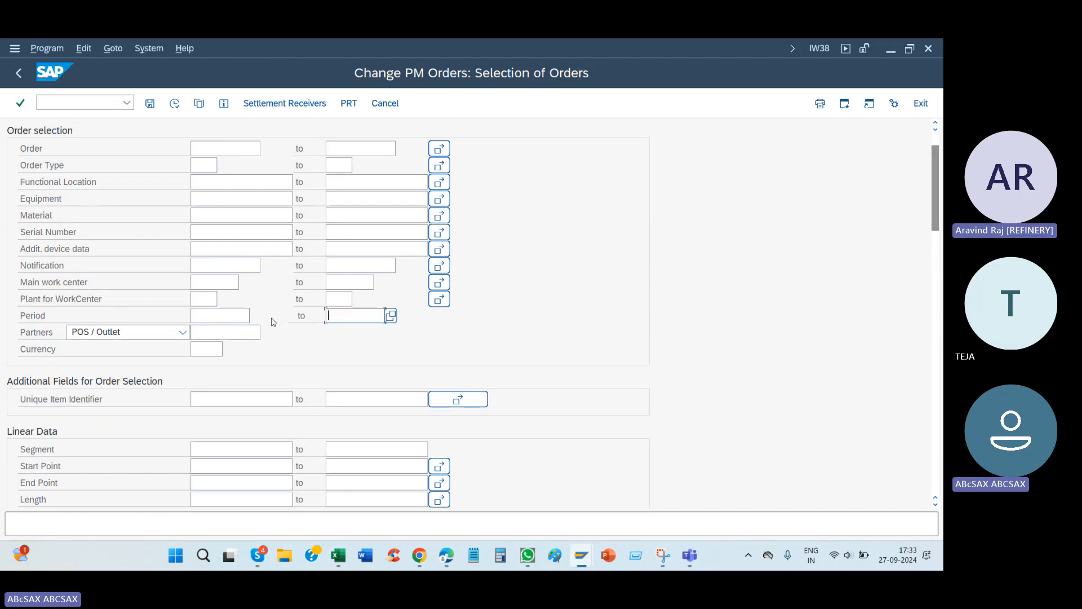
pyautogui.scroll(2, 937, 185)
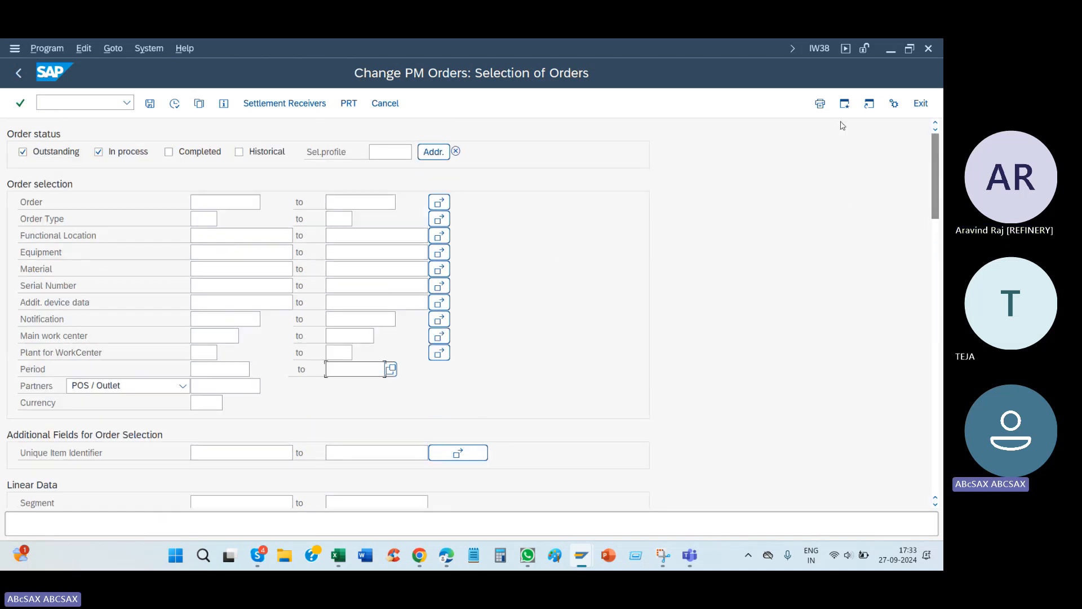
pyautogui.click(199, 156)
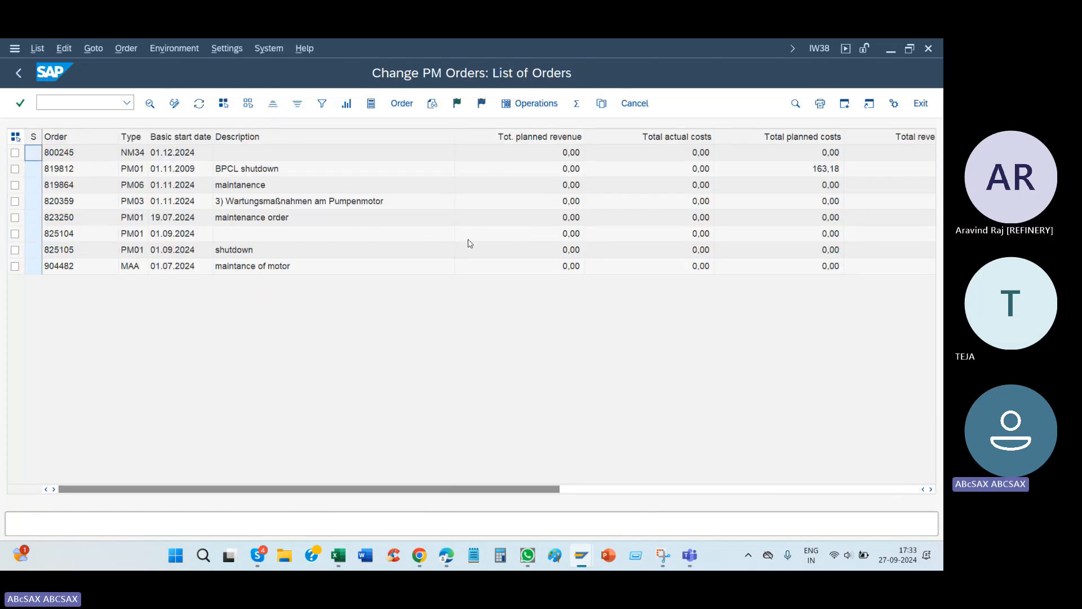
# Step: Add the Revision column to the order list layout, make it the first displayed column, and apply the layout
pyautogui.doubleClick(346, 247)
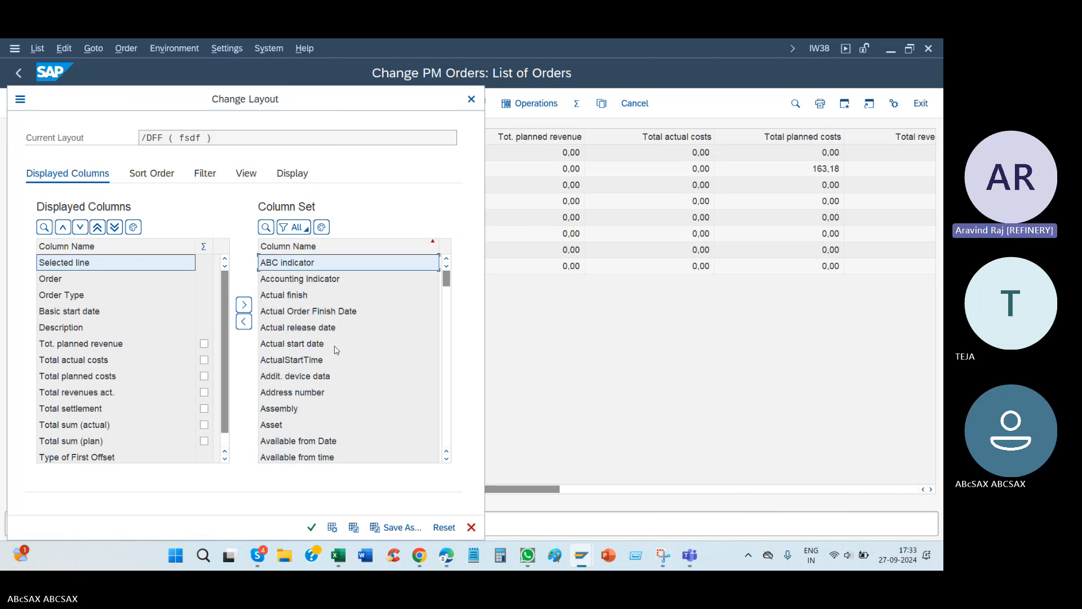
pyautogui.scroll(-20, 337, 350)
pyautogui.click(279, 441)
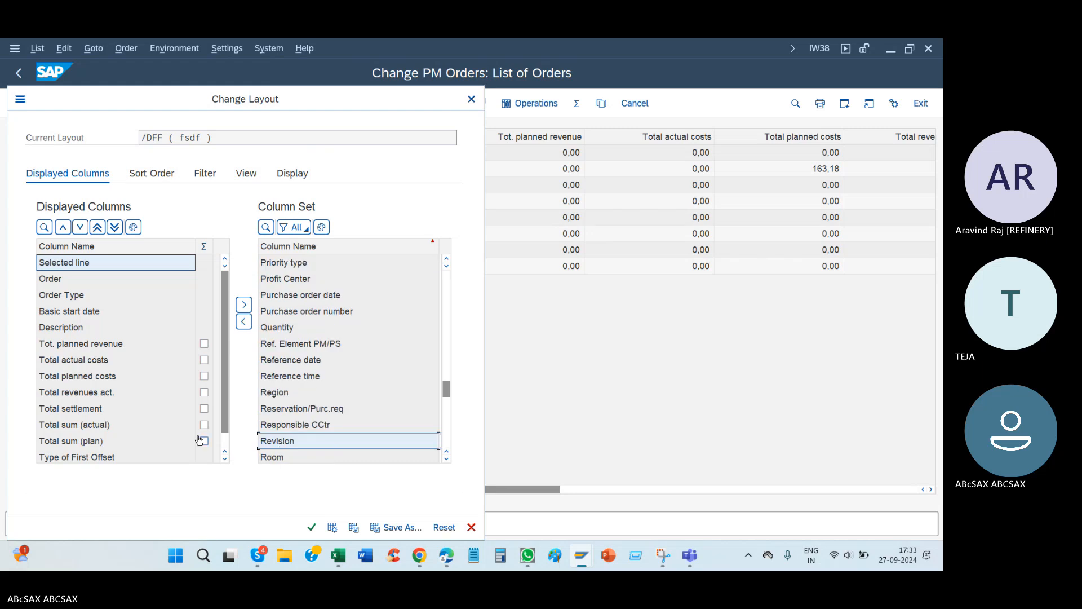
pyautogui.moveTo(200, 440); pyautogui.dragTo(38, 444)
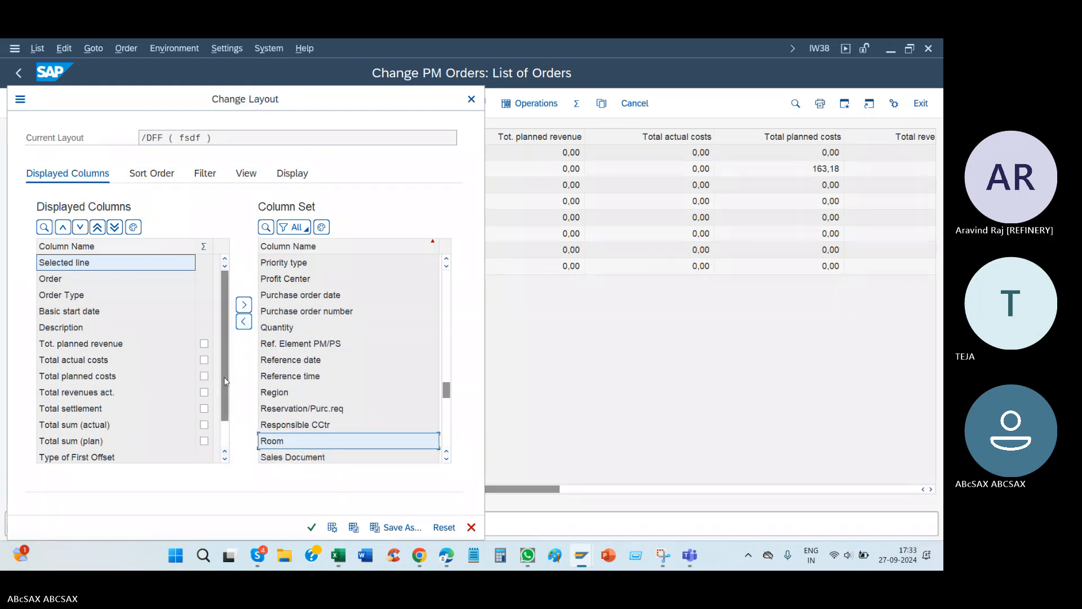
pyautogui.click(97, 226)
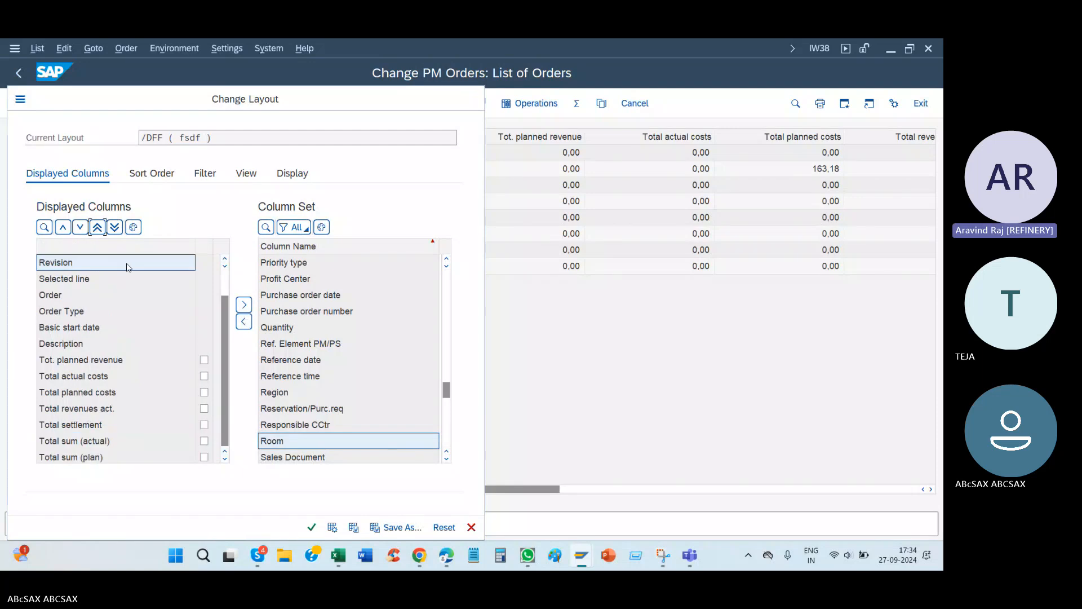
pyautogui.click(311, 527)
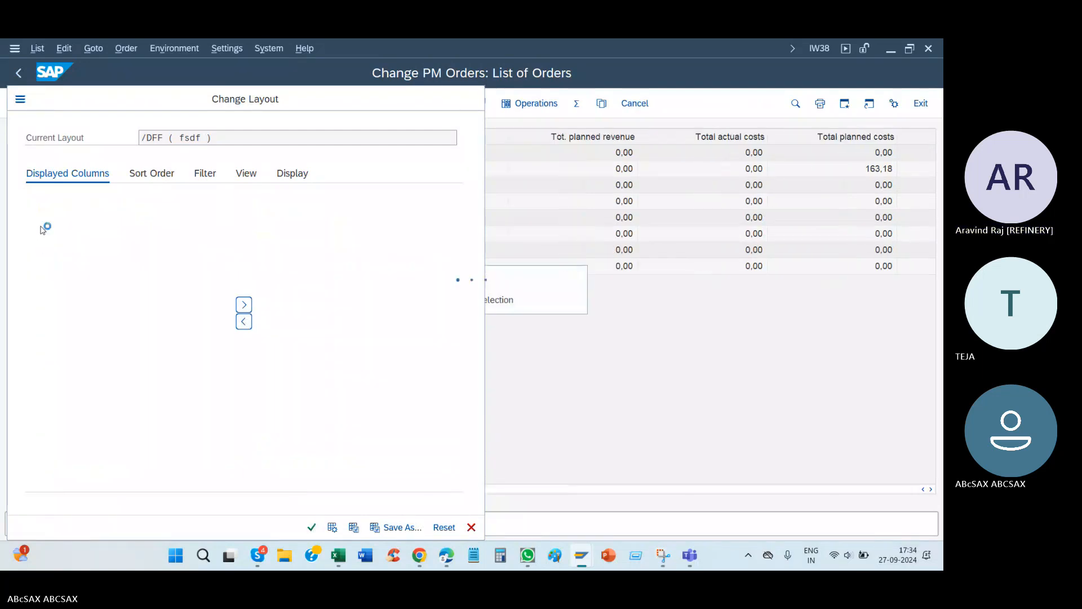
# Step: Point out the PM06 and PM03 orders assigned to revision ST2024 in the order list
pyautogui.click(48, 183)
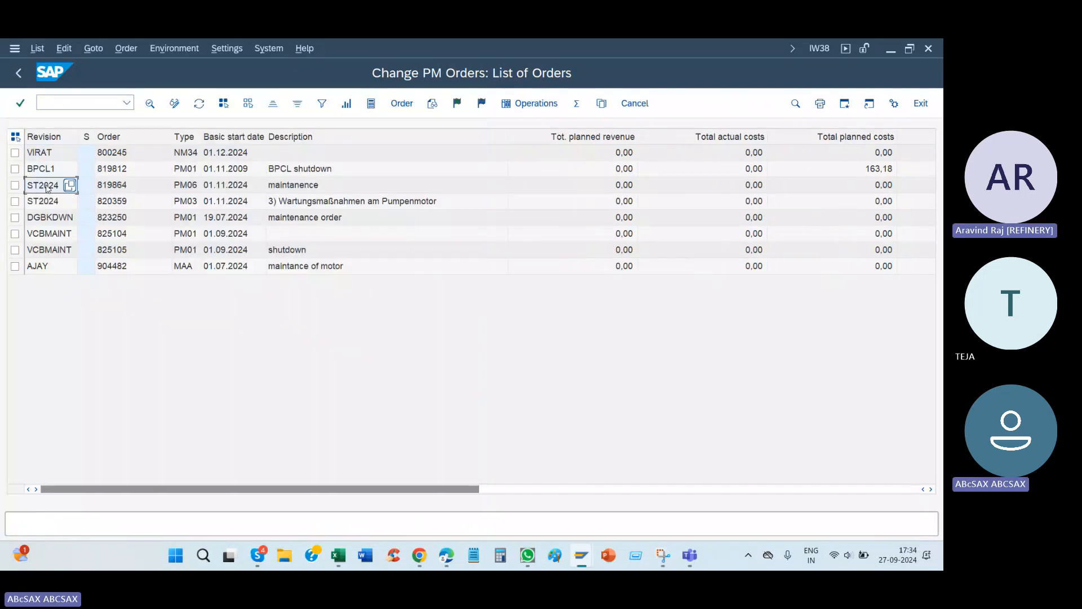
pyautogui.click(14, 202)
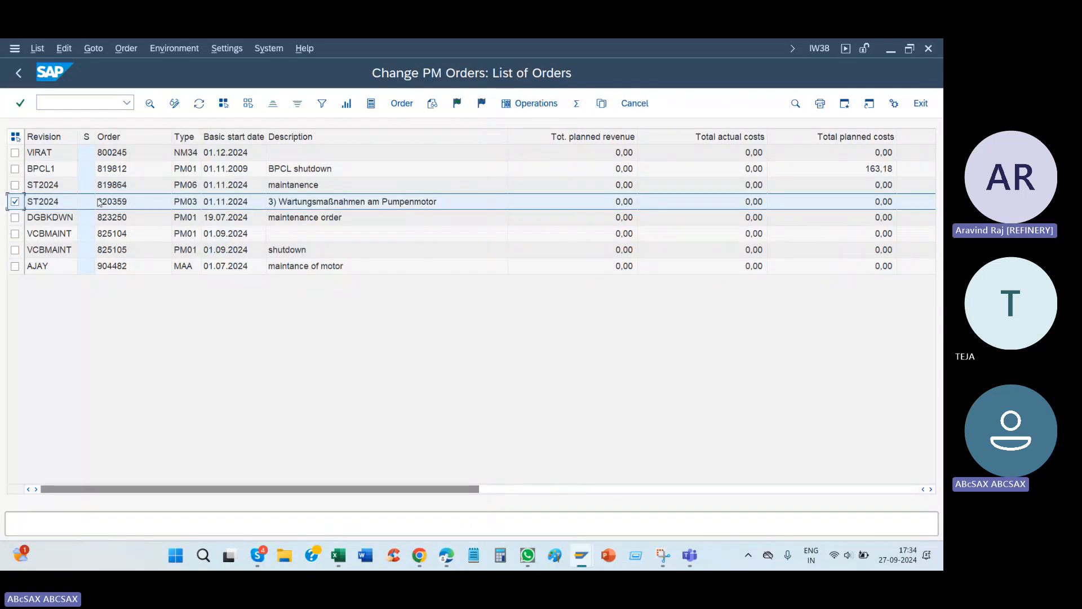
pyautogui.click(54, 201)
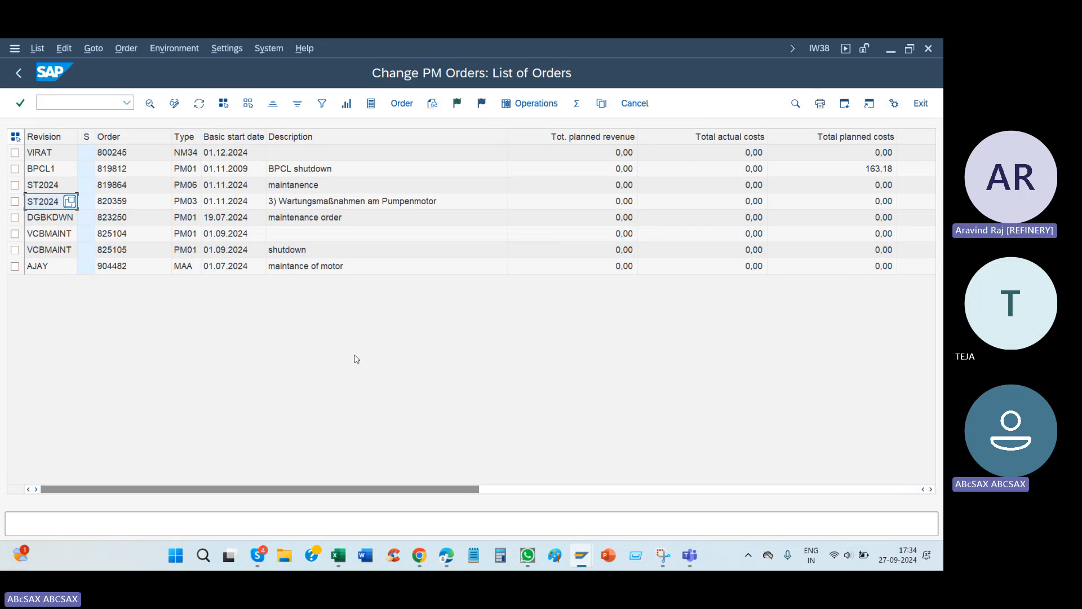
# Step: Switch back to the runtime error session, restart IW32, and reopen the maintenance order's header data
pyautogui.hotkey('alt', 'Tab')
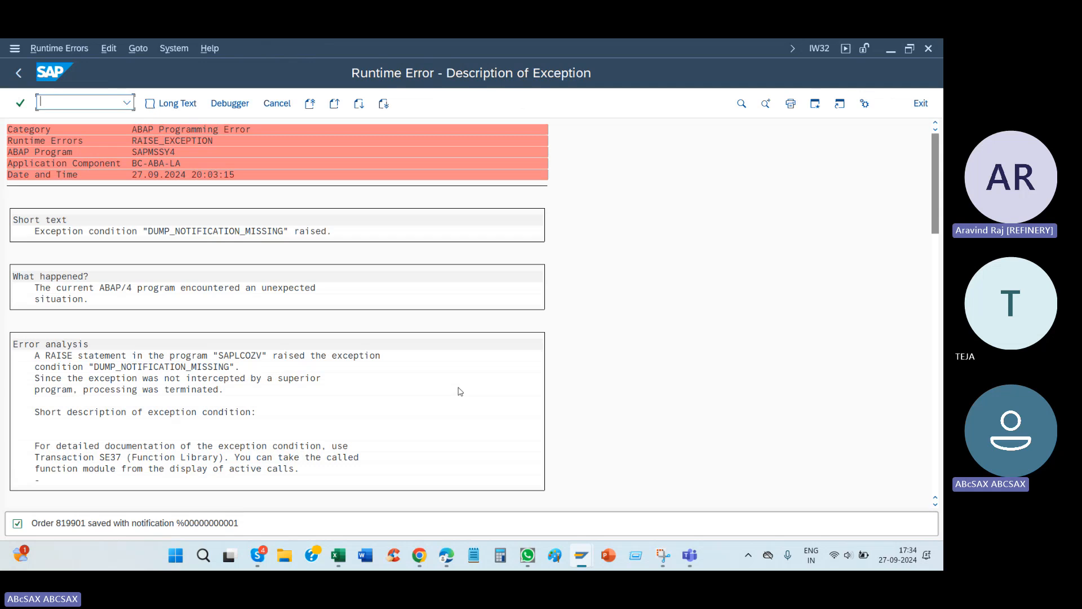
pyautogui.click(128, 103)
pyautogui.click(112, 116)
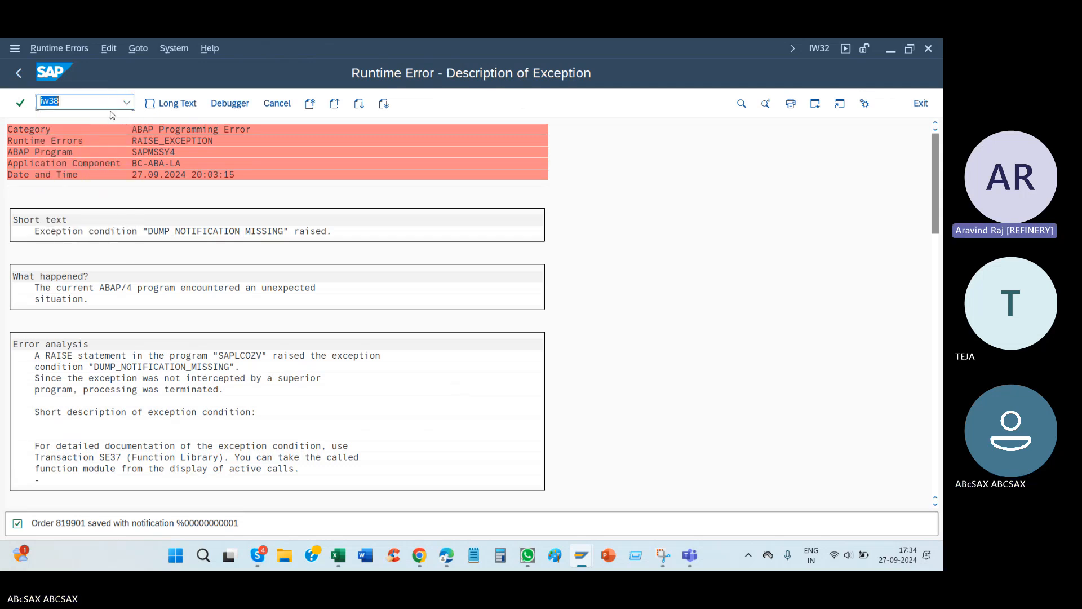
pyautogui.click(128, 103)
pyautogui.click(92, 120)
pyautogui.press('Return')
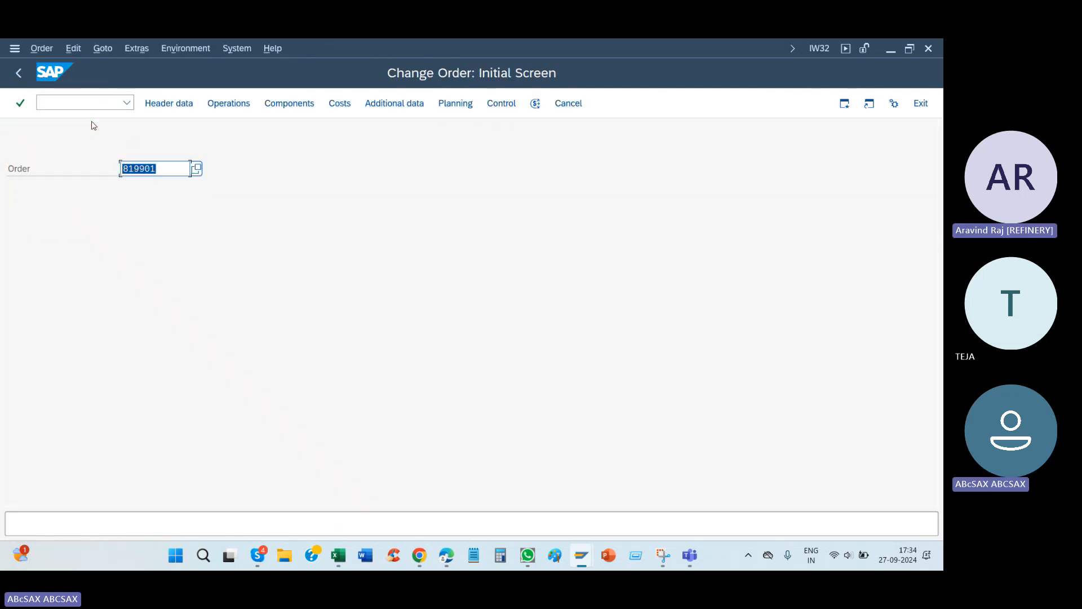
pyautogui.press('Return')
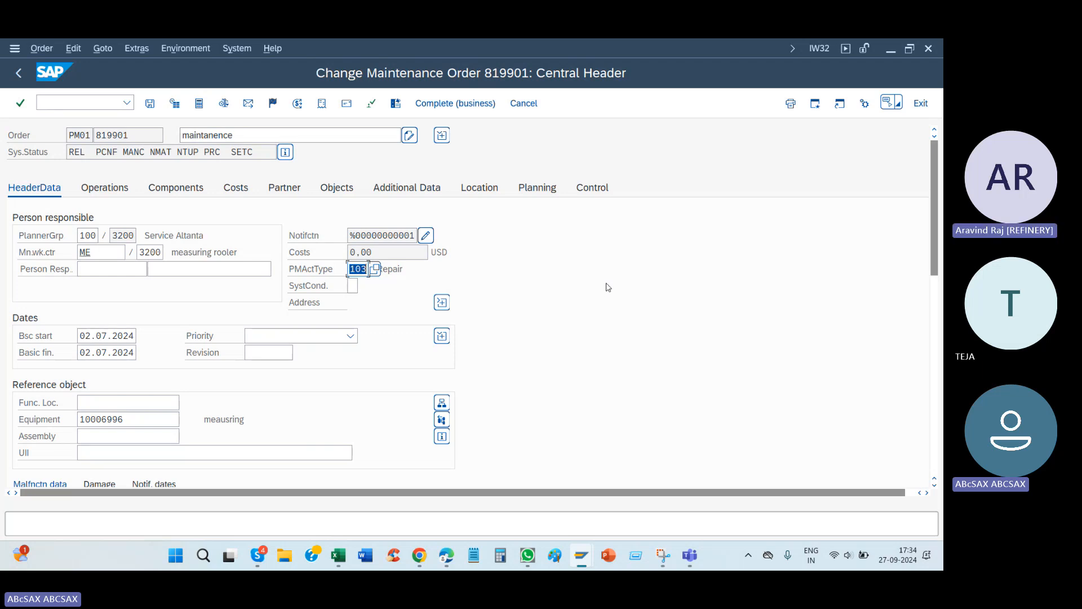
# Step: Point out the maintenance activity type and the Revision field in the order's header data
pyautogui.click(300, 275)
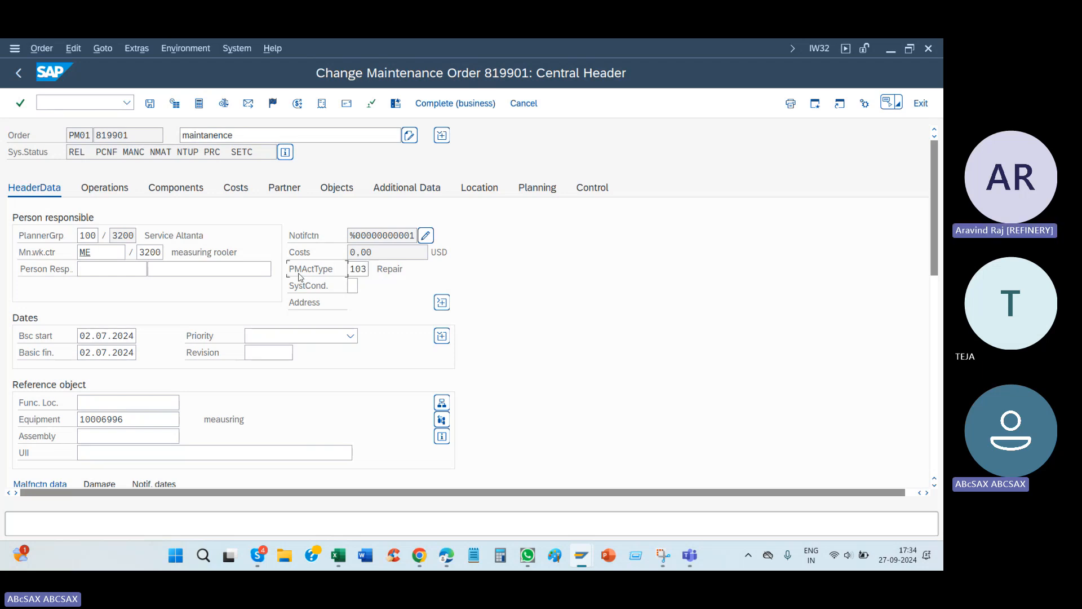
pyautogui.doubleClick(358, 269)
pyautogui.click(257, 350)
pyautogui.click(353, 269)
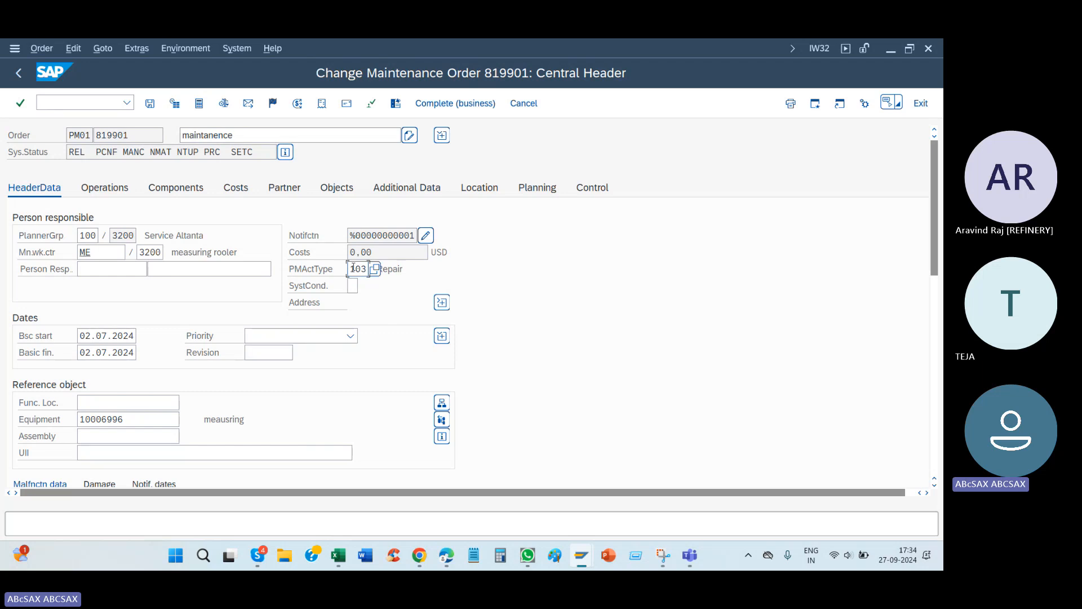
pyautogui.moveTo(354, 269); pyautogui.dragTo(442, 272)
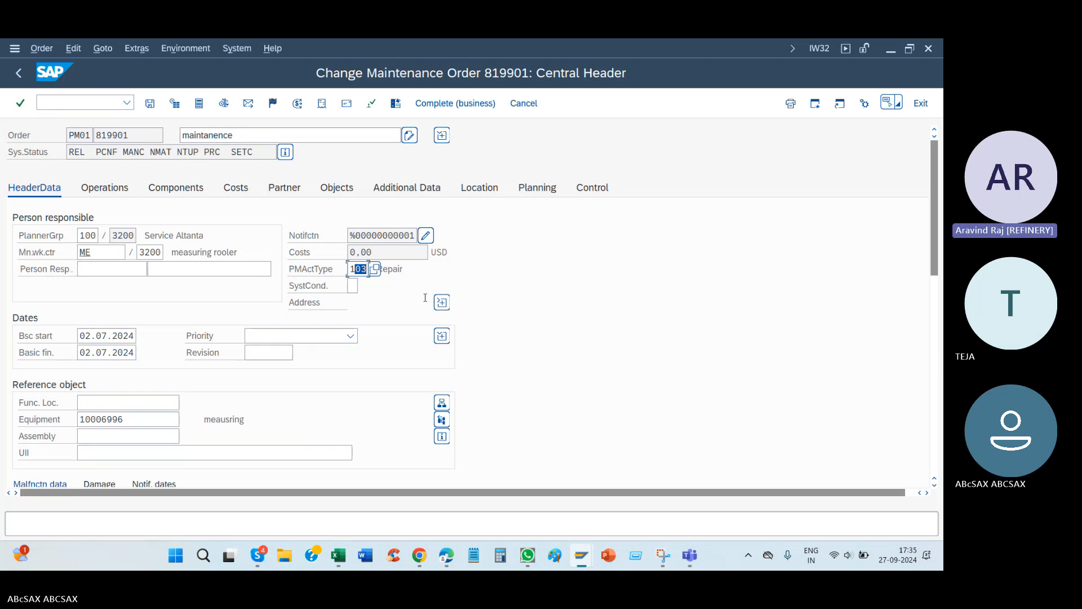
# Step: Switch to the session with the saved ST2025 revision entry and return to the implementation guide structure
pyautogui.click(361, 269)
pyautogui.moveTo(581, 555)
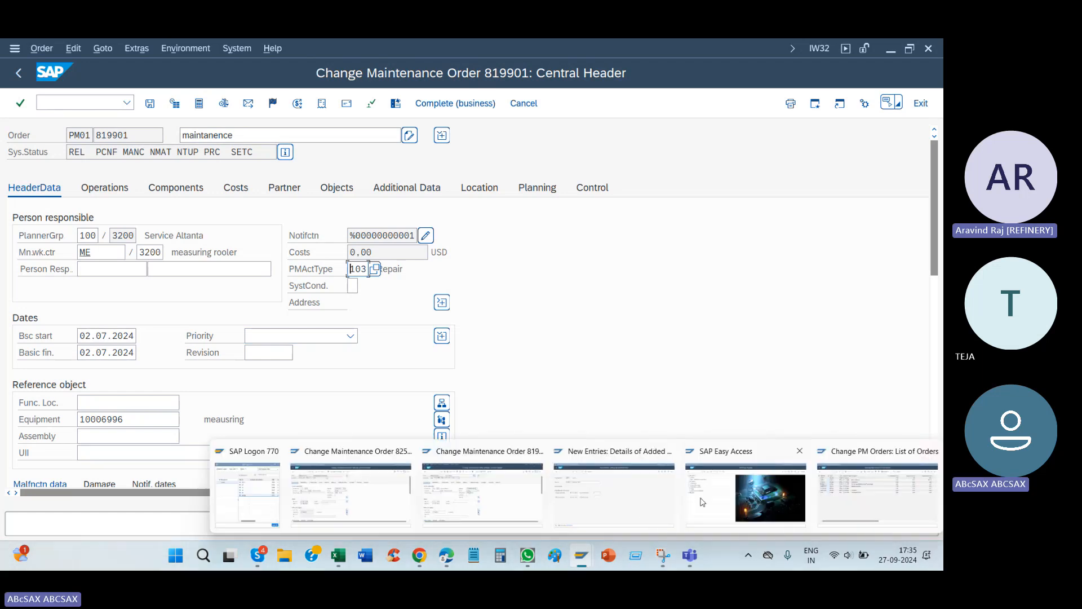
pyautogui.click(612, 496)
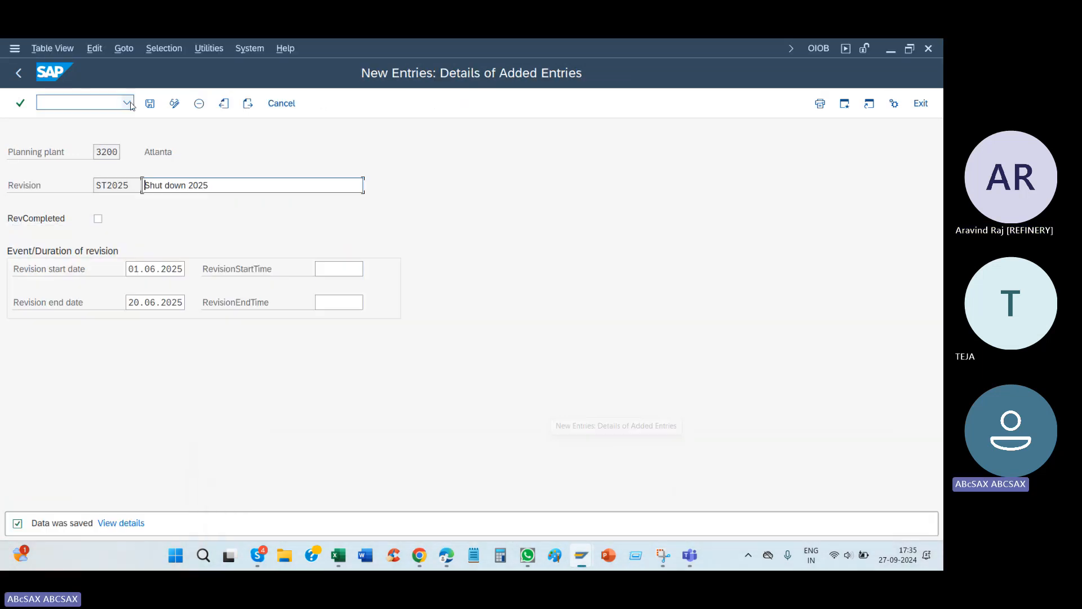
pyautogui.click(20, 73)
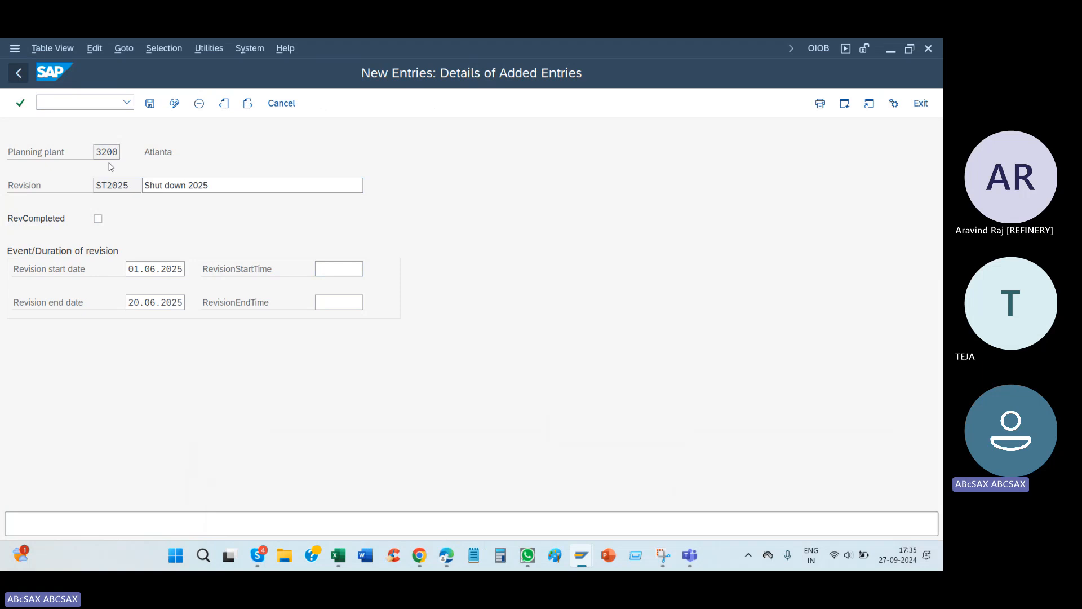
pyautogui.click(20, 73)
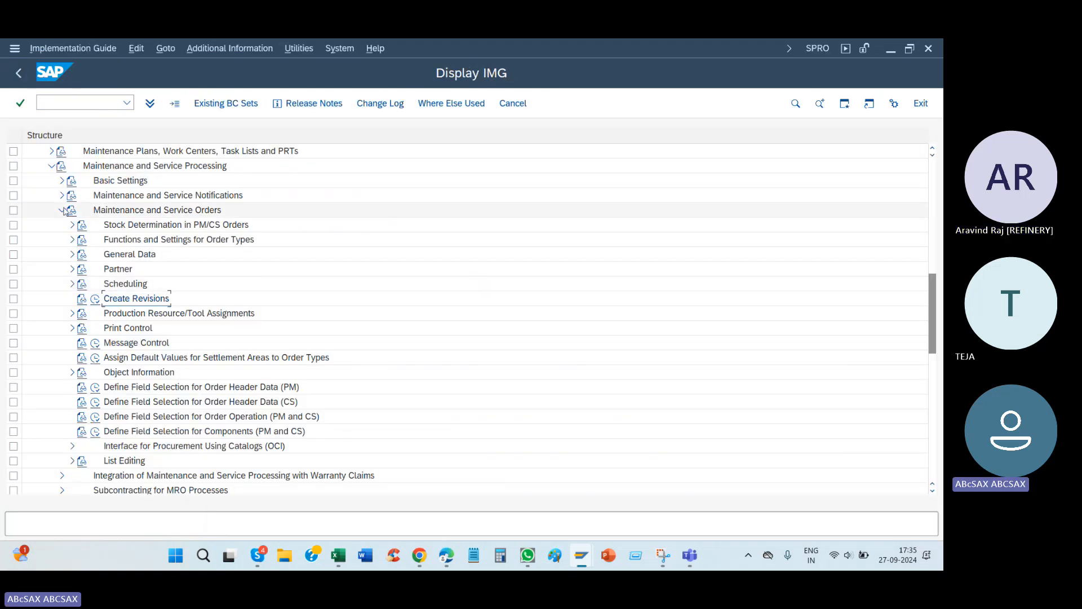
# Step: Open Define Maintenance Activity Types under Functions and Settings for Order Types in the Maintenance and Service Orders customizing
pyautogui.click(63, 209)
pyautogui.scroll(-2, 160, 338)
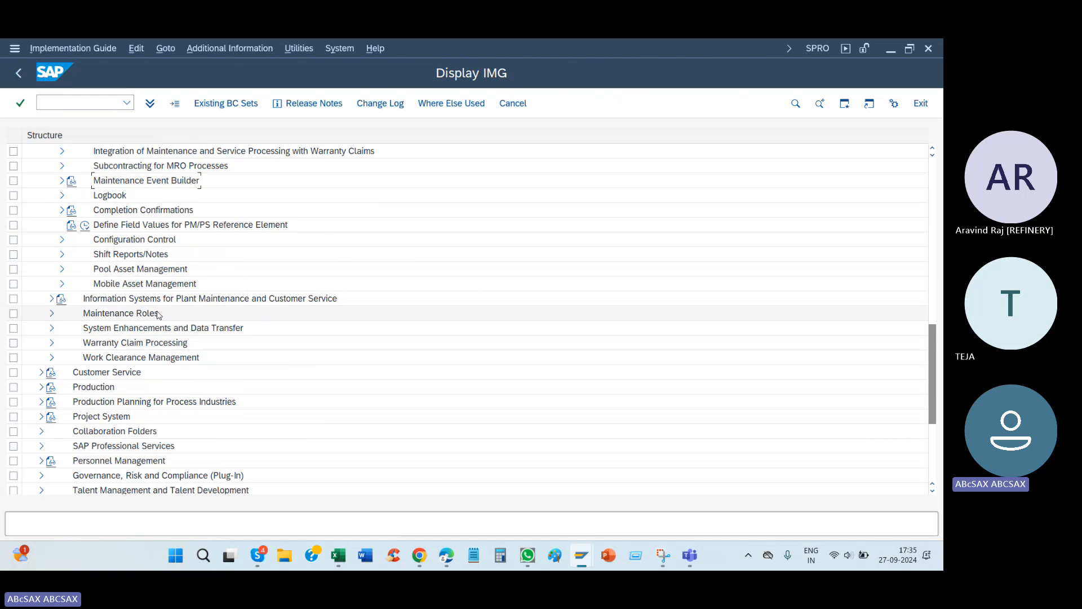
pyautogui.scroll(2, 119, 242)
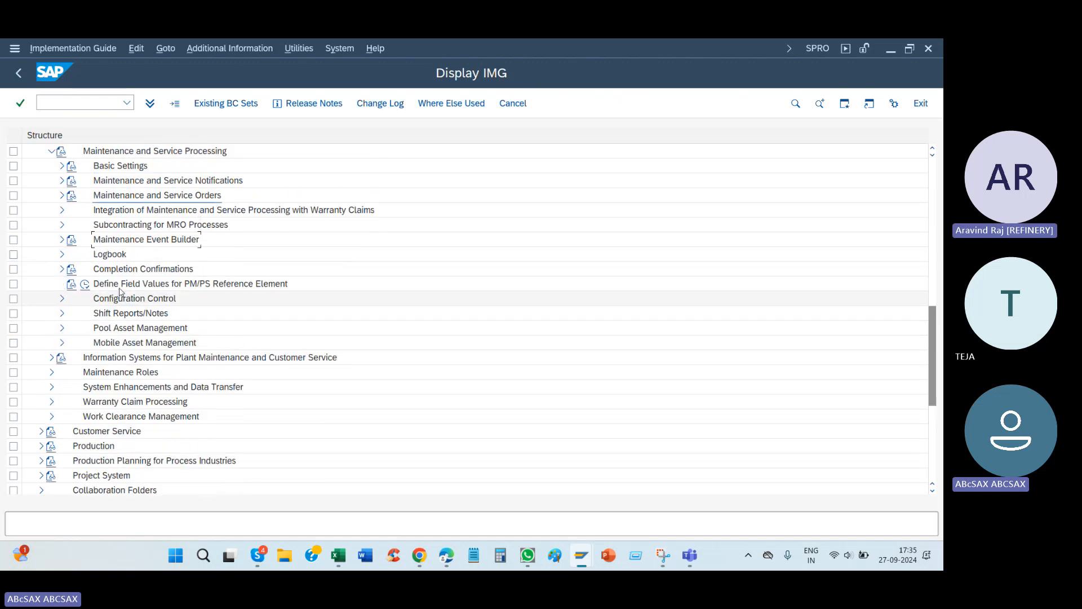
pyautogui.click(62, 195)
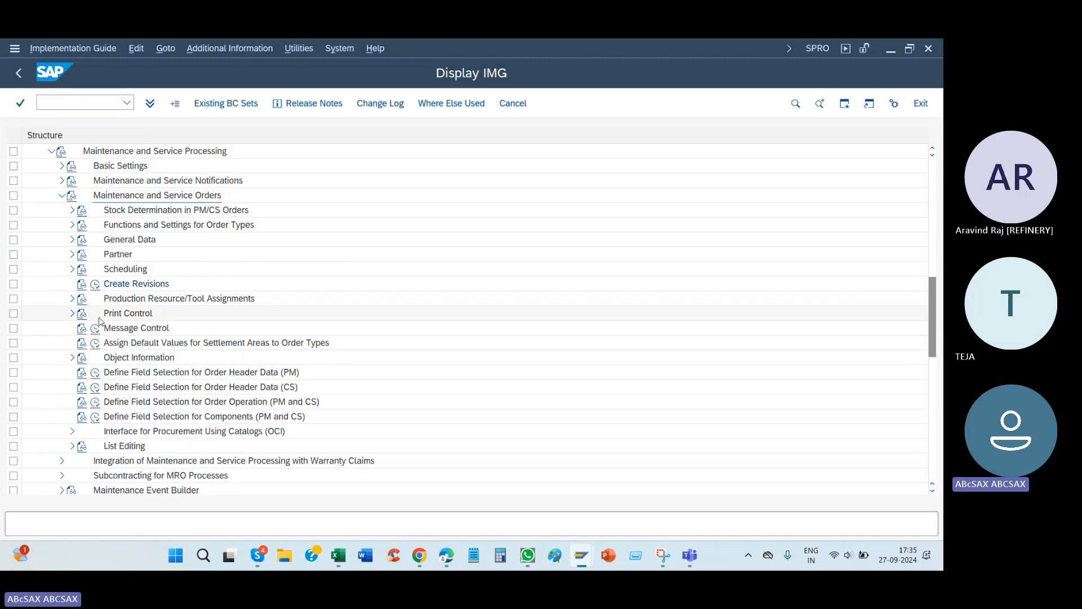
pyautogui.scroll(-3, 112, 315)
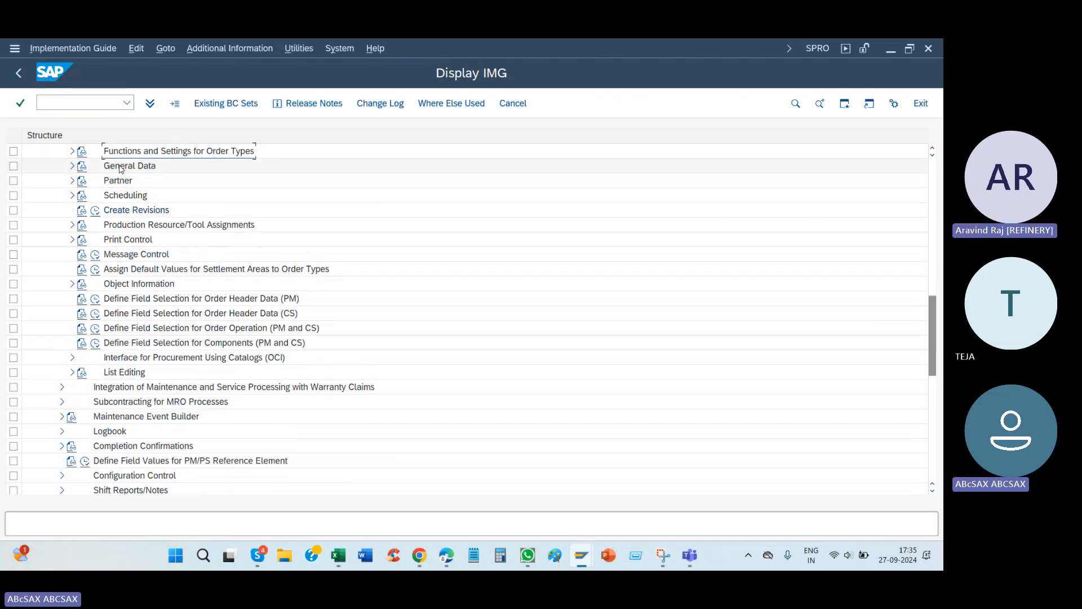
pyautogui.click(72, 152)
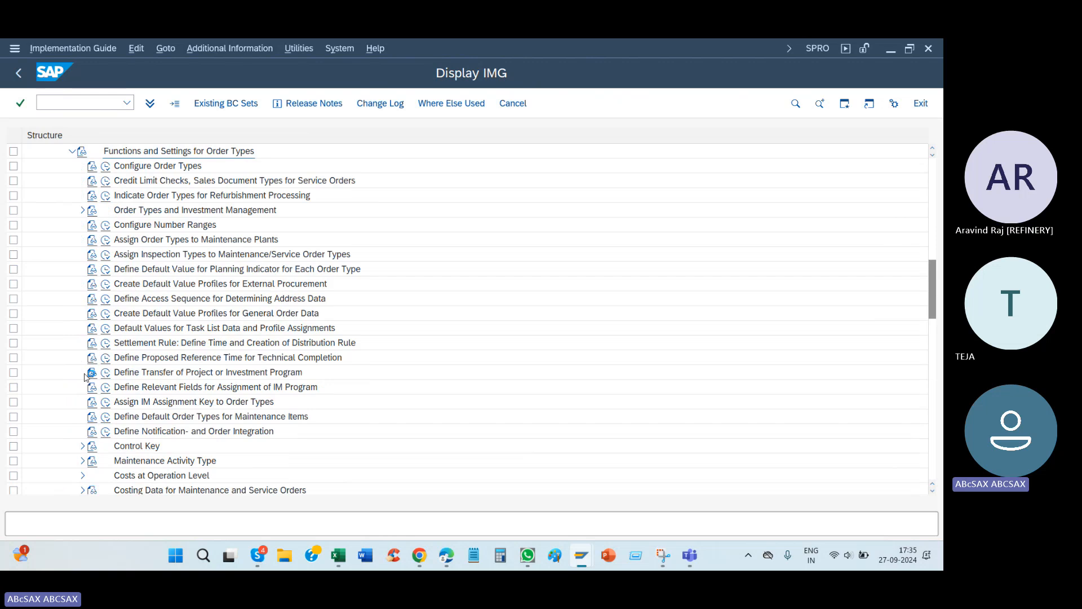
pyautogui.scroll(-2, 85, 377)
pyautogui.click(82, 373)
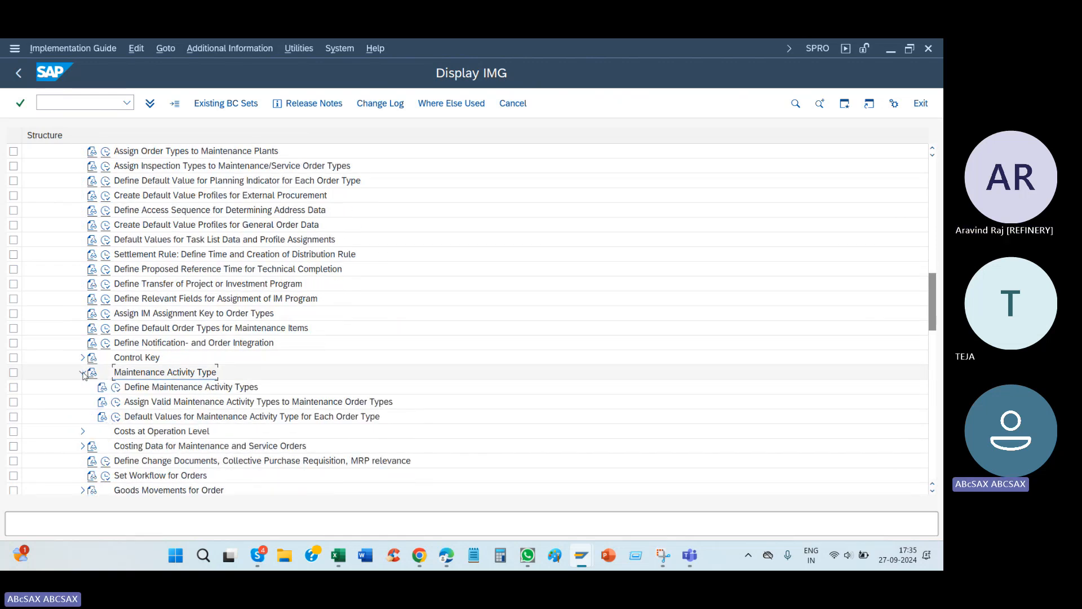
pyautogui.click(116, 387)
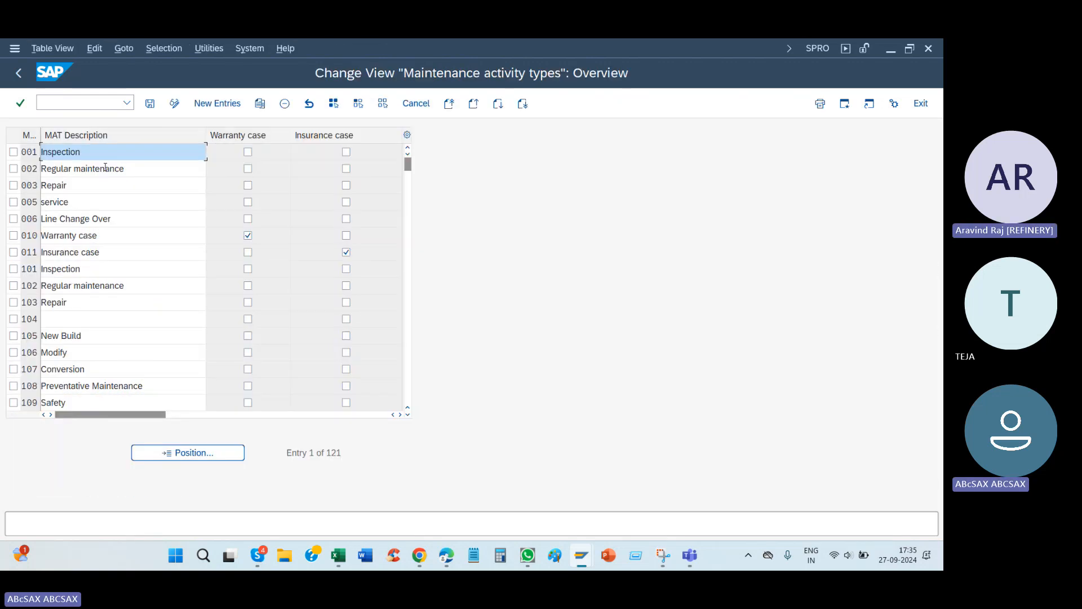
# Step: Create maintenance activity type S24 with the description "Shut year 01" and save it to the customizing request
pyautogui.click(217, 103)
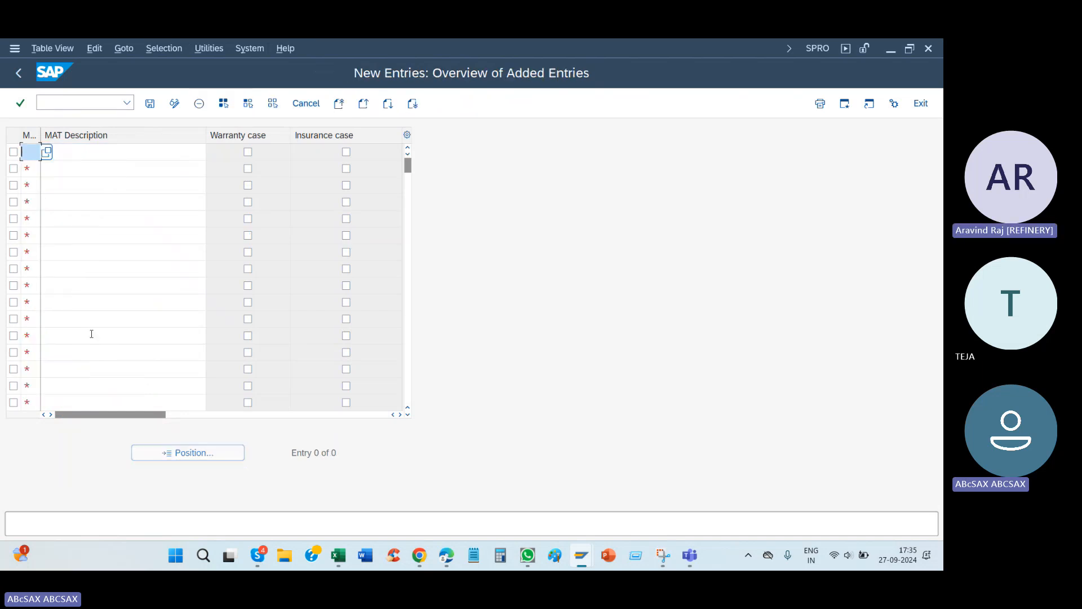
pyautogui.write('s24')
pyautogui.press('Tab')
pyautogui.write('Shit')
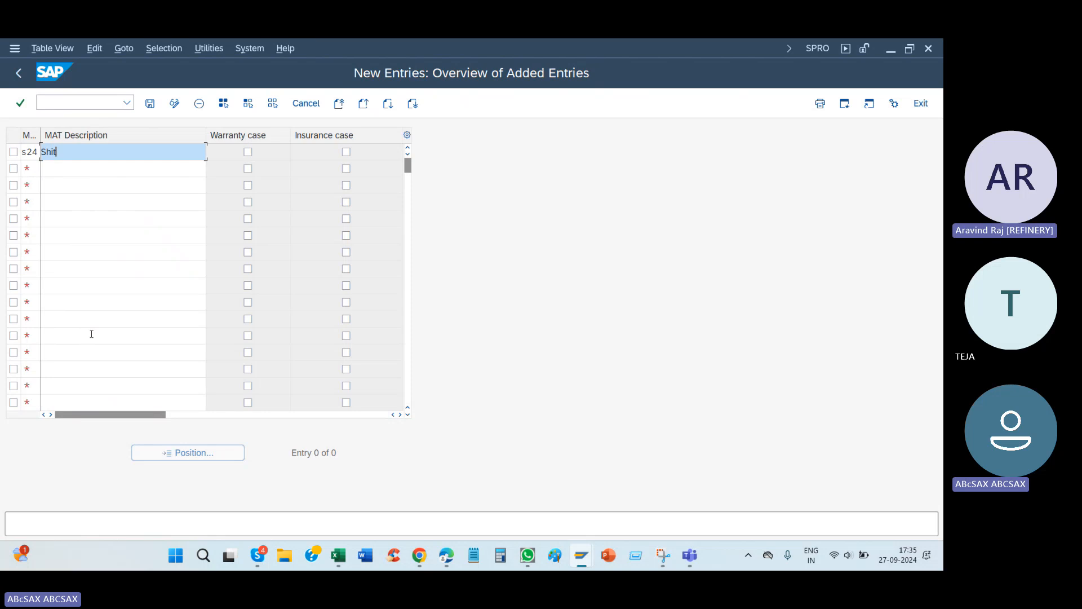
pyautogui.press('BackSpace')
pyautogui.press('BackSpace')
pyautogui.write('ut s')
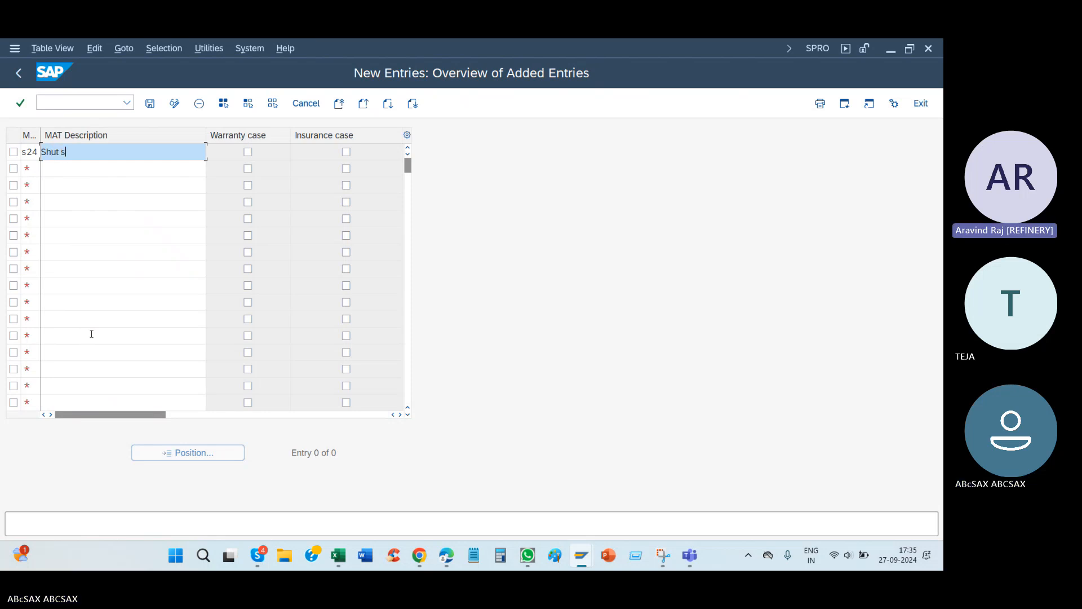
pyautogui.press('BackSpace')
pyautogui.write('year 01')
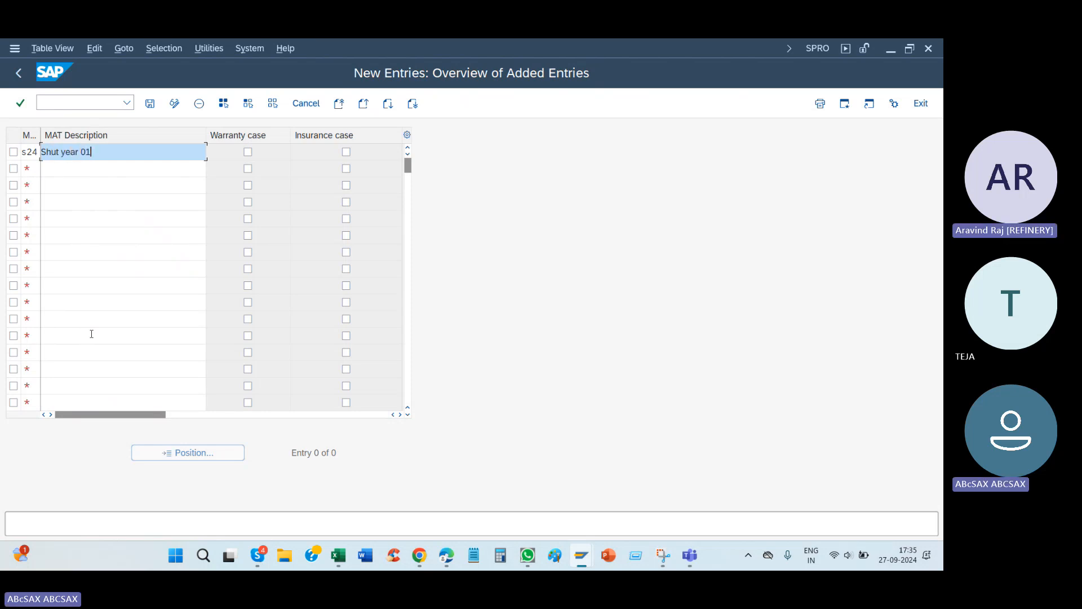
pyautogui.press('Return')
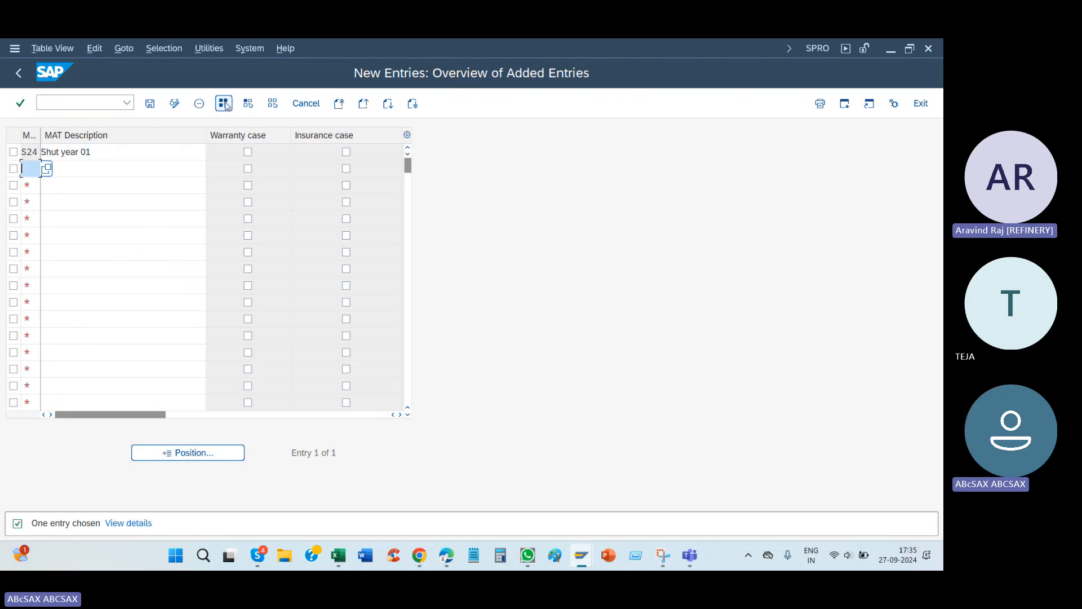
pyautogui.click(152, 104)
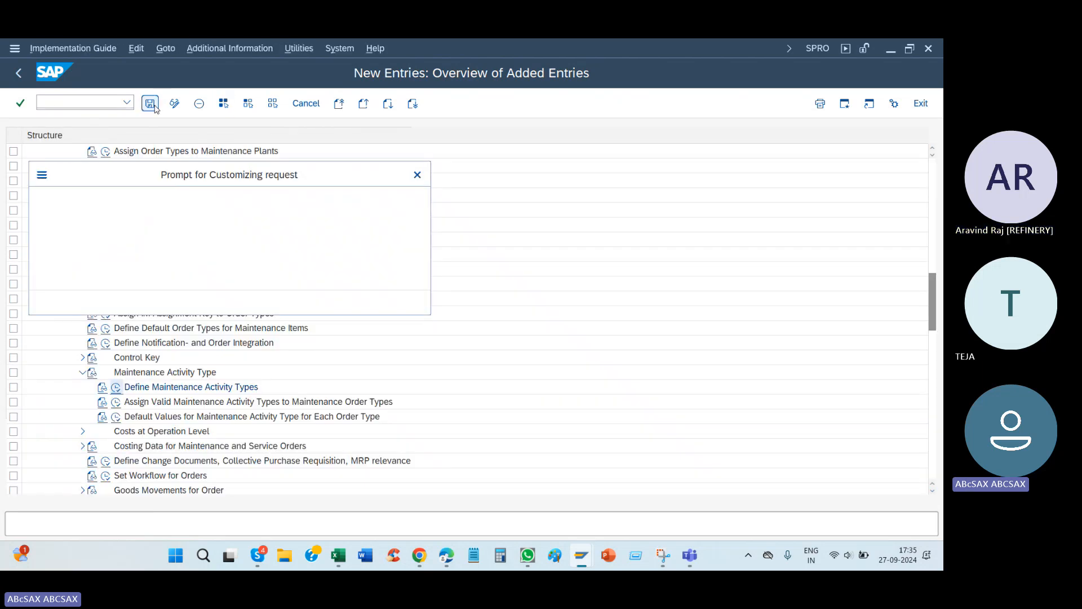
pyautogui.click(265, 303)
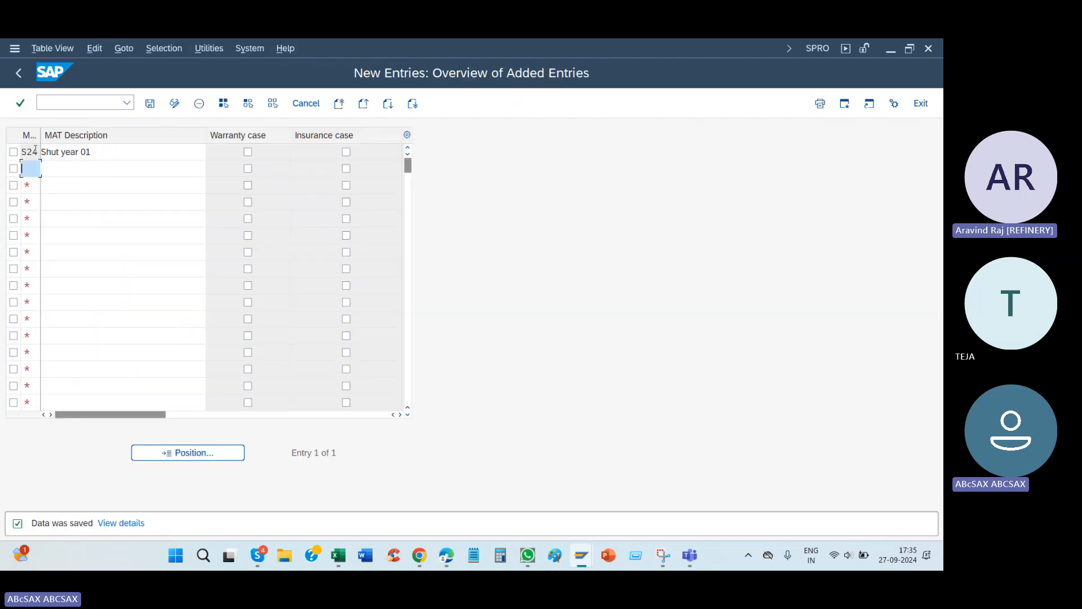
# Step: Return to the implementation guide, open Assign Valid Maintenance Activity Types to Maintenance Order Types, and start new entries
pyautogui.click(20, 73)
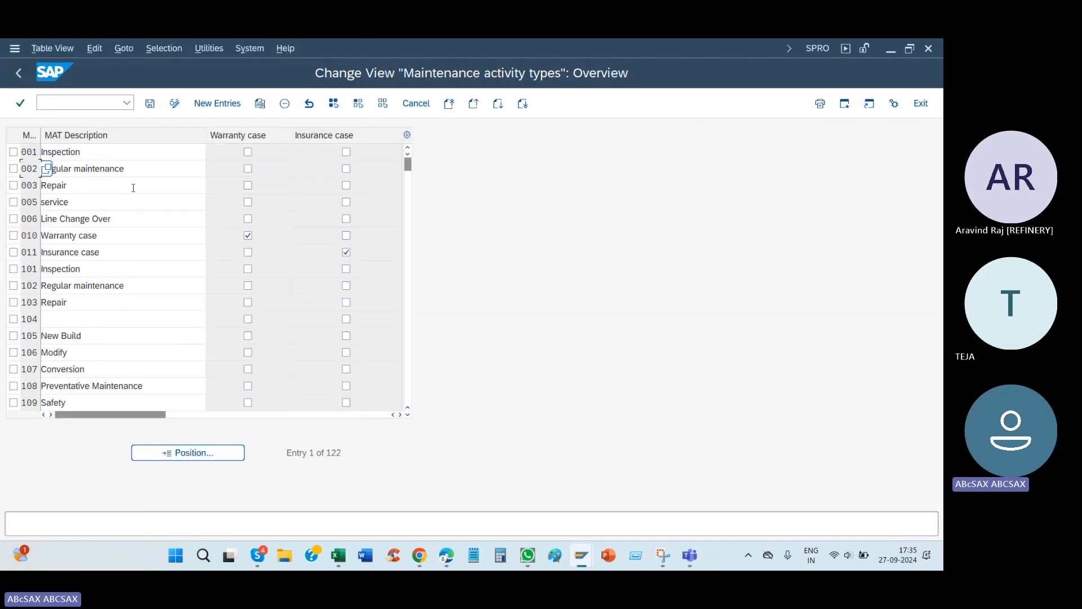
pyautogui.click(19, 73)
pyautogui.click(33, 400)
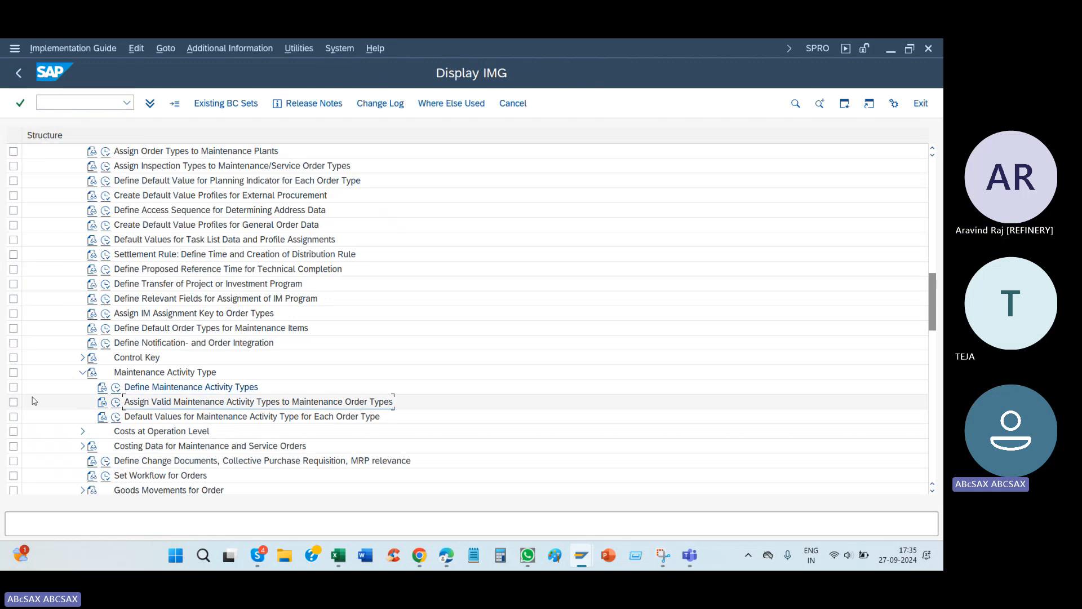
pyautogui.click(117, 404)
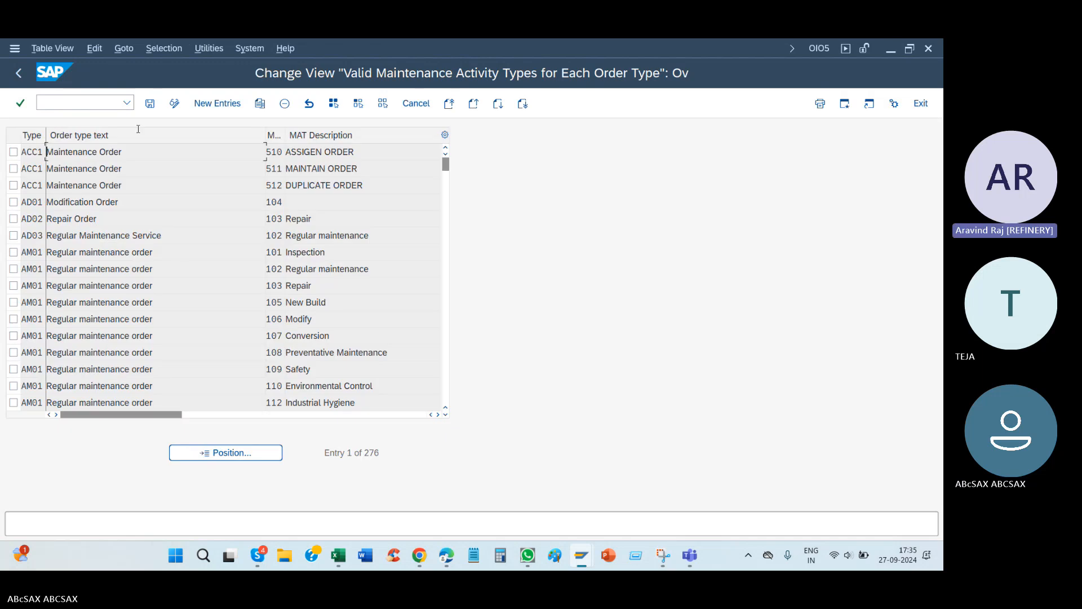
pyautogui.click(217, 103)
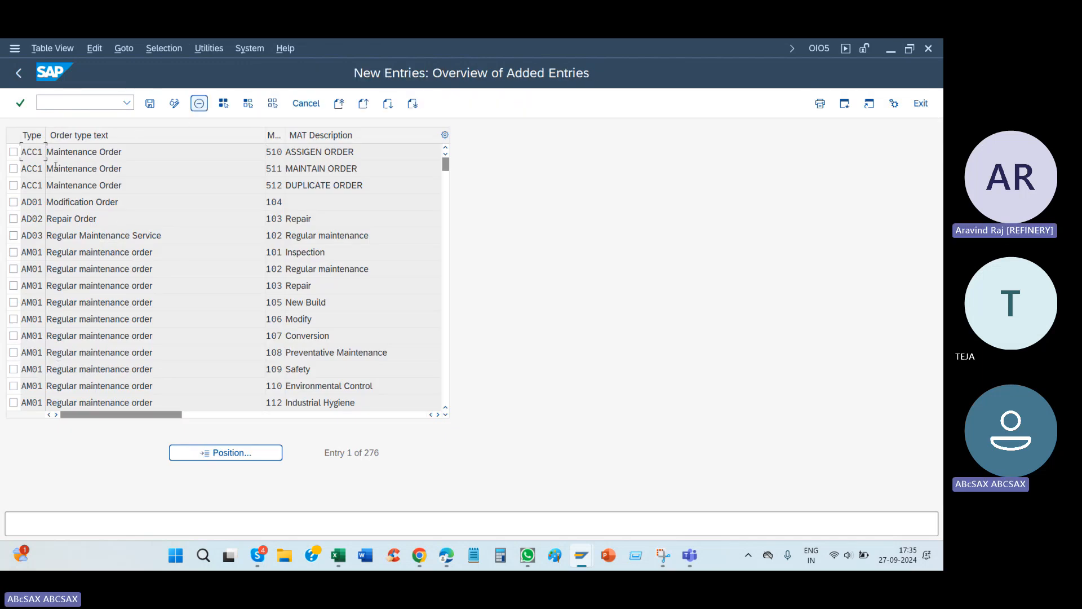
pyautogui.write('s3')
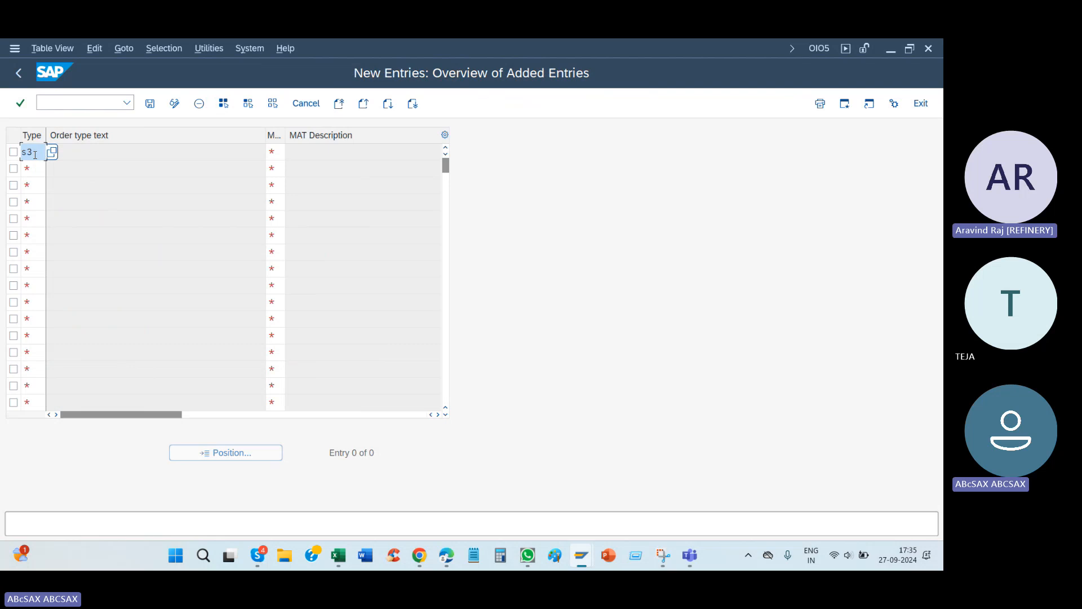
pyautogui.write('4')
pyautogui.click(35, 168)
pyautogui.write('s')
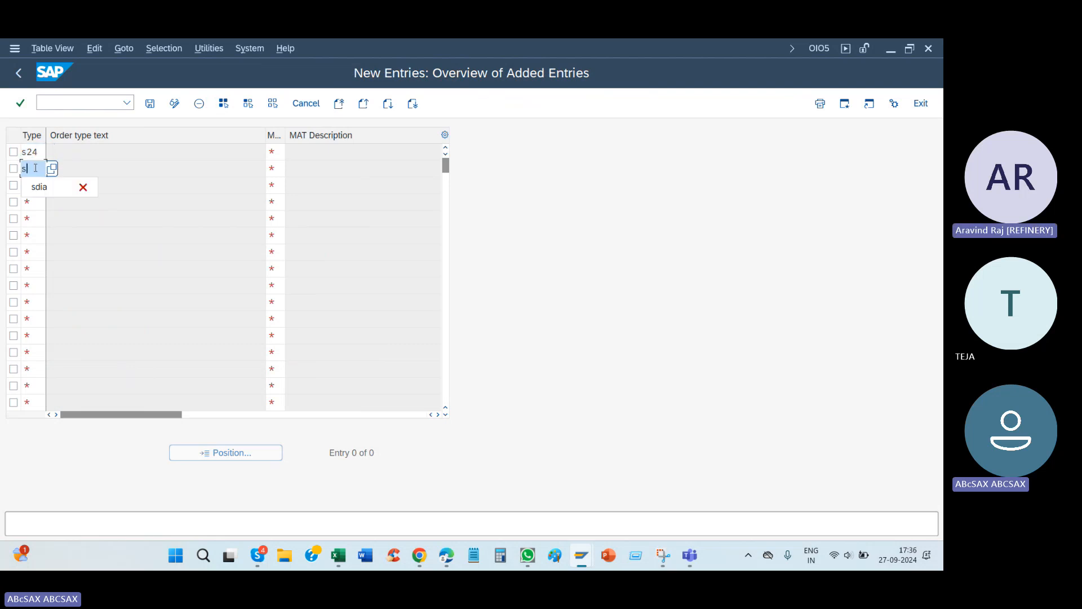
pyautogui.write('24')
pyautogui.click(33, 187)
pyautogui.write('s')
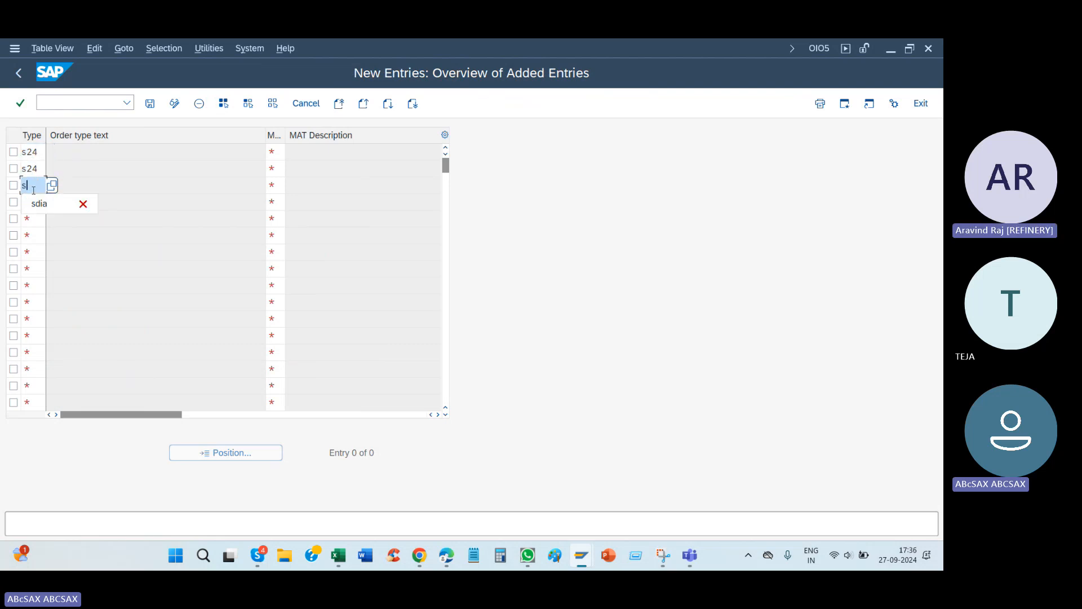
pyautogui.write('24')
pyautogui.click(275, 152)
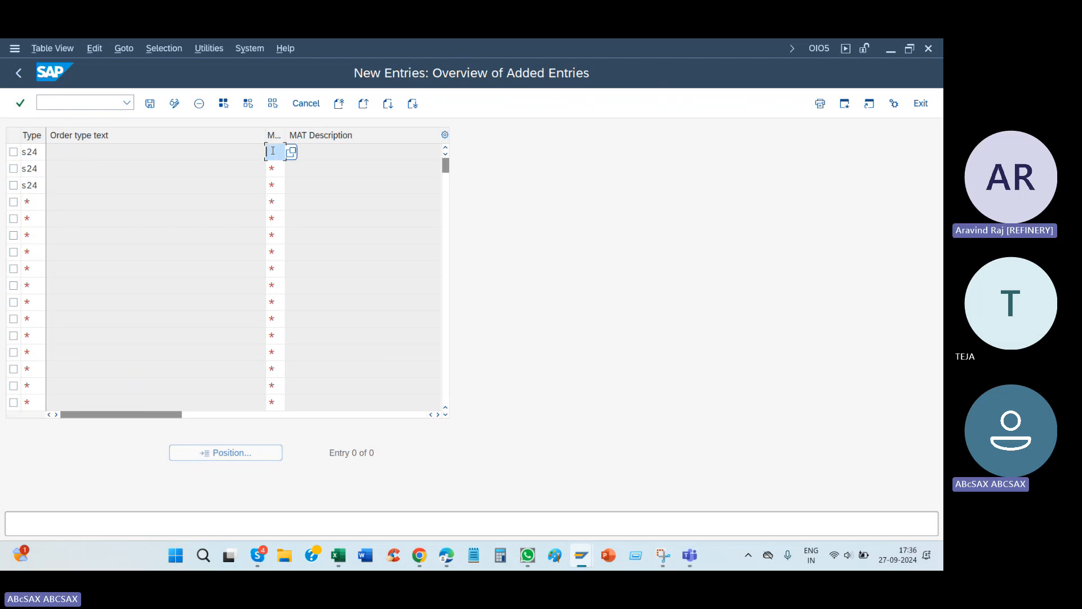
# Step: Set the order type to PM01 in the first three rows of the new entries
pyautogui.doubleClick(31, 151)
pyautogui.press('BackSpace')
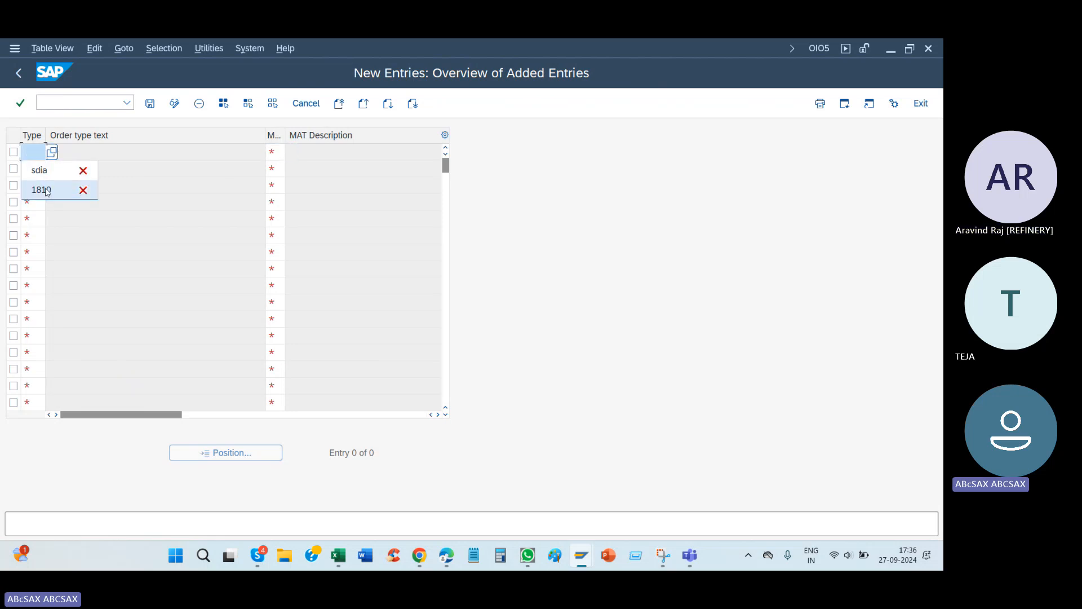
pyautogui.write('p,')
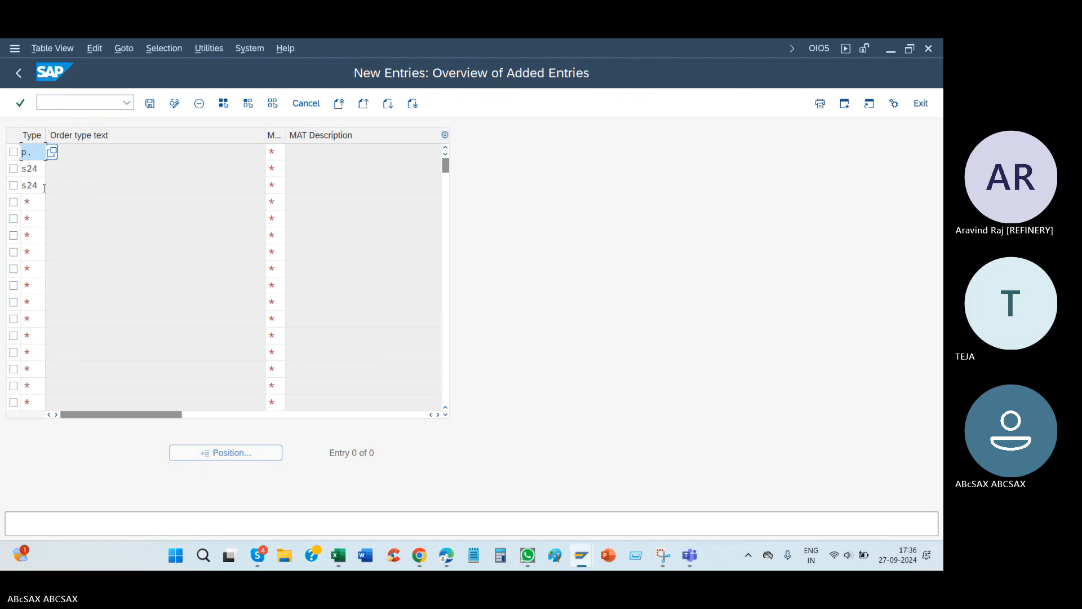
pyautogui.press('BackSpace')
pyautogui.write('m01')
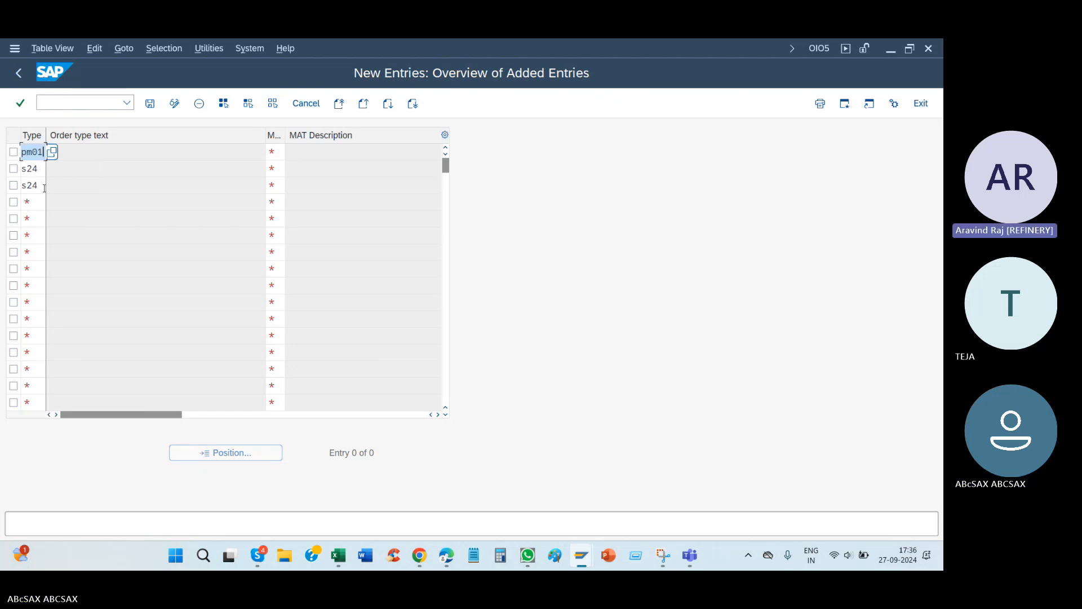
pyautogui.press('Tab')
pyautogui.press('BackSpace')
pyautogui.press('BackSpace')
pyautogui.press('BackSpace')
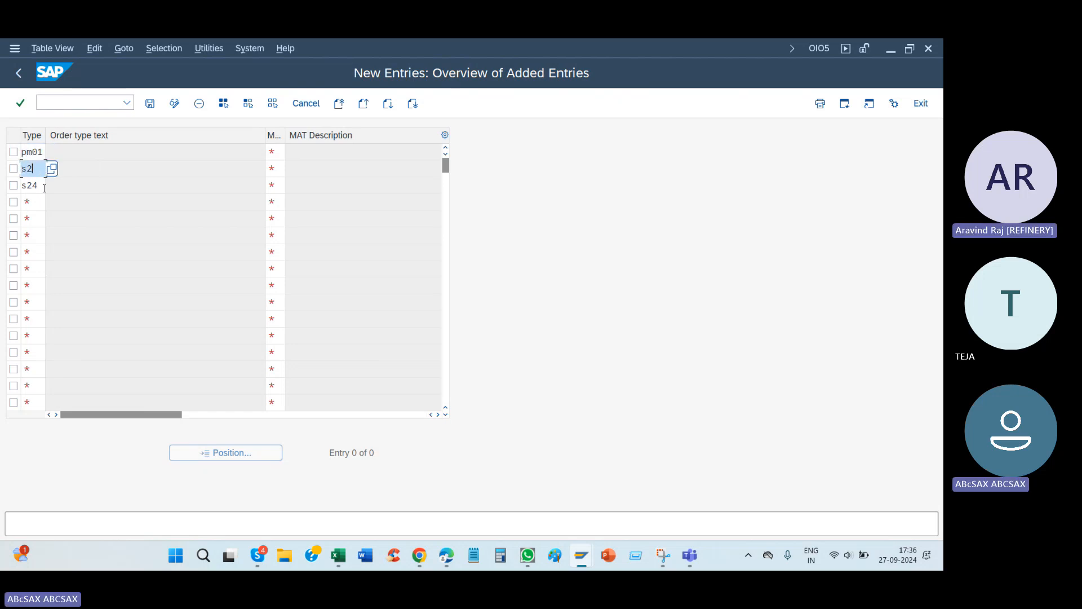
pyautogui.write('pm01')
pyautogui.press('Tab')
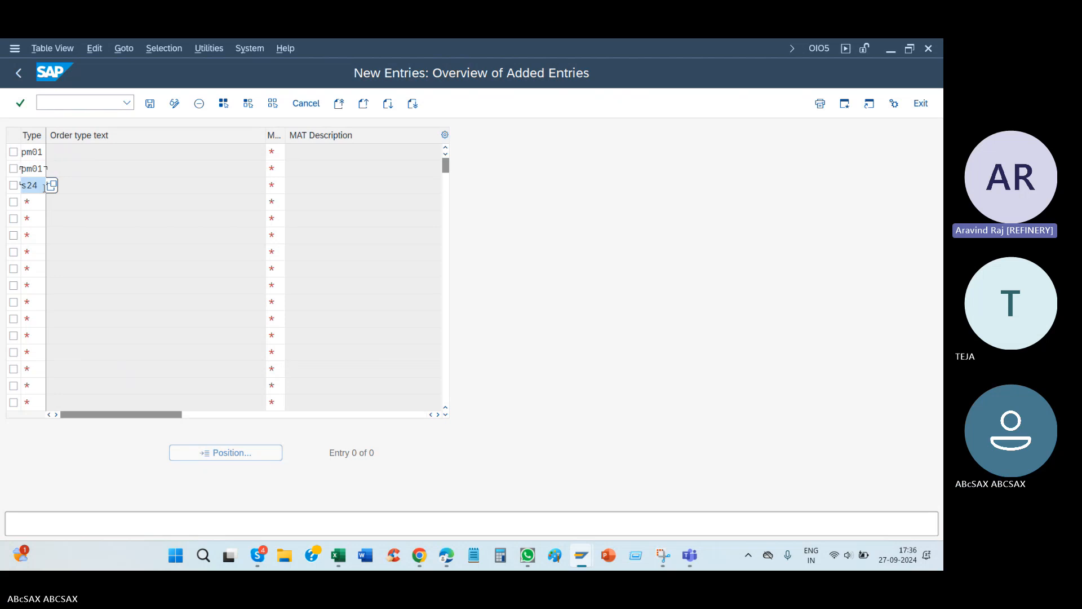
pyautogui.press('BackSpace')
pyautogui.press('BackSpace')
pyautogui.press('BackSpace')
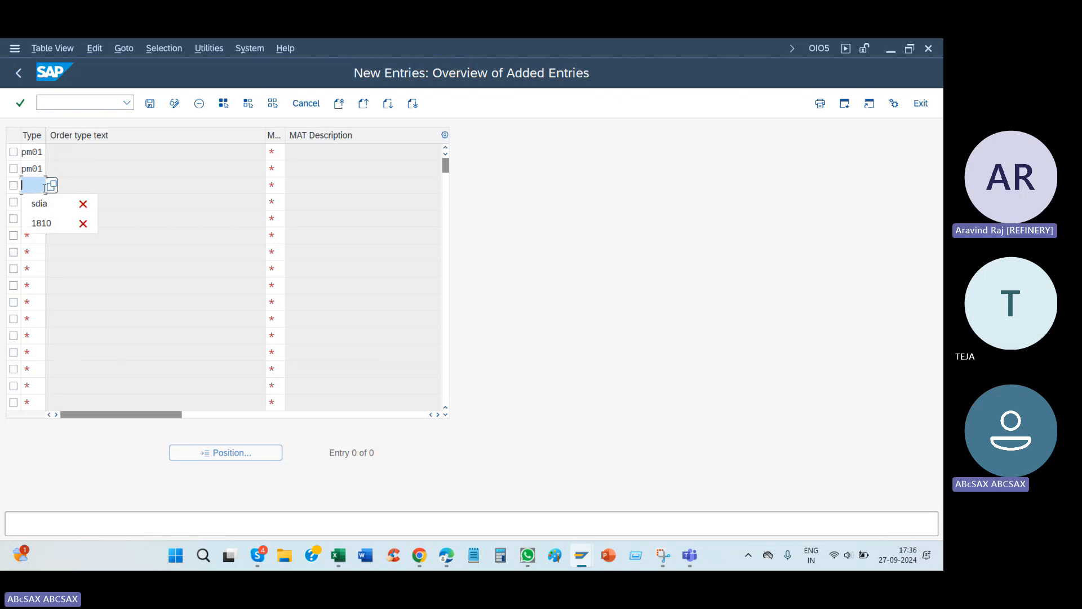
pyautogui.write('pm01')
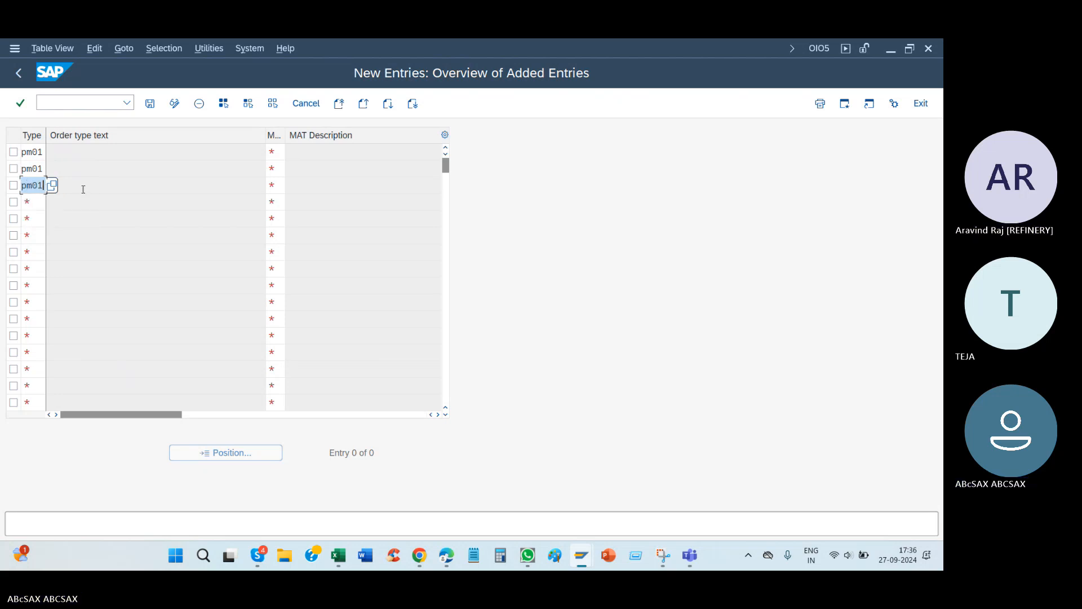
# Step: Set the maintenance activity type to S24 in the first three new entries and validate the rows
pyautogui.click(275, 153)
pyautogui.write('s24')
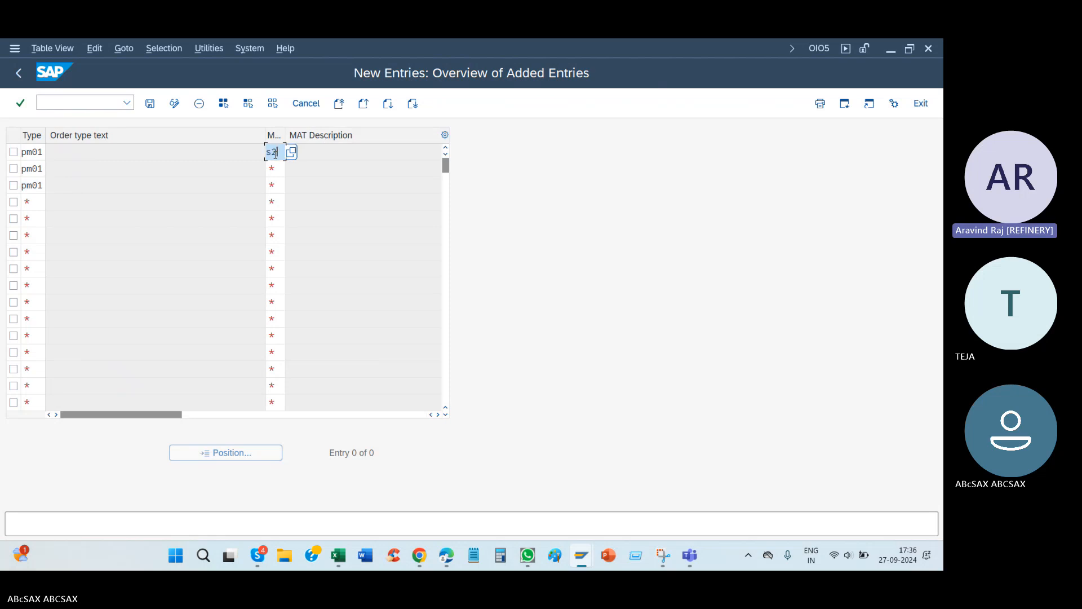
pyautogui.click(279, 166)
pyautogui.write('s24')
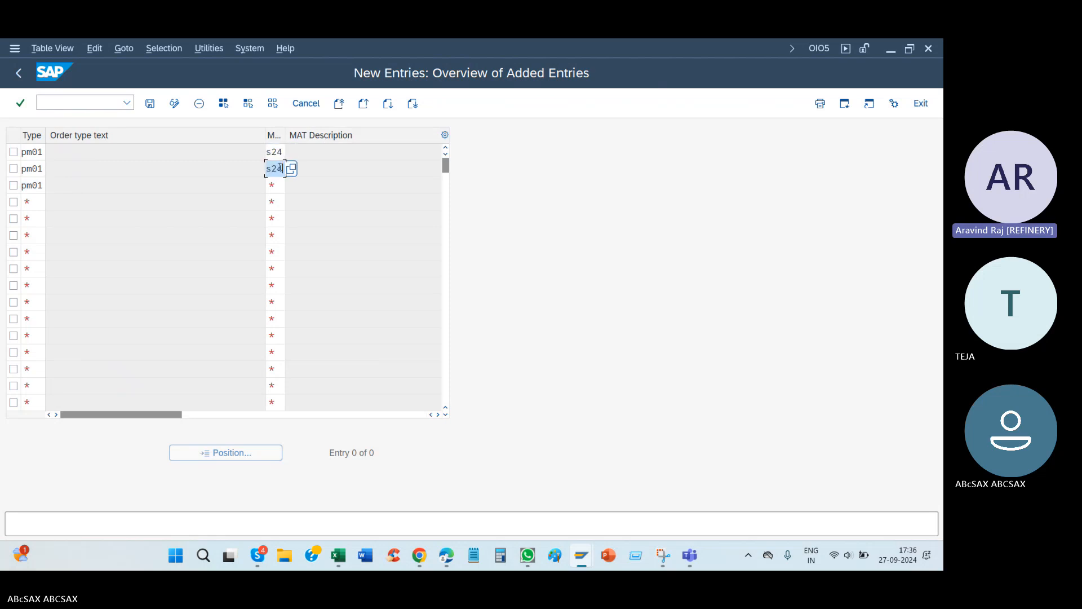
pyautogui.click(279, 187)
pyautogui.write('s24')
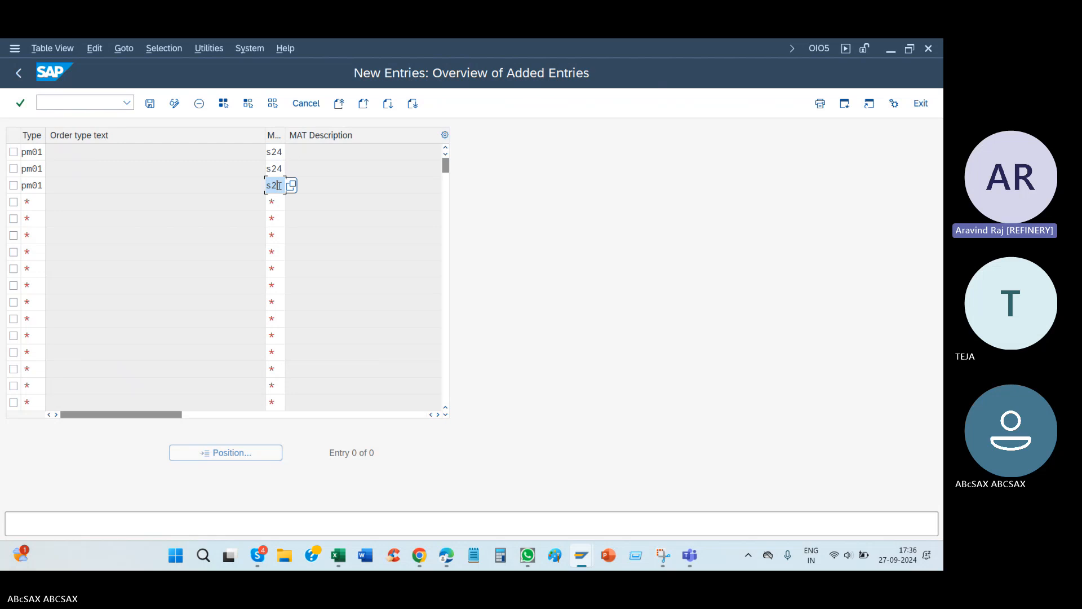
pyautogui.press('Return')
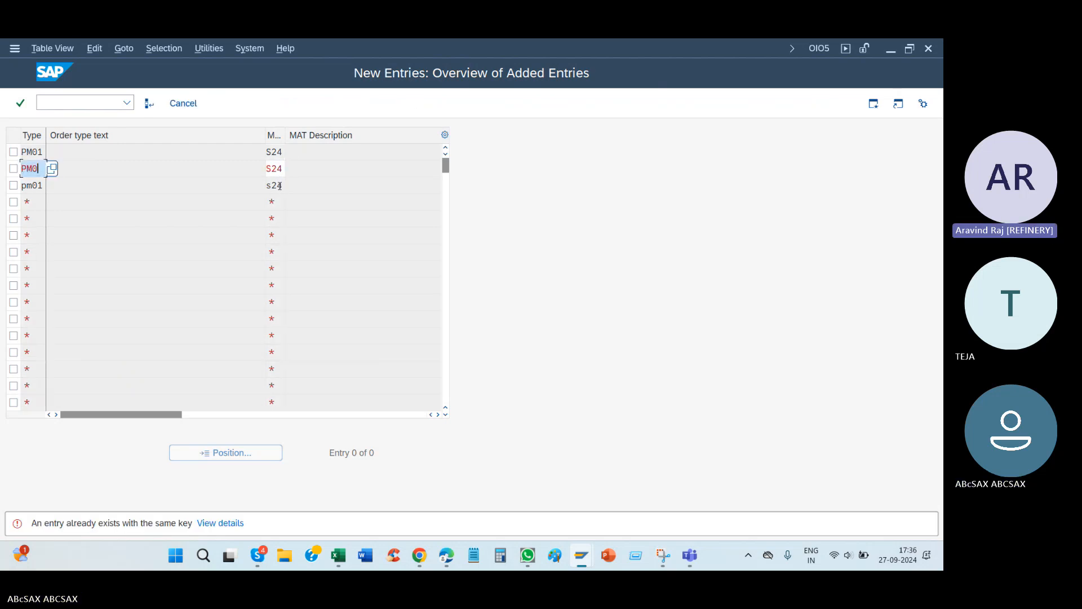
# Step: Resolve the duplicate keys by setting the second entry's order type to PM02 and the third entry's to PM07
pyautogui.write('2')
pyautogui.press('Return')
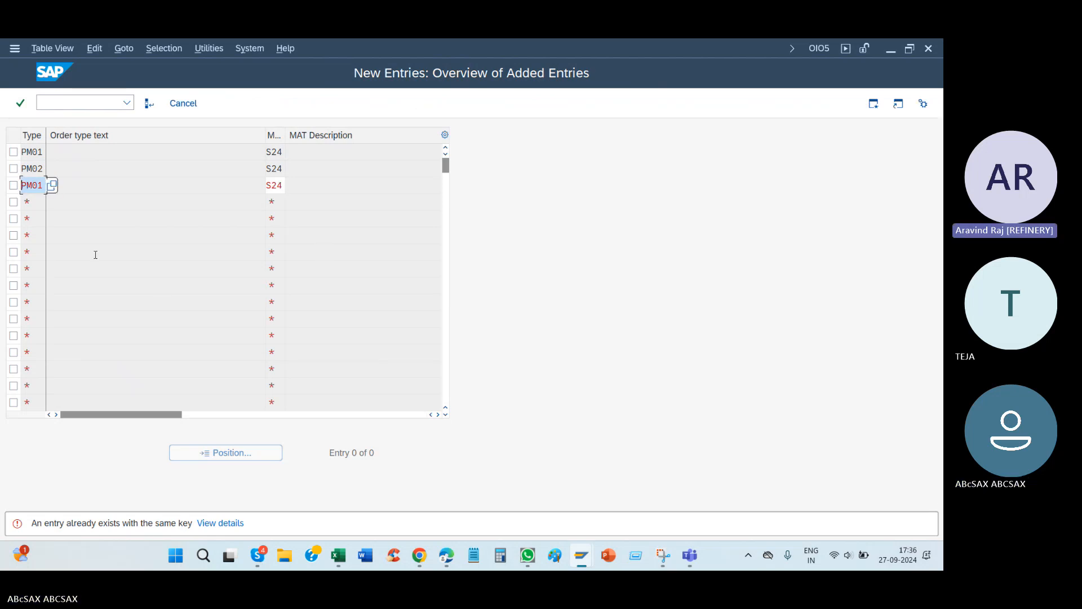
pyautogui.moveTo(38, 190); pyautogui.dragTo(107, 195)
pyautogui.write('7')
pyautogui.press('Return')
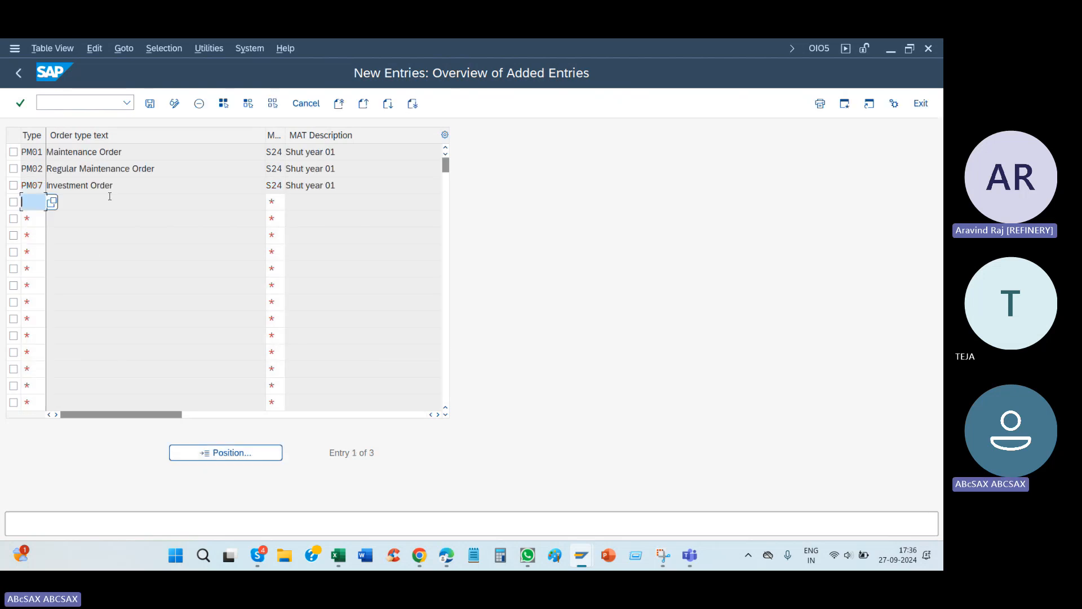
# Step: Switch to the PM01 maintenance order "maintanence" and examine its basic dates, its documents-for-order options and the priority field
pyautogui.moveTo(581, 556)
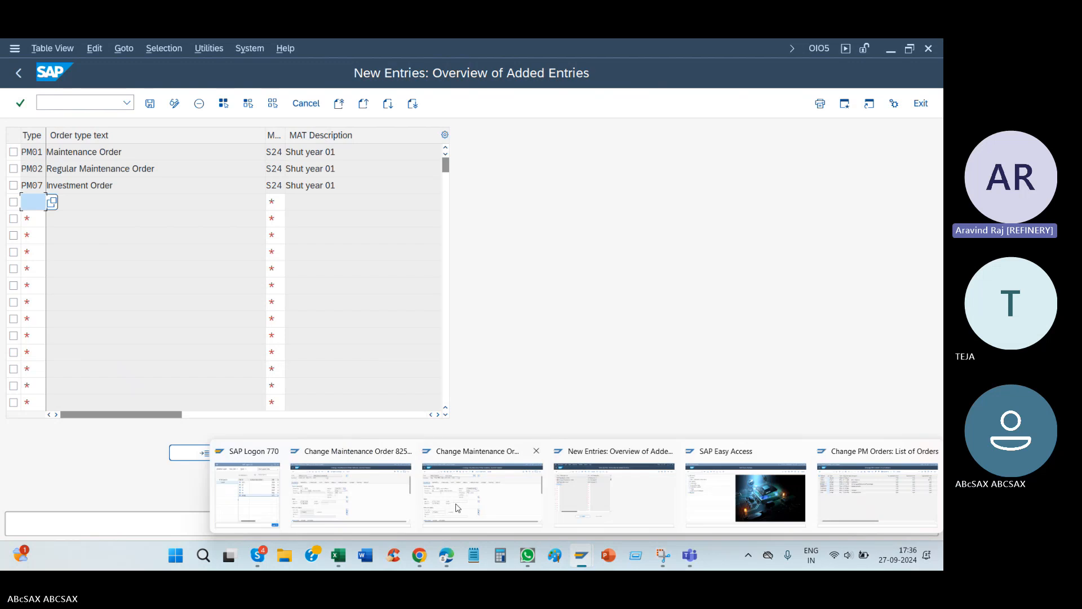
pyautogui.click(457, 507)
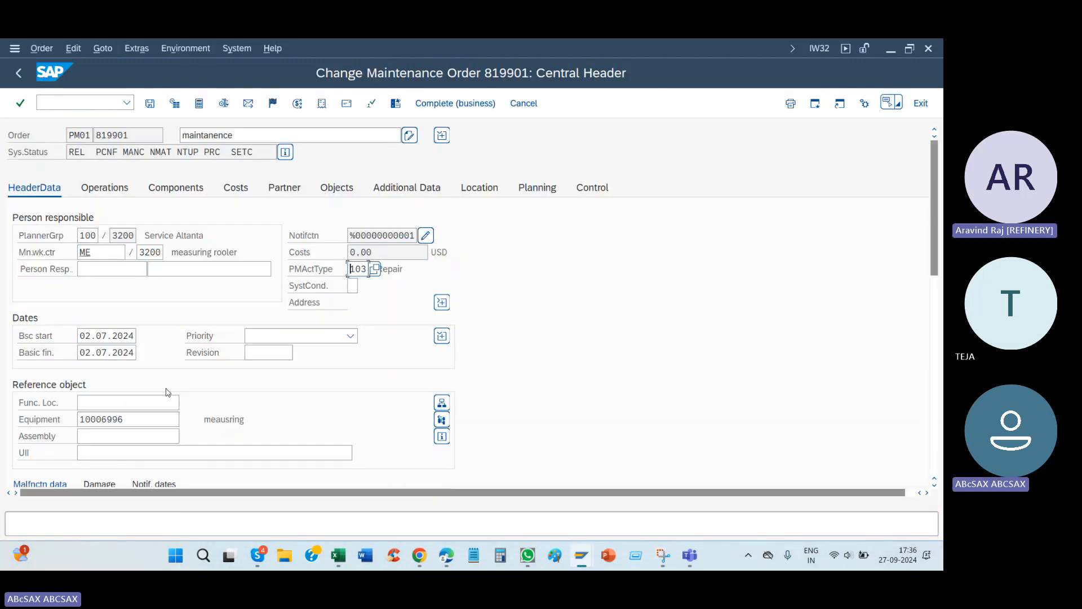
pyautogui.moveTo(82, 354); pyautogui.dragTo(173, 356)
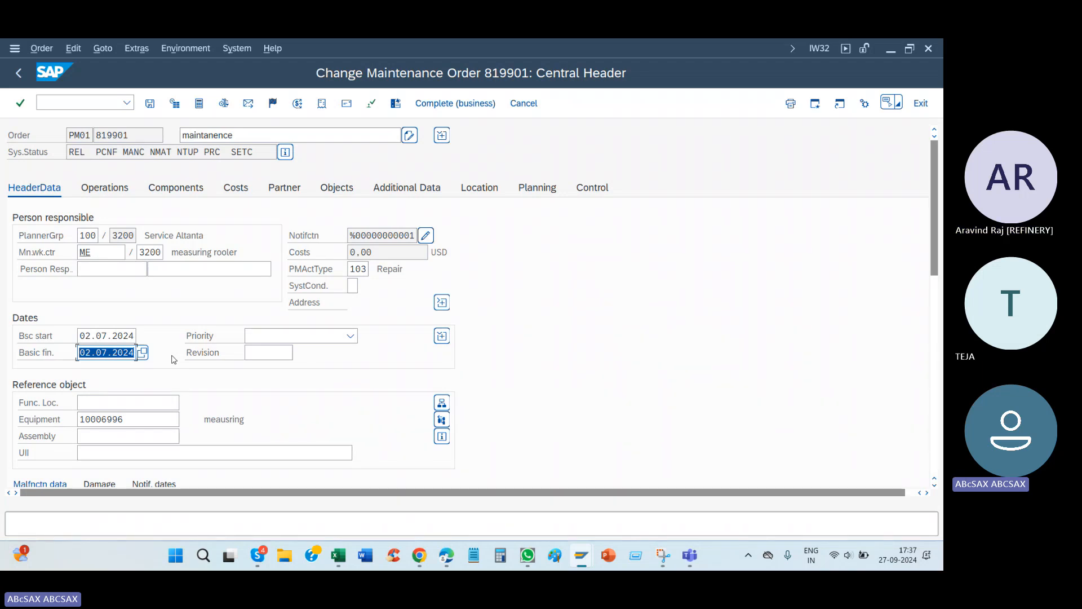
pyautogui.click(136, 52)
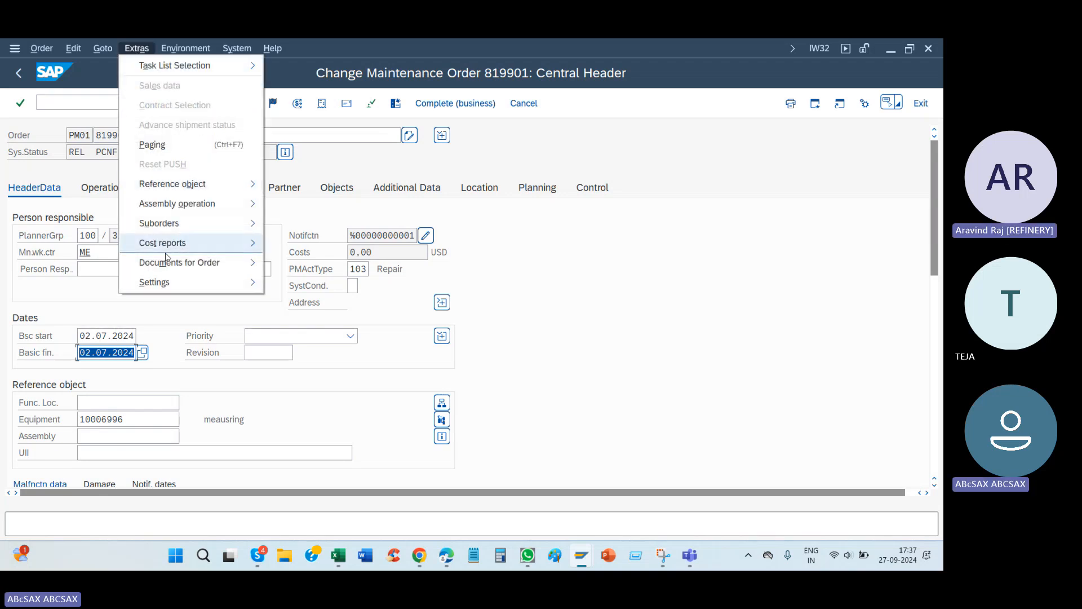
pyautogui.moveTo(247, 265)
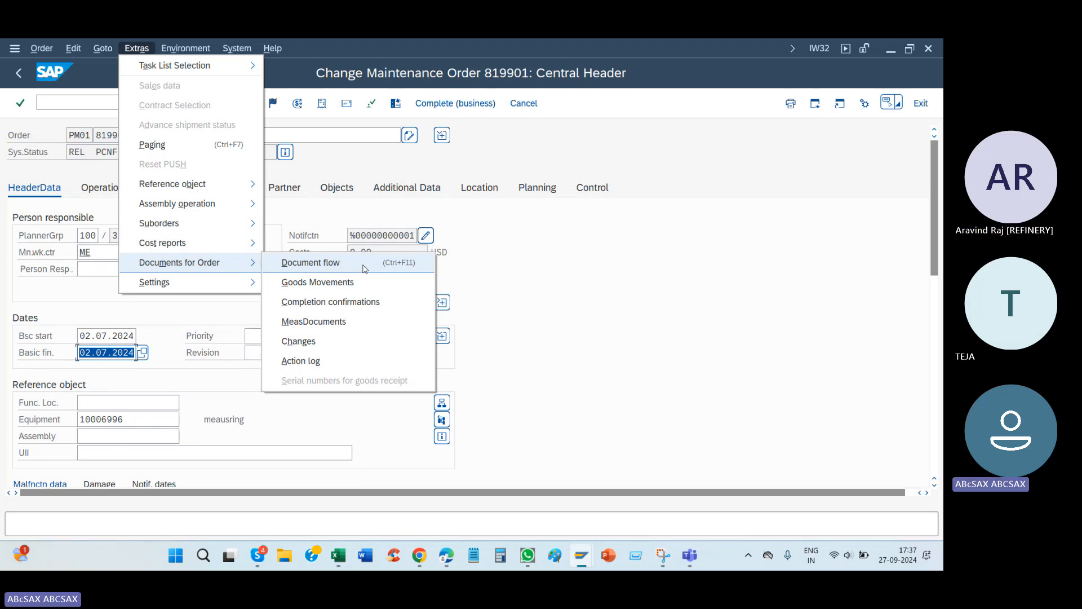
pyautogui.click(588, 339)
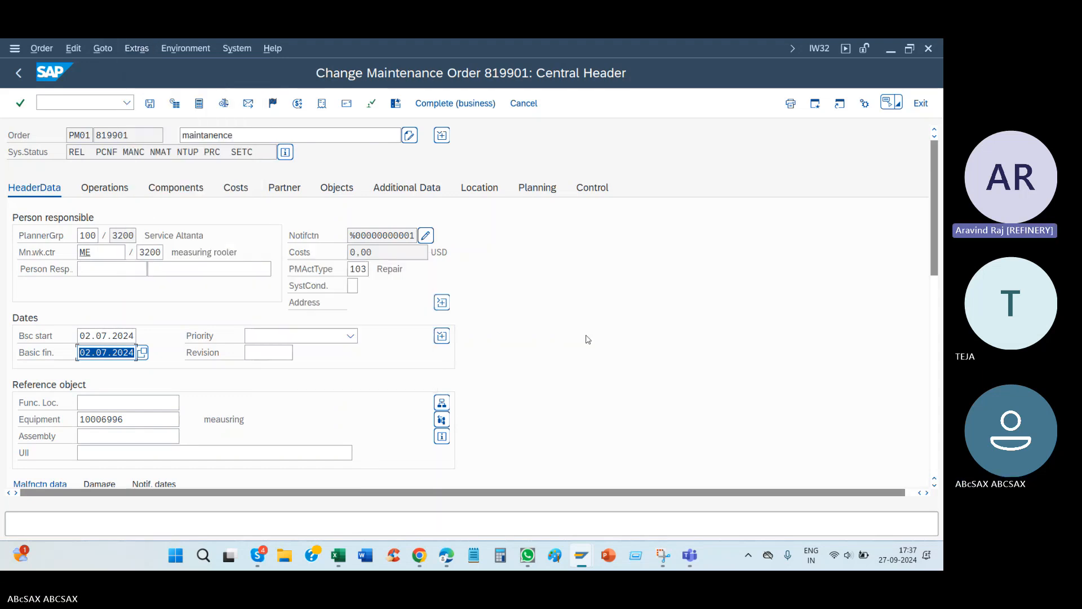
pyautogui.click(237, 341)
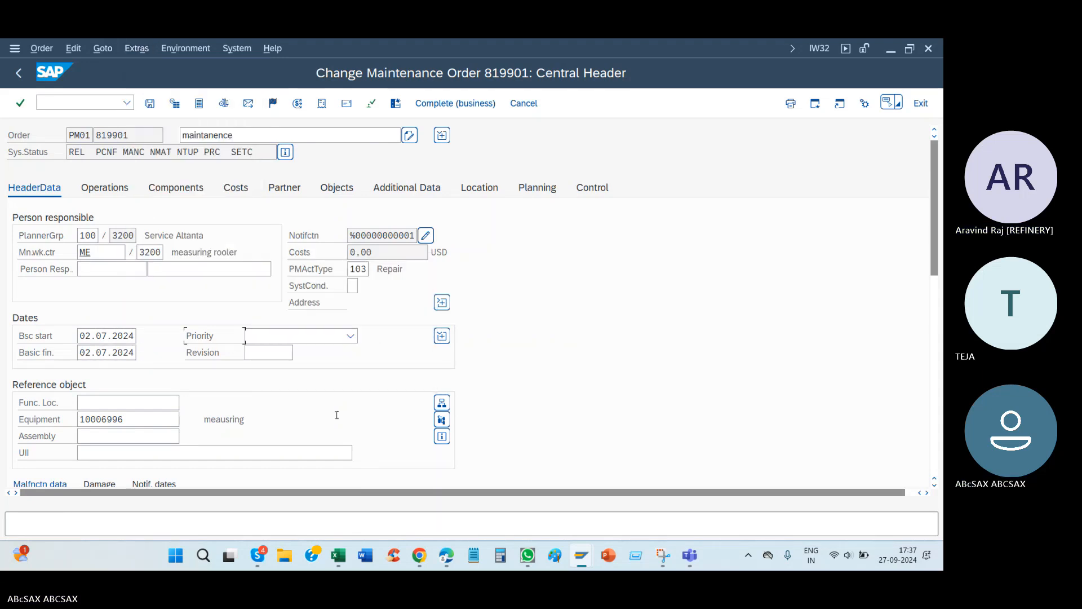
# Step: Switch to File Explorer and open the Shut down folder inside the Stu folder
pyautogui.click(281, 556)
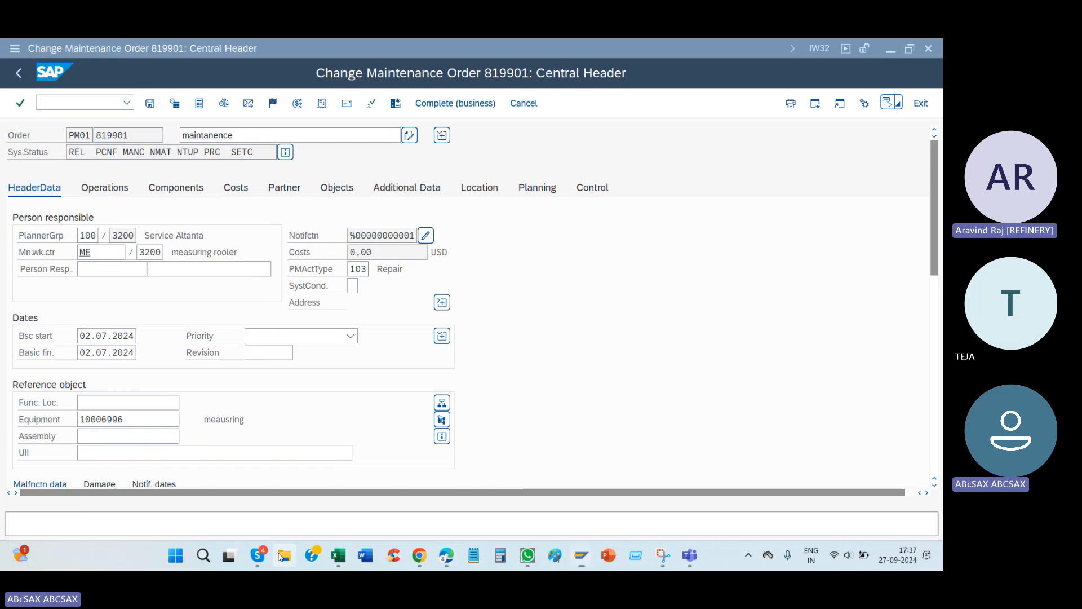
pyautogui.rightClick(282, 556)
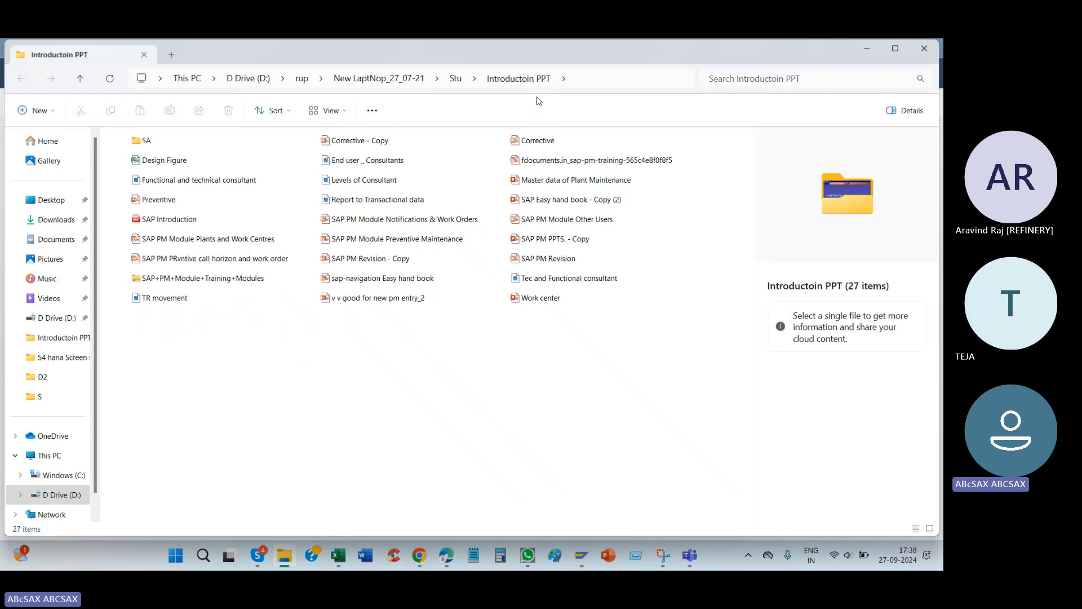
pyautogui.click(457, 79)
pyautogui.click(476, 237)
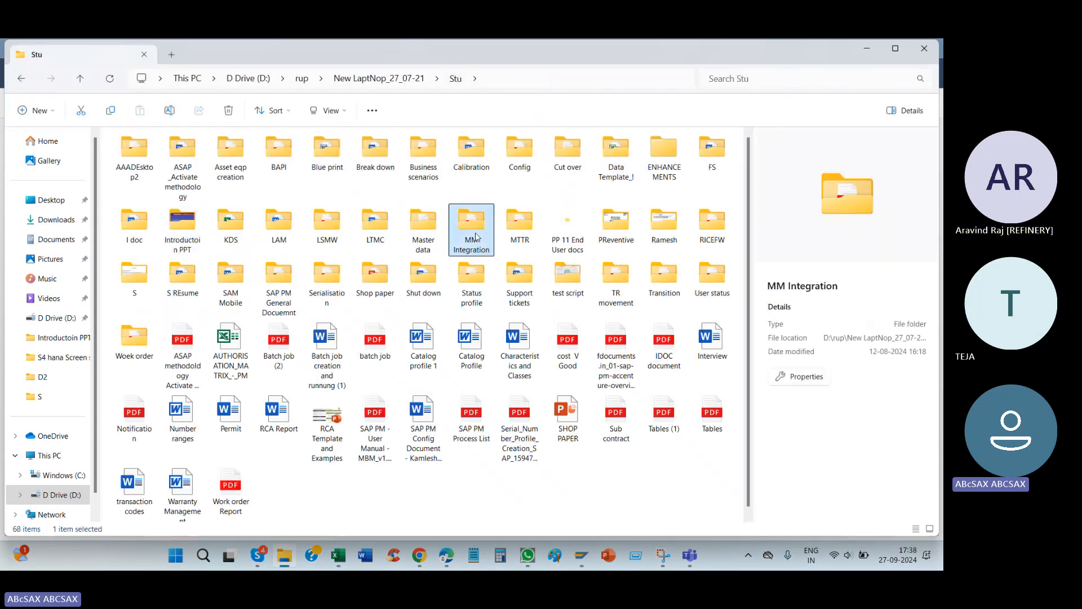
pyautogui.press('s')
pyautogui.press('s')
pyautogui.press('s')
pyautogui.press('s')
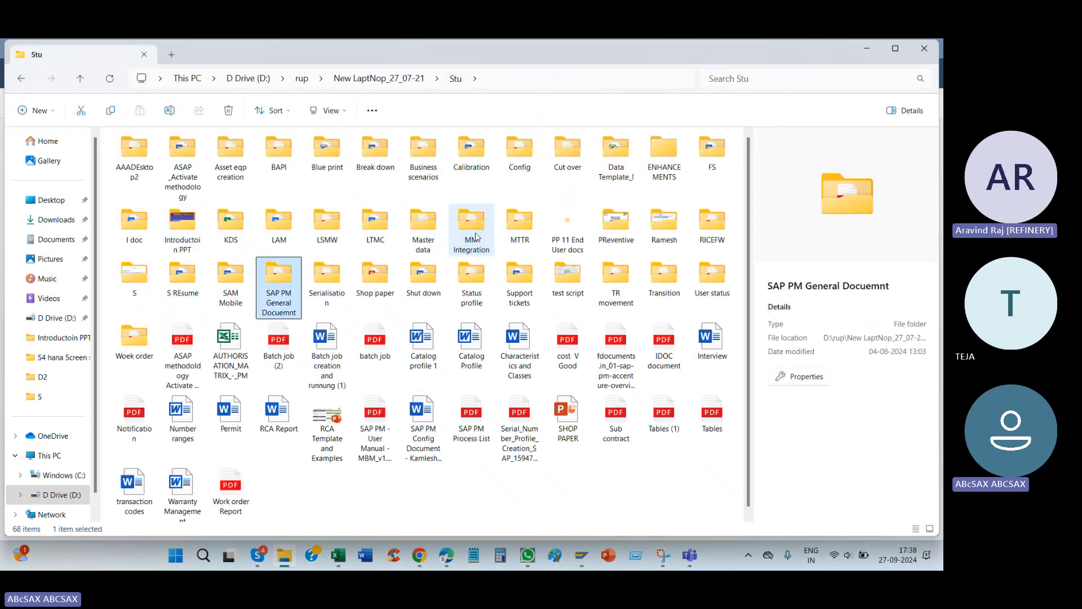
pyautogui.press('s')
pyautogui.press('s')
pyautogui.press('s')
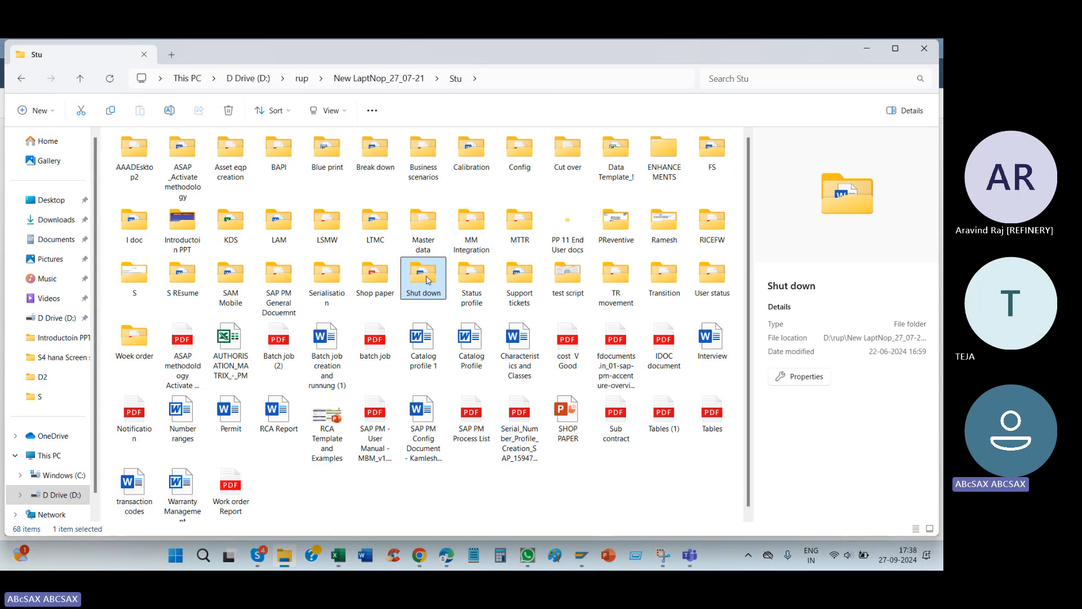
pyautogui.doubleClick(426, 280)
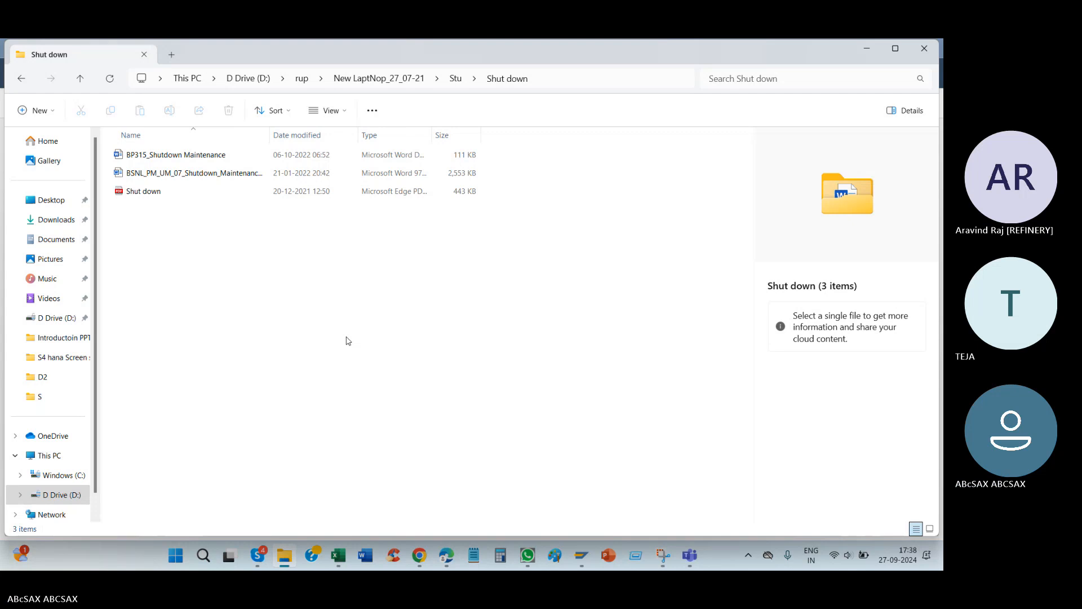
# Step: Switch to the SAP PM (2) workbook in Excel and look back through the earlier notes on order types and transactional data
pyautogui.click(338, 557)
pyautogui.scroll(20, 138, 380)
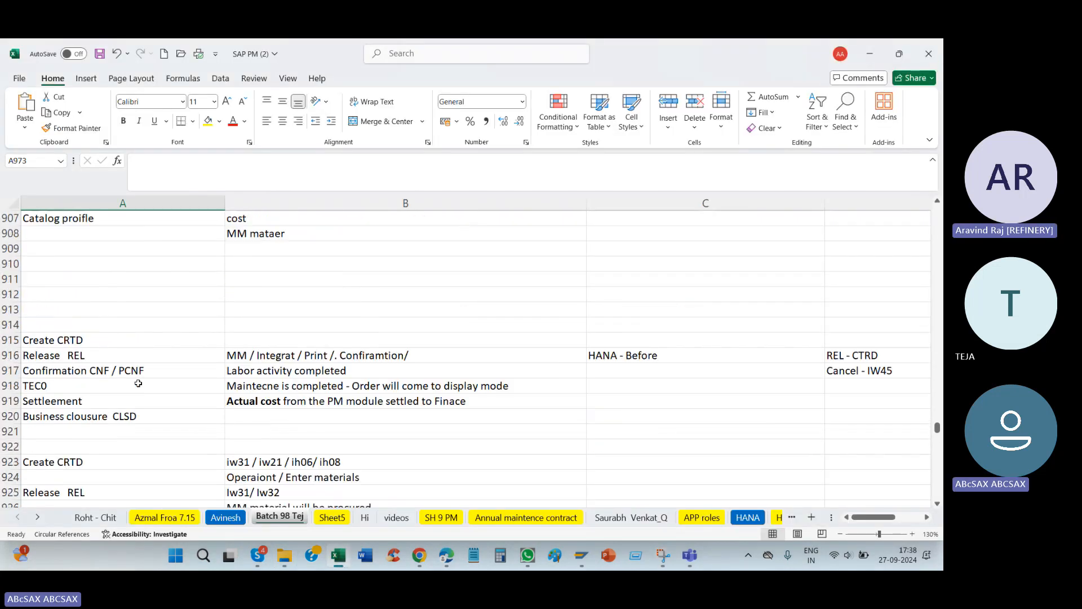
pyautogui.click(129, 350)
pyautogui.press('Up')
pyautogui.press('Up')
pyautogui.press('Up')
pyautogui.press('Up')
pyautogui.press('Up')
pyautogui.press('Up')
pyautogui.press('Up')
pyautogui.press('Up')
pyautogui.press('Up')
pyautogui.press('Up')
pyautogui.press('Up')
pyautogui.press('Up')
pyautogui.press('Up')
pyautogui.press('Up')
pyautogui.press('Up')
pyautogui.press('Up')
pyautogui.press('Up')
pyautogui.press('Up')
pyautogui.press('Up')
pyautogui.press('Up')
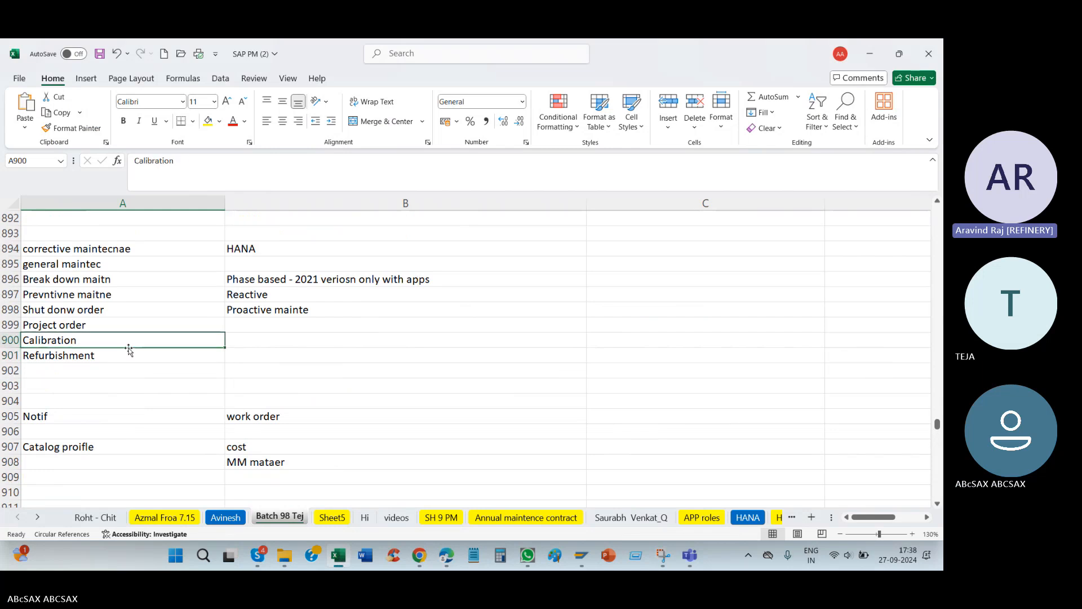
pyautogui.press('Up')
pyautogui.press('Up')
pyautogui.press('Up')
pyautogui.press('Up')
pyautogui.press('Up')
pyautogui.press('Up')
pyautogui.press('Up')
pyautogui.press('Up')
pyautogui.press('Up')
pyautogui.press('Up')
pyautogui.press('Up')
pyautogui.press('Up')
pyautogui.press('Up')
pyautogui.press('Up')
pyautogui.press('Up')
pyautogui.press('Up')
pyautogui.press('Up')
pyautogui.press('Up')
pyautogui.press('Up')
pyautogui.press('Up')
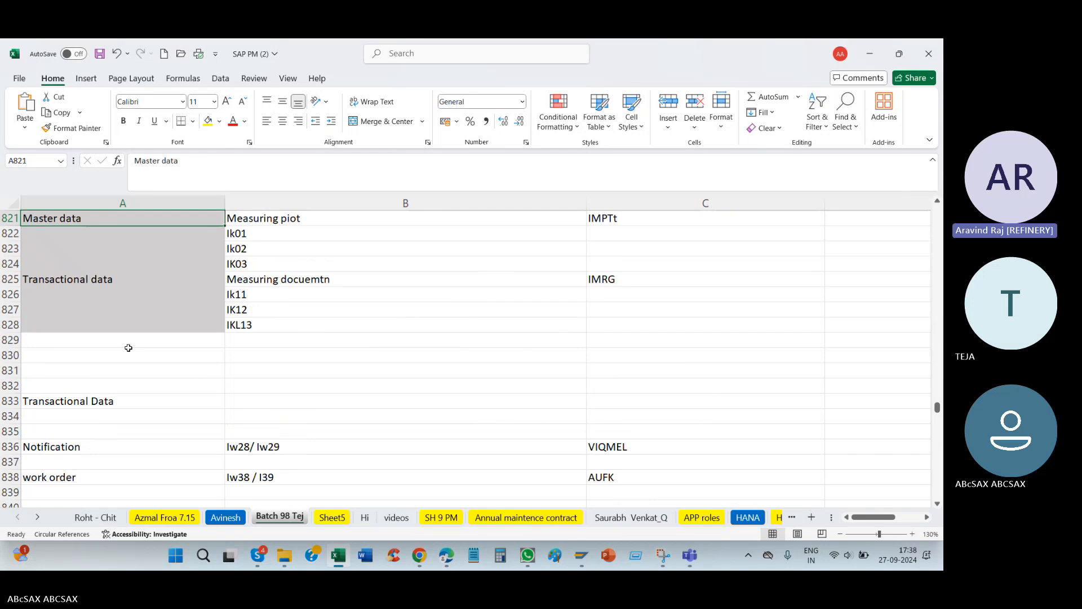
# Step: Return to the PM01 maintenance order "maintanence" in SAP and open its component overview
pyautogui.hotkey('alt', 'Tab')
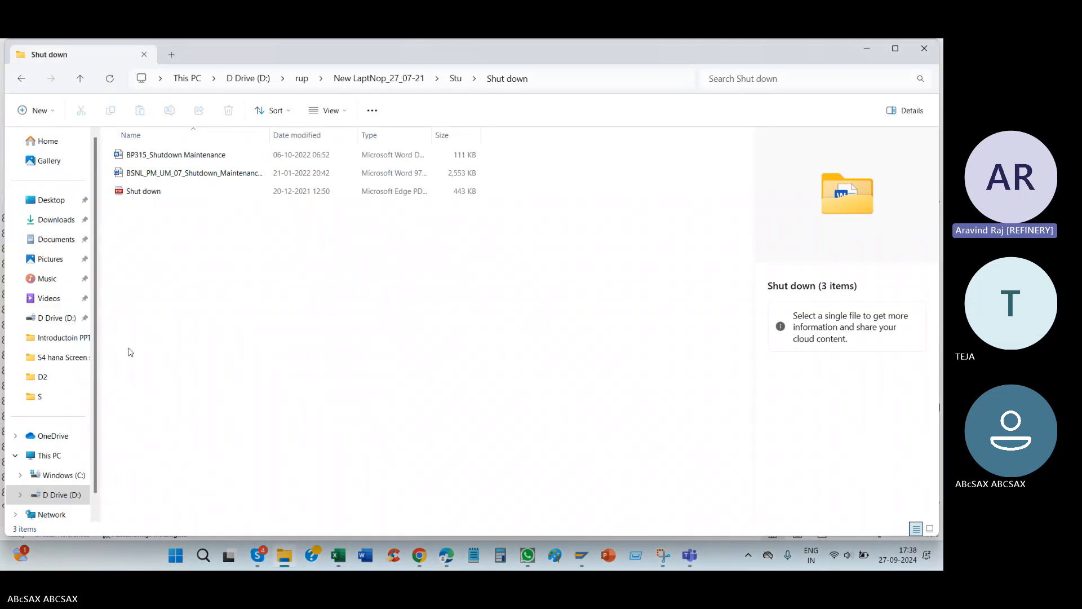
pyautogui.moveTo(583, 564)
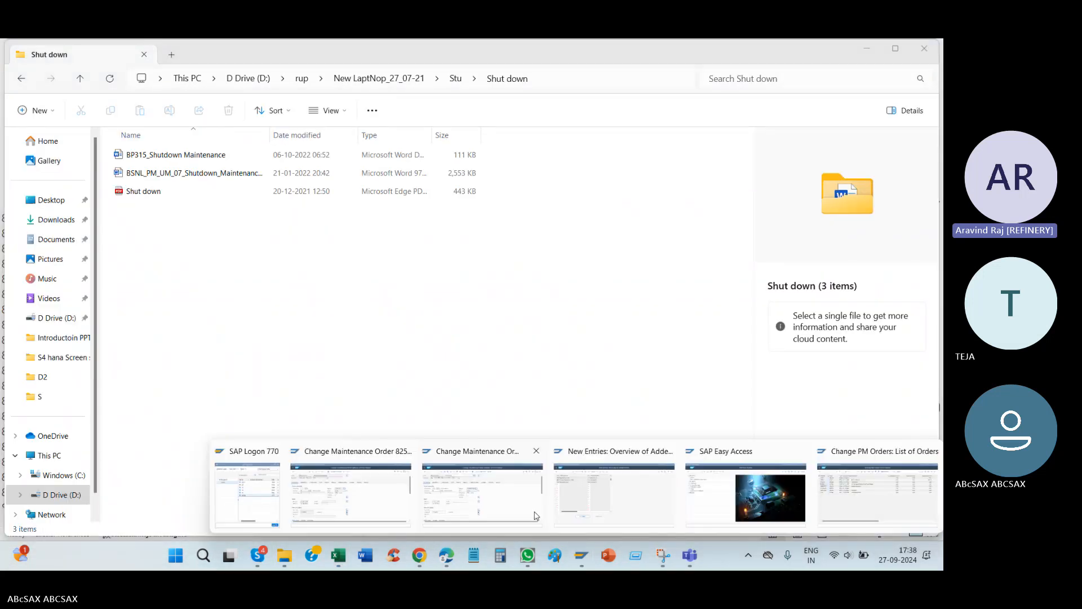
pyautogui.click(490, 499)
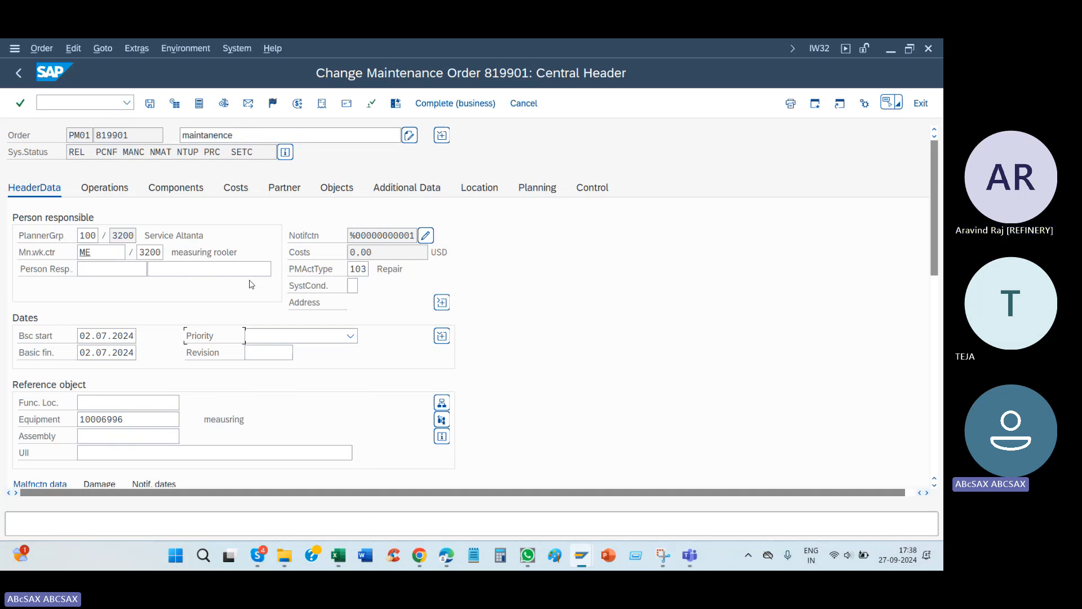
pyautogui.click(176, 188)
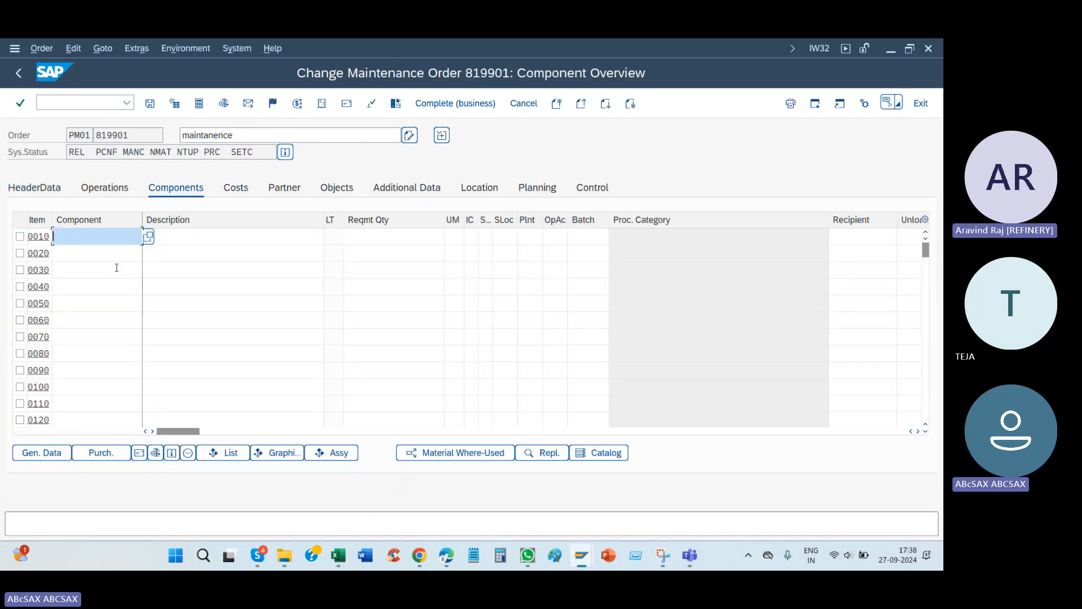